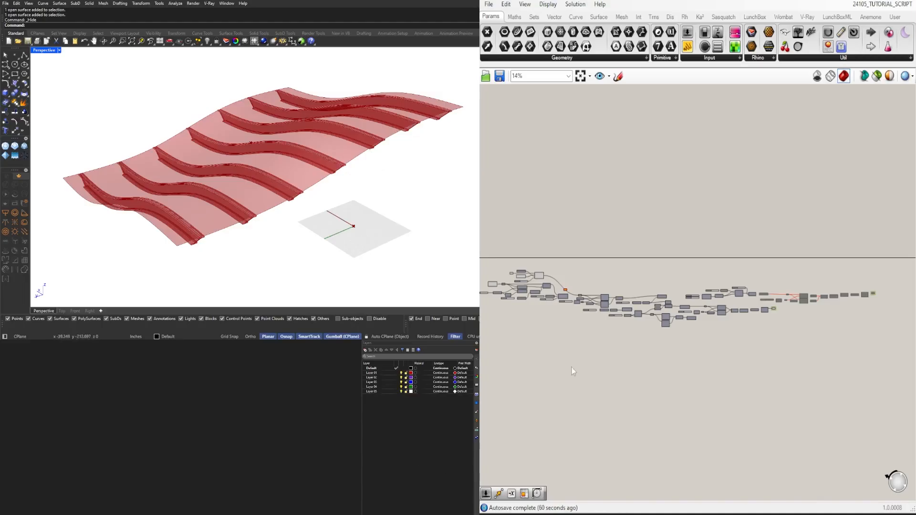
Enable the disabled components in the downstream branch that generates the beams with openings under the wavy surface.
scroll(687, 299, "up", 12)
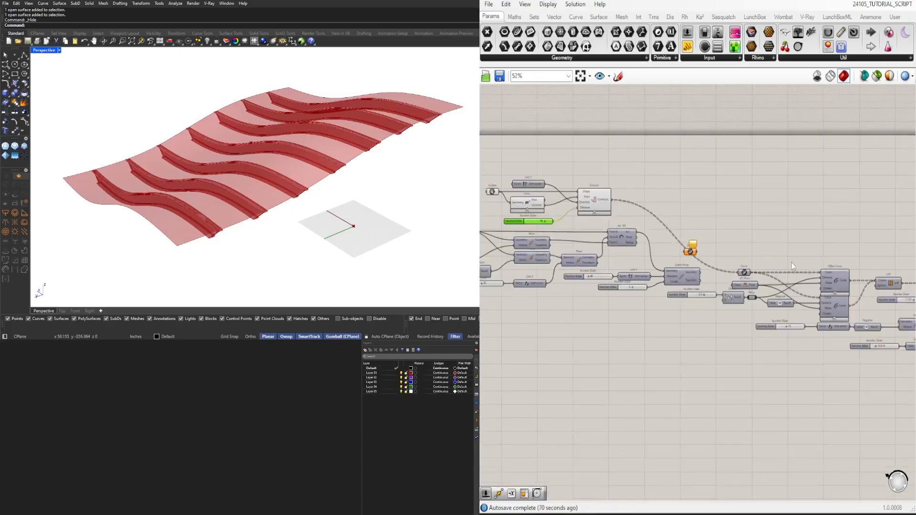
right_click_drag(791, 262, 552, 266)
scroll(696, 292, "up", 2)
left_click(641, 312)
middle_click(636, 301)
left_click(654, 281)
scroll(706, 278, "down", 2)
right_click_drag(797, 322, 670, 339)
scroll(776, 321, "down", 2)
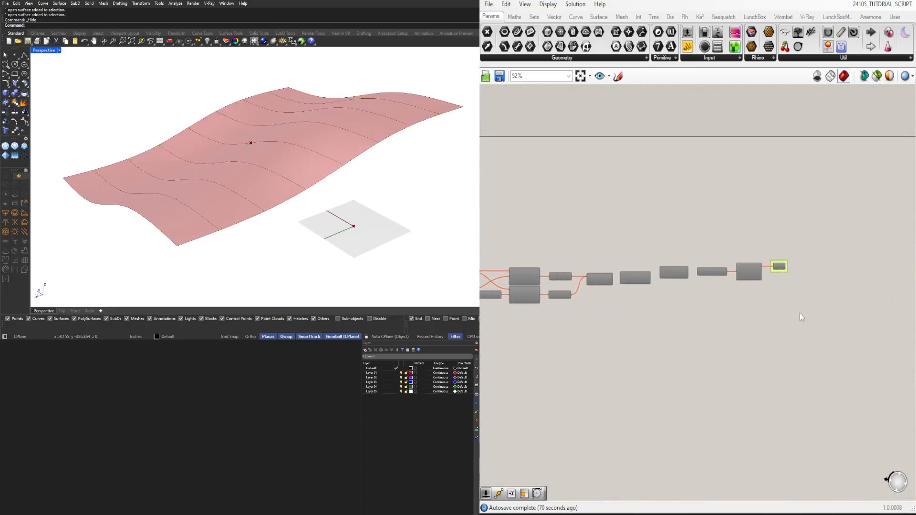
left_click_drag(503, 244, 804, 305)
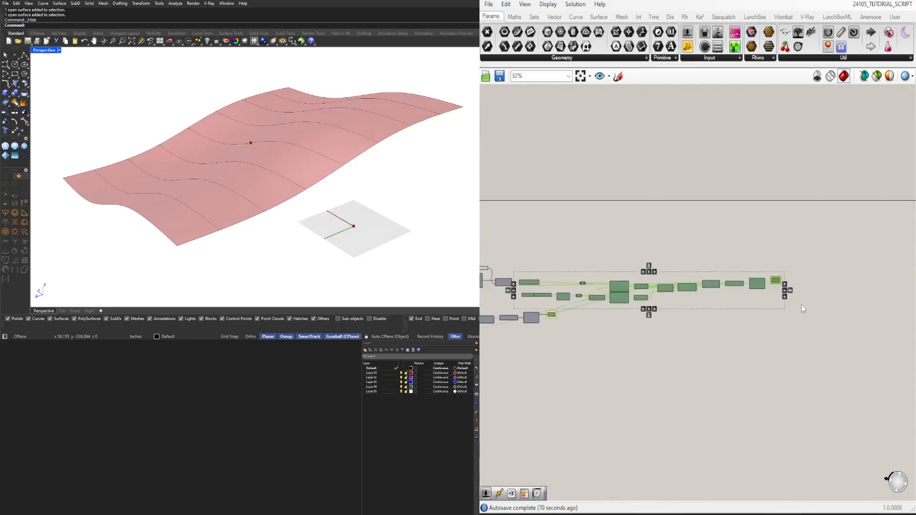
middle_click(598, 250)
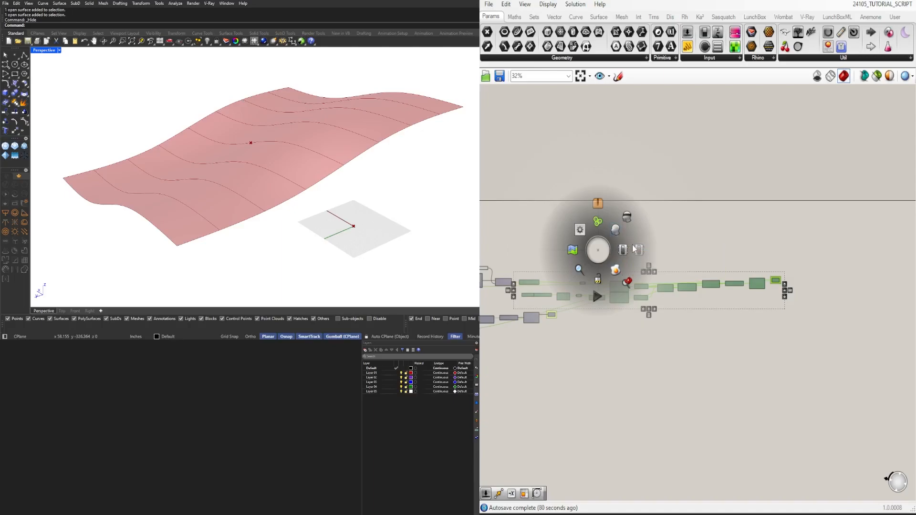
left_click(625, 251)
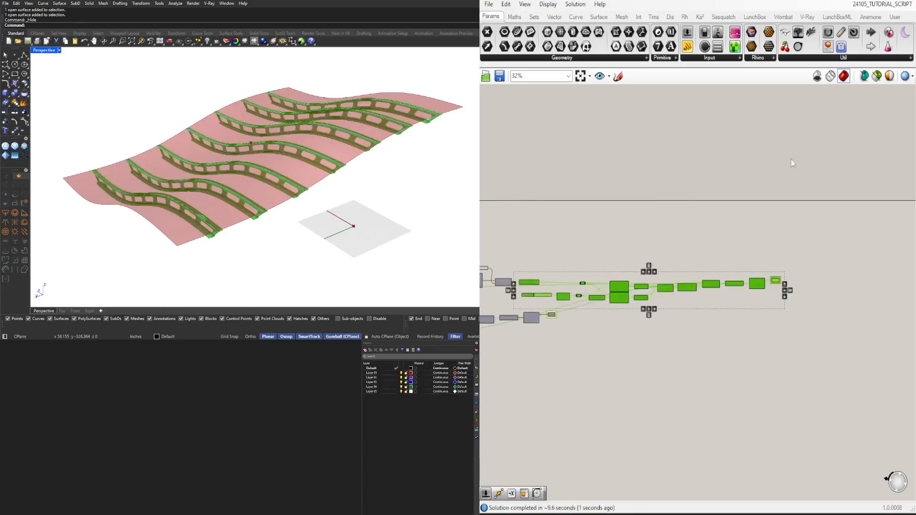
left_click(726, 207)
Examine the perforated beams under the wavy surface from several angles.
right_click_drag(392, 162, 341, 139)
scroll(310, 112, "up", 2)
mouse_move(307, 112)
right_mouse_down()
mouse_move(264, 131)
mouse_move(334, 113)
mouse_move(335, 123)
mouse_move(384, 150)
right_mouse_up()
scroll(263, 131, "up", 2)
scroll(333, 103, "down", 3)
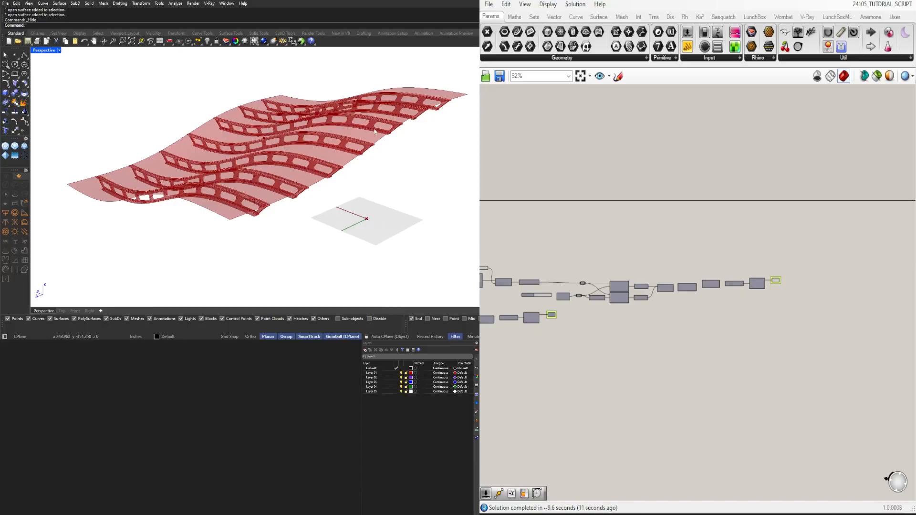
right_click_drag(371, 190, 352, 214)
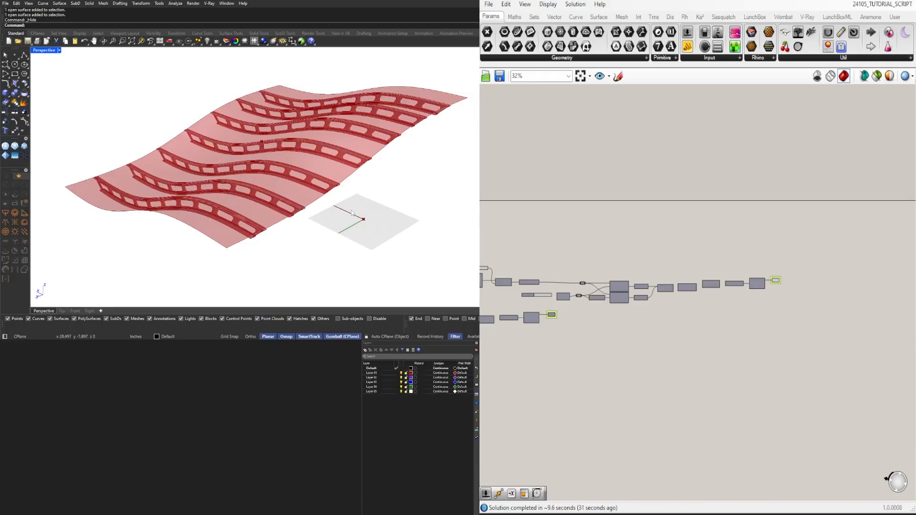
right_click_drag(352, 213, 378, 187)
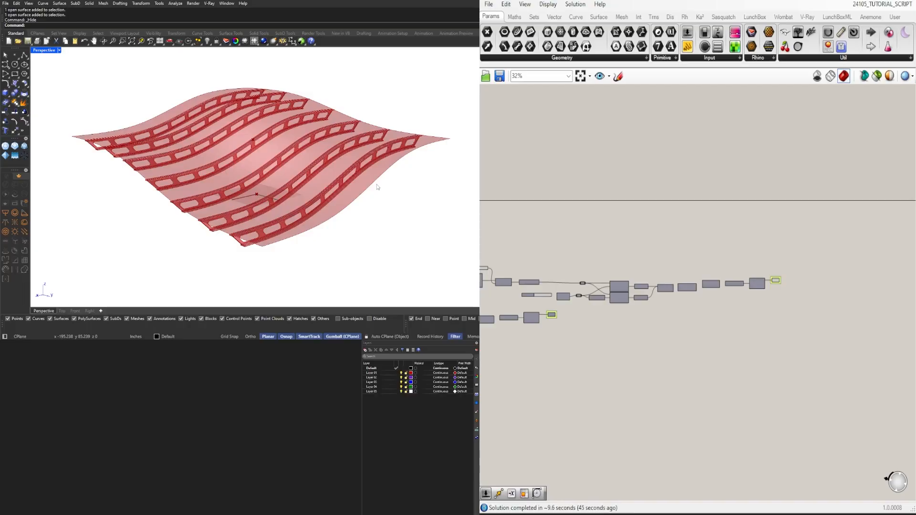
right_click_drag(377, 189, 383, 208)
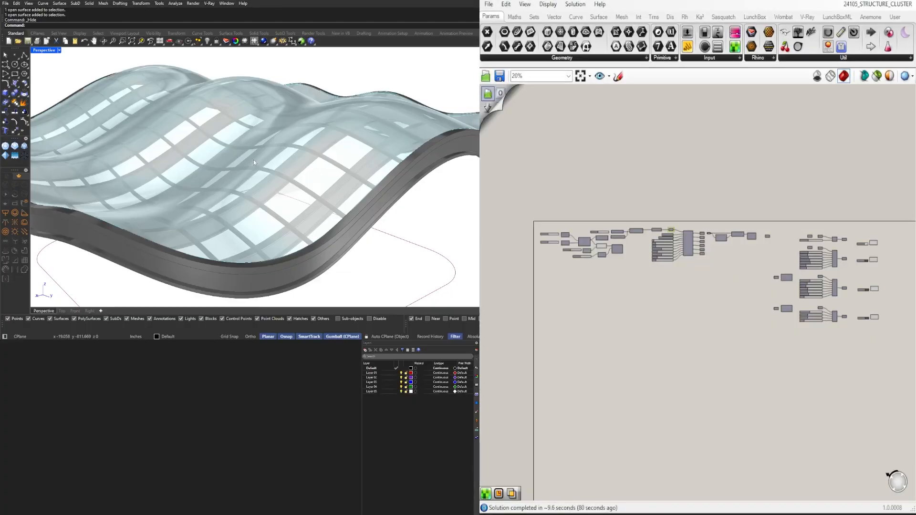
Examine the roof structure from below and highlight the curve outputs of the 24105_SINE-SURFACE_1 component.
scroll(299, 173, "down", 2)
right_click_drag(299, 172, 329, 103)
scroll(682, 191, "up", 6)
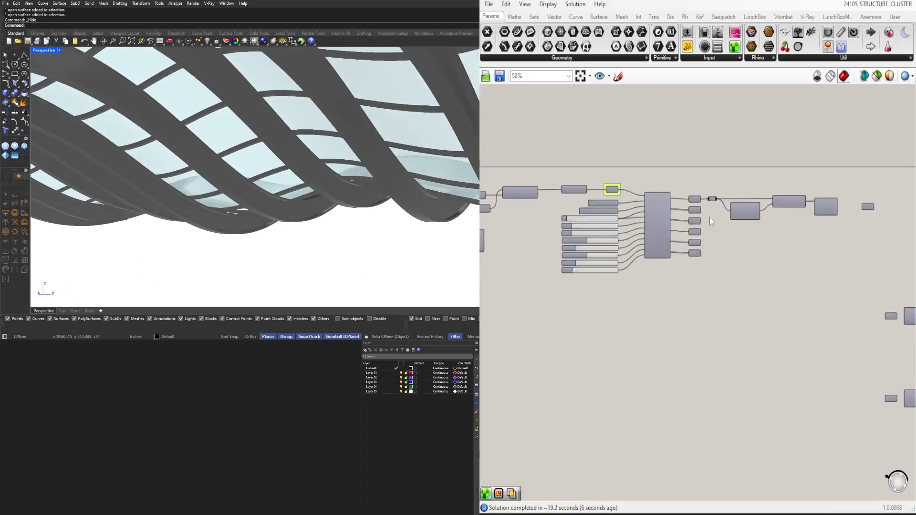
left_click_drag(674, 192, 723, 339)
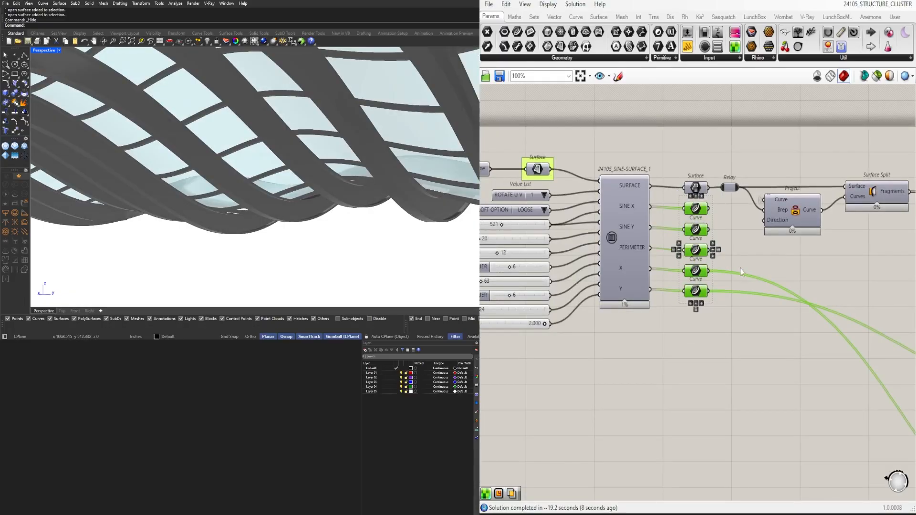
left_click(769, 330)
Show and hide the preview of the two Project components to inspect the curves projected onto the roof.
scroll(768, 330, "down", 3)
right_click_drag(848, 390, 534, 325)
left_click_drag(653, 289, 731, 459)
middle_click(686, 346)
left_click(704, 327)
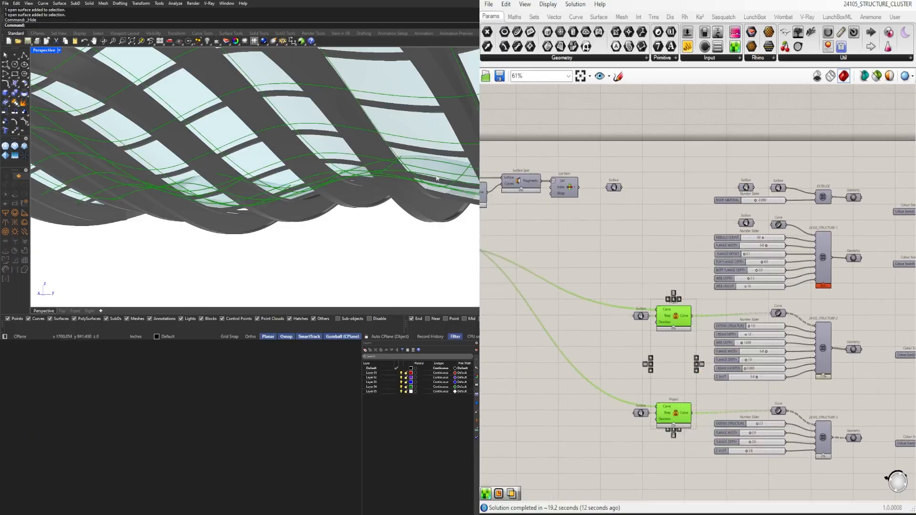
middle_click(619, 257)
left_click(648, 224)
right_click_drag(252, 174, 351, 198)
scroll(313, 101, "up", 4)
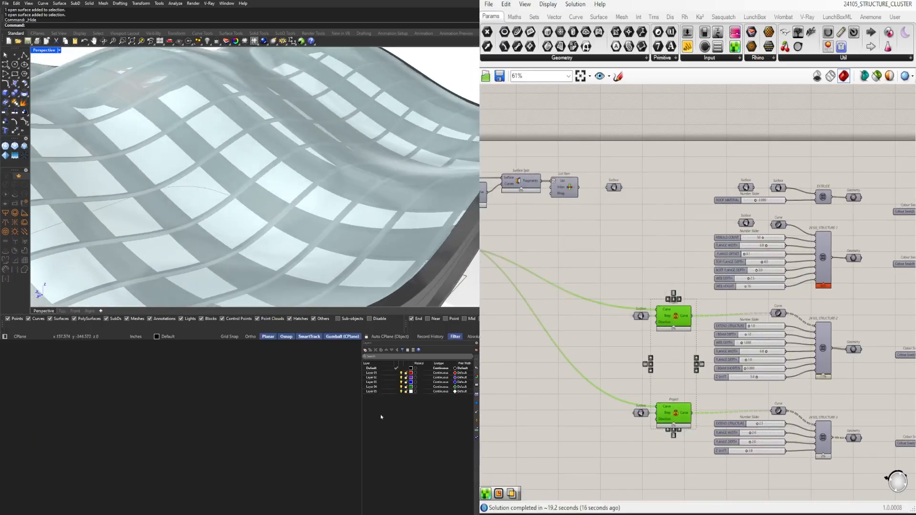
Hide the custom preview of the EXTRUDE geometry to inspect the bare structural grid beneath the roof skin.
right_click_drag(890, 216, 664, 211)
scroll(735, 205, "up", 3)
left_click(742, 199)
middle_click(742, 198)
scroll(742, 196, "up", 1)
left_click(757, 180)
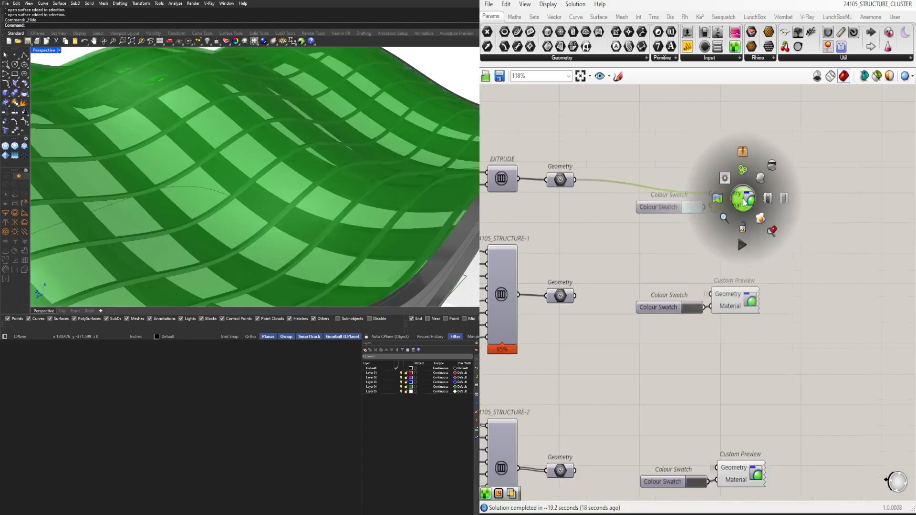
middle_click(711, 157)
left_click(737, 138)
right_click_drag(439, 108, 330, 186)
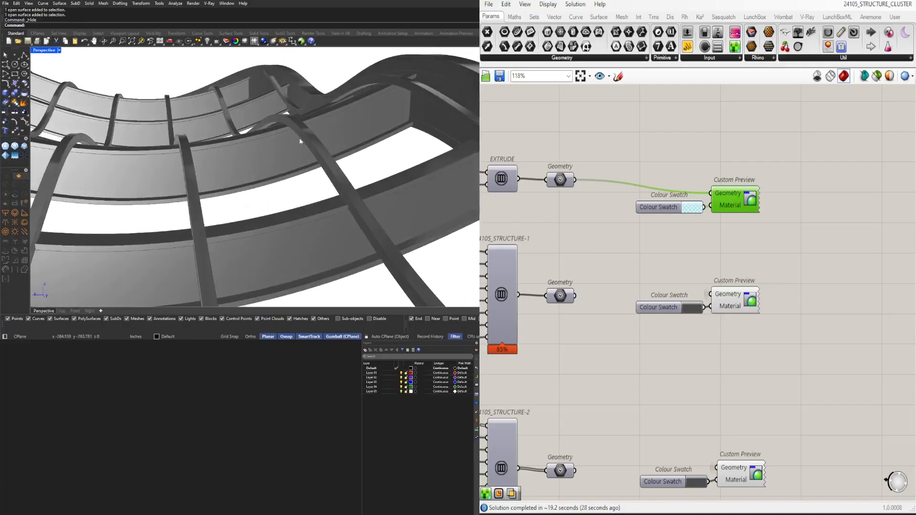
scroll(301, 140, "down", 5)
right_click_drag(303, 140, 291, 155)
scroll(265, 154, "down", 3)
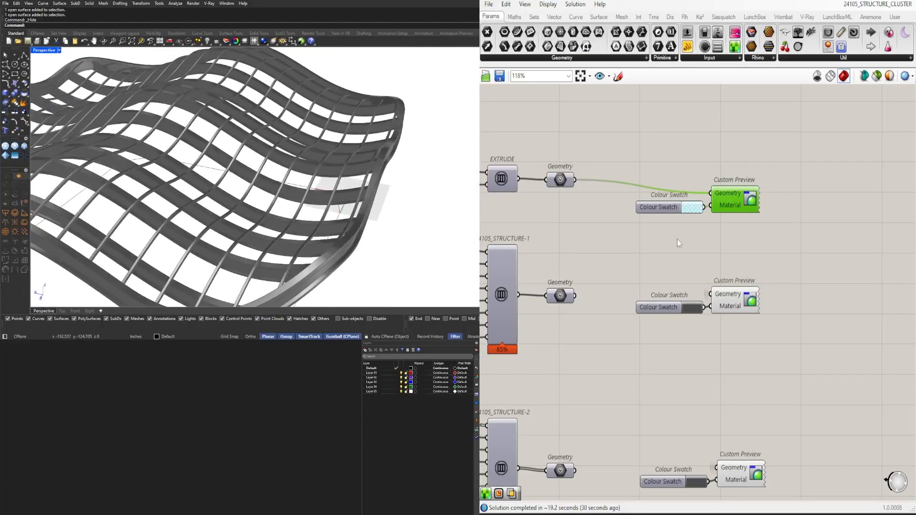
Turn the custom preview of the EXTRUDE geometry back on.
middle_click(735, 203)
left_click(752, 186)
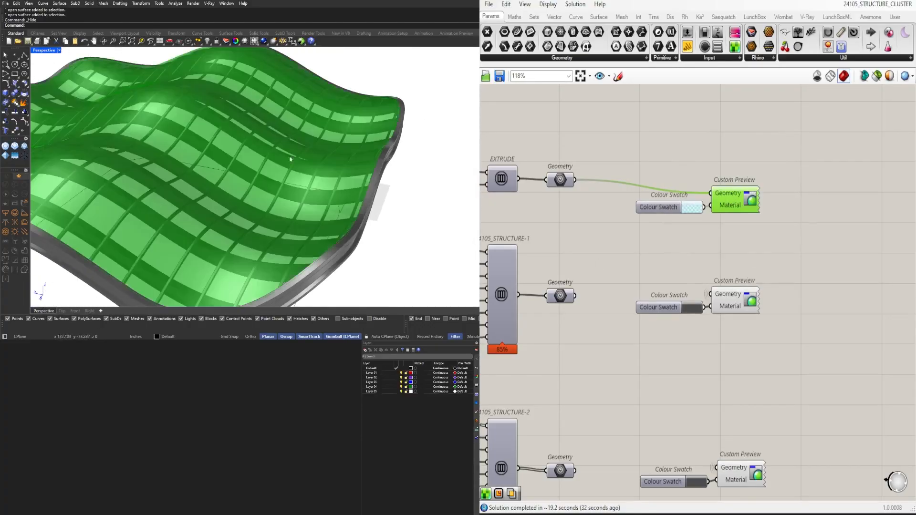
left_click(663, 217)
Highlight the EXTRUDE group and the 24105_STRUCTURE-1 group in turn and inspect the roof skin and its edge beam.
scroll(661, 238, "down", 4)
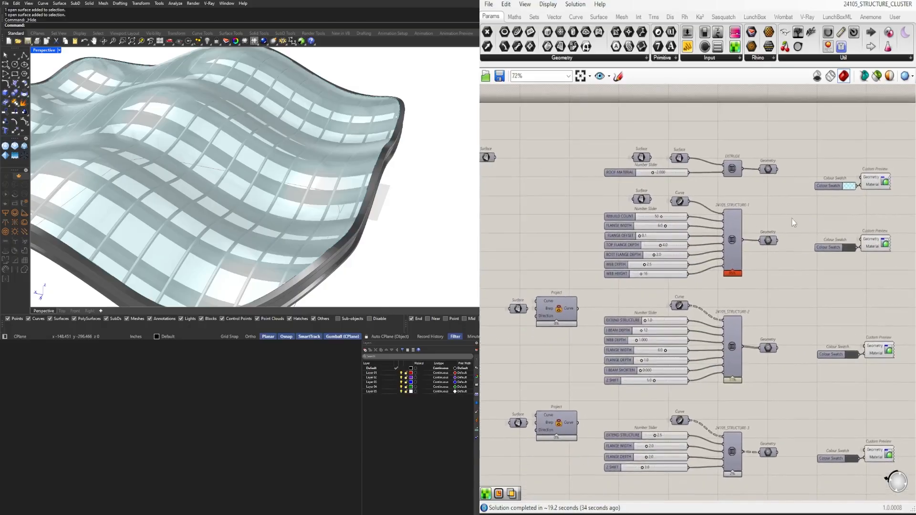
left_click_drag(789, 181, 594, 136)
right_click_drag(684, 134, 659, 146)
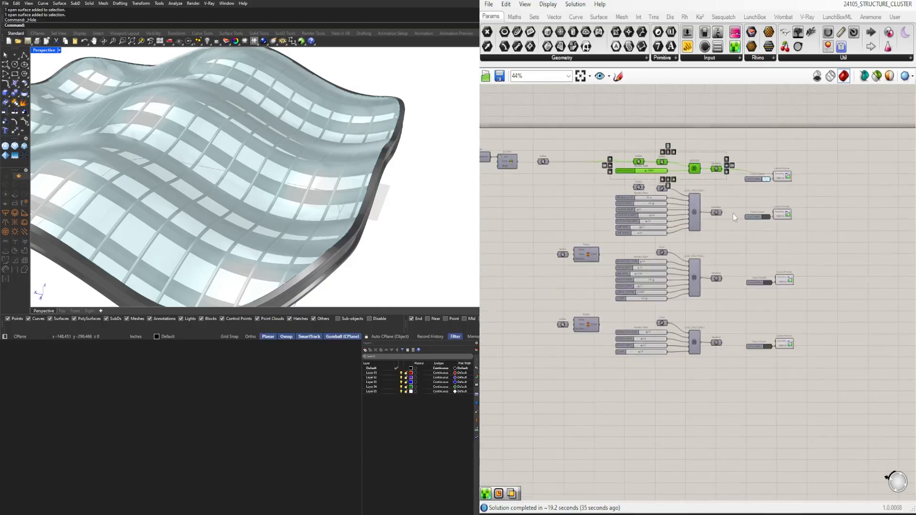
scroll(659, 145, "up", 1)
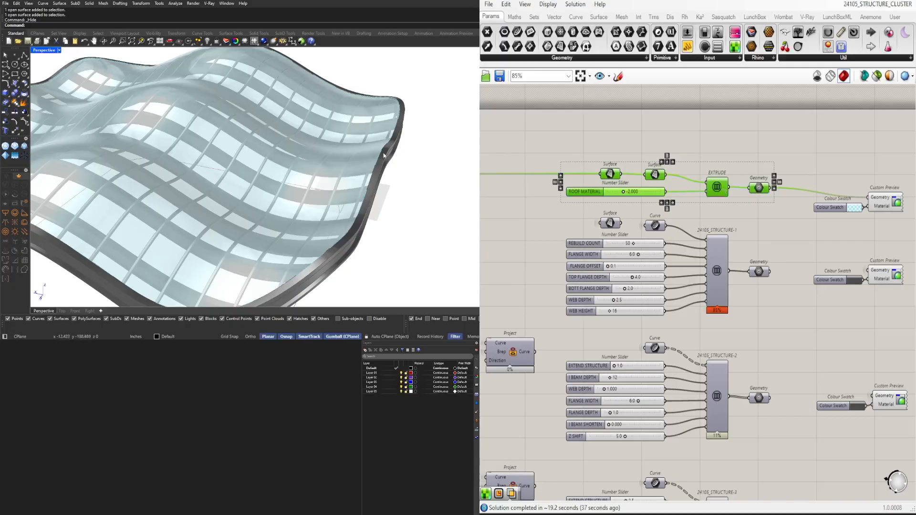
left_click_drag(530, 198, 788, 325)
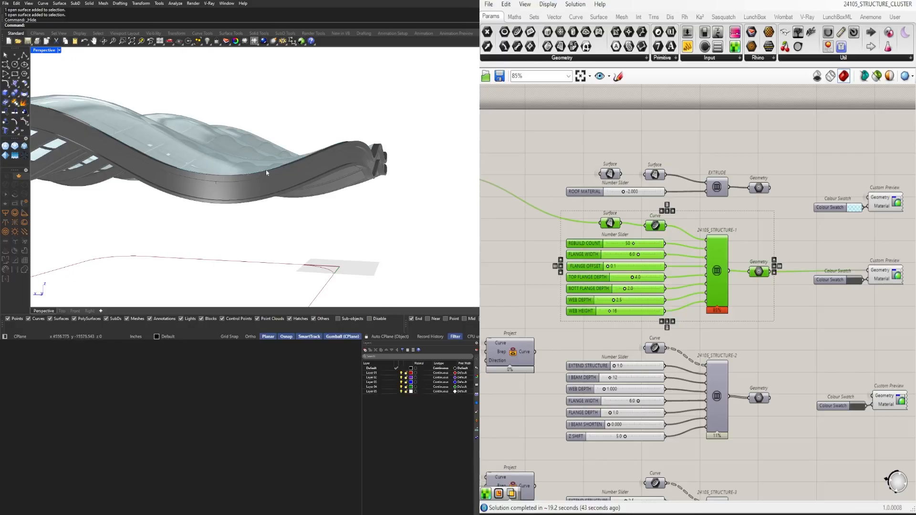
right_click_drag(304, 161, 308, 109)
Highlight the 24105_STRUCTURE-2 and 24105_STRUCTURE-3 groups in turn and inspect the members running beneath the roof skin.
right_click_drag(793, 385, 754, 293)
left_click_drag(502, 244, 738, 362)
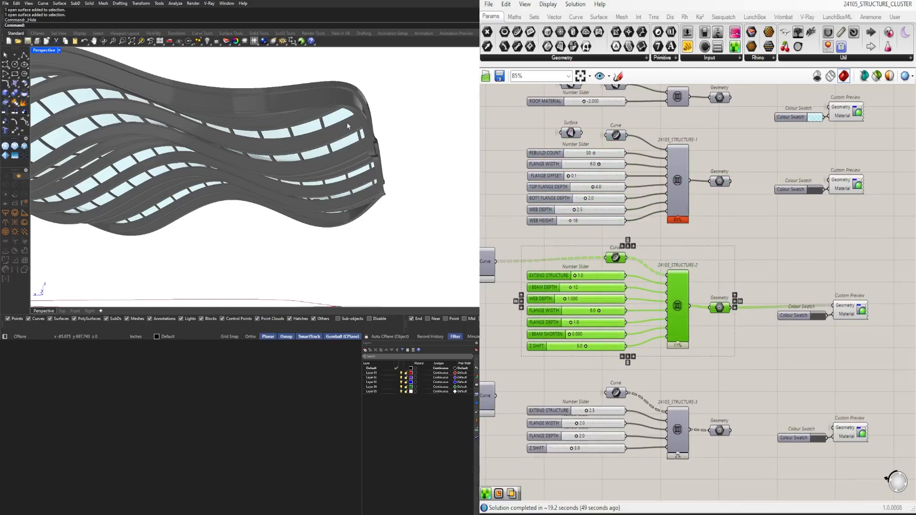
right_click_drag(721, 411, 737, 367)
left_click_drag(757, 422, 615, 346)
right_click_drag(396, 164, 344, 210)
scroll(285, 180, "up", 3)
scroll(276, 174, "up", 8)
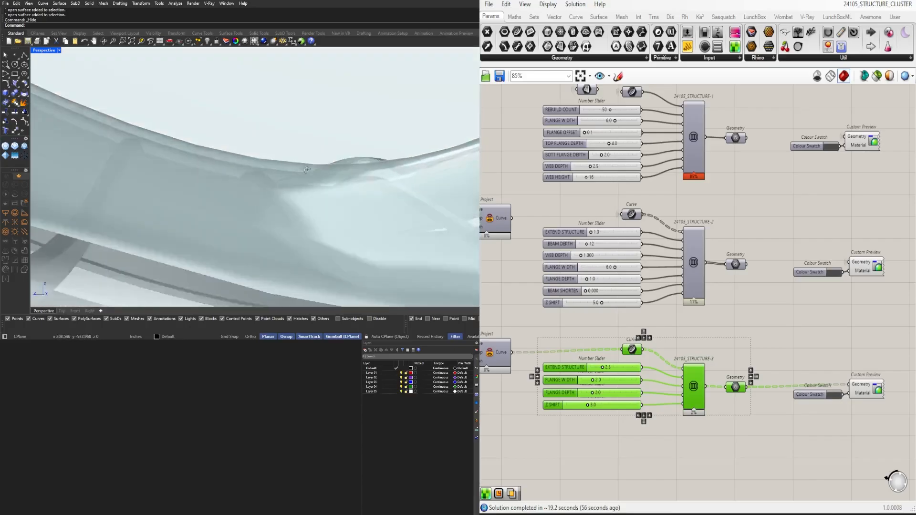
scroll(289, 177, "down", 10)
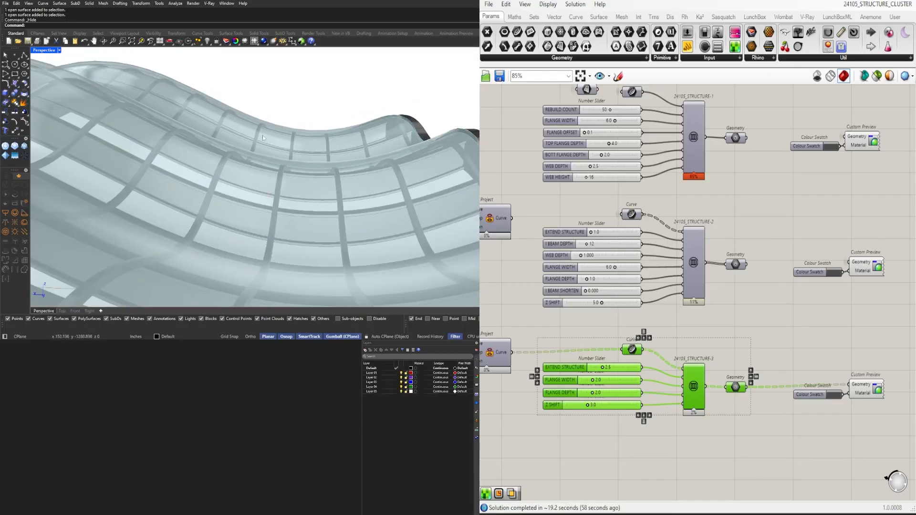
right_click_drag(240, 147, 214, 175)
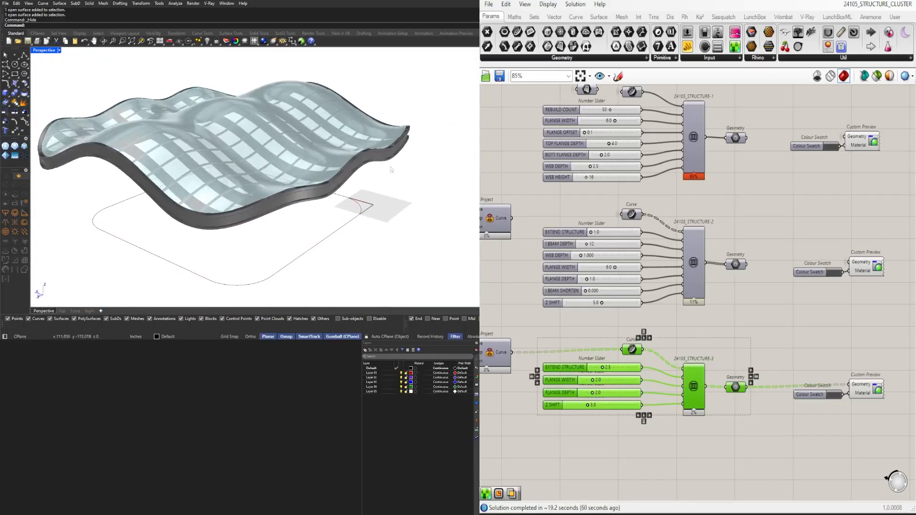
scroll(711, 241, "down", 4)
right_click_drag(680, 237, 785, 273)
scroll(749, 275, "down", 1)
right_click_drag(720, 288, 751, 288)
scroll(737, 298, "down", 1)
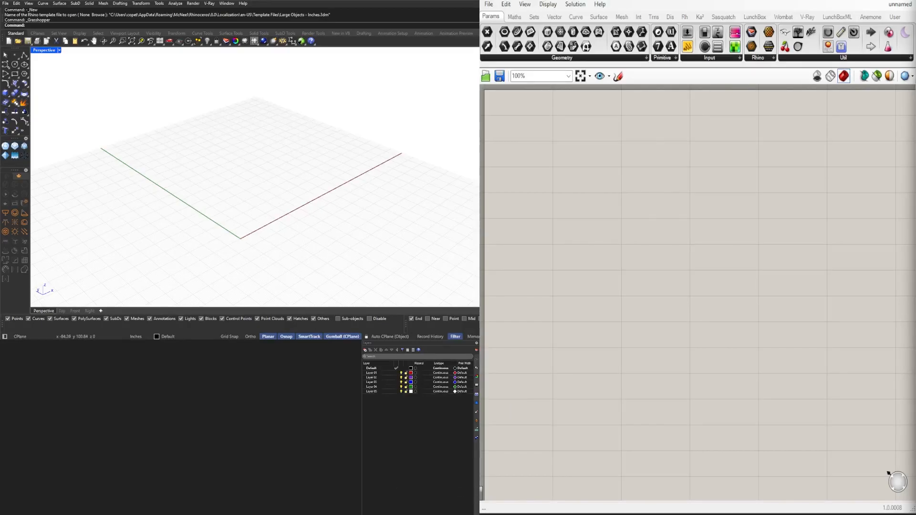
Insert the Z_SCALE MODEL1.3dm file into the empty Rhino model as individual objects, placing it near the origin.
left_click_drag(915, 229, 248, 224)
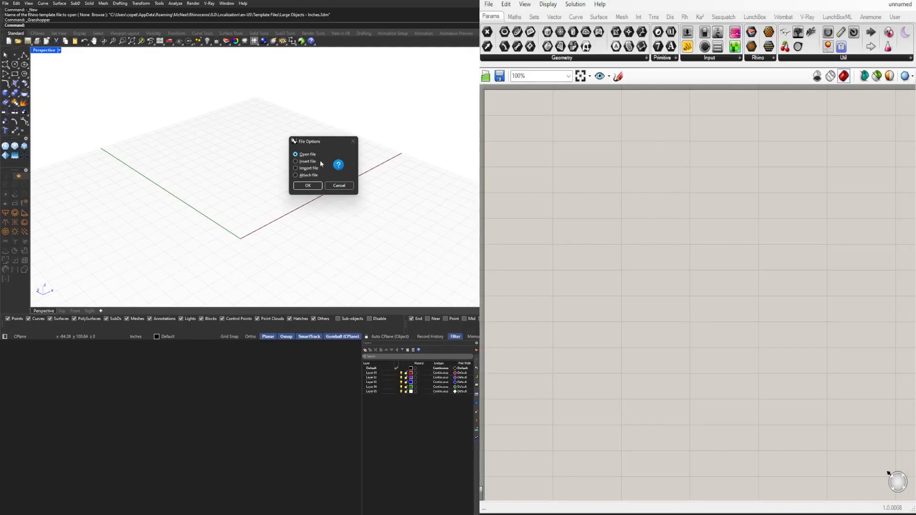
left_click(306, 162)
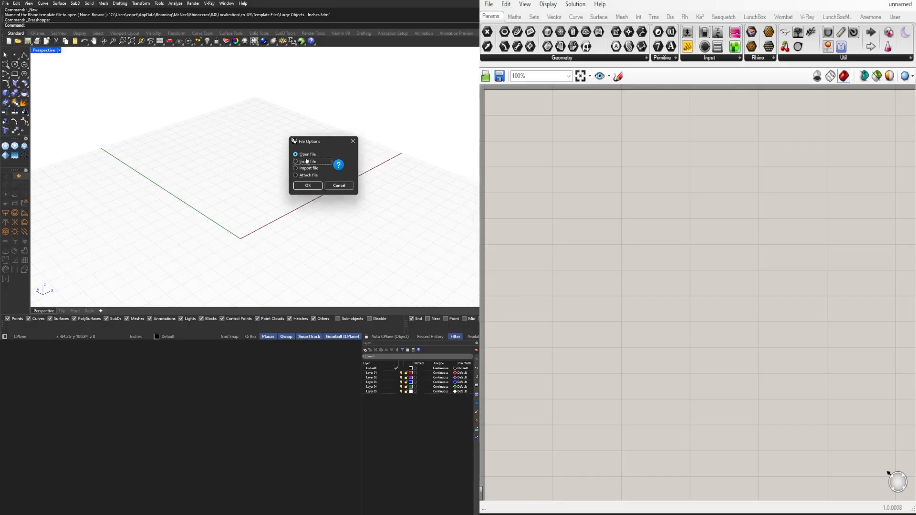
left_click(308, 186)
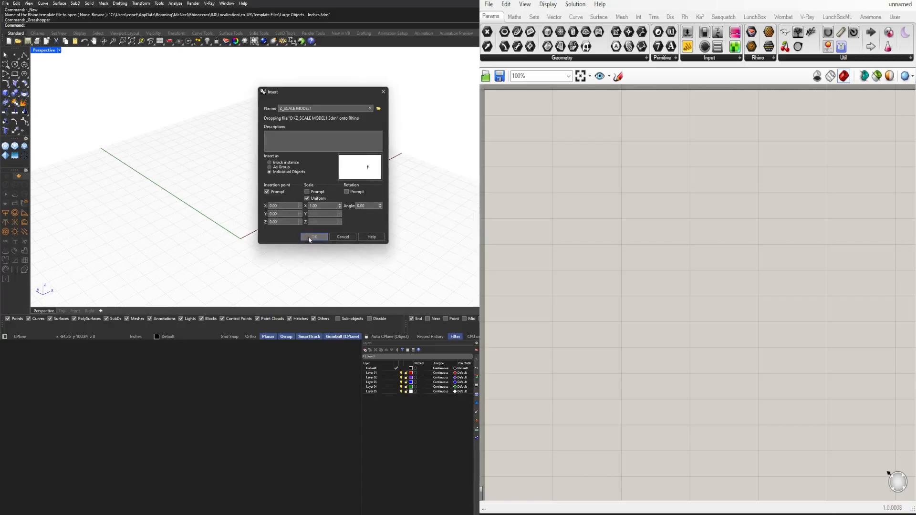
left_click(303, 237)
left_click(189, 233)
Move the inserted scale figure slightly farther from the origin.
left_click_drag(175, 203, 148, 204)
left_click(260, 202)
right_click_drag(301, 221, 276, 217)
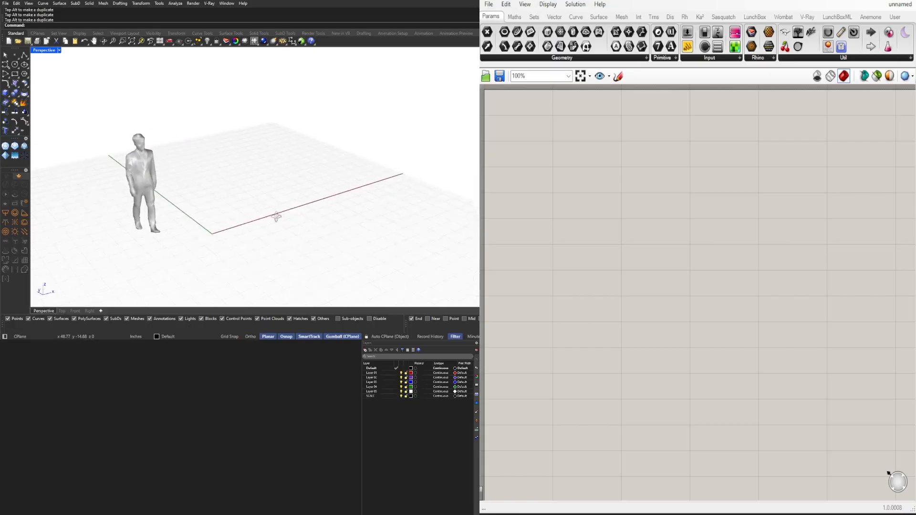
right_click_drag(178, 217, 221, 212)
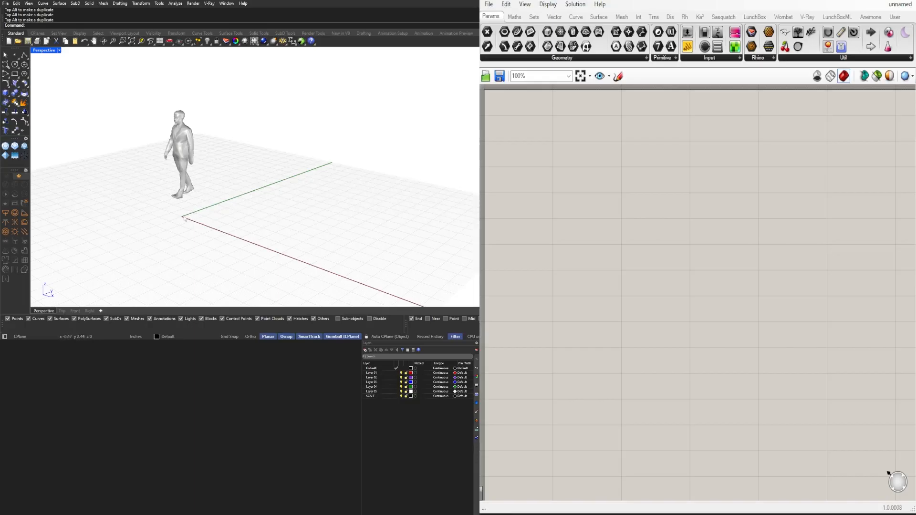
Add a Point parameter to the empty Grasshopper canvas and position it with free space before its input.
double_click(623, 202)
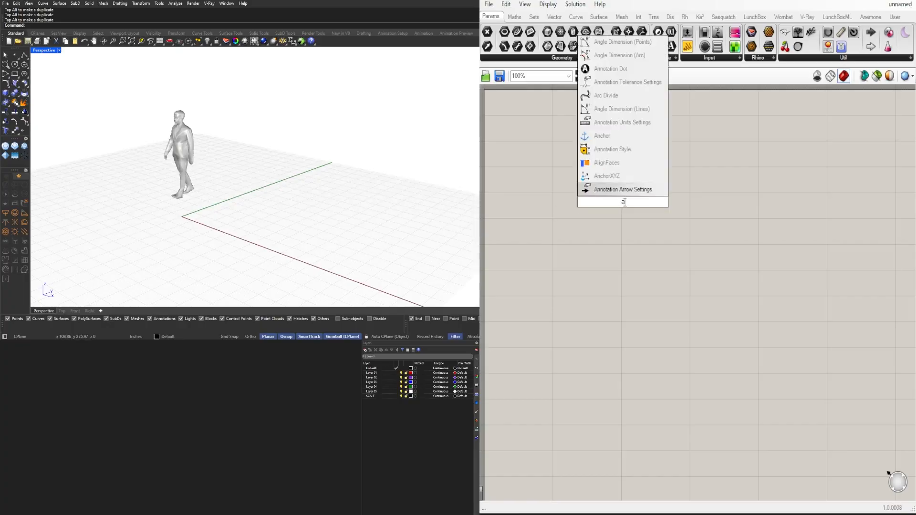
key("BackSpace")
type("point")
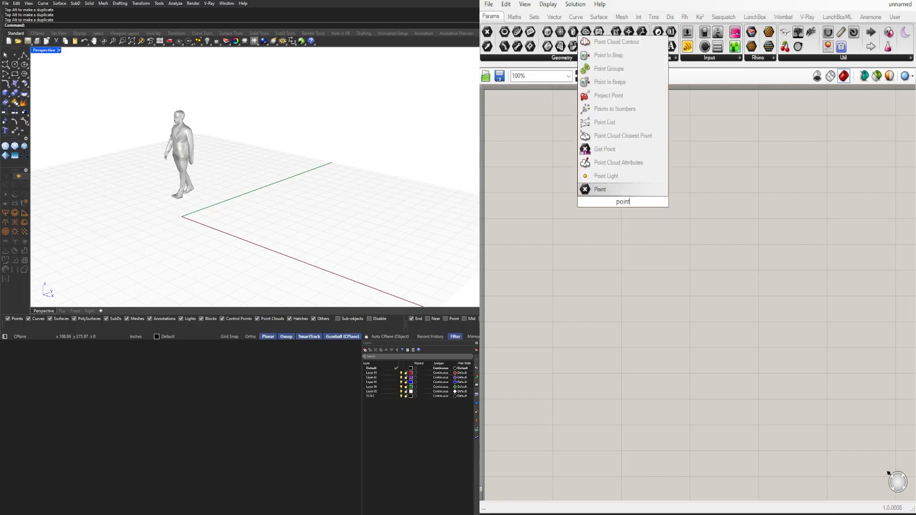
left_click(621, 189)
left_click_drag(620, 198, 679, 190)
Add a Construct Point component and wire its Point output into the Point parameter.
double_click(598, 213)
type("co")
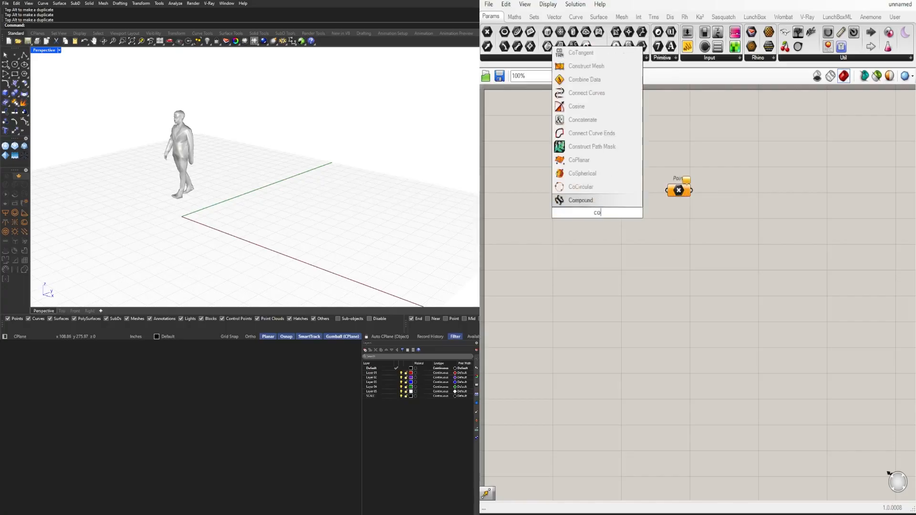
type("nstruct")
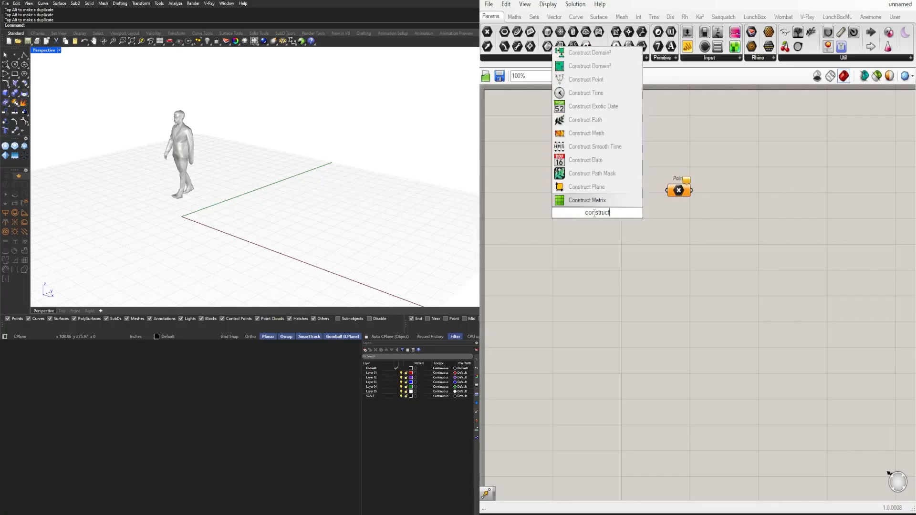
left_click(596, 80)
left_click_drag(601, 220, 686, 185)
Add a Move component and feed the Point parameter into its Geometry input.
right_click_drag(213, 184, 236, 241)
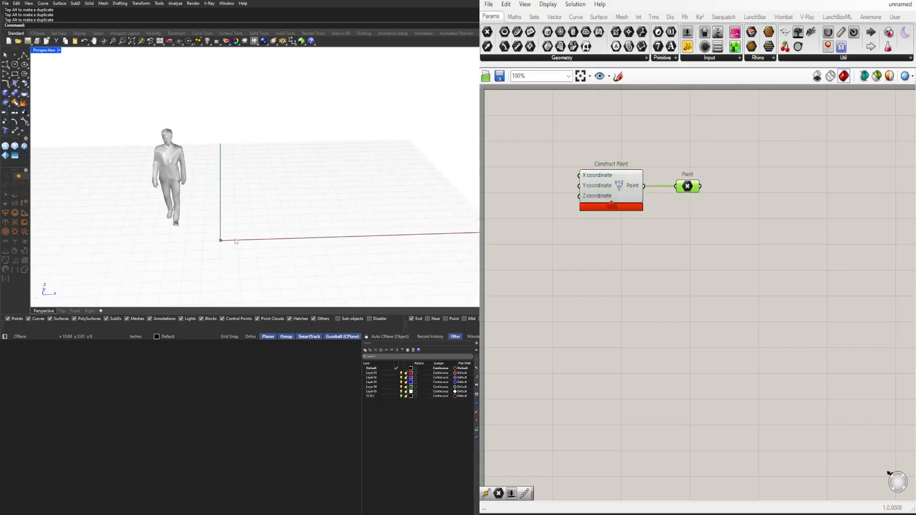
double_click(699, 267)
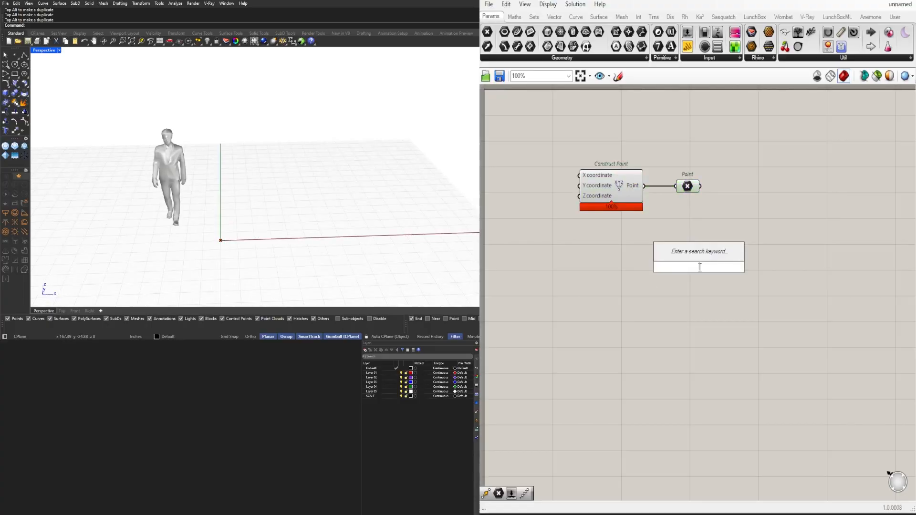
type("move")
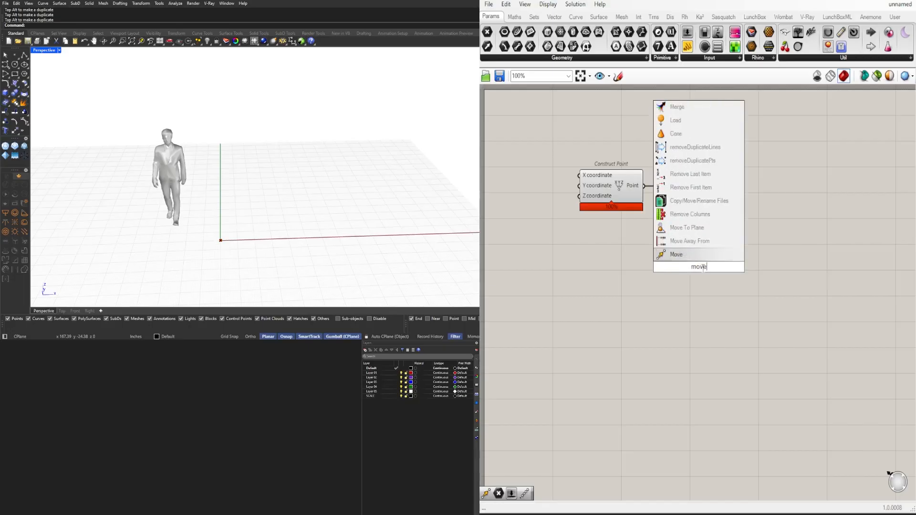
left_click(704, 255)
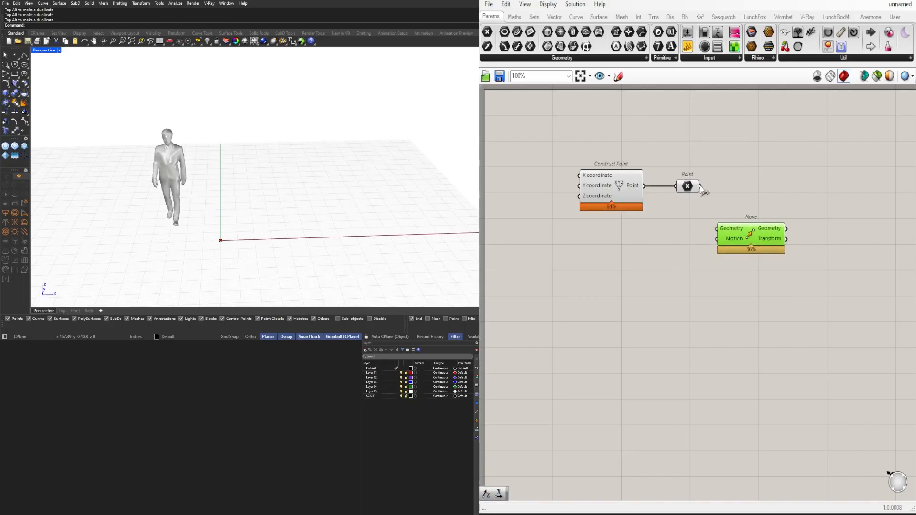
left_click_drag(722, 233, 762, 213)
Add a Unit X vector and wire it into the Move component's Motion input.
double_click(730, 233)
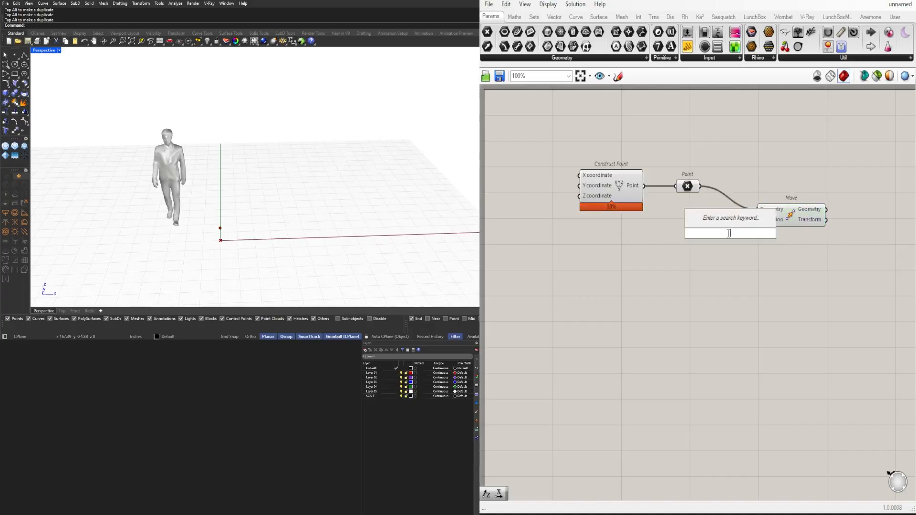
type("x")
left_click(725, 220)
left_click_drag(745, 232, 771, 225)
Create a number slider with the value 48 and connect it to Unit X's Factor input.
double_click(603, 252)
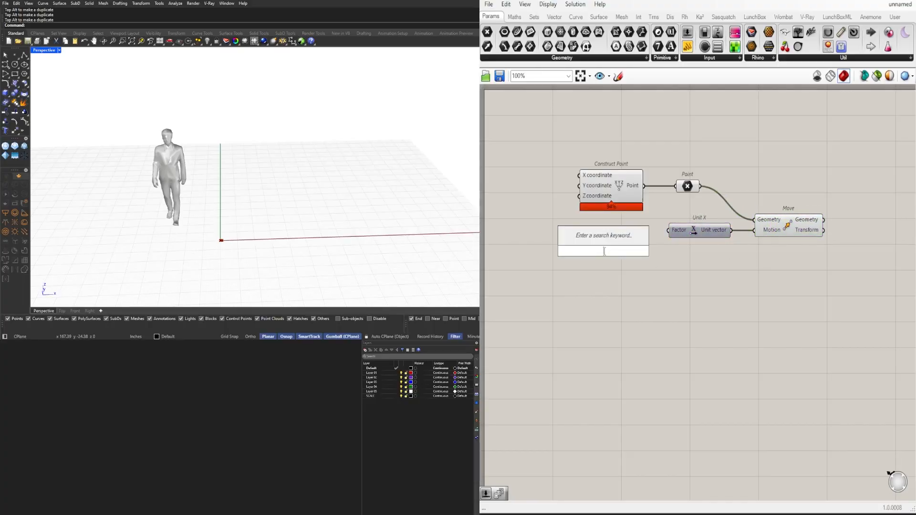
type("4")
key("Return")
scroll(603, 252, "up", 2)
left_click_drag(570, 257, 582, 228)
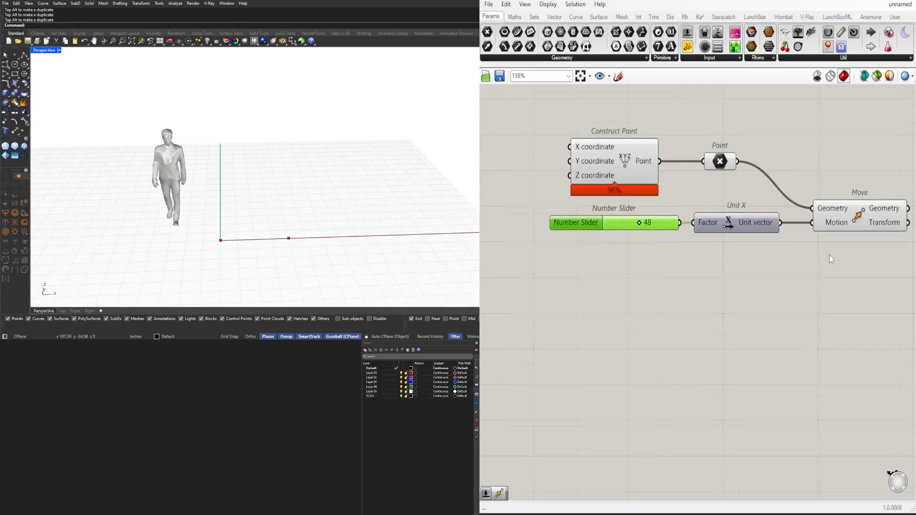
Raise the Unit X factor slider to 100.
scroll(829, 254, "down", 3)
left_click(795, 233)
left_click(680, 244)
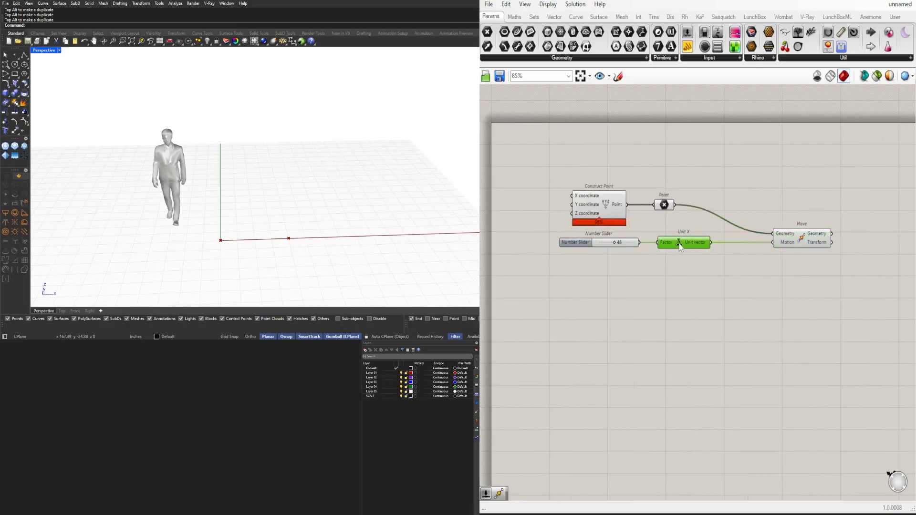
scroll(617, 231, "up", 3)
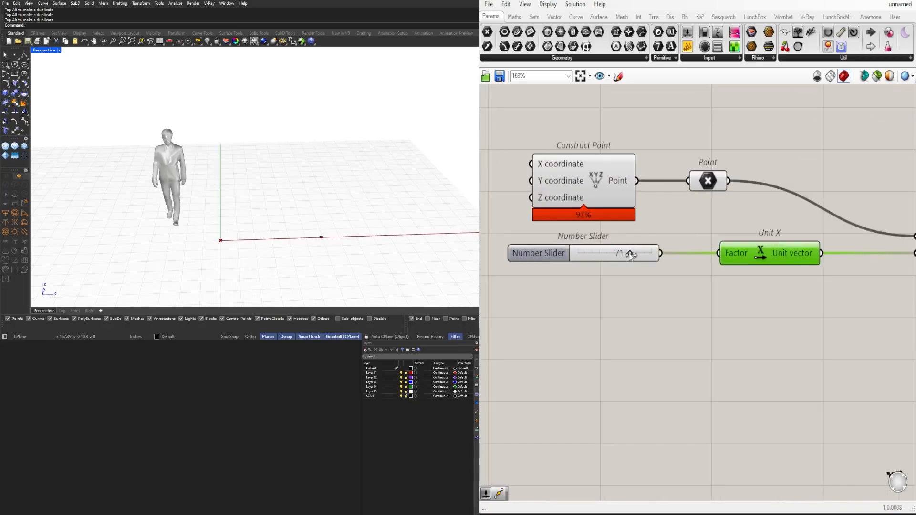
scroll(657, 253, "down", 3)
Duplicate the Move component and drive the copy's Motion with a Division component that takes the Unit X vector as A.
left_click_drag(661, 260, 695, 249)
right_click_drag(634, 278, 687, 269)
double_click(676, 265)
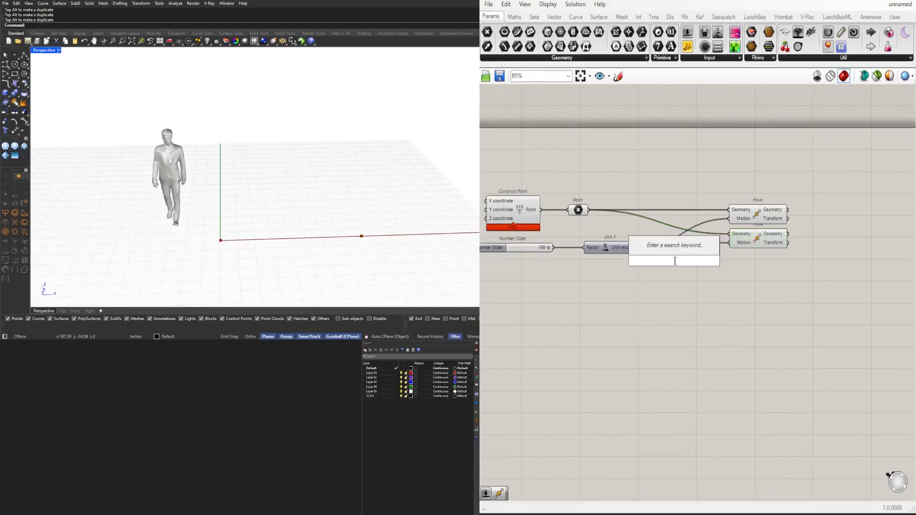
type("/")
key("Return")
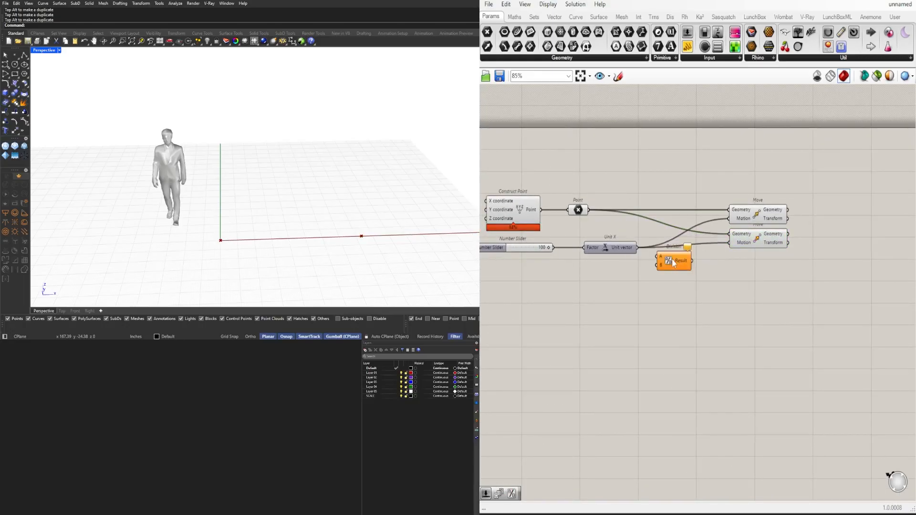
left_click_drag(647, 253, 657, 256)
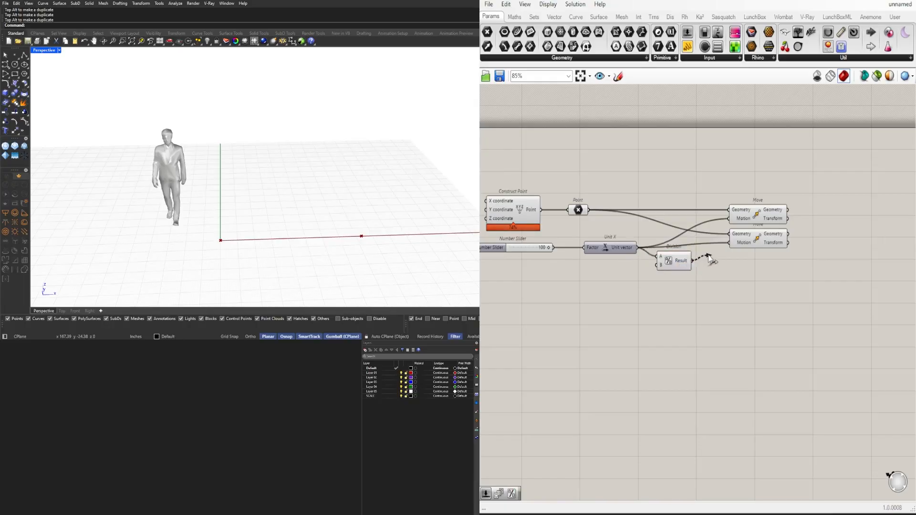
left_click_drag(727, 246, 730, 244)
left_click(742, 241)
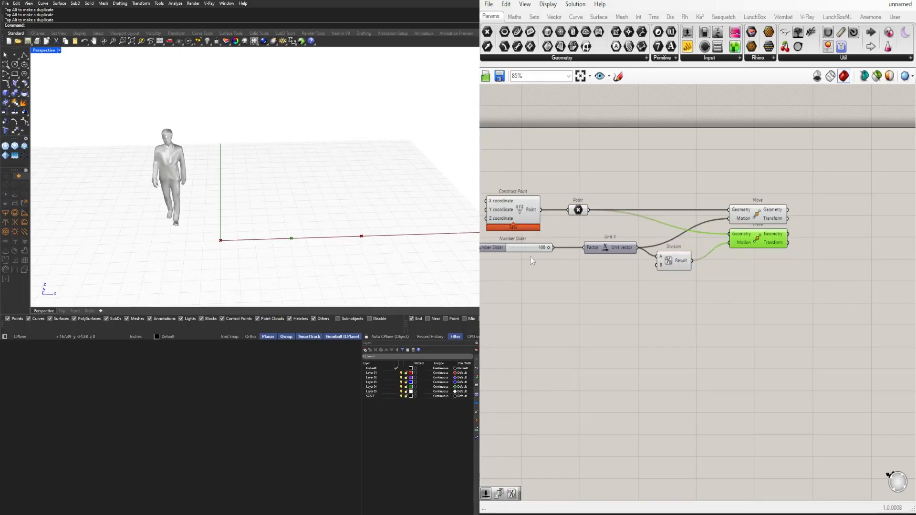
Test the point spacing by lowering the Unit X factor slider to about 74 and returning it to 100.
right_click_drag(565, 259, 629, 257)
scroll(628, 257, "up", 2)
scroll(615, 237, "up", 2)
left_click_drag(612, 237, 596, 238)
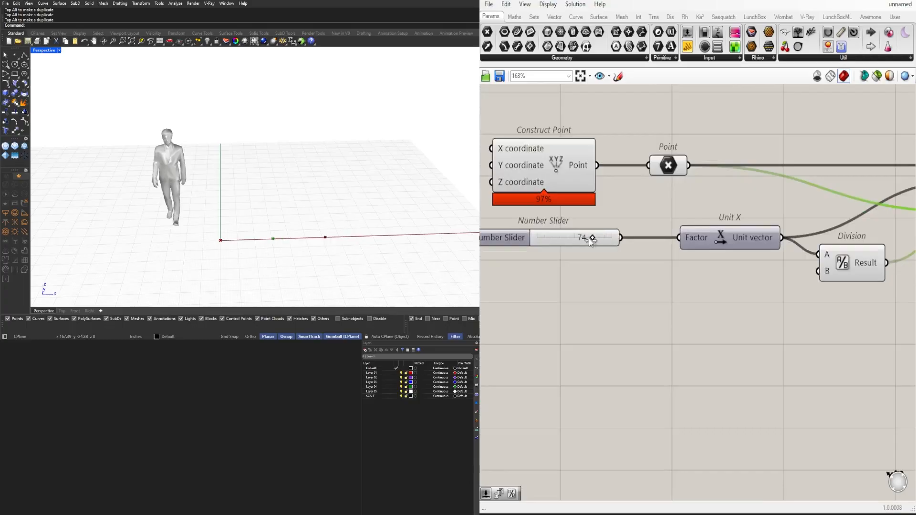
scroll(650, 303, "down", 4)
Add a third Move component and feed it the geometry output of the Move driven by the Division.
right_click_drag(817, 307, 651, 335)
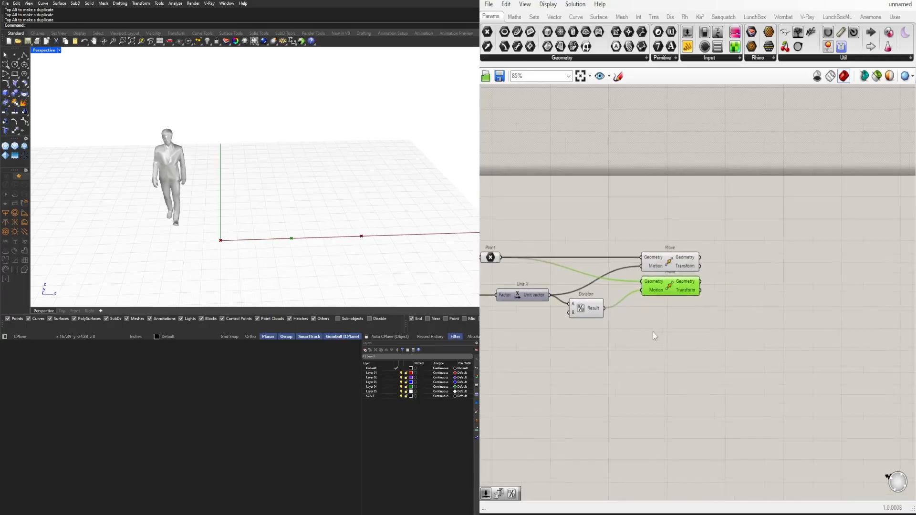
scroll(650, 334, "down", 1)
double_click(699, 321)
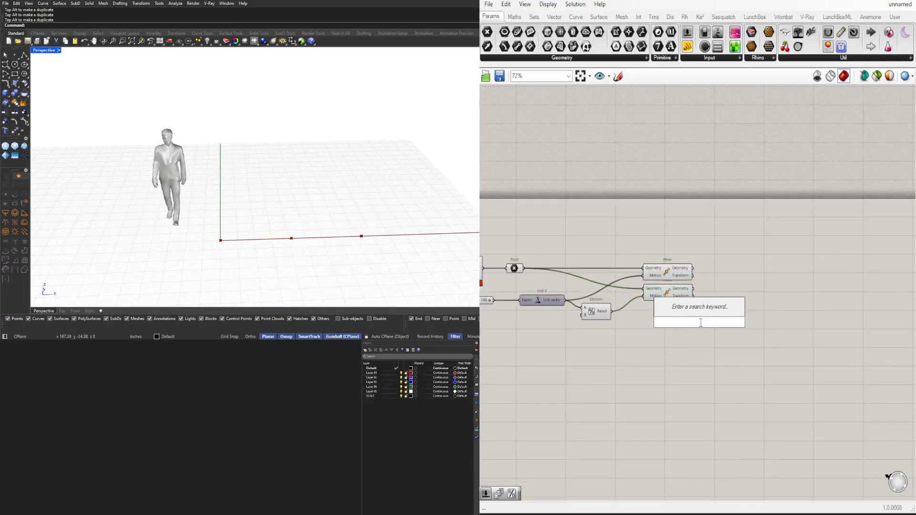
type("move")
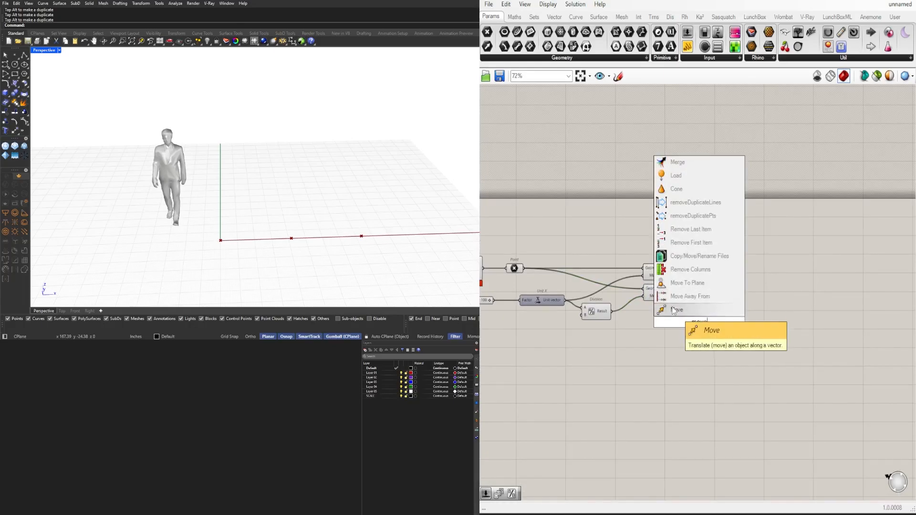
left_click(677, 328)
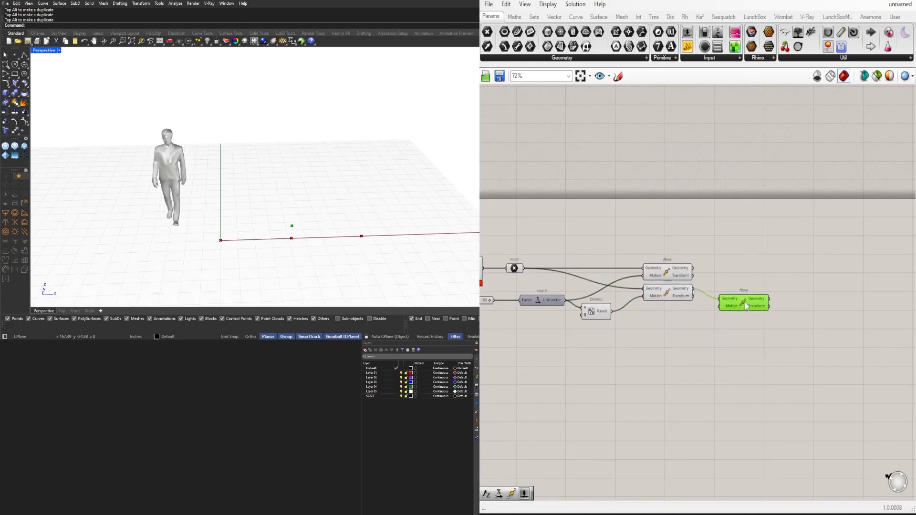
Add a Unit Z vector and wire it into the third Move component's Motion input.
double_click(684, 311)
type("z")
left_click(685, 305)
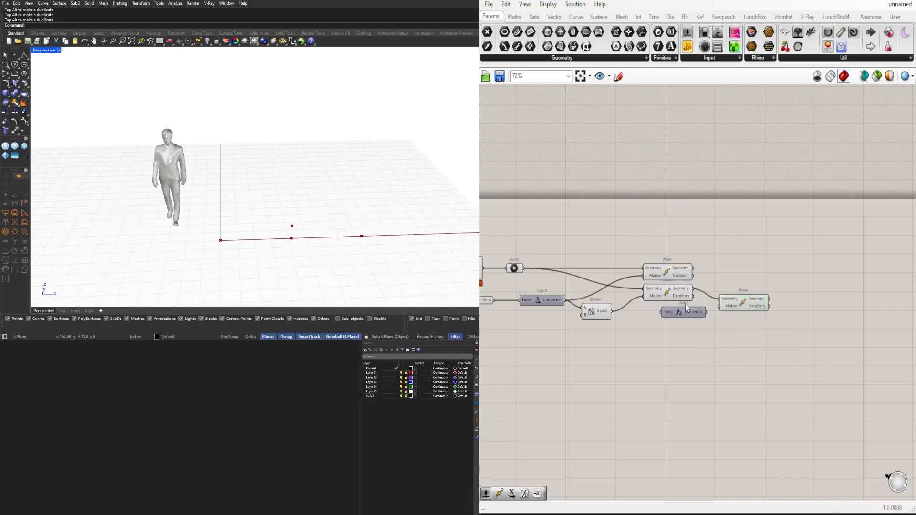
left_click_drag(695, 315, 719, 305)
left_click_drag(735, 303, 728, 313)
Place a second number slider beside Unit Z and connect it to Unit Z's Factor input.
left_click(642, 355)
right_click_drag(640, 357, 688, 335)
left_click_drag(513, 281, 742, 286, "alt")
scroll(671, 313, "up", 1)
scroll(671, 313, "up", 3)
left_click_drag(684, 304, 730, 287)
Set the Unit Z factor slider to 12.
scroll(673, 309, "up", 2)
left_click_drag(673, 309, 576, 305)
scroll(676, 334, "down", 3)
scroll(601, 316, "up", 4)
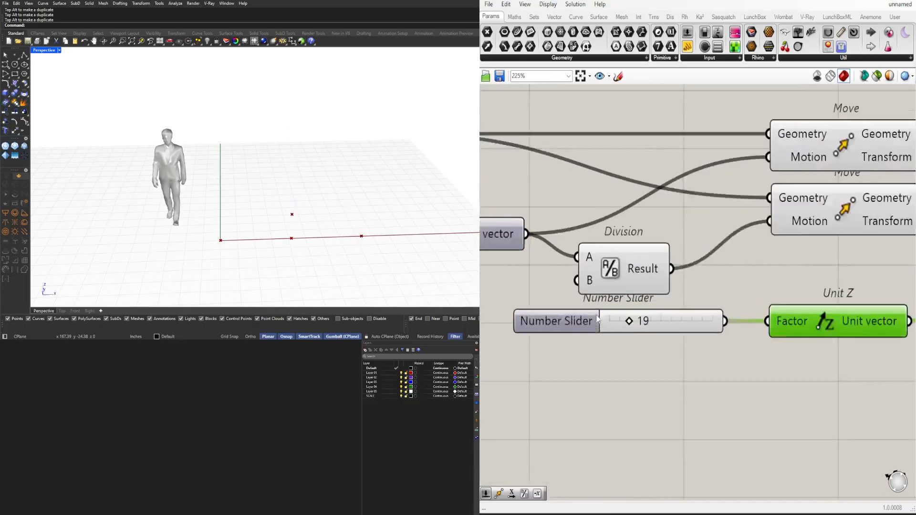
left_click_drag(637, 324, 629, 326)
Add an Arc 3Pt component above the Move components.
scroll(627, 326, "down", 4)
right_click_drag(788, 370, 637, 391)
scroll(639, 382, "down", 2)
left_click(654, 311)
scroll(664, 251, "down", 2)
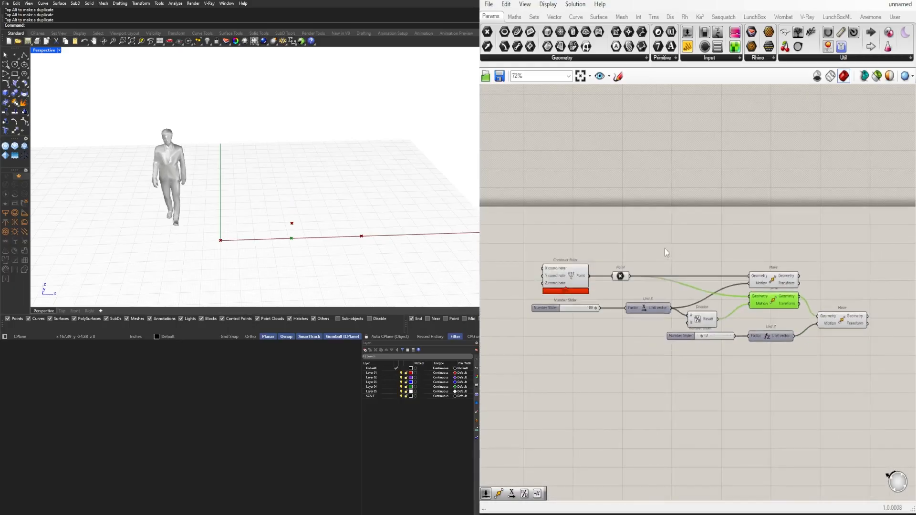
double_click(664, 249)
type("ar")
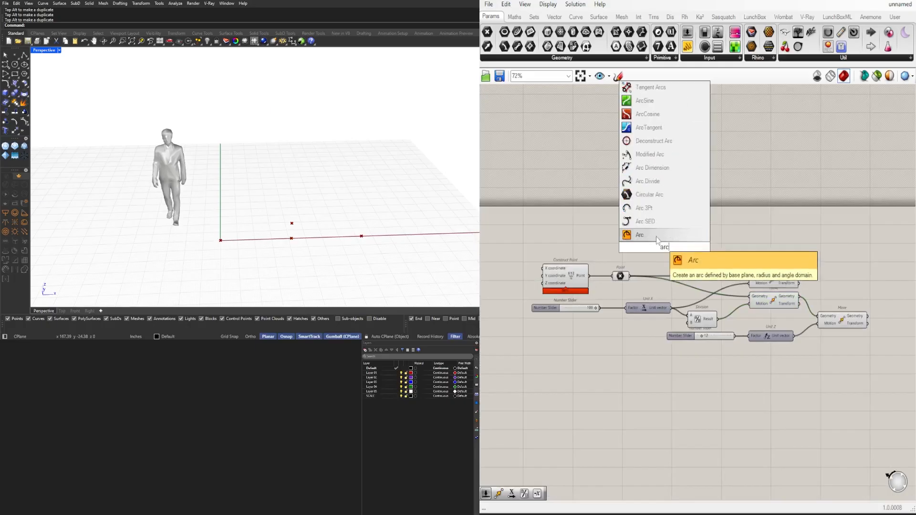
type("c")
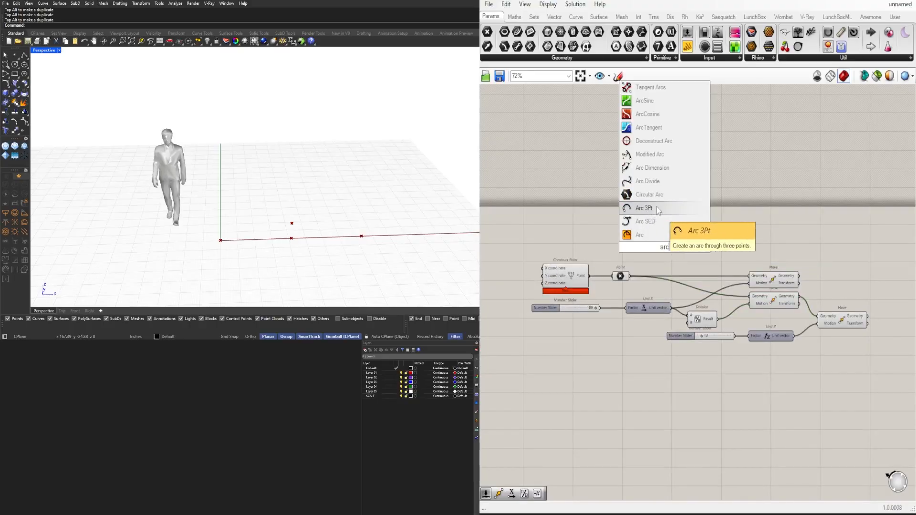
left_click(638, 210)
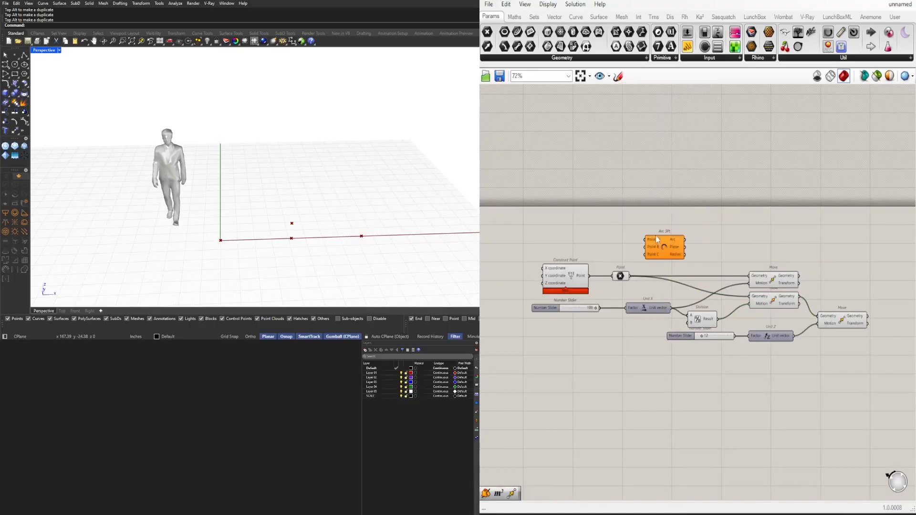
Wire the Point parameter into Arc 3Pt's Point A and the full-distance Move's geometry into Point C.
left_click(619, 276)
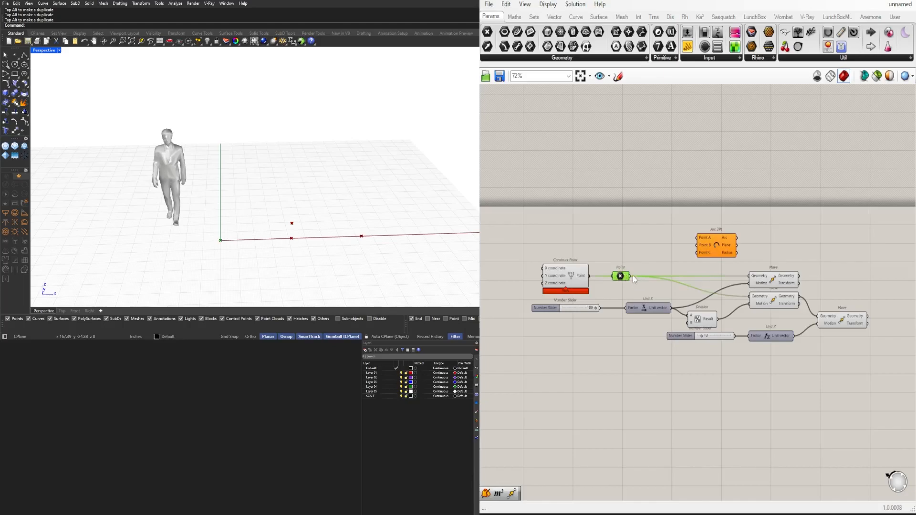
left_click_drag(666, 253, 698, 238)
right_click_drag(701, 258, 583, 259)
left_click_drag(597, 246, 739, 248)
left_click(637, 279)
right_click_drag(693, 258, 666, 260)
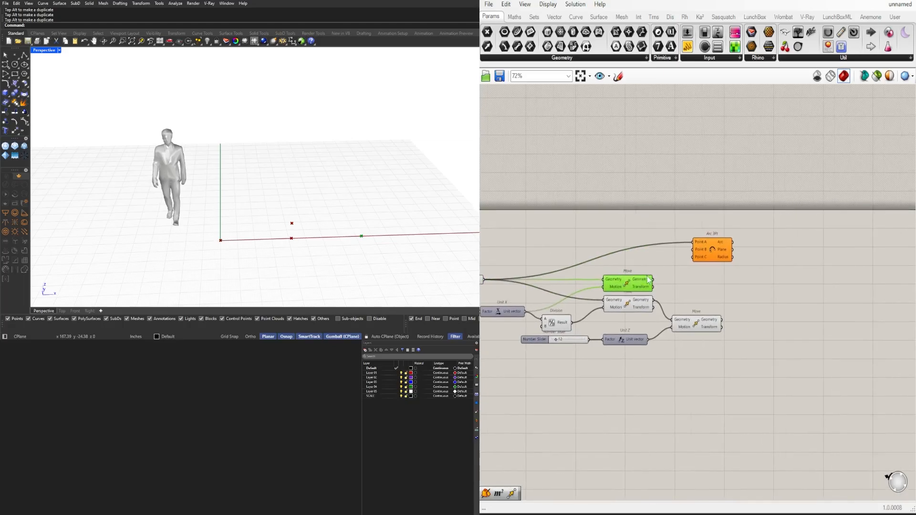
left_click_drag(667, 267, 691, 257)
Connect the vertically moved point to Arc 3Pt's Point B and reposition the arc component beside the third Move.
right_click_drag(758, 285, 569, 284)
left_click_drag(536, 258, 606, 258)
right_click_drag(597, 276, 818, 279)
scroll(745, 322, "up", 2)
left_click_drag(737, 329, 732, 307)
right_click_drag(732, 307, 680, 317)
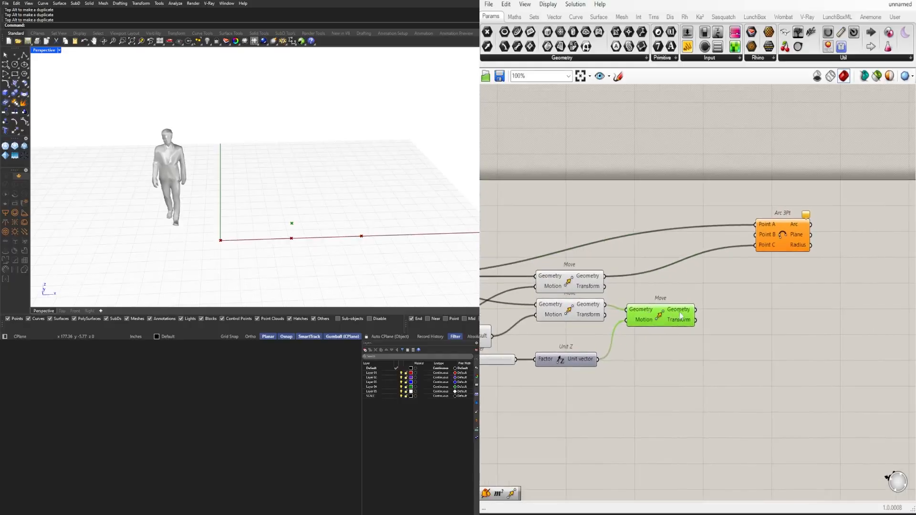
left_click_drag(722, 279, 795, 266)
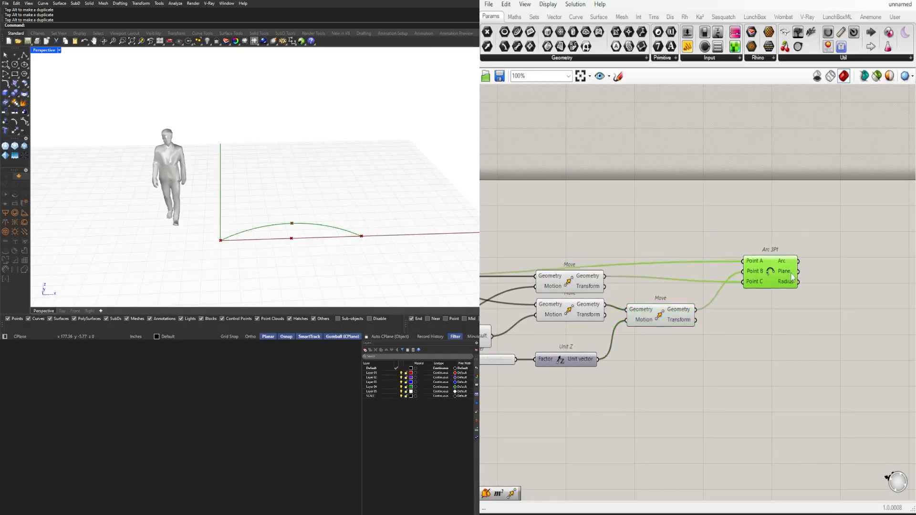
Test the arc's span by varying the Unit X factor slider and returning it to 100.
left_click(768, 227)
right_click_drag(568, 331, 694, 335)
right_click_drag(550, 349, 707, 351)
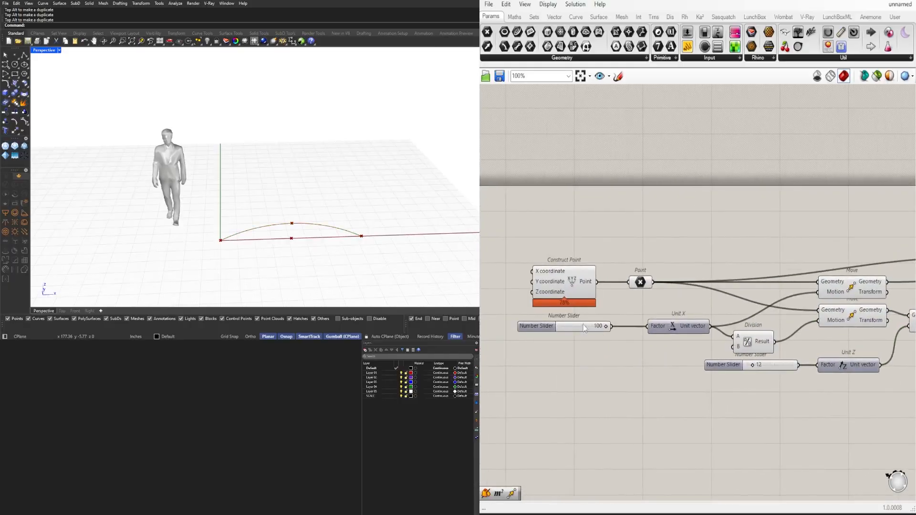
scroll(586, 325, "up", 4)
mouse_move(623, 330)
left_mouse_down()
mouse_move(614, 330)
mouse_move(627, 330)
left_mouse_up()
Lower the arc's rise by setting the Unit Z factor slider to 8.
right_click_drag(775, 372, 570, 339)
scroll(711, 385, "up", 3)
mouse_move(690, 360)
left_mouse_down()
mouse_move(731, 360)
mouse_move(677, 361)
left_mouse_up()
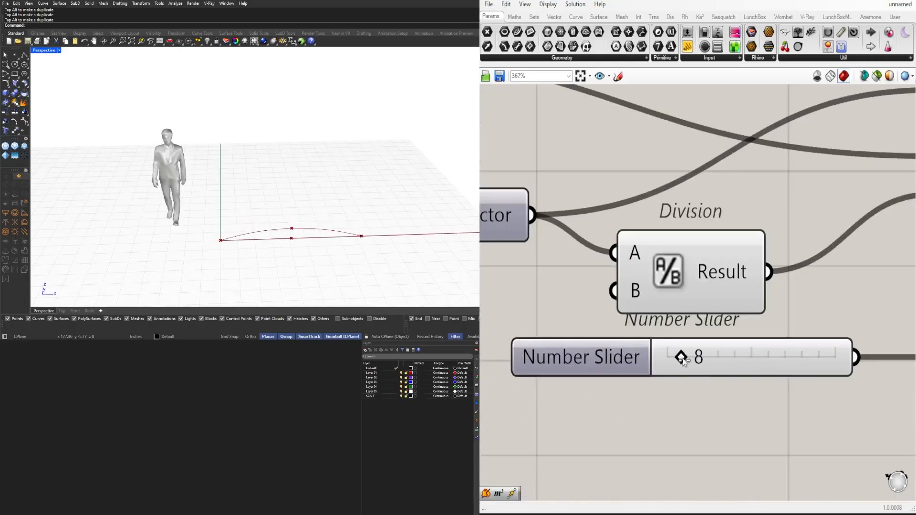
Raise the maximum in the numeric domain of the Unit X factor slider.
scroll(667, 353, "down", 3)
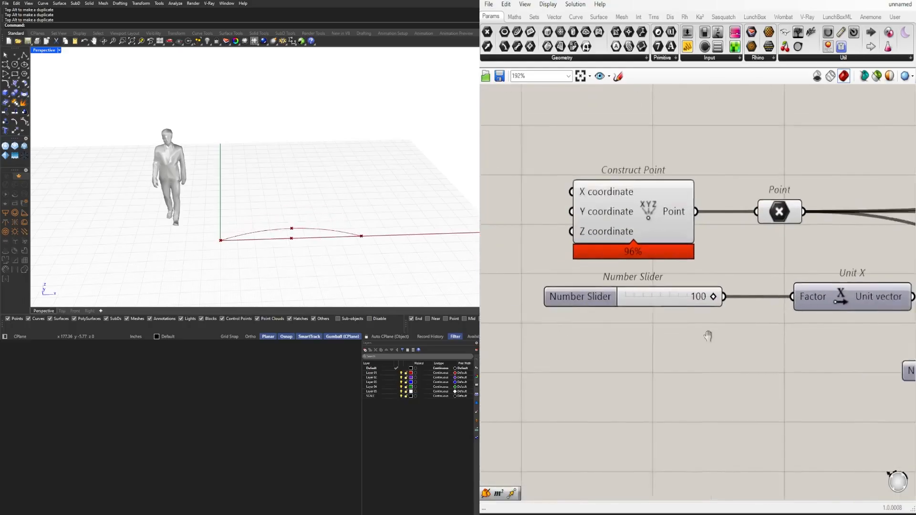
left_click(635, 300)
double_click(635, 299)
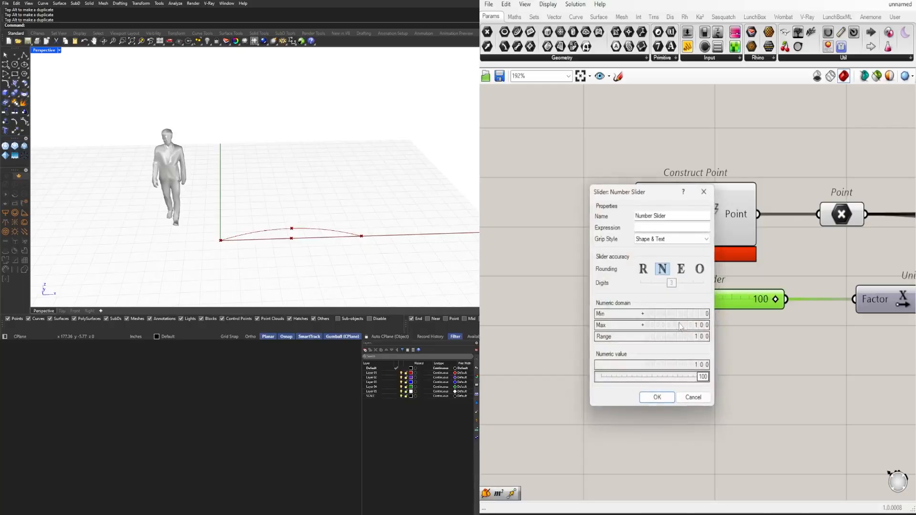
double_click(682, 327)
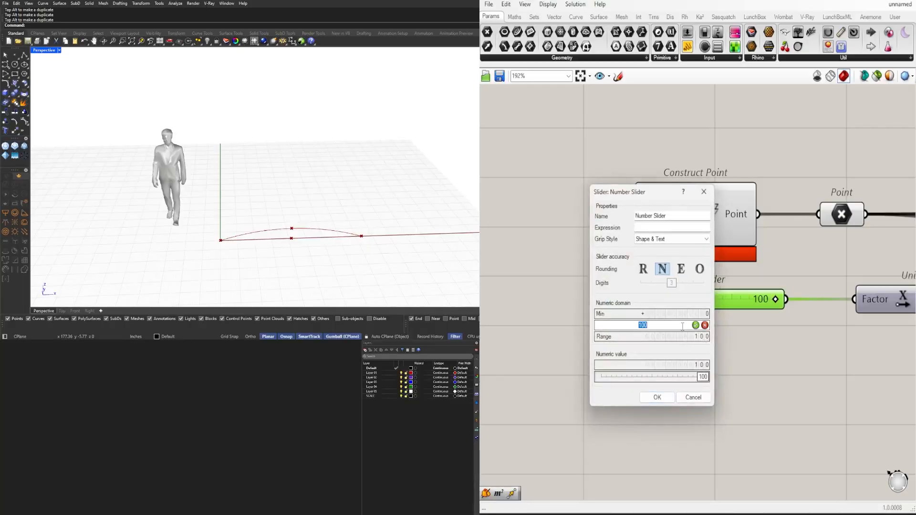
type("240")
left_click(656, 396)
Set the Unit X factor slider to 240 to widen the arc's span.
left_click_drag(706, 299, 765, 299)
scroll(292, 219, "down", 5)
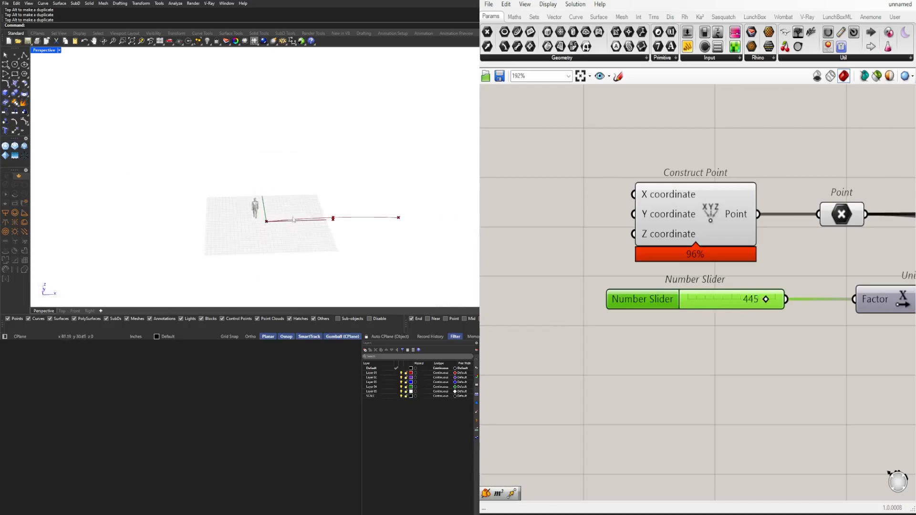
scroll(724, 295, "up", 3)
double_click(750, 315)
type("240")
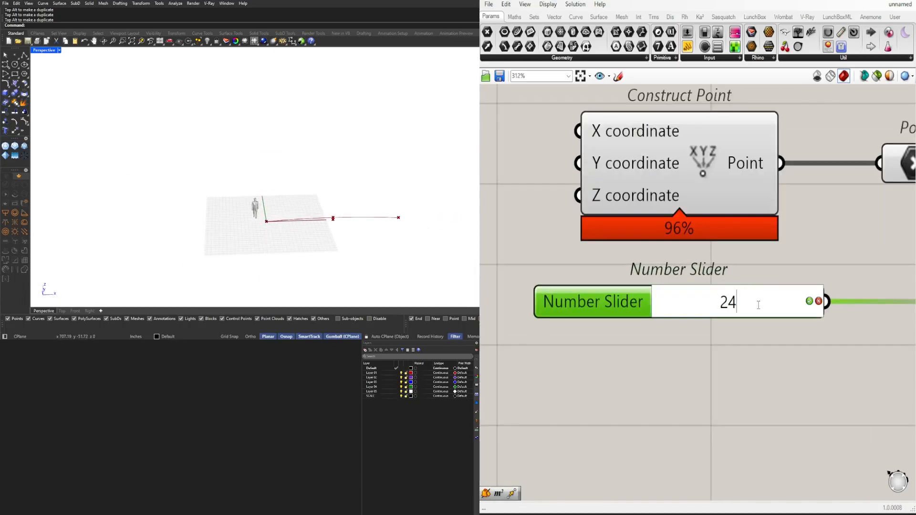
key("Return")
Raise the arc's height by setting the Unit Z factor slider to 20.
right_click_drag(750, 361, 529, 360)
right_click_drag(757, 343, 510, 334)
scroll(510, 334, "down", 4)
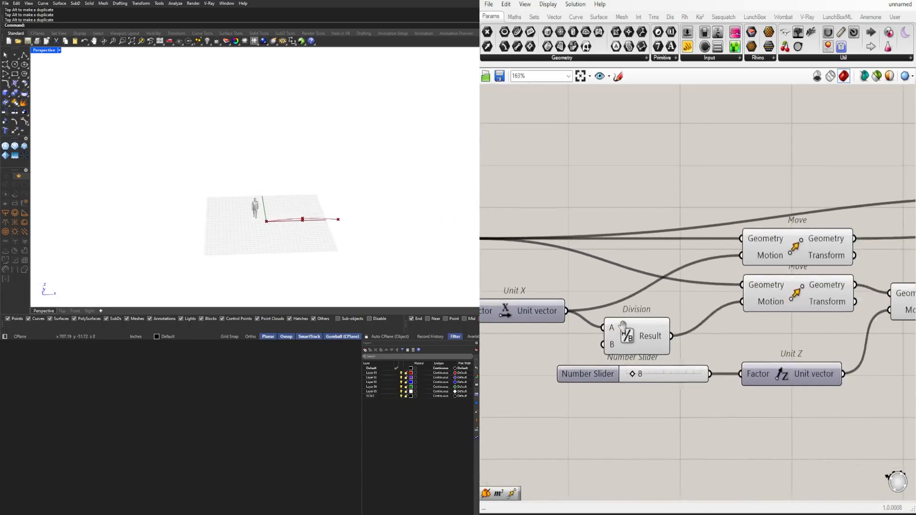
scroll(668, 375, "up", 5)
left_click_drag(626, 379, 646, 378)
right_click_drag(427, 237, 285, 208)
scroll(312, 211, "up", 8)
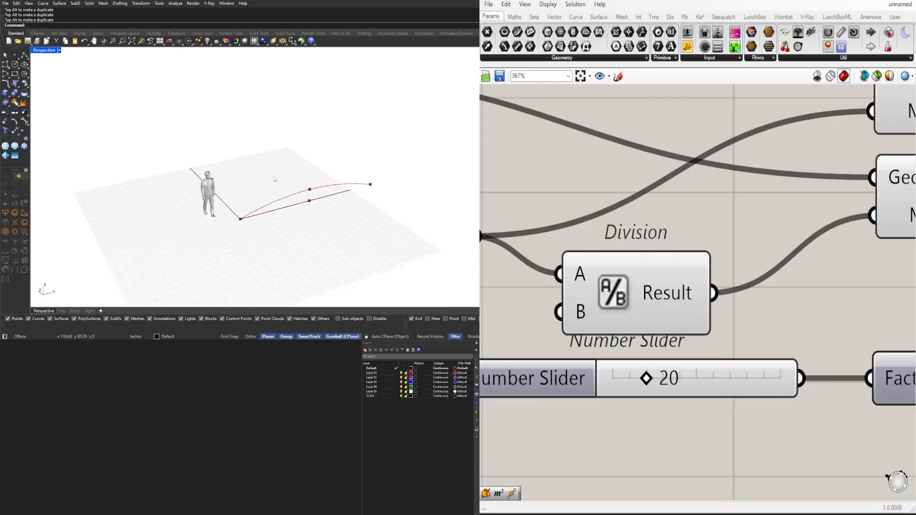
Add a Linear Array component beside Arc 3Pt and wire the Arc output into its Geometry input.
scroll(666, 266, "down", 10)
left_click(614, 236)
right_click_drag(614, 236, 711, 252)
double_click(752, 289)
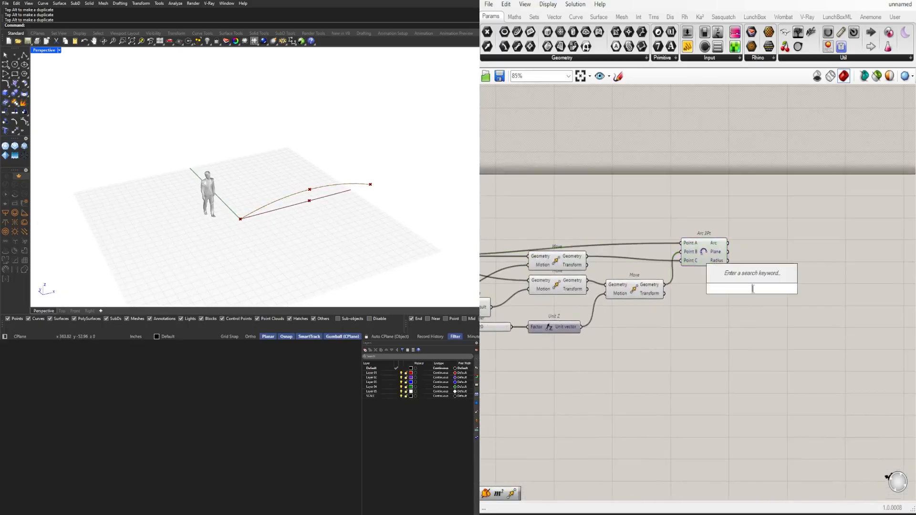
type("array")
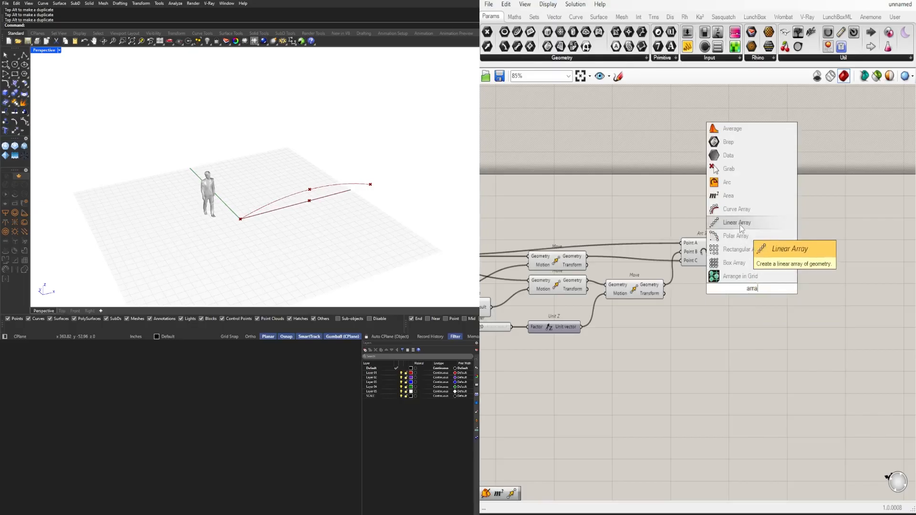
left_click(739, 225)
right_click_drag(760, 295, 667, 302)
left_click_drag(667, 302, 748, 289)
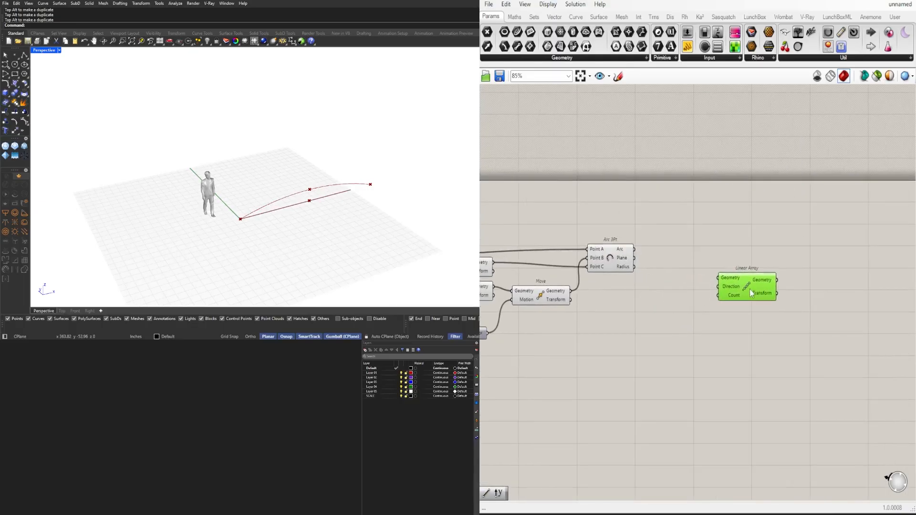
left_click(598, 260)
left_click_drag(664, 263, 719, 292)
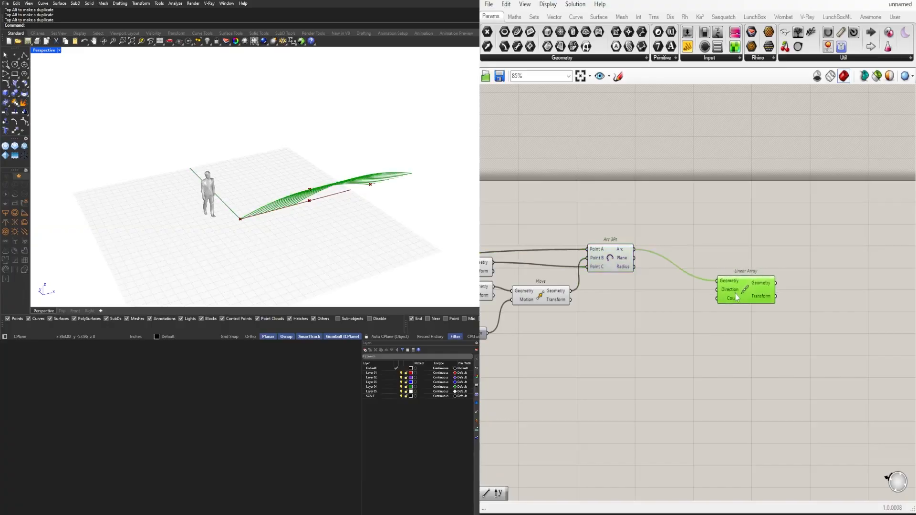
Add a Unit Y component before Linear Array and place a copy of the Unit X factor slider next to it.
double_click(671, 319)
type("y")
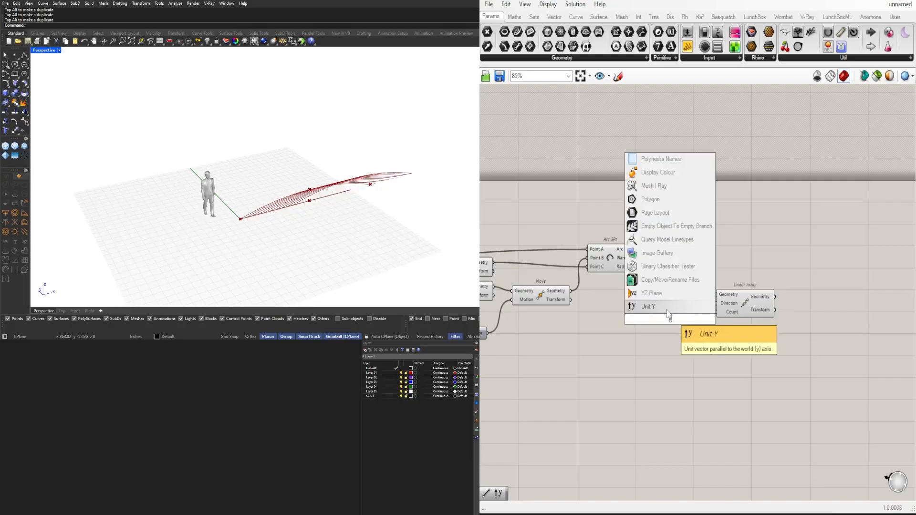
left_click(666, 309)
right_click_drag(597, 333, 814, 316)
right_click_drag(599, 330, 787, 323)
scroll(671, 327, "down", 2)
right_click_drag(673, 330, 543, 309)
left_click_drag(495, 270, 771, 285)
key("alt")
Wire the copied slider into Unit Y's Factor and the Unit Y vector into Linear Array's Direction.
scroll(769, 284, "up", 5)
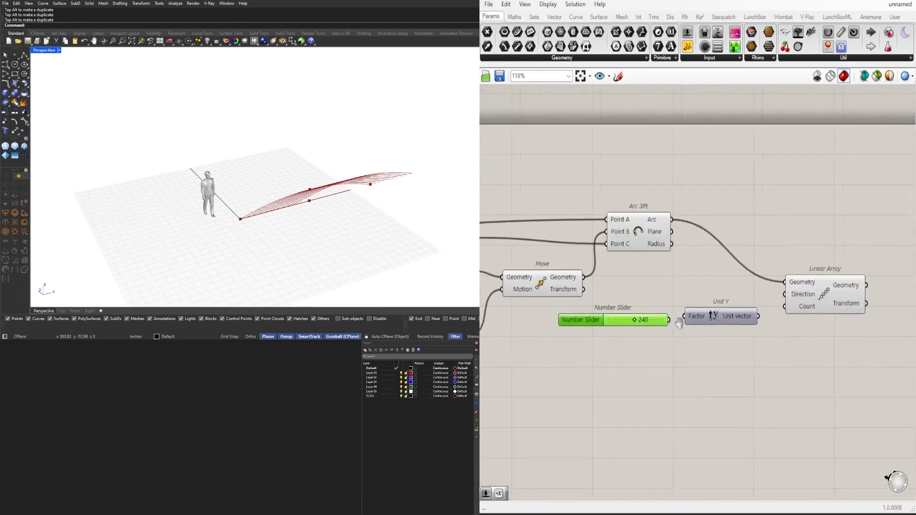
left_click(705, 313)
right_click_drag(706, 316, 587, 325)
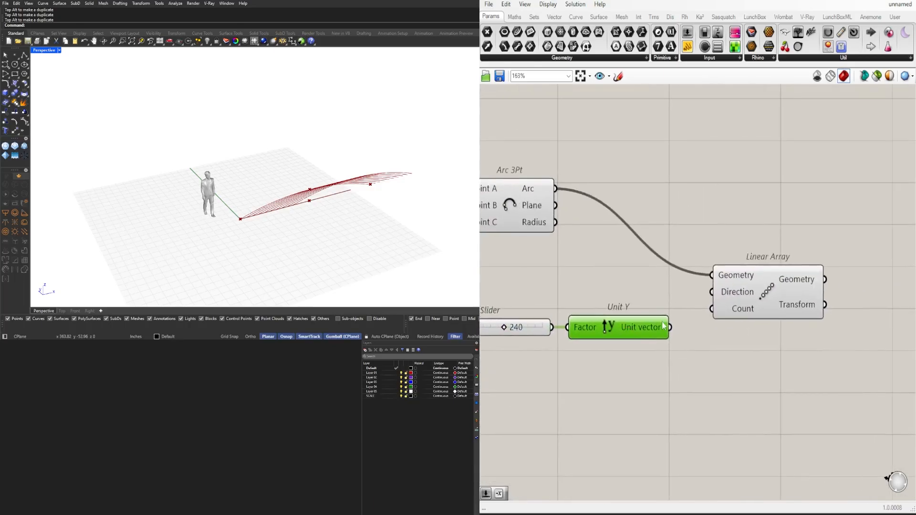
scroll(627, 319, "down", 1)
left_click_drag(626, 318, 661, 288)
left_click_drag(721, 282, 722, 313)
scroll(276, 168, "down", 6)
mouse_move(276, 168)
right_mouse_down()
mouse_move(205, 164)
mouse_move(257, 167)
right_mouse_up()
Add a number slider with value 3 below Unit Y and connect it to Linear Array's Count.
right_click_drag(576, 349, 724, 334)
left_click(726, 334)
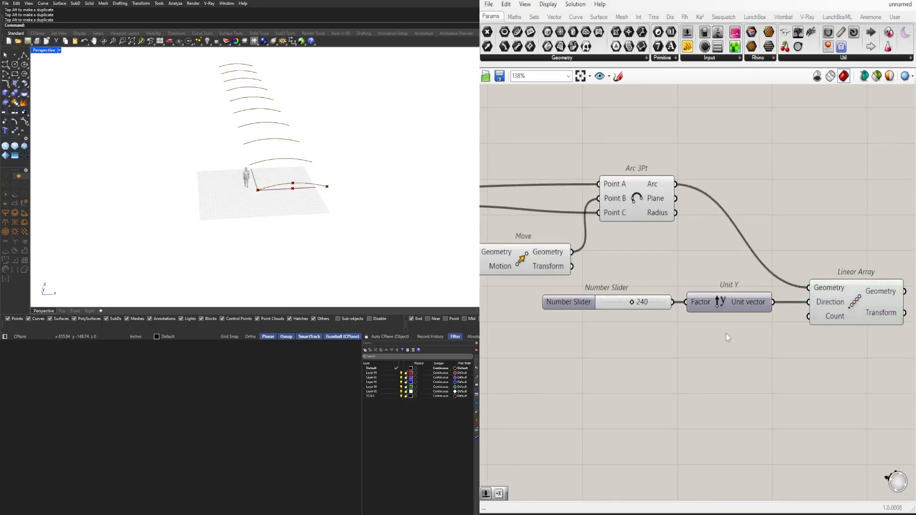
double_click(720, 356)
type("3")
key("Return")
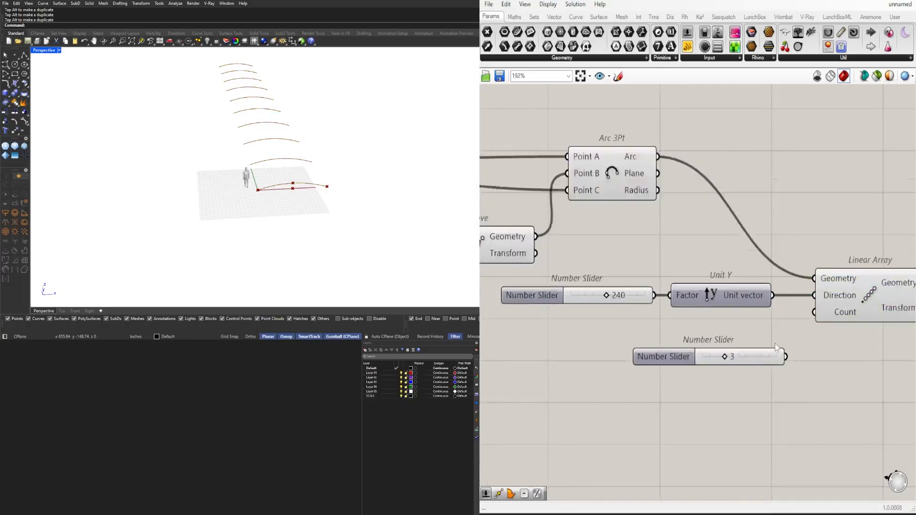
scroll(775, 342, "up", 3)
left_click_drag(796, 367, 829, 299)
left_click_drag(674, 367, 671, 347)
Set the Unit Y factor slider to 48 to space the arrayed arcs.
scroll(636, 294, "up", 3)
left_click(648, 295)
double_click(647, 292)
type("48")
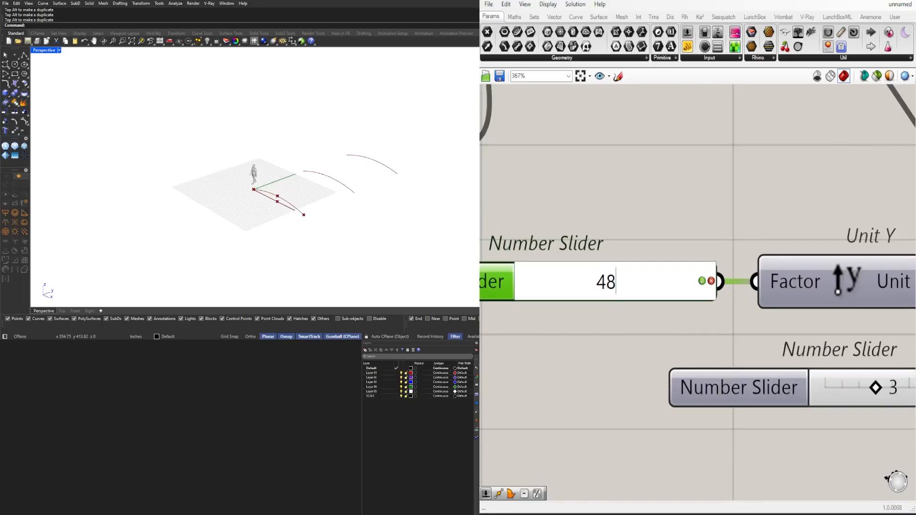
key("Return")
scroll(293, 205, "up", 5)
mouse_move(292, 204)
right_mouse_down()
mouse_move(274, 196)
mouse_move(305, 192)
right_mouse_up()
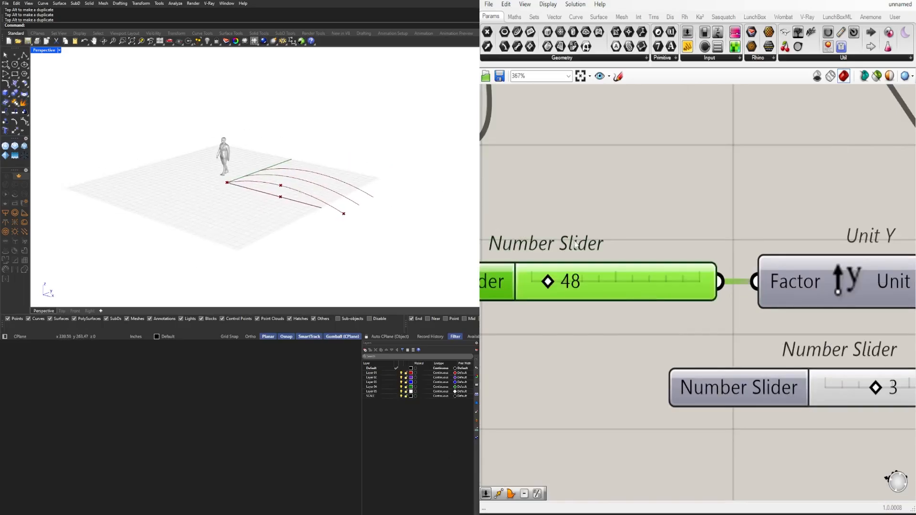
scroll(739, 256, "down", 6)
scroll(685, 333, "down", 3)
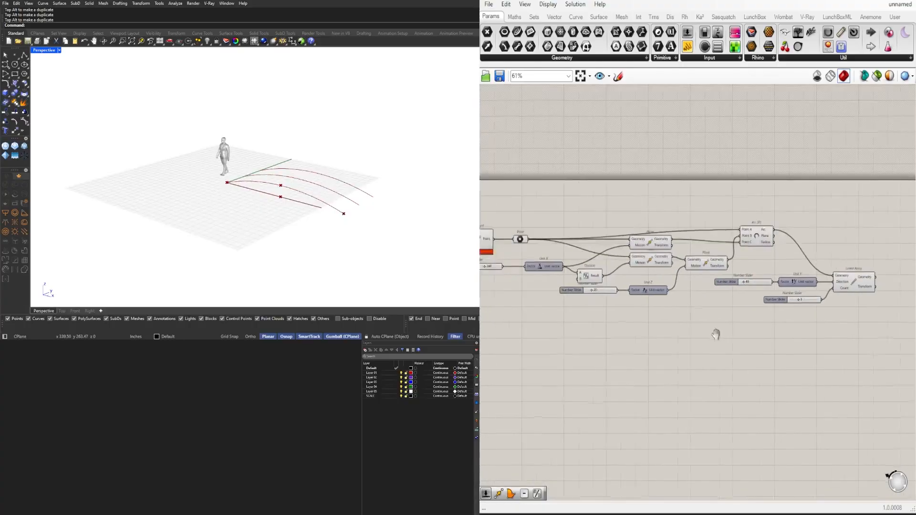
mouse_move(637, 260)
left_mouse_down()
mouse_move(586, 273)
mouse_move(631, 259)
left_mouse_up()
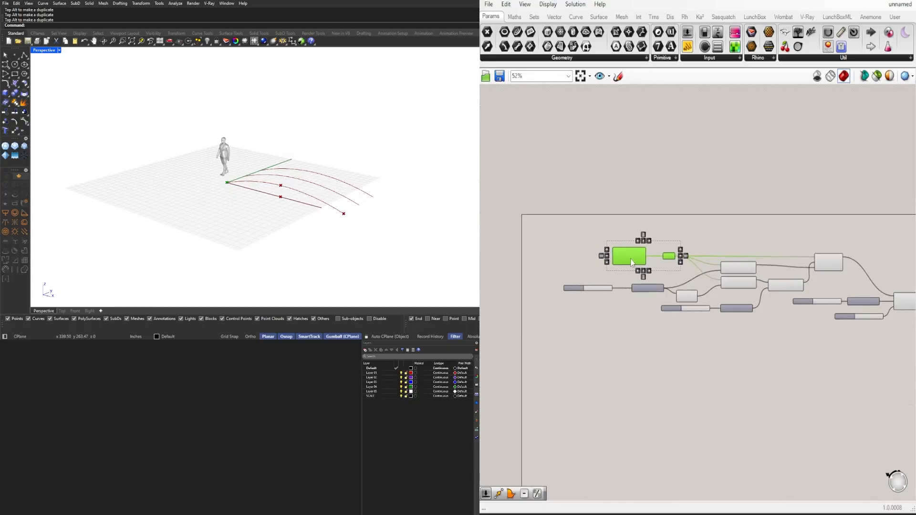
left_click(632, 234)
scroll(633, 248, "up", 2)
scroll(375, 200, "up", 4)
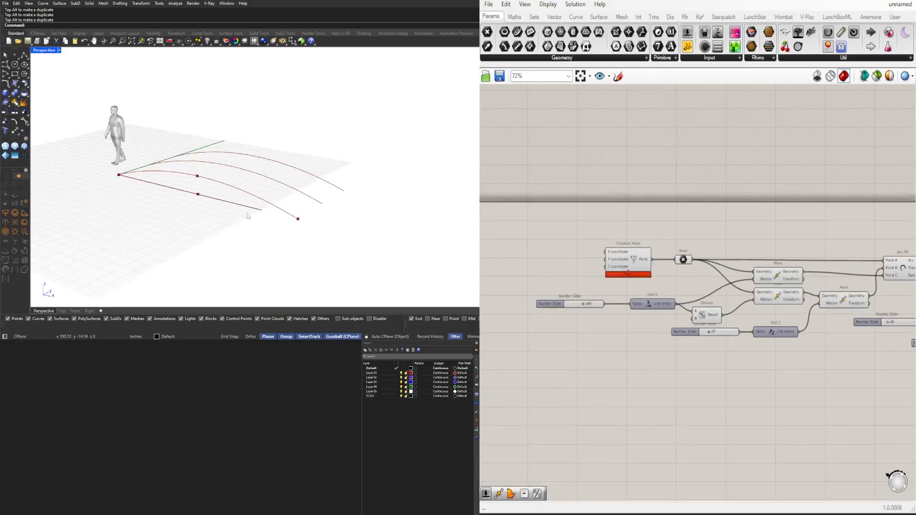
Add a Curve parameter after Linear Array and wire the array's Geometry output into it.
scroll(734, 306, "down", 3)
right_click_drag(764, 333, 579, 341)
scroll(725, 333, "up", 3)
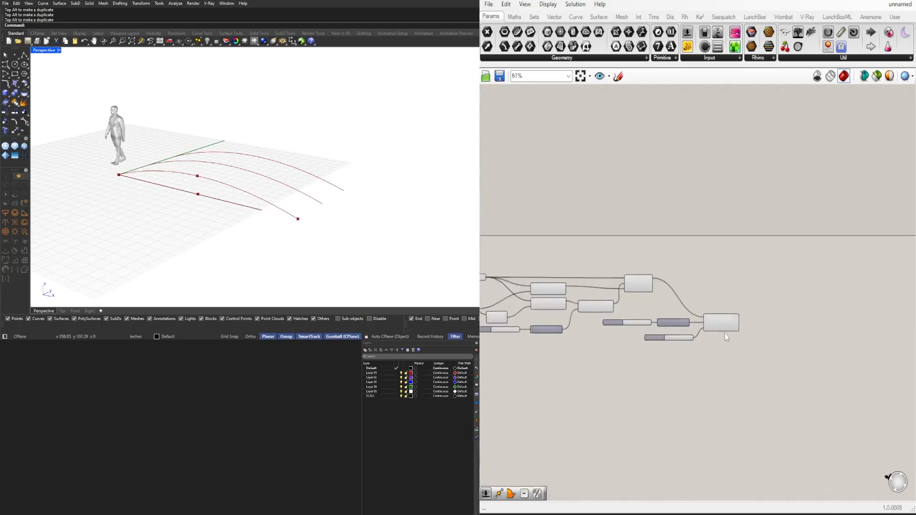
double_click(781, 327)
type("curve")
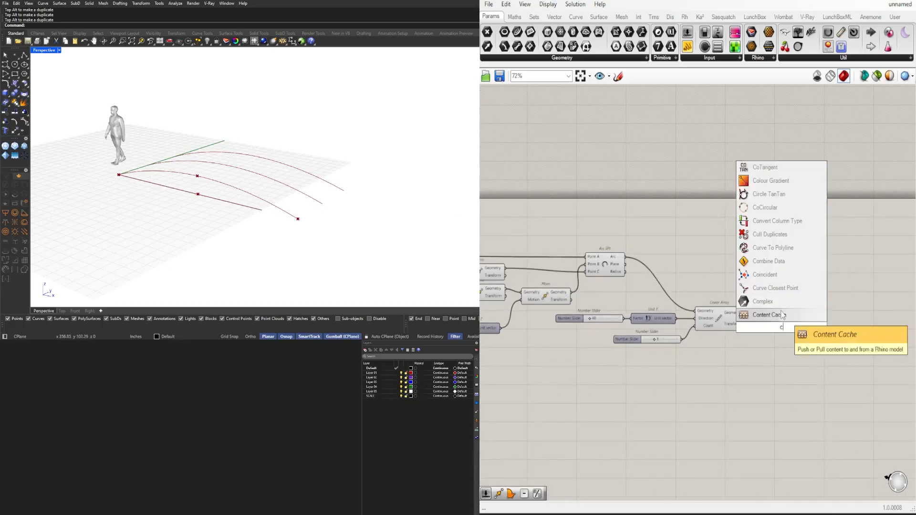
left_click(785, 314)
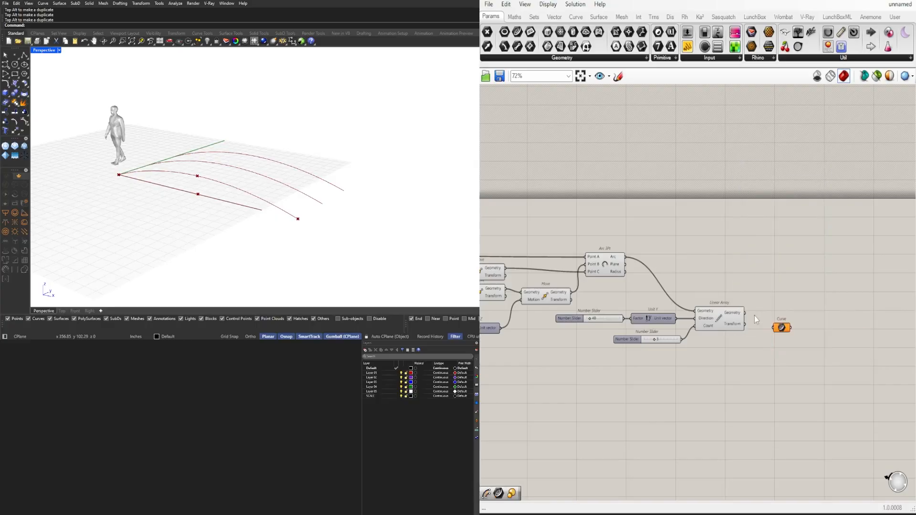
scroll(755, 315, "up", 2)
left_click_drag(742, 310, 794, 317)
scroll(763, 370, "down", 1)
Turn off the preview of the components from the Point parameter through Linear Array, leaving the Curve parameter visible.
left_click(729, 402)
scroll(756, 371, "down", 2)
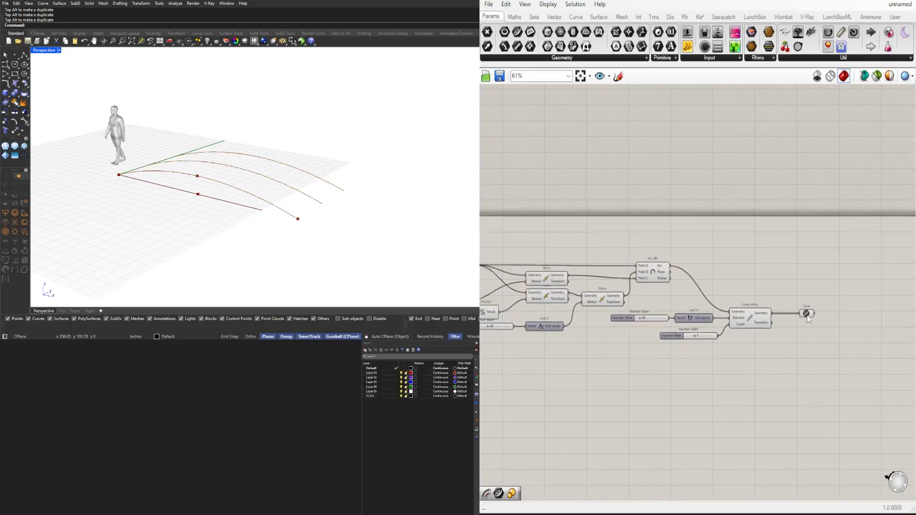
left_click_drag(772, 348, 631, 257)
right_click_drag(619, 262, 715, 234)
scroll(715, 234, "down", 3)
left_click(752, 326)
left_click_drag(798, 294, 605, 226)
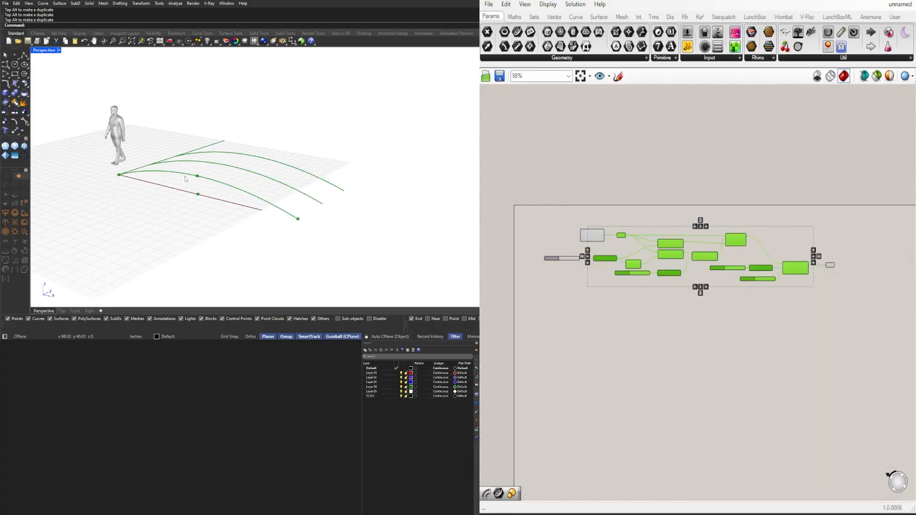
middle_click(673, 210)
left_click(701, 178)
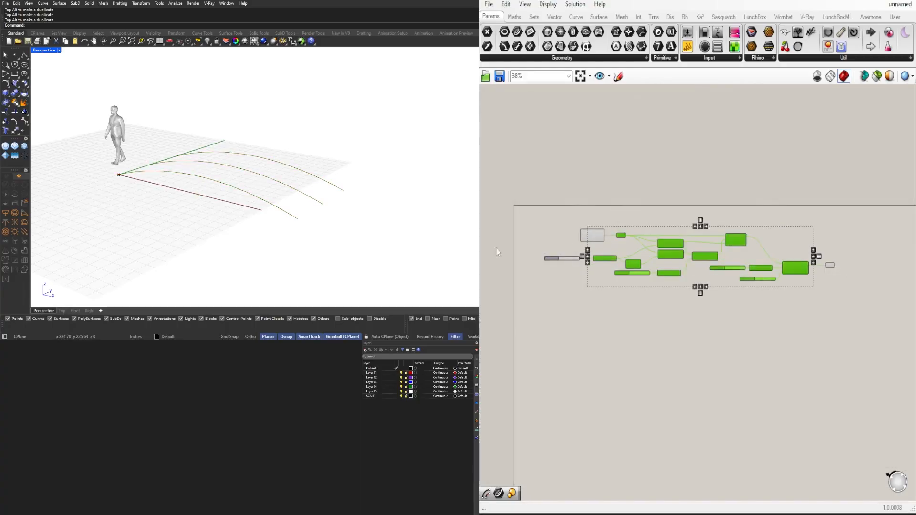
Add an Offset Curve component beside the Curve parameter.
scroll(656, 251, "up", 3)
left_click_drag(802, 311, 791, 311)
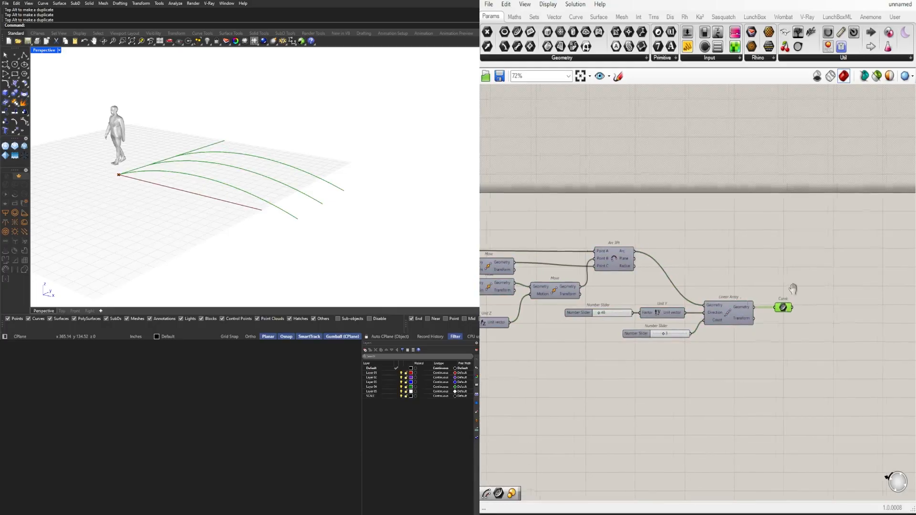
right_click_drag(797, 290, 682, 259)
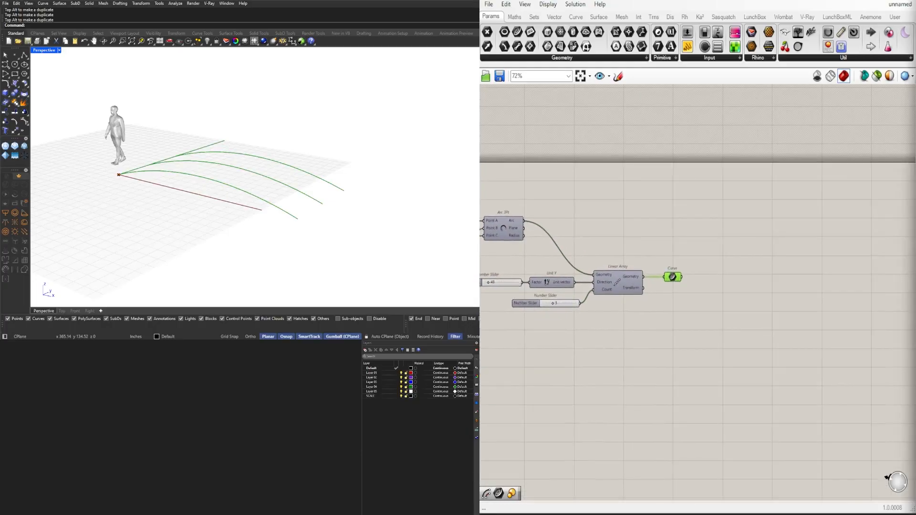
scroll(677, 274, "up", 3)
right_click_drag(224, 191, 251, 195)
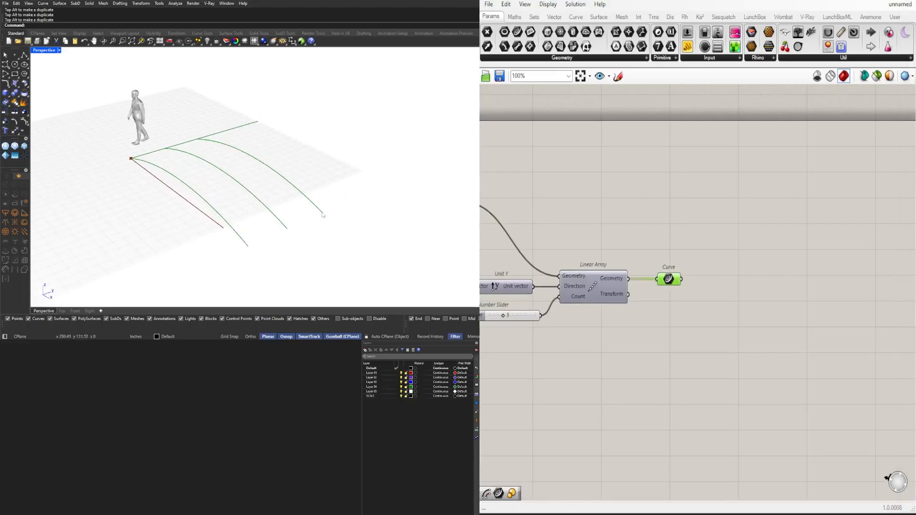
double_click(752, 298)
type("off")
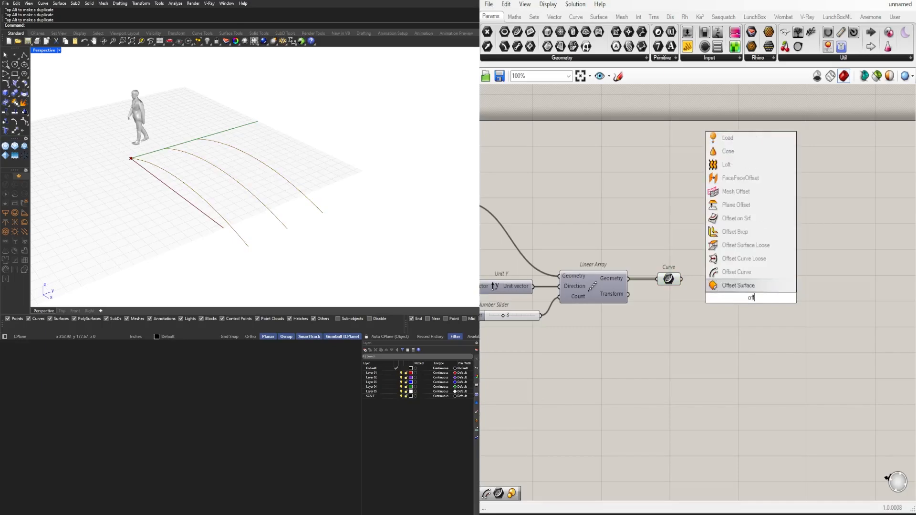
key("Up")
key("Return")
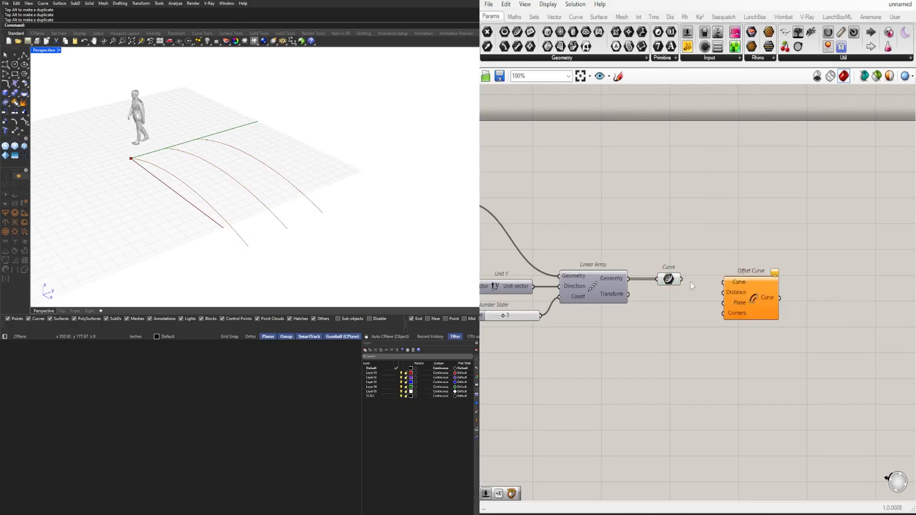
Wire the Curve parameter into Offset Curve's Curve input and inspect the offset against the original arcs.
left_click_drag(683, 280, 725, 283)
left_click(740, 285)
right_click_drag(280, 252, 181, 147)
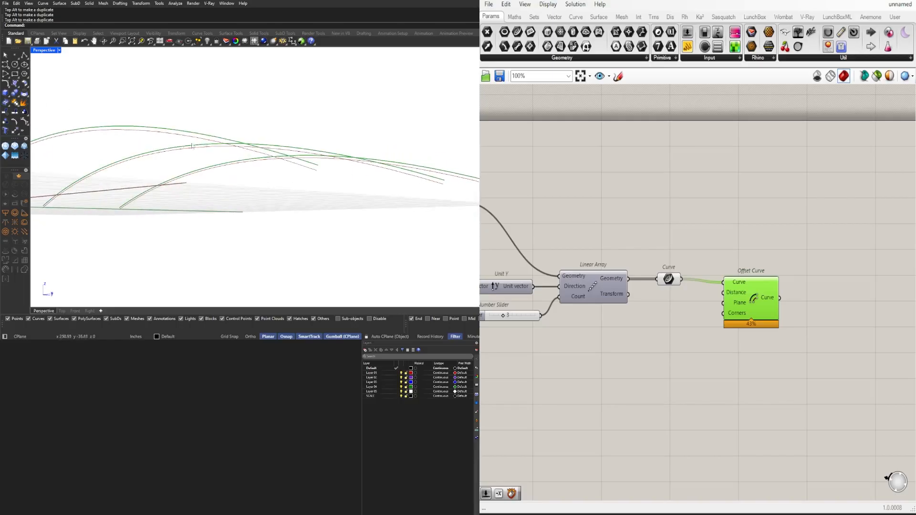
scroll(154, 138, "down", 3)
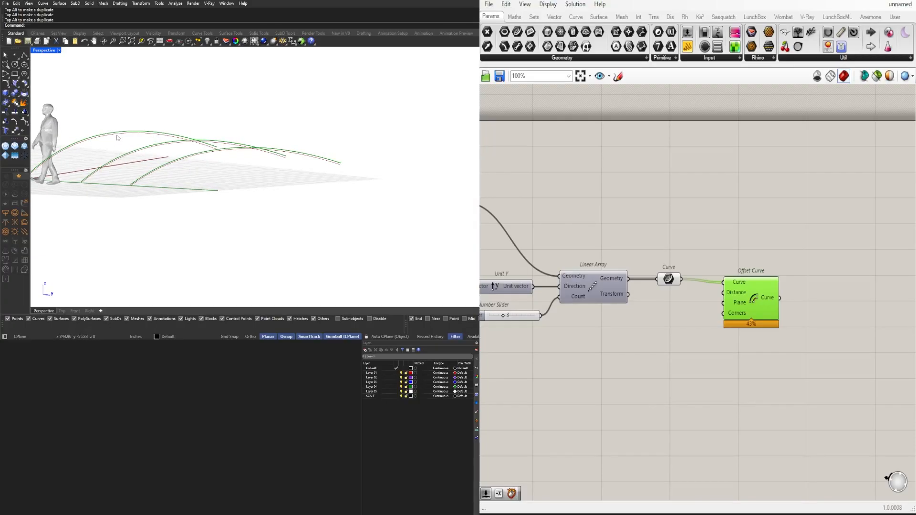
scroll(122, 136, "up", 2)
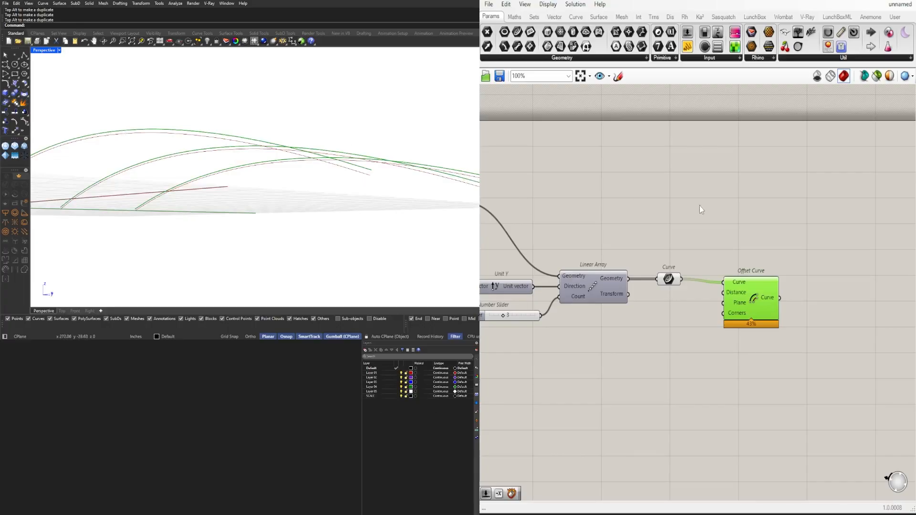
Add an XY Plane component below the Curve parameter and wire its Plane output into Offset Curve's Plane input.
left_click(686, 313)
double_click(686, 313)
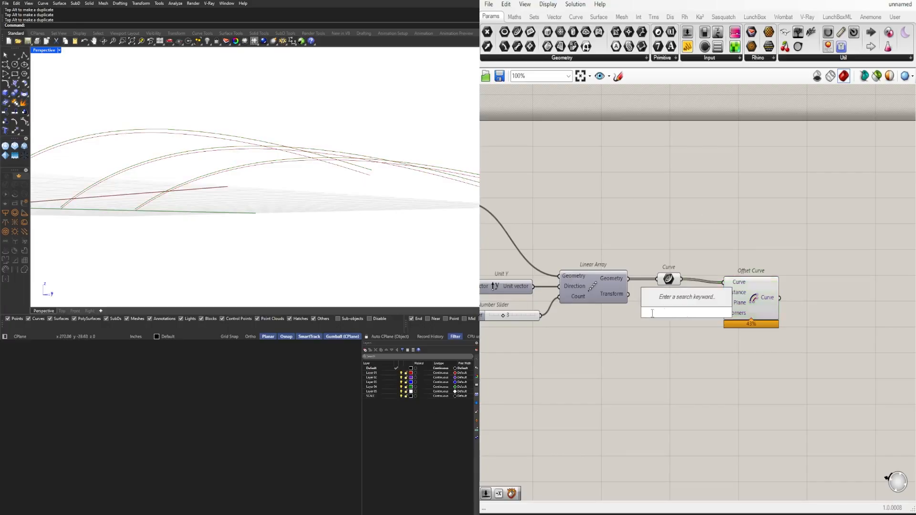
type("xy")
left_click(670, 300)
scroll(315, 162, "down", 4)
right_click_drag(319, 158, 287, 234)
left_click_drag(684, 315, 749, 297)
scroll(668, 308, "up", 3)
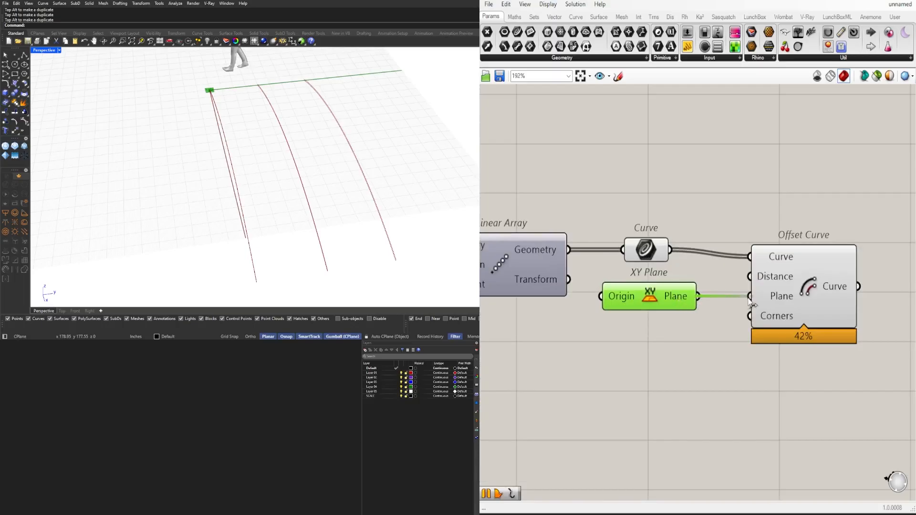
right_click_drag(784, 302, 743, 311)
left_click_drag(742, 311, 784, 299)
scroll(708, 312, "down", 1)
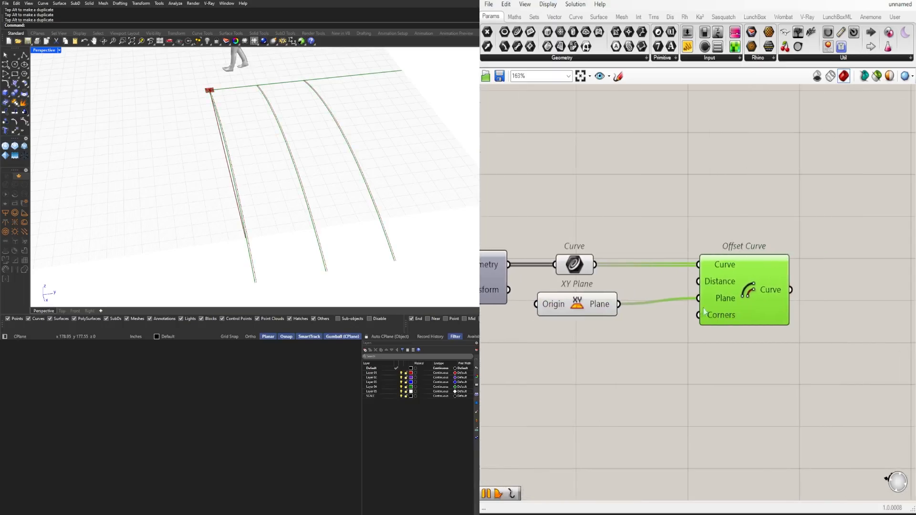
Add a 3.5 number slider below XY Plane and wire it into Offset Curve's Distance input.
scroll(722, 300, "down", 2)
double_click(699, 326)
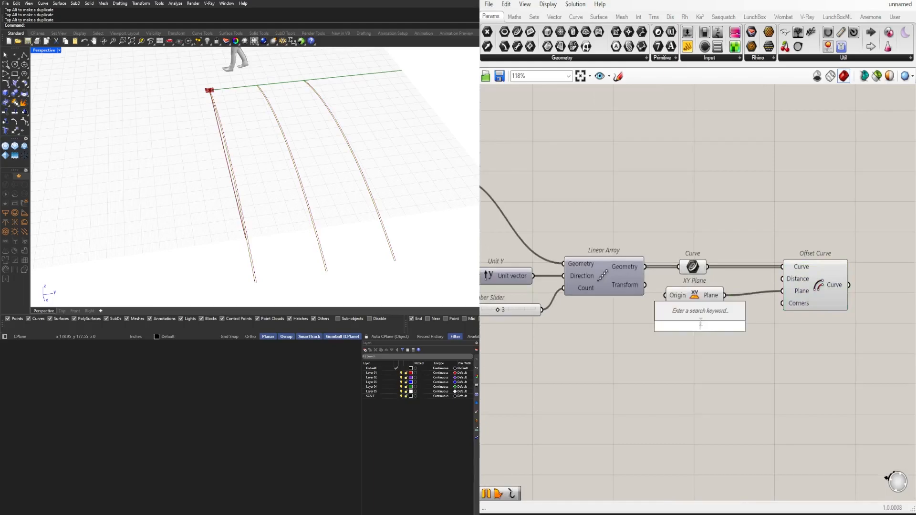
type("3.5")
key("Return")
left_click_drag(741, 327, 730, 329)
right_click_drag(767, 339, 648, 343)
Duplicate Offset Curve and feed the copy's Distance from the 3.5 slider through a new Negative component.
left_click_drag(624, 333, 784, 353)
left_click(709, 289)
double_click(694, 379)
type("neg")
left_click(669, 367)
left_click_drag(692, 377, 744, 342)
right_click_drag(580, 347, 662, 339)
left_click_drag(622, 325, 593, 322)
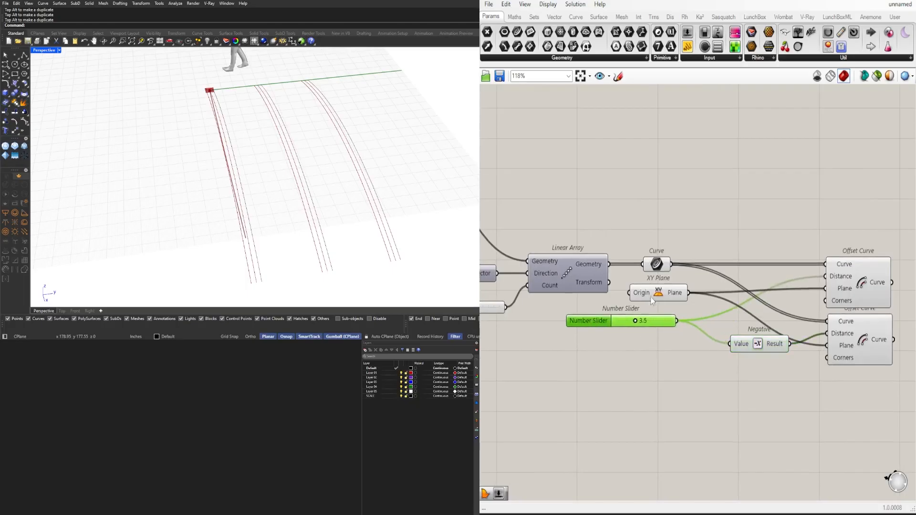
Insert a Relay between the 3.5 slider and its connections to Offset Curve's Distance and Negative.
left_click(656, 264)
left_click_drag(751, 334, 731, 324)
left_click(727, 313)
right_click_drag(600, 322, 682, 315)
left_click_drag(683, 316, 607, 324)
double_click(736, 319)
left_click(662, 349)
left_click(725, 347)
Add a Division component dividing by 2 and wire it between the offset slider and the Relay.
double_click(717, 349)
type("/")
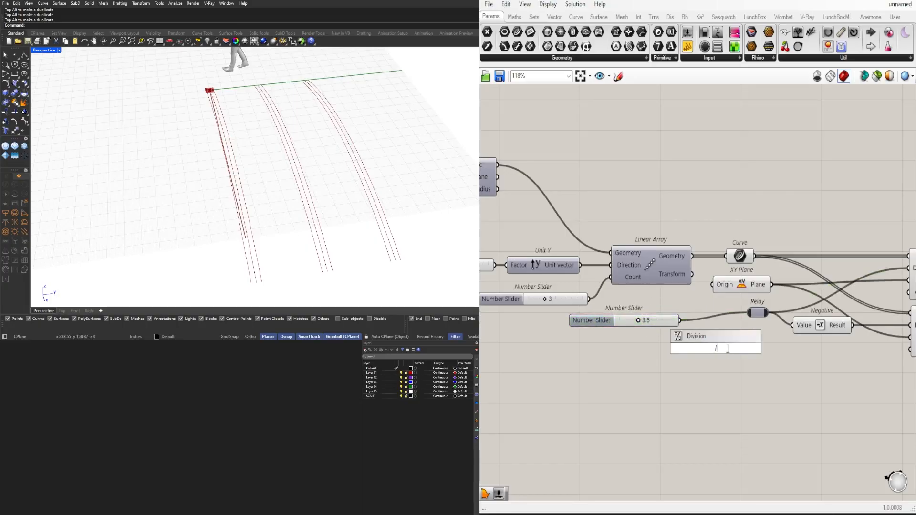
type("2")
key("Return")
left_click_drag(680, 320, 748, 313)
left_click_drag(725, 353, 725, 318)
Tidy the slider placement and set the offset slider feeding Division to 6.0.
scroll(603, 318, "up", 3)
left_click_drag(602, 320, 613, 297)
right_click_drag(565, 315, 738, 338)
left_click_drag(634, 313, 607, 296)
left_click(768, 383)
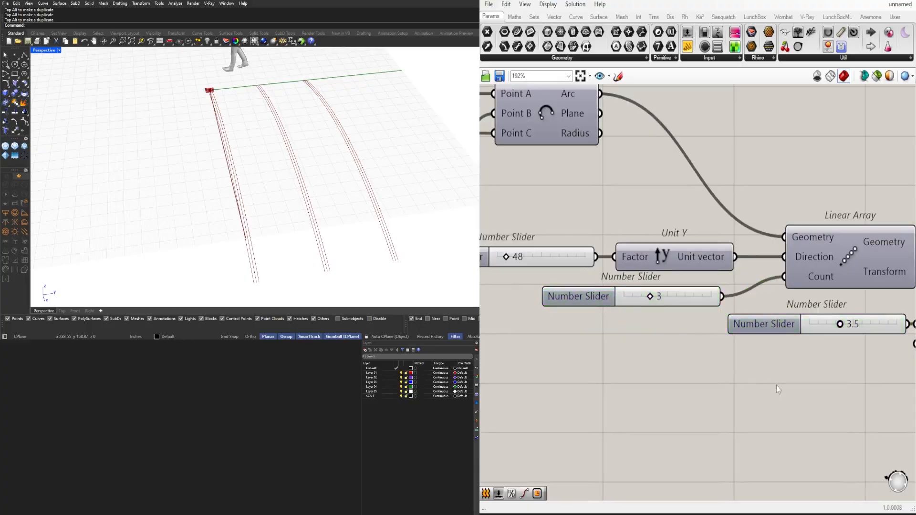
scroll(768, 384, "up", 4)
double_click(718, 292)
type("4")
key("Return")
double_click(720, 309)
type("6")
key("Return")
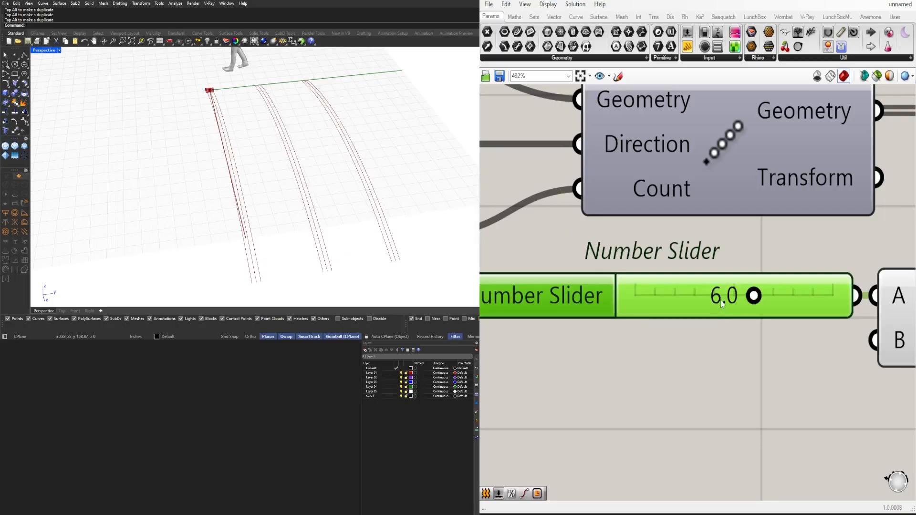
Examine which beam edges each of the two Offset Curve components produces in the Rhino viewport.
scroll(620, 301, "down", 3)
scroll(646, 358, "down", 1)
scroll(296, 239, "down", 3)
right_click_drag(291, 241, 306, 206)
scroll(749, 343, "down", 4)
right_click_drag(748, 342, 710, 320)
left_click(711, 293)
left_click(719, 311)
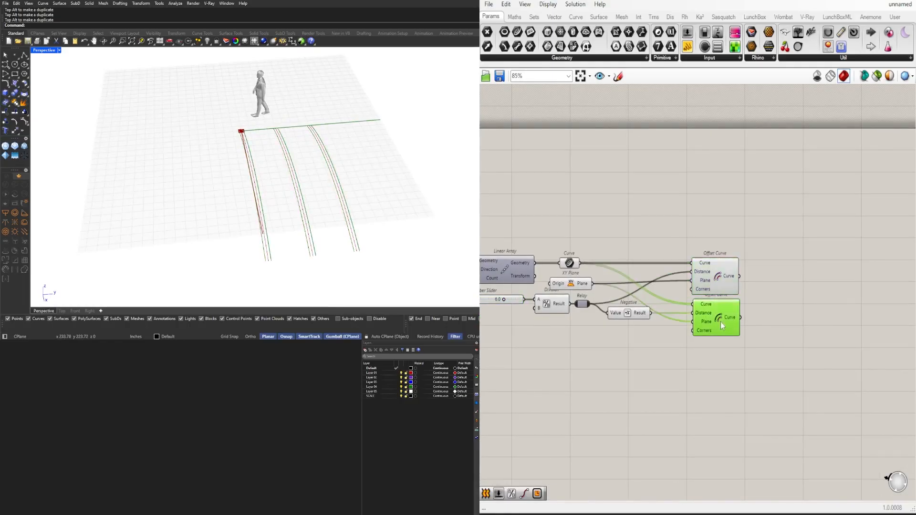
Add a Loft component and wire both Offset Curve outputs into its Curves input.
double_click(788, 303)
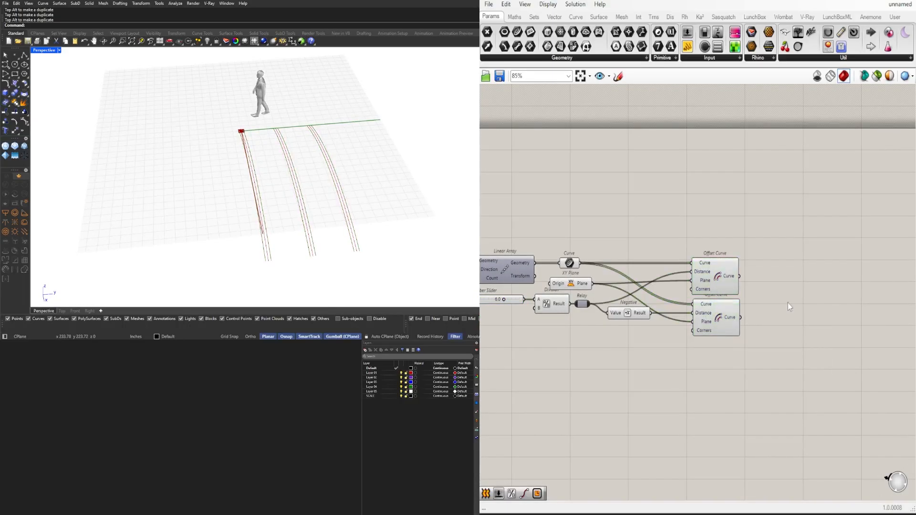
left_click(738, 328)
double_click(781, 316)
type("loft")
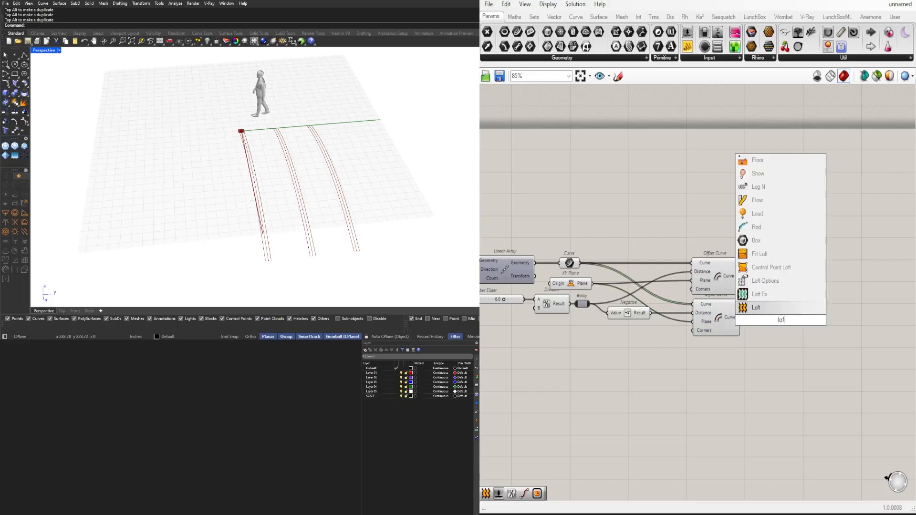
left_click(757, 309)
left_click_drag(739, 276, 819, 282)
right_click_drag(813, 317, 770, 288)
left_click(735, 291)
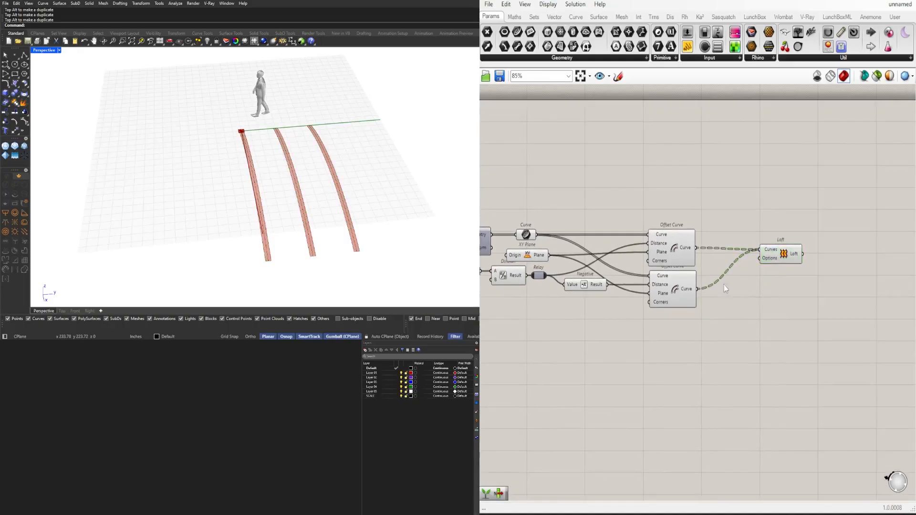
Move Loft above the Offset Curve components and turn off its preview.
left_click_drag(792, 260, 810, 215)
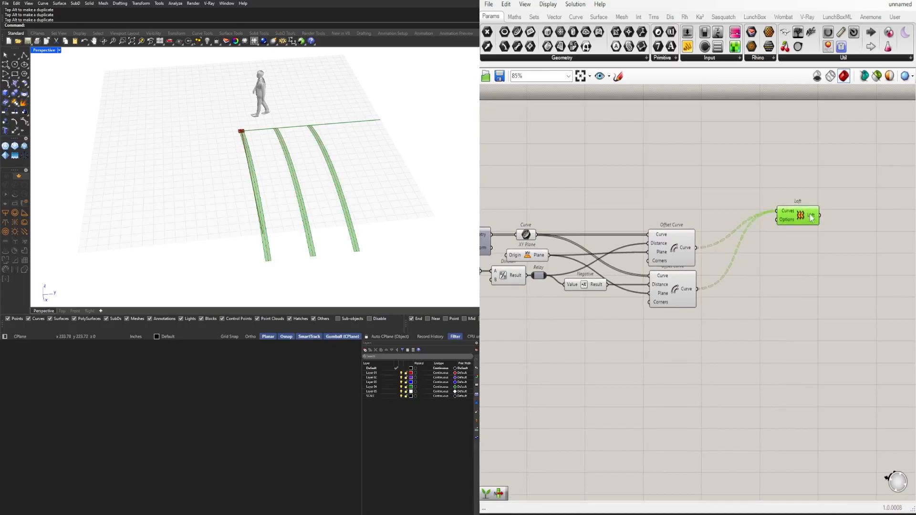
middle_click(803, 220)
left_click(834, 187)
Add two End Points components, wire one to each Offset Curve output, and place them below Loft.
double_click(785, 297)
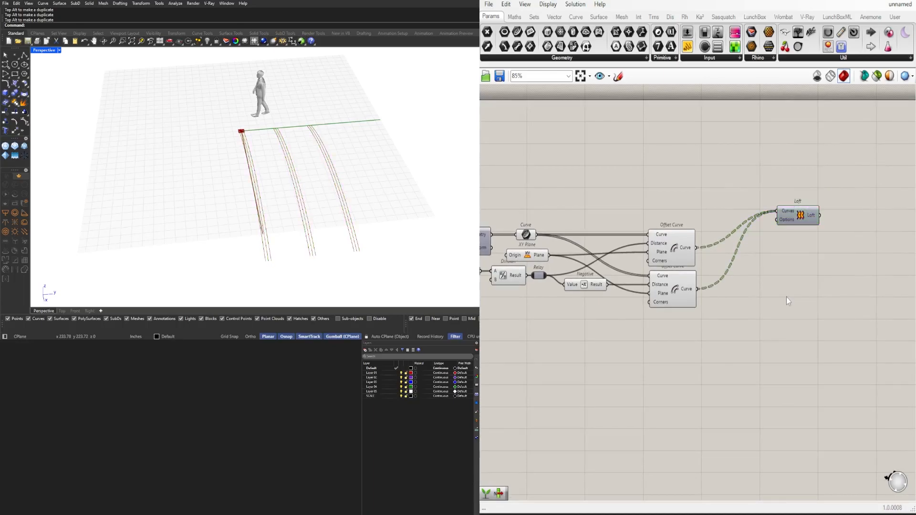
type("end")
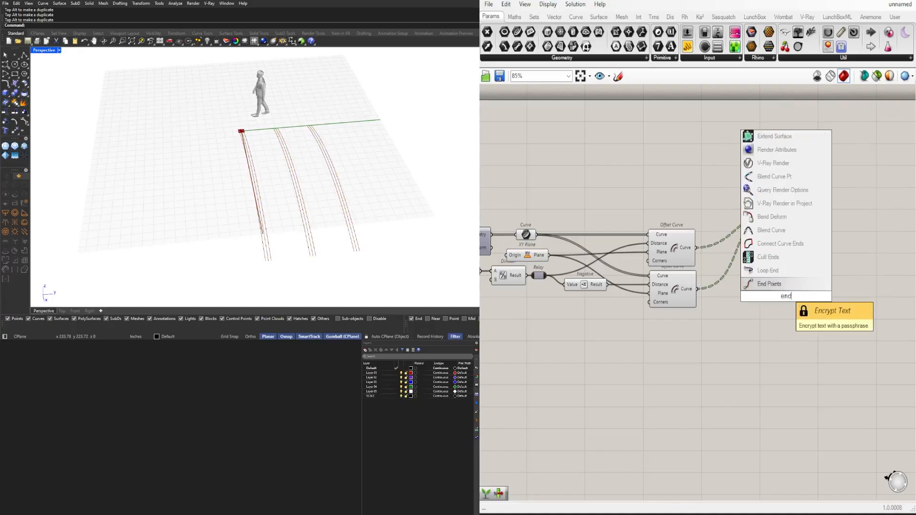
key("Return")
left_click_drag(697, 248, 785, 285)
left_click_drag(698, 289, 764, 287)
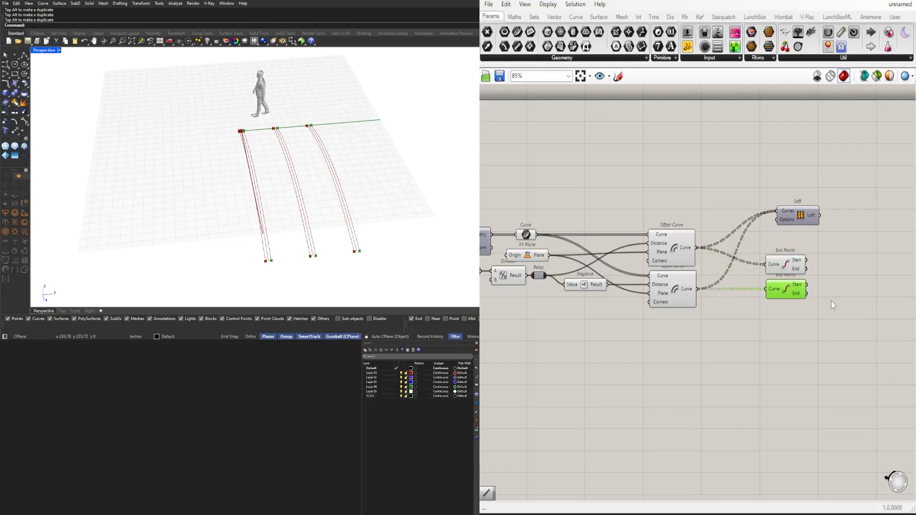
left_click(861, 325)
left_click_drag(869, 359, 790, 258)
left_click_drag(786, 265, 762, 295)
Add a Line component and connect the two End Points' Start outputs as its start and end points.
left_click(819, 280)
double_click(820, 283)
type("line")
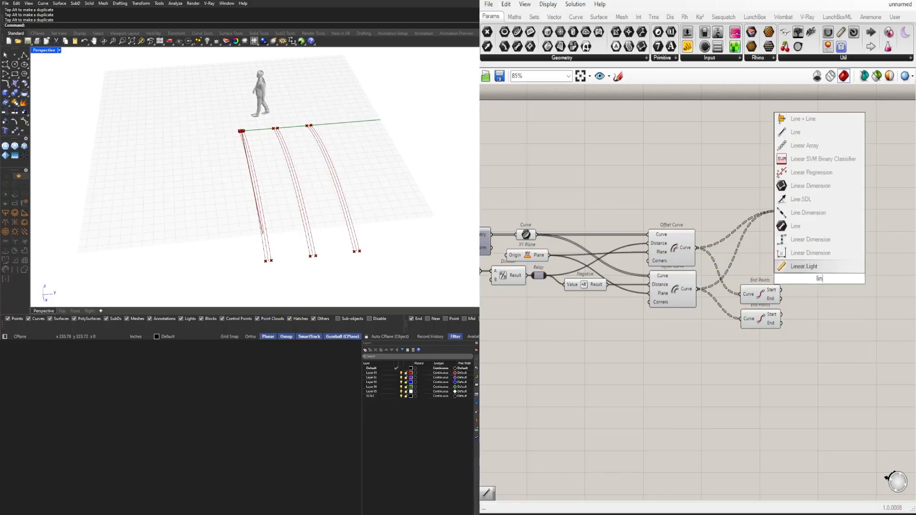
key("Return")
scroll(813, 318, "up", 2)
left_click_drag(769, 283, 802, 288)
left_click_drag(769, 317, 822, 293)
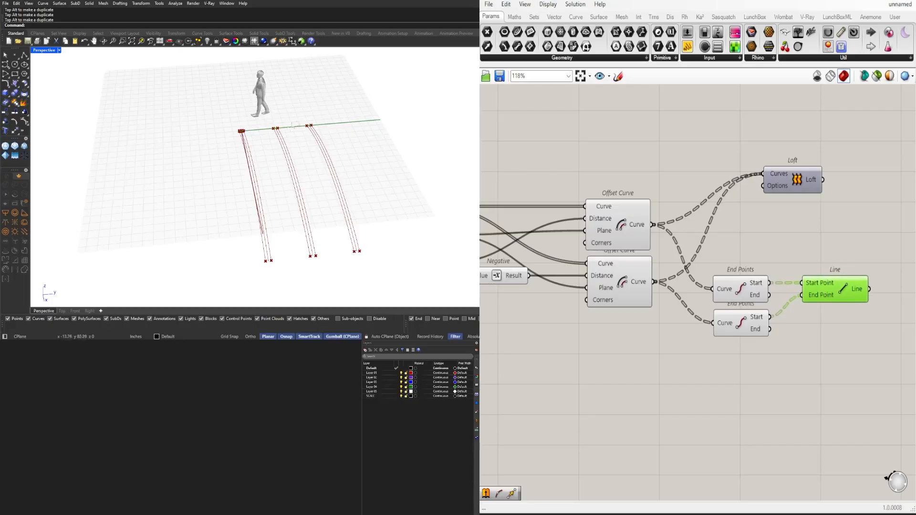
Duplicate the Line component and connect the two End Points' End outputs to the copy.
right_click_drag(293, 169, 376, 164)
scroll(150, 229, "up", 6)
right_click_drag(138, 188, 165, 186)
scroll(188, 131, "down", 1)
right_click_drag(189, 131, 280, 186)
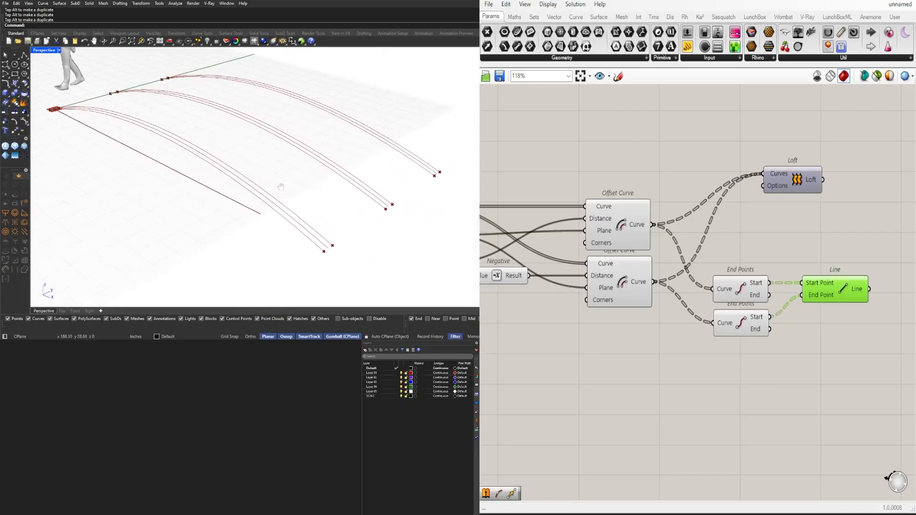
left_click_drag(810, 284, 813, 316, "alt")
left_click_drag(770, 296, 806, 327)
left_click(812, 368)
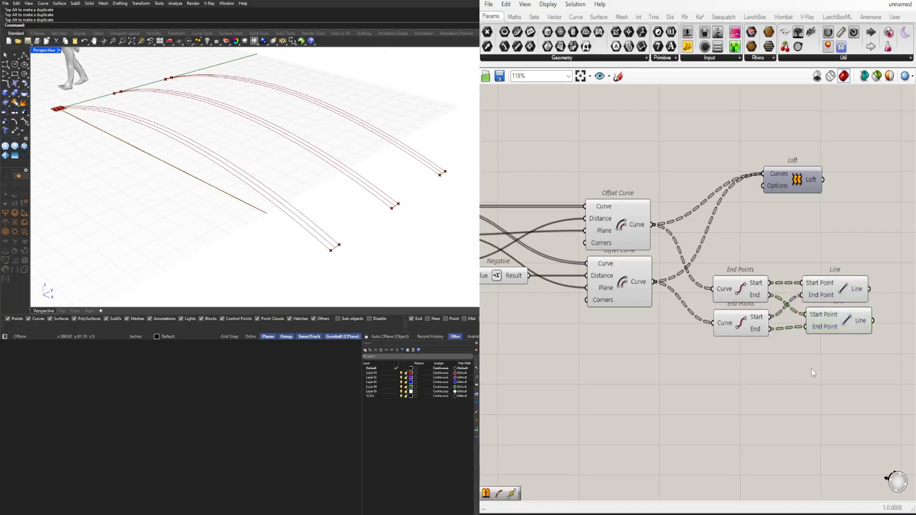
Add a Network Surface component beyond the two Line components.
scroll(811, 370, "down", 3)
right_click_drag(807, 374, 756, 366)
left_click_drag(814, 376, 723, 302)
right_click_drag(832, 285, 755, 282)
double_click(780, 279)
type("net")
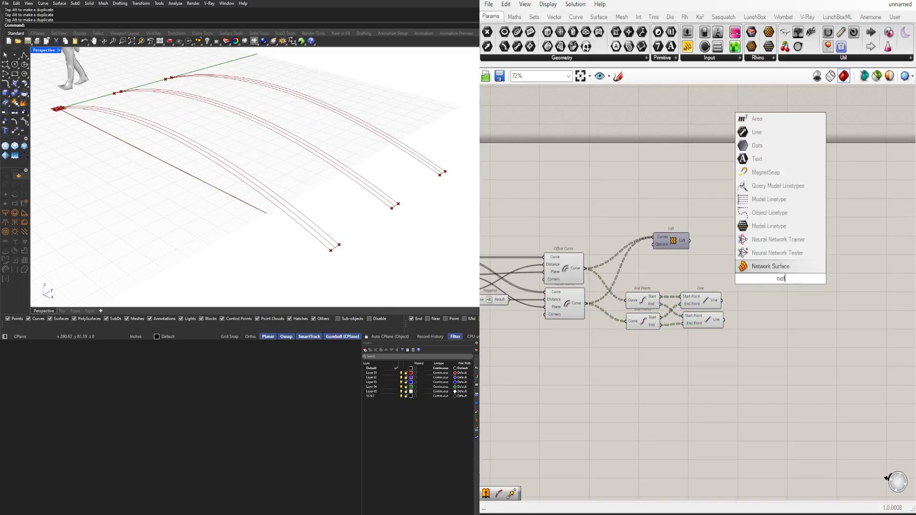
left_click(772, 266)
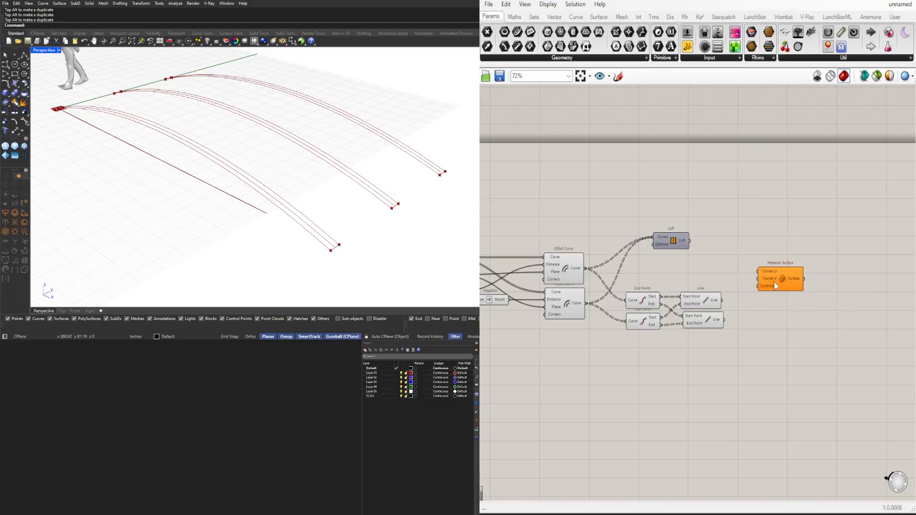
Wire both Offset Curve outputs into Network Surface's Curves U and both Line outputs into Curves V.
scroll(710, 307, "up", 1)
left_click(707, 306)
left_click_drag(717, 308, 719, 308)
left_click_drag(563, 262, 761, 263)
left_click_drag(564, 304, 765, 266, "shift")
left_click_drag(728, 301, 767, 275)
left_click_drag(727, 323, 768, 275, "shift")
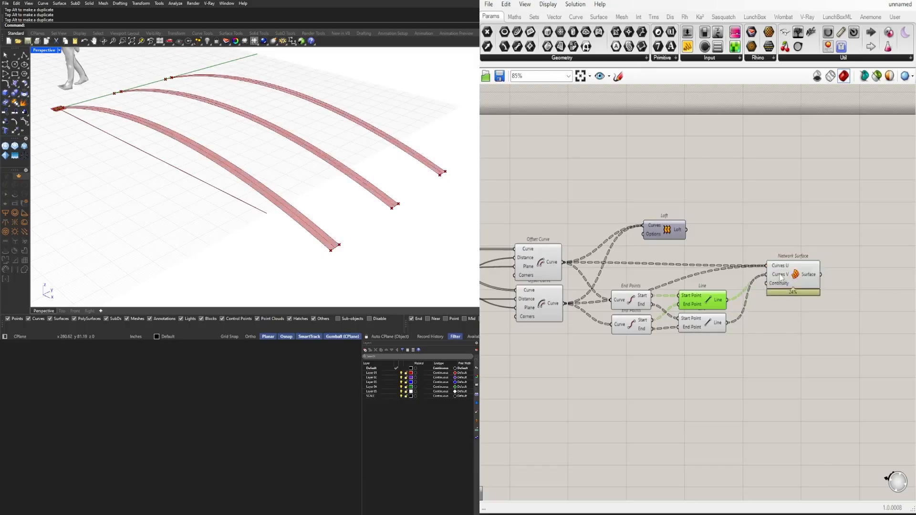
left_click(771, 281)
Turn the Loft component's preview back on.
left_click(667, 224)
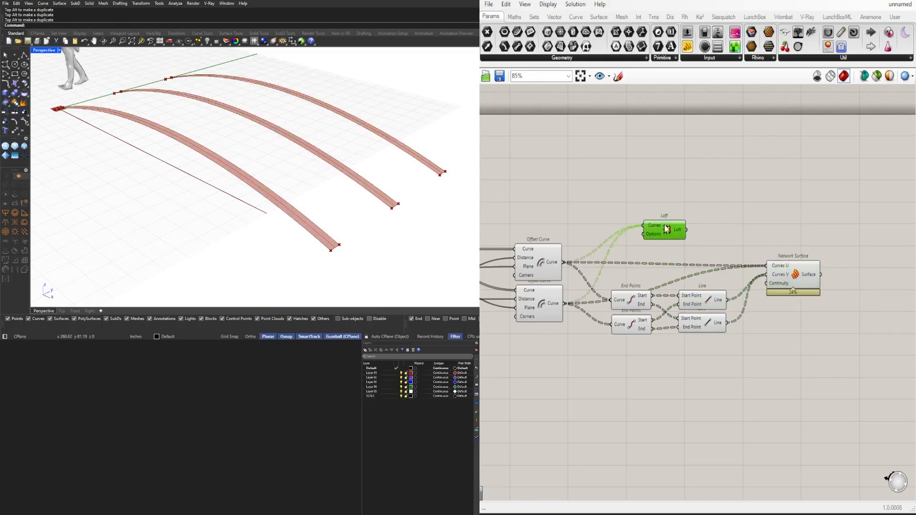
scroll(668, 223, "up", 1)
middle_click(668, 222)
left_click(681, 207)
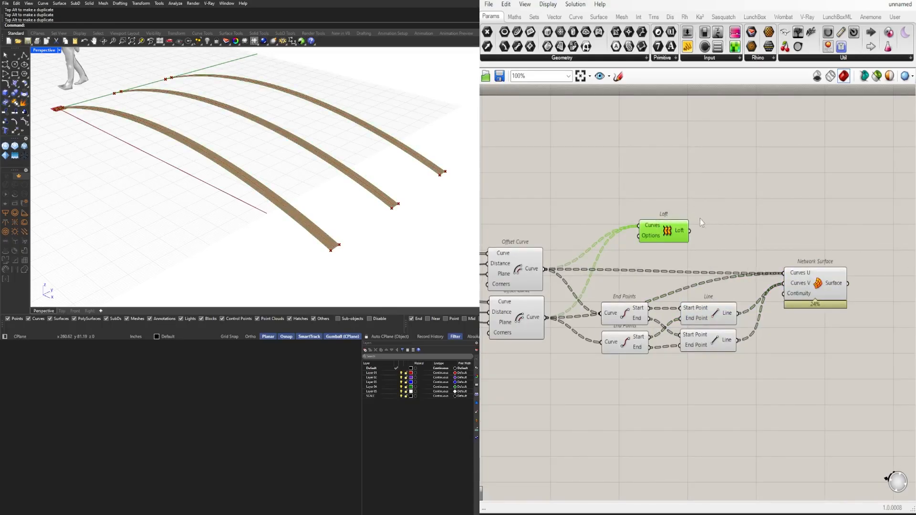
Compare the surfaces made by Network Surface and Loft by highlighting each component in the viewport.
left_click(806, 277)
left_click(811, 354)
scroll(827, 356, "down", 2)
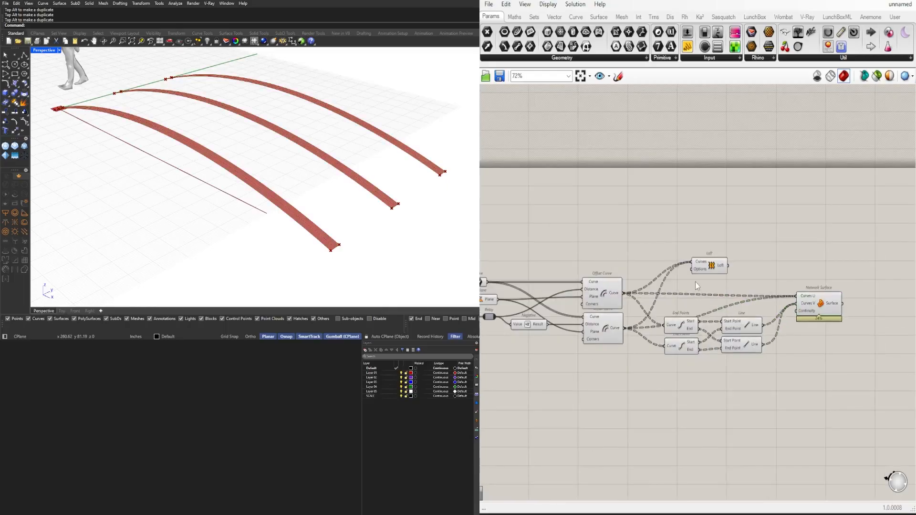
left_click(819, 304)
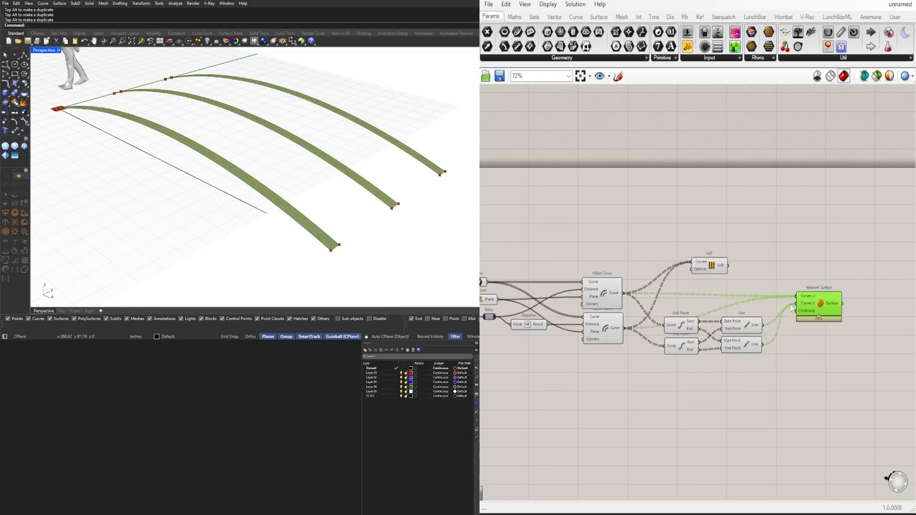
left_click(811, 373)
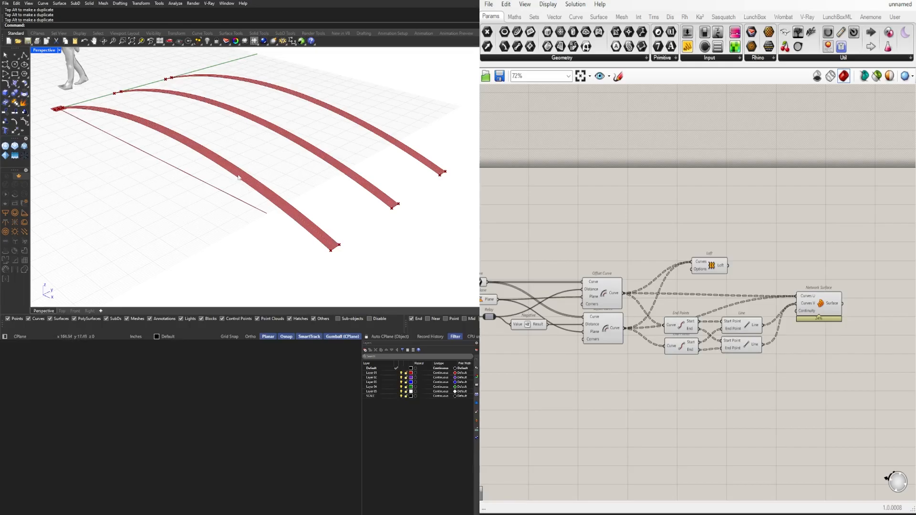
left_click(712, 267)
left_click(778, 275)
left_click_drag(712, 268, 713, 236)
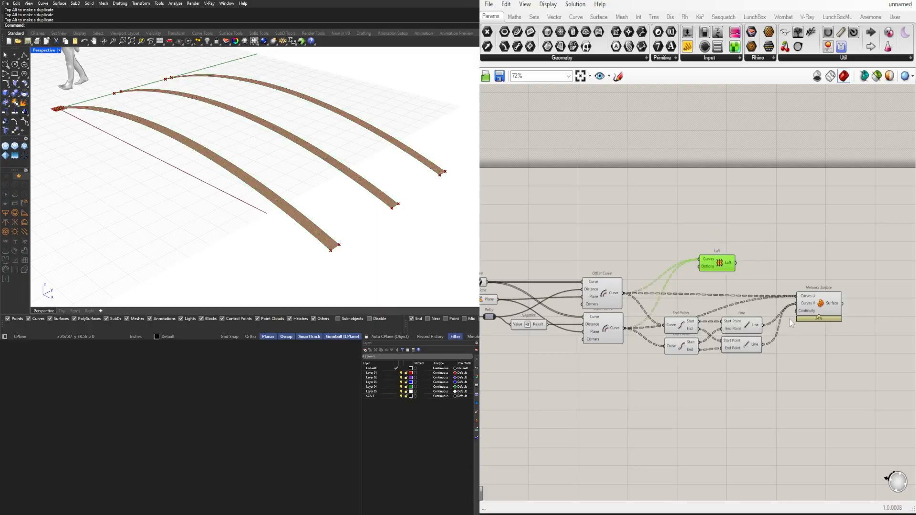
Delete the End Points, Line and Network Surface components and move Loft beside the Offset Curve components.
left_click_drag(844, 388, 678, 297)
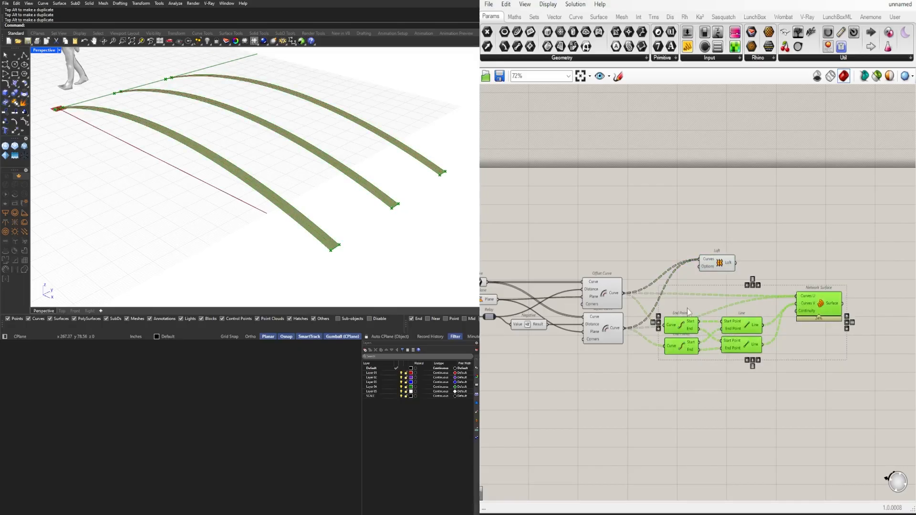
key("Delete")
left_click_drag(712, 269, 673, 304)
left_click(607, 292)
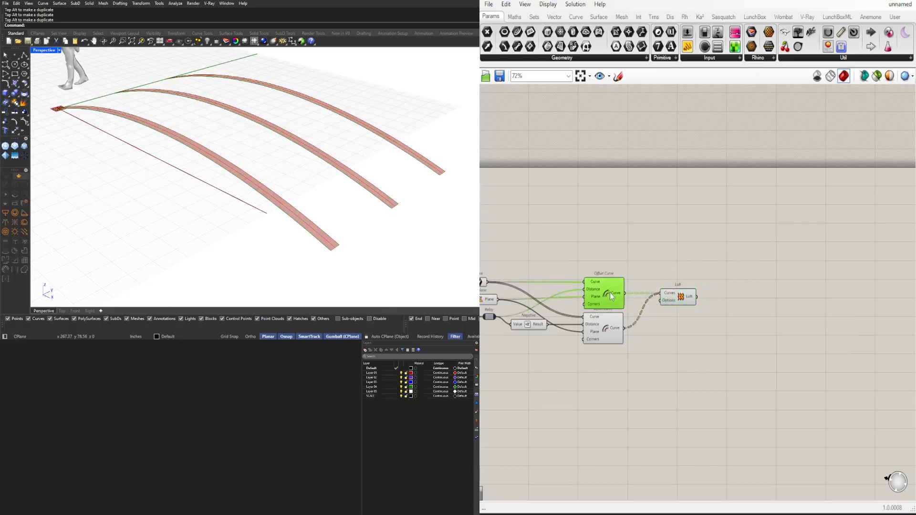
left_click(611, 255)
Add a Move component below Loft.
right_click_drag(396, 198, 373, 194)
right_click_drag(621, 295, 670, 270)
left_click(768, 278)
right_click_drag(802, 333, 744, 308)
left_click(707, 359)
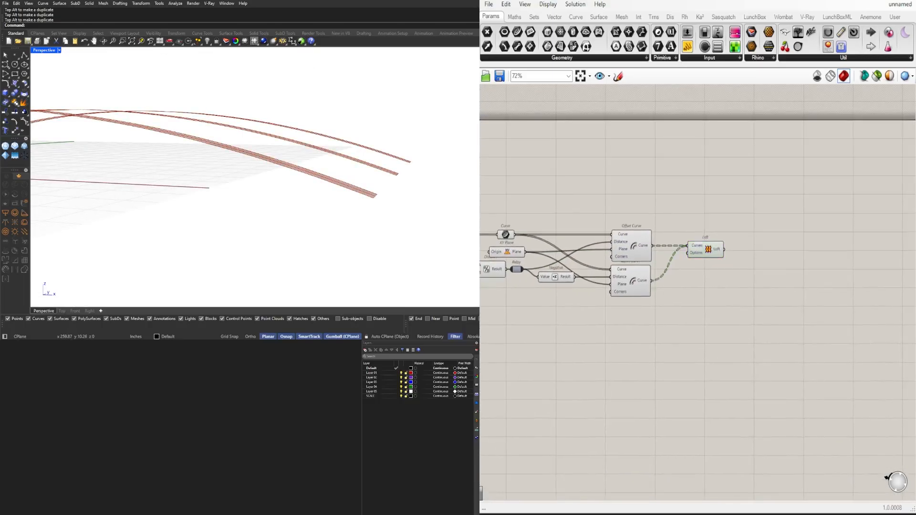
double_click(709, 318)
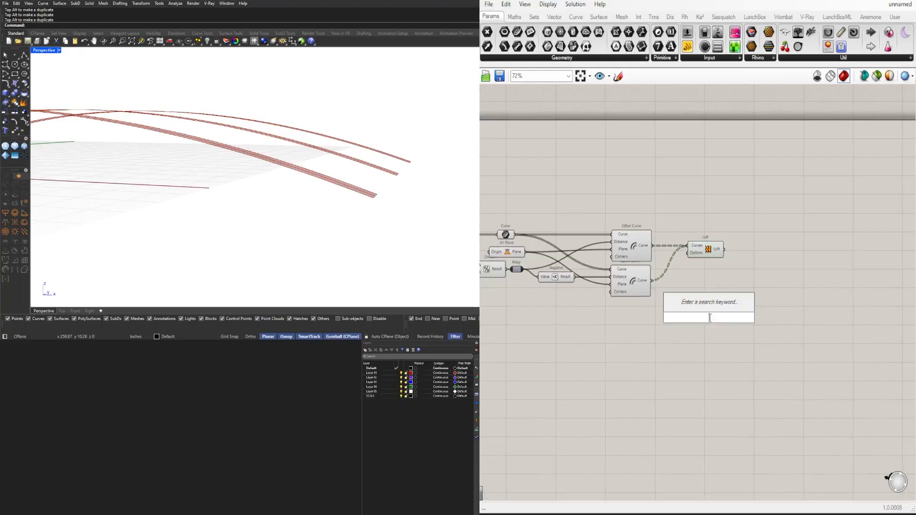
type("move")
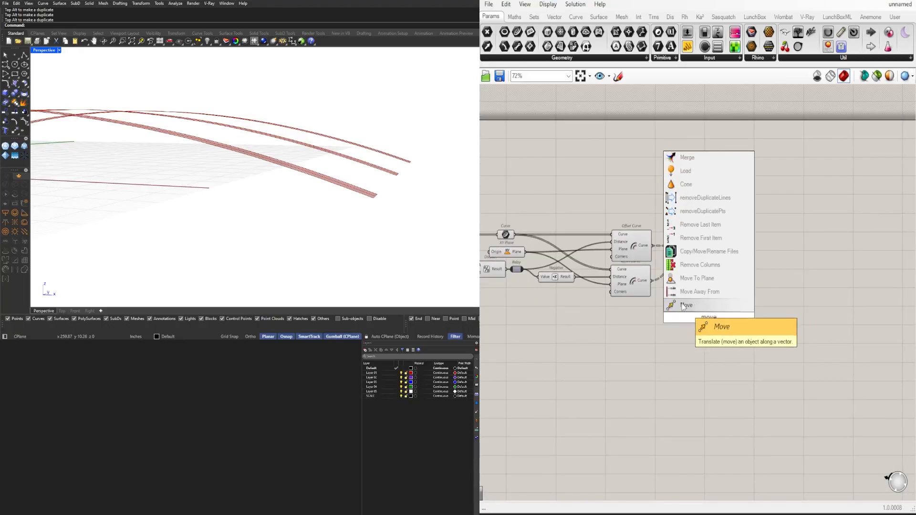
key("Return")
right_click_drag(722, 268, 622, 282)
left_click(613, 269)
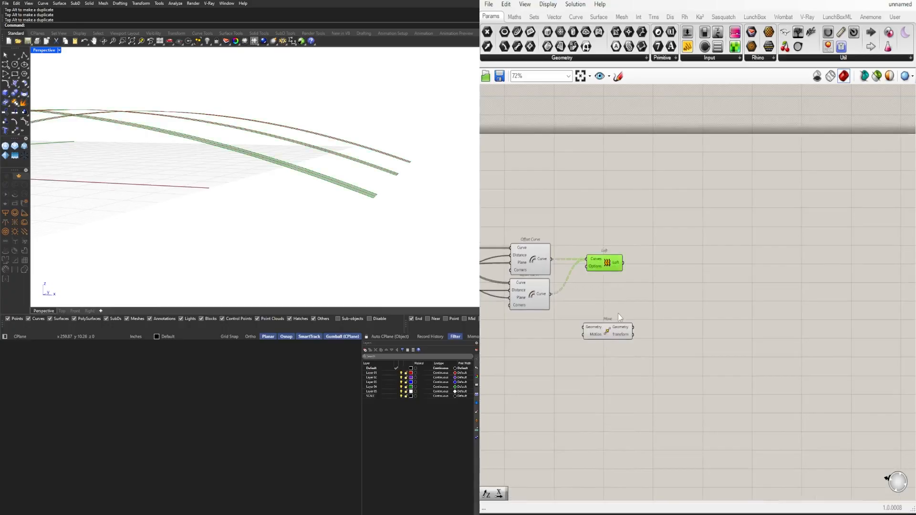
Feed the Loft output into Move's Geometry and drive its Motion with a Unit Z vector through a Negative component.
left_click_drag(599, 324, 656, 311)
left_click_drag(623, 262, 640, 314)
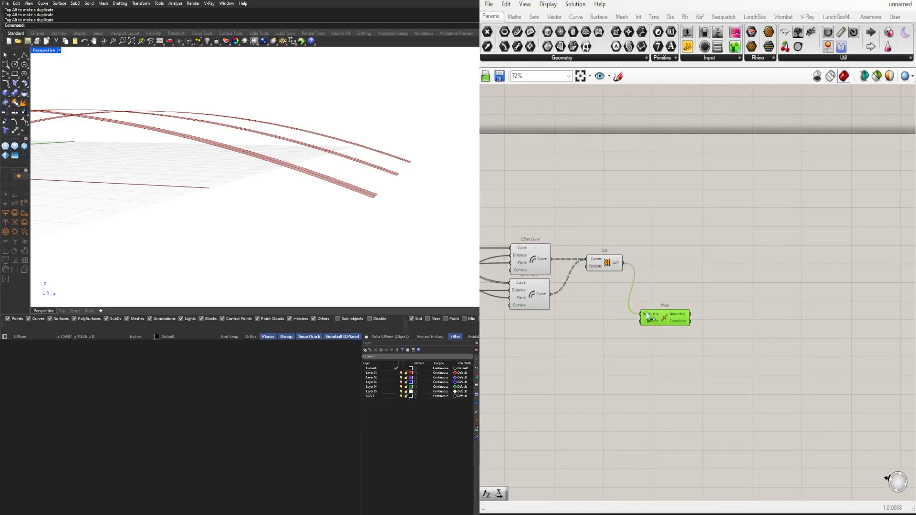
double_click(594, 335)
type("negative")
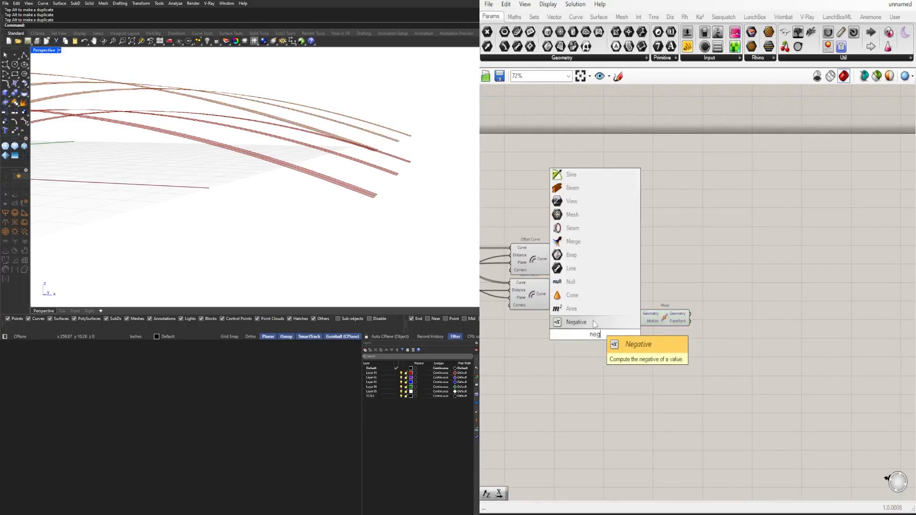
key("Return")
double_click(579, 330)
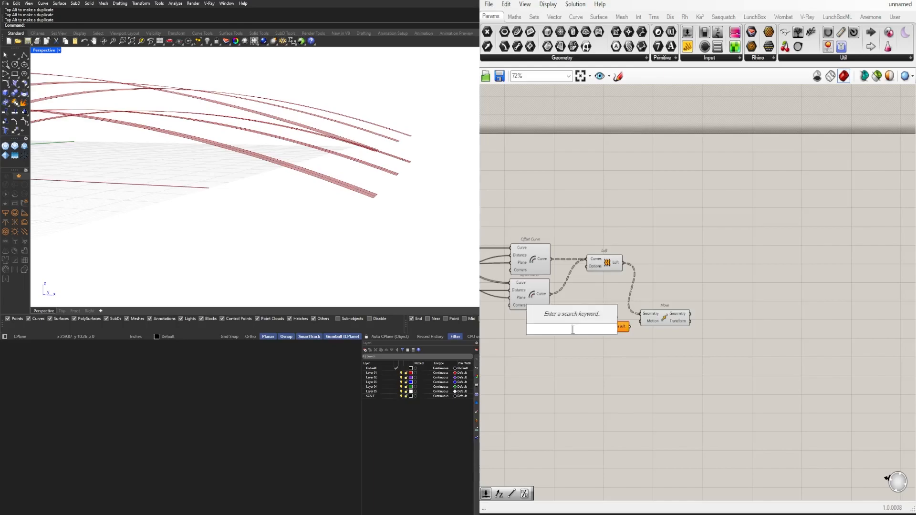
type("z")
left_click_drag(562, 332, 593, 326)
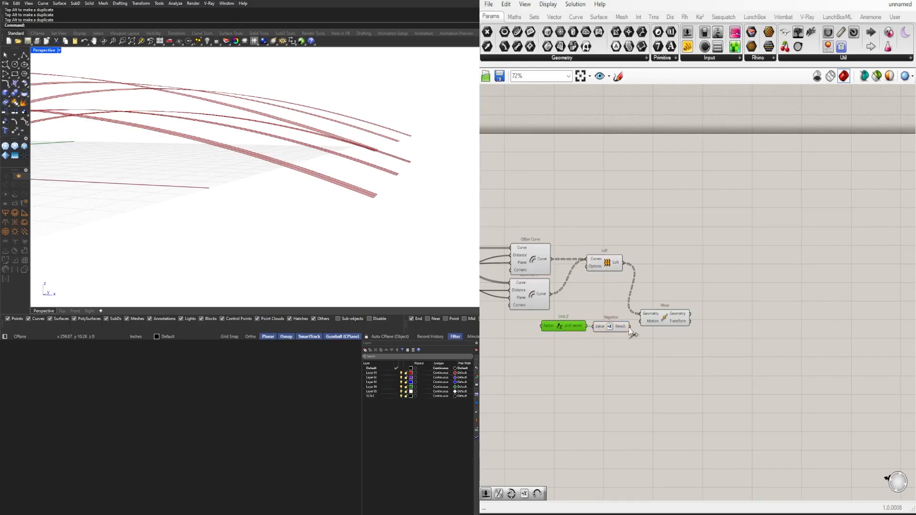
Add a number slider set to 6, connect it to Unit Z's Factor, and line it up with the Move chain.
right_click_drag(514, 368, 613, 352)
double_click(613, 348)
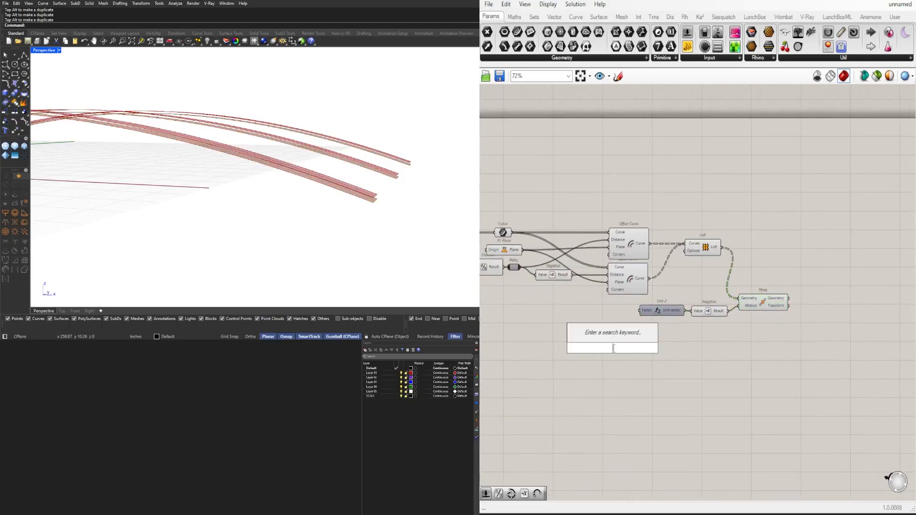
type("1")
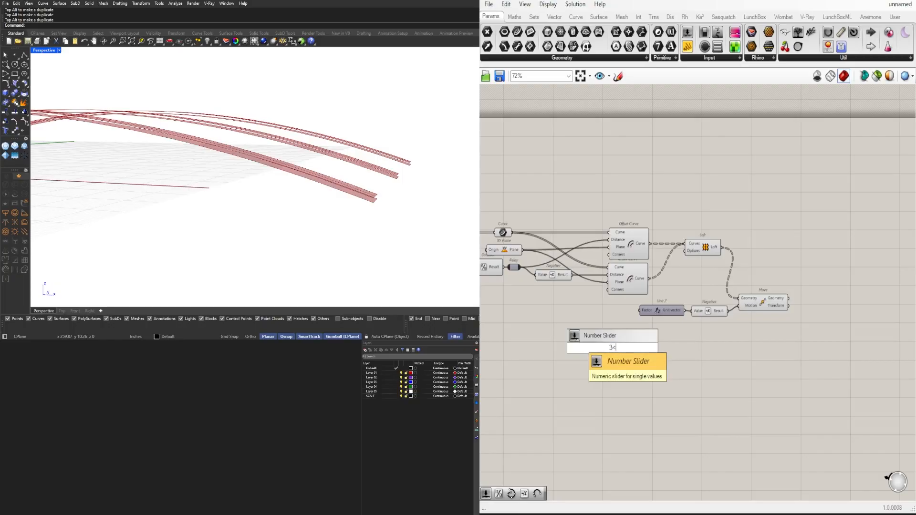
key("BackSpace")
key("BackSpace")
type("1<")
key("Return")
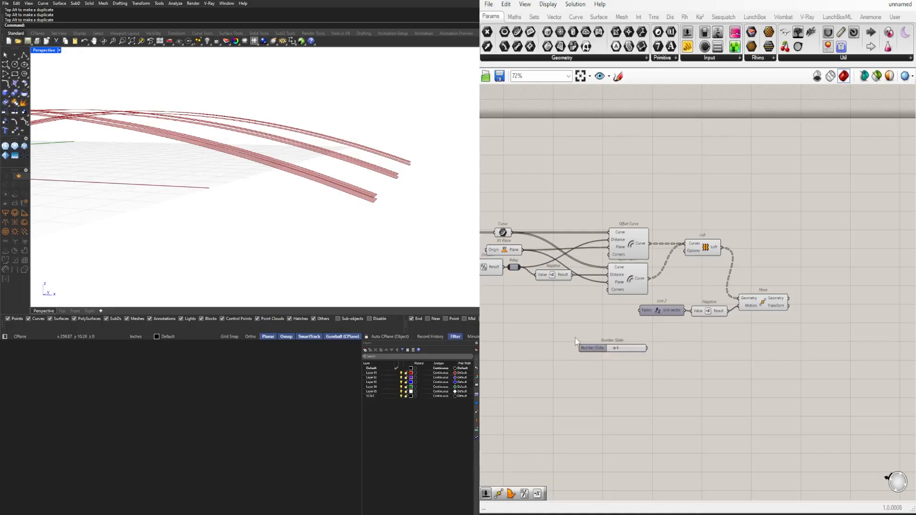
scroll(637, 272, "up", 2)
left_click_drag(631, 380, 635, 326)
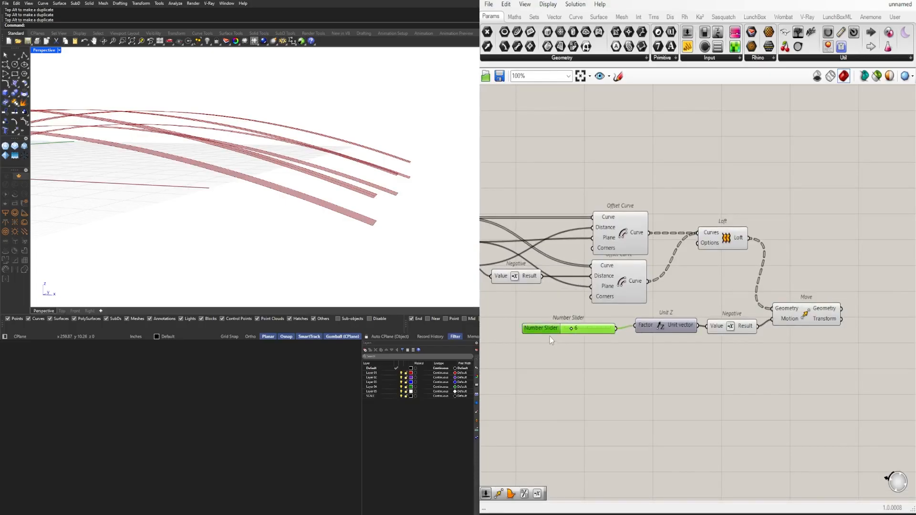
left_click_drag(547, 334, 549, 331)
left_click_drag(786, 319, 798, 326)
Set the Unit Z factor slider to 10 to increase the vertical distance between the two sets of lofted strips.
right_click_drag(292, 194, 369, 225)
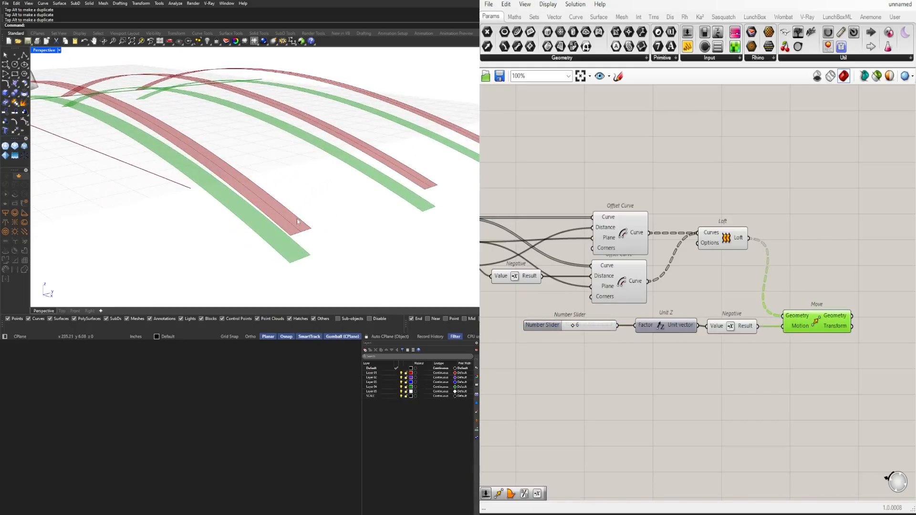
right_click_drag(470, 238, 447, 220)
scroll(550, 329, "up", 4)
left_click_drag(567, 321, 580, 323)
scroll(329, 203, "down", 3)
mouse_move(305, 198)
right_mouse_down()
mouse_move(339, 204)
mouse_move(329, 213)
mouse_move(307, 207)
right_mouse_up()
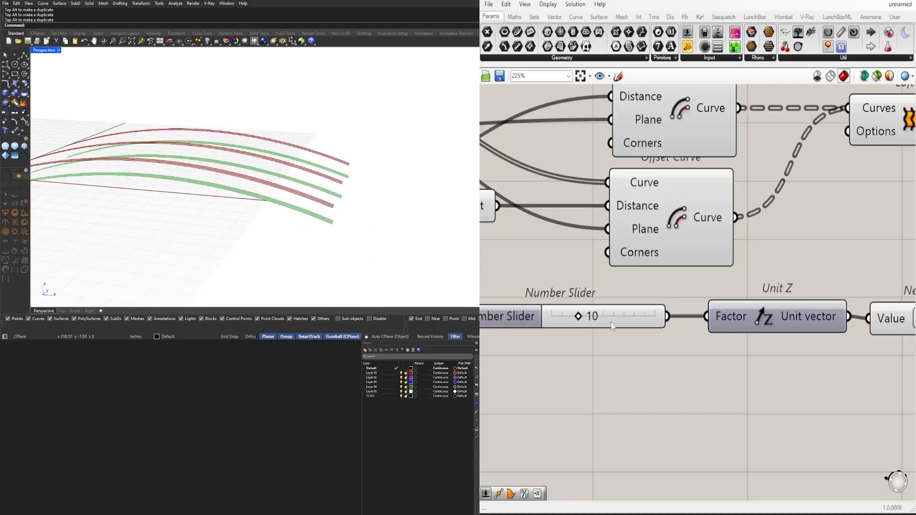
scroll(609, 322, "down", 5)
Shift the Move component away from the Negative component and make a duplicate of it.
left_click_drag(694, 328, 748, 328)
left_click(621, 259)
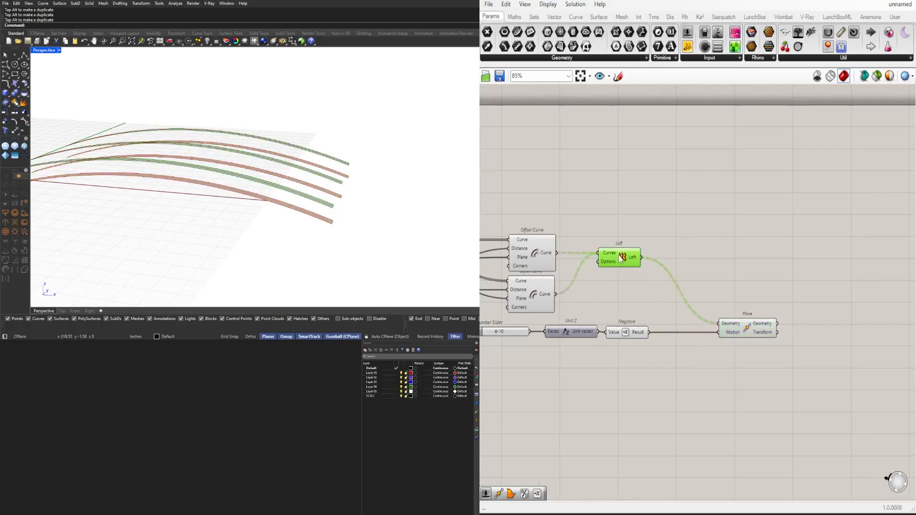
left_click(739, 329)
left_click_drag(739, 328, 734, 308, "alt")
Connect the arrayed Curve parameter to the lower Move component's Geometry input in place of the Loft.
right_click_drag(677, 304, 791, 300)
left_click(643, 294)
right_click_drag(548, 285, 678, 272)
left_click(628, 224)
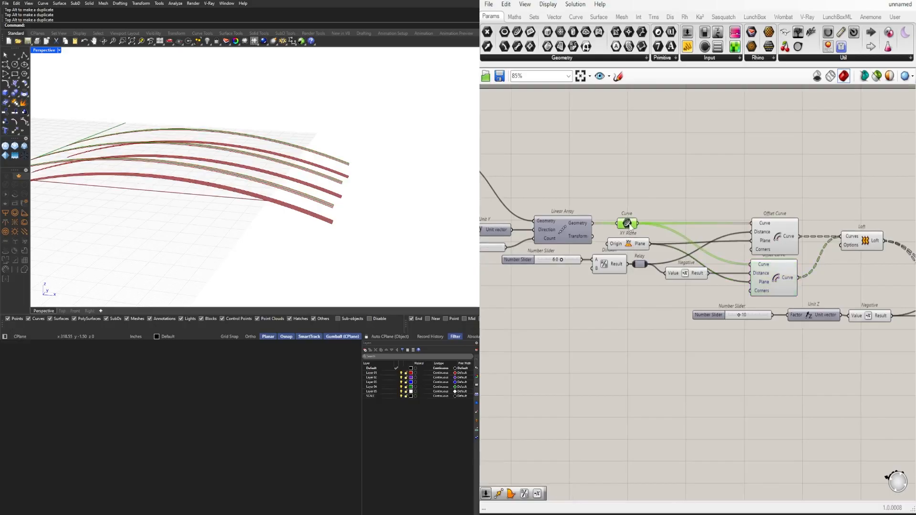
scroll(691, 216, "down", 2)
left_click_drag(529, 230, 783, 255)
left_click(781, 294)
left_click(783, 296)
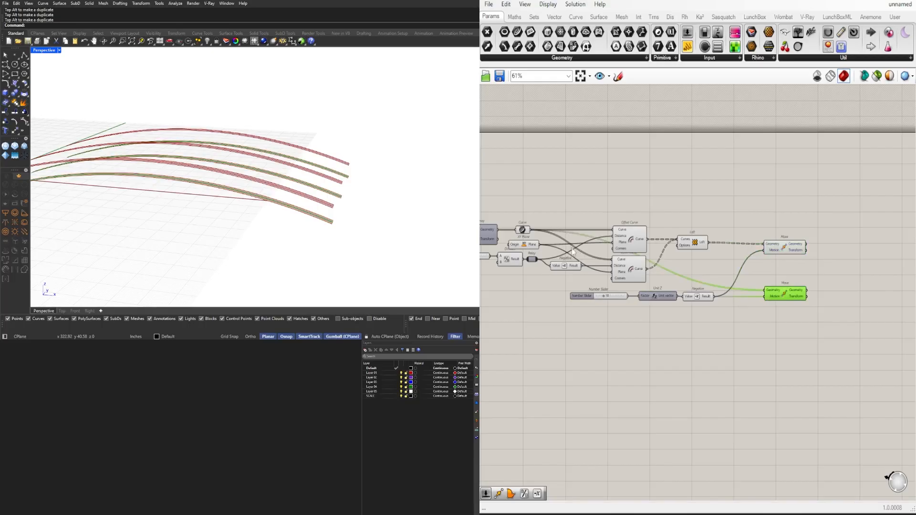
left_click(531, 233, "shift")
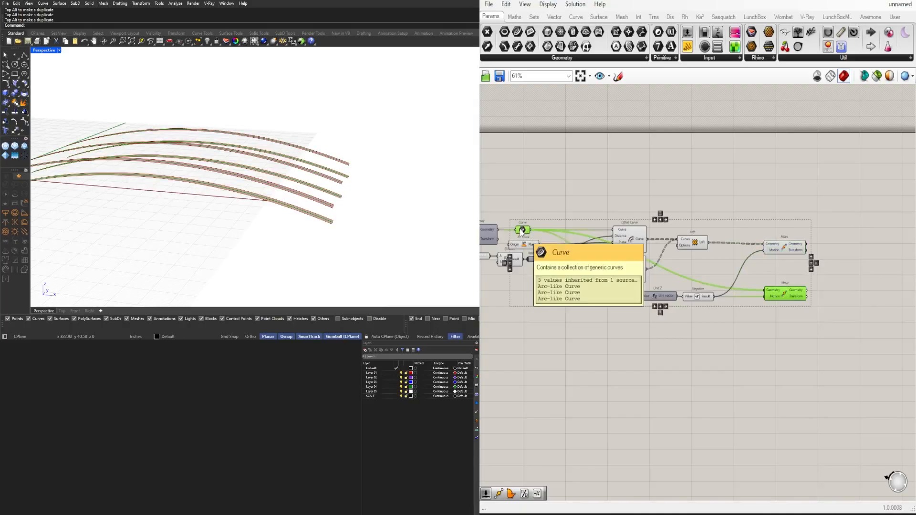
left_click(774, 268)
Duplicate the Loft component beside the lower Move and feed it the arrayed Curve and the moved curves.
left_click(693, 245)
left_click_drag(840, 279, 842, 279, "alt")
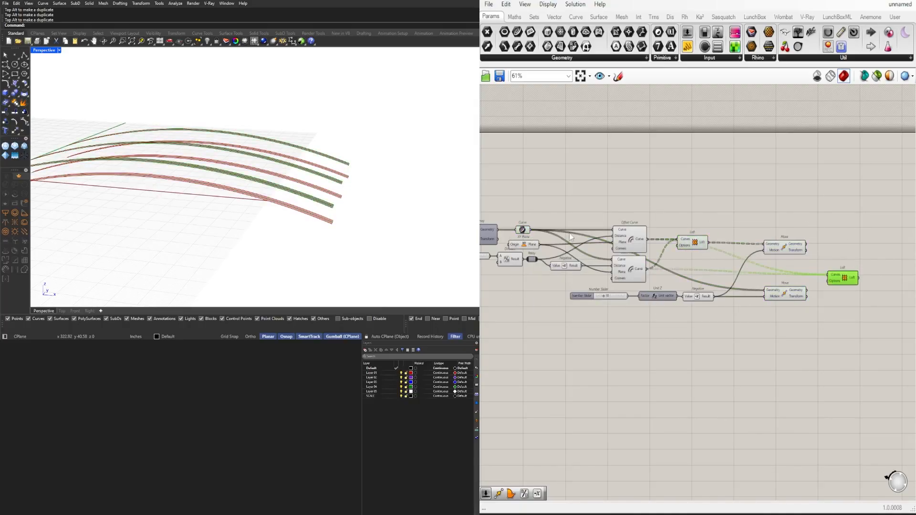
left_click_drag(531, 232, 829, 276)
mouse_move(837, 279)
left_mouse_down()
mouse_move(815, 288)
mouse_move(837, 286)
left_mouse_up()
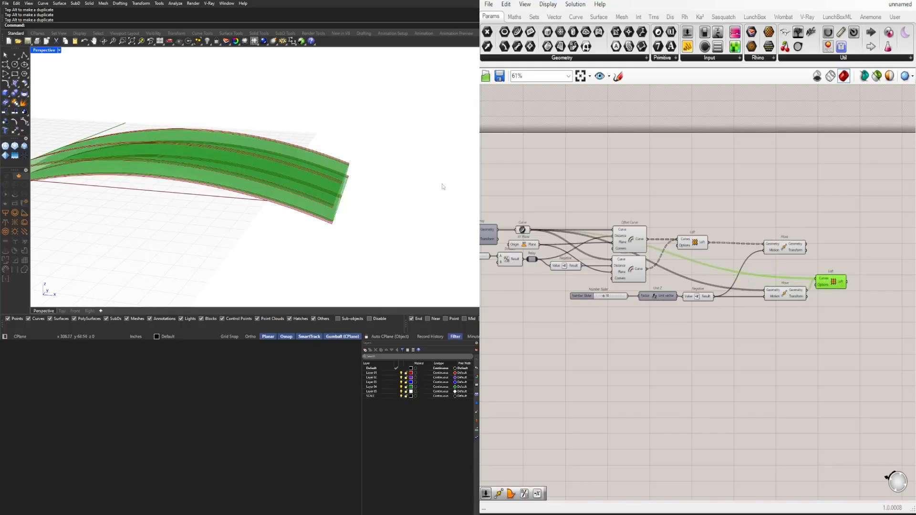
left_click(522, 231)
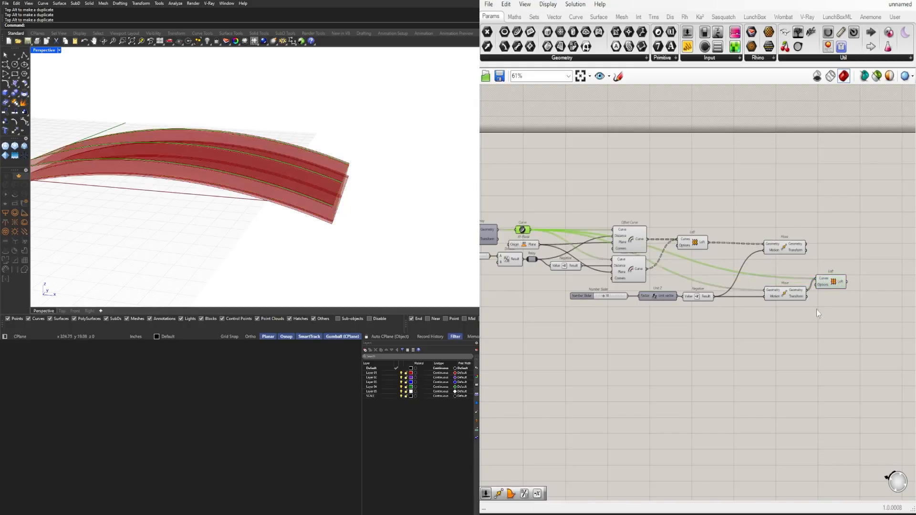
left_click(781, 295)
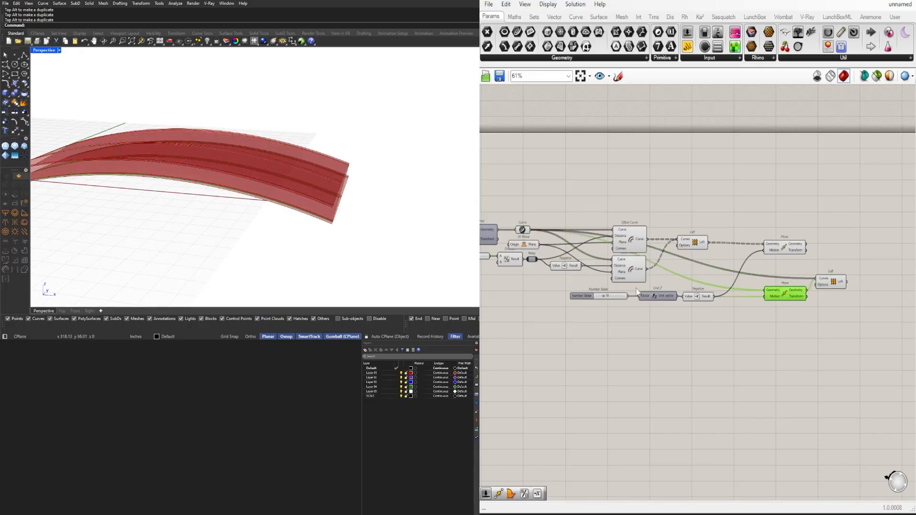
Graft the Geometry output of the lower Move component.
right_click_drag(408, 206, 353, 193)
scroll(773, 306, "up", 5)
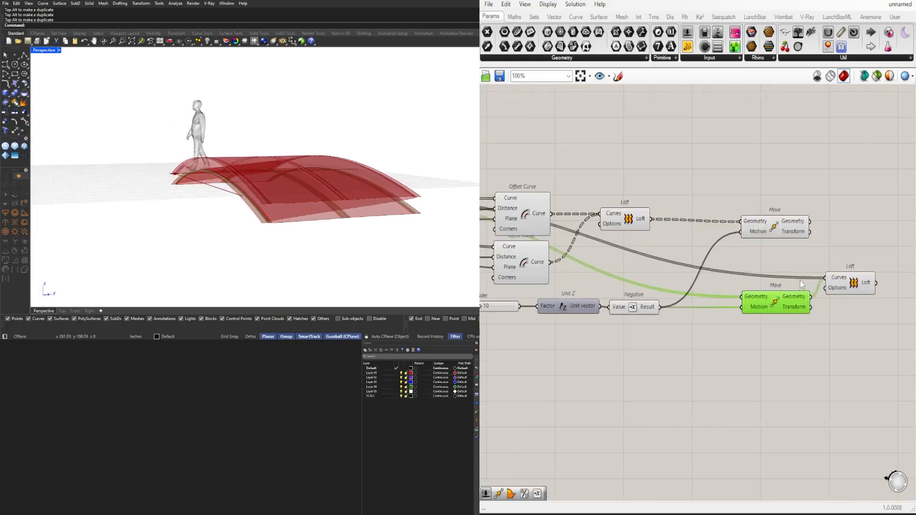
right_click(841, 270)
left_click(811, 362)
right_click(781, 298)
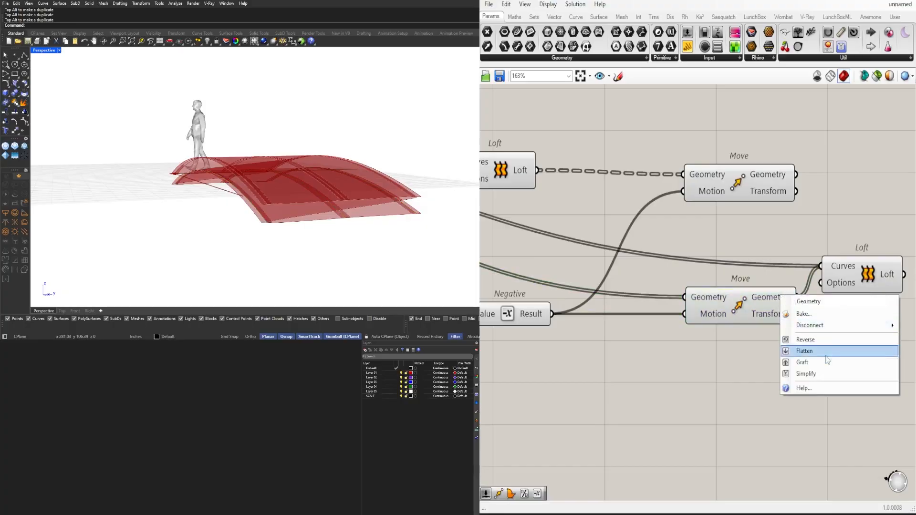
left_click(825, 363)
Try grafting the Curves input of the new Loft component, and remove that graft again.
right_click_drag(860, 283, 762, 303)
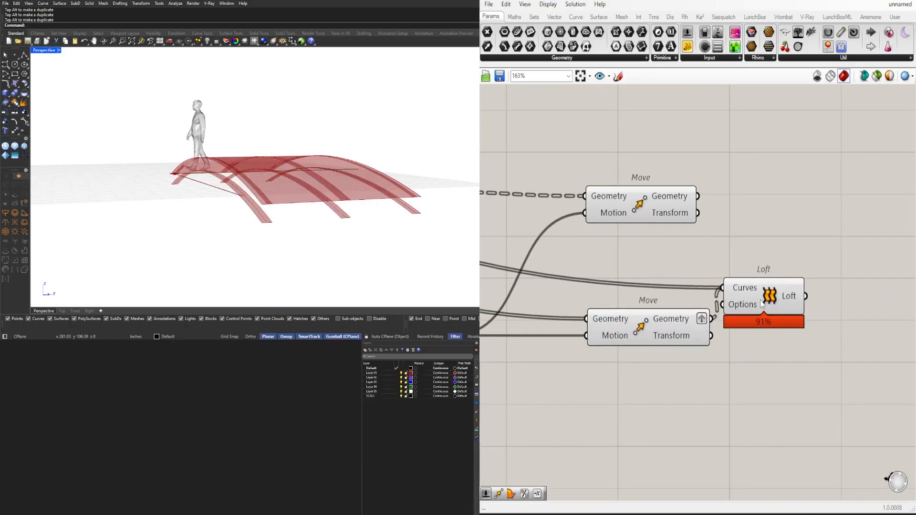
left_click(742, 298)
right_click(743, 292)
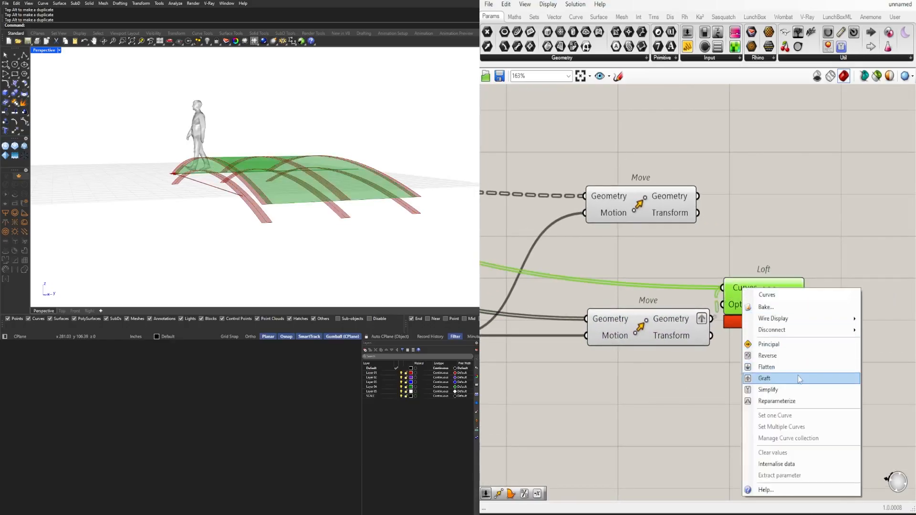
left_click(764, 377)
scroll(756, 297, "down", 3)
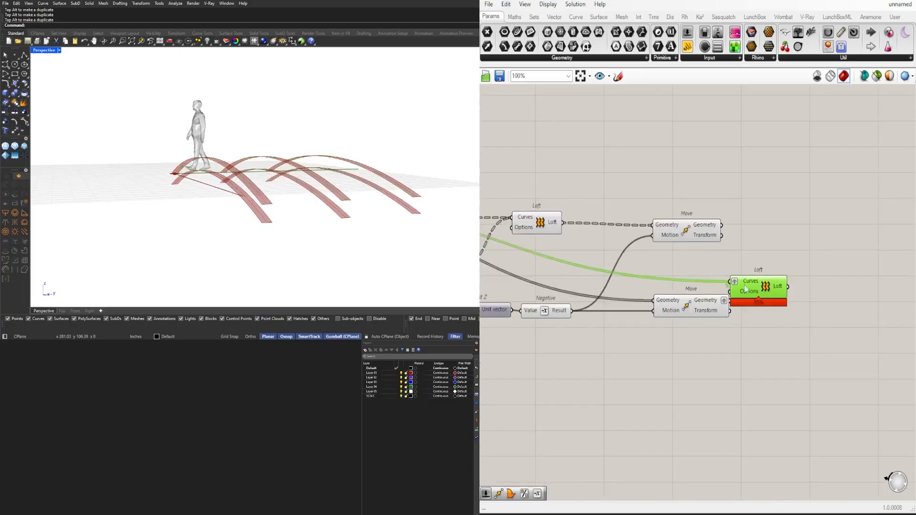
right_click(788, 283)
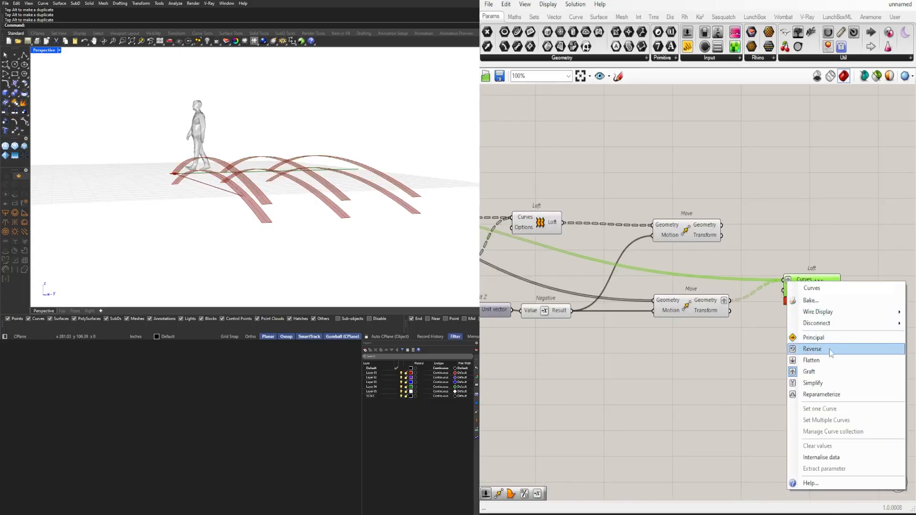
left_click(803, 352)
Add a Graft Tree component and route the arrayed Curve through it into the new Loft.
double_click(719, 261)
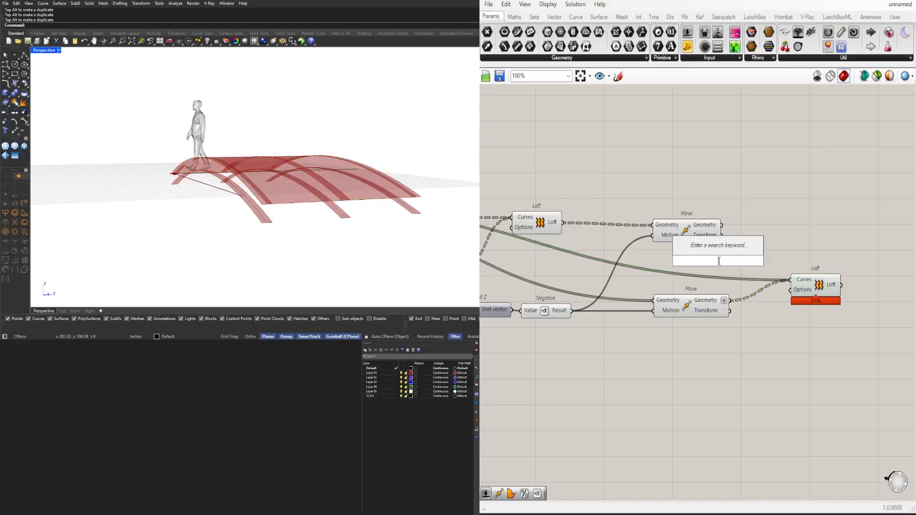
type("graft")
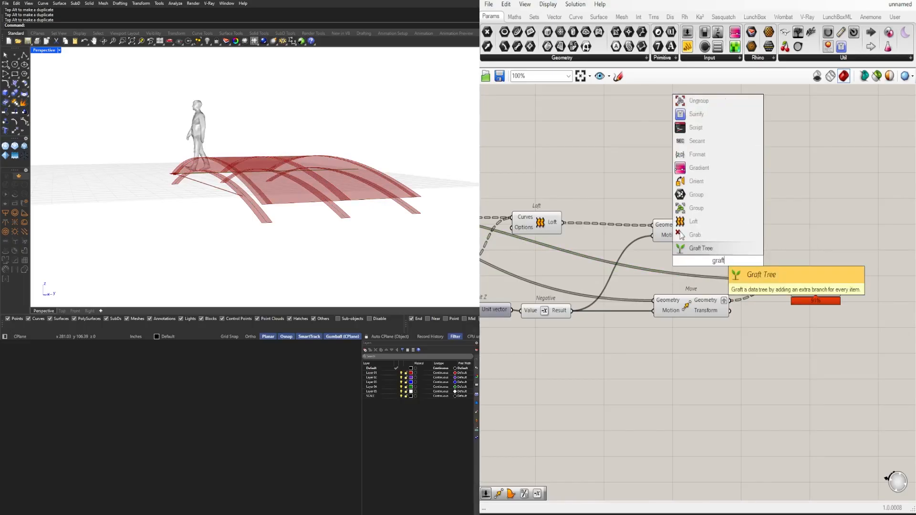
left_click(710, 249)
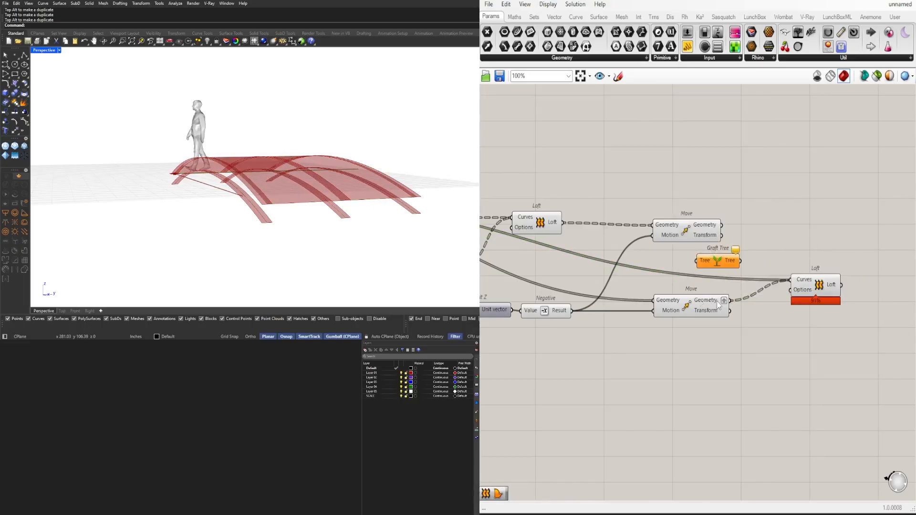
scroll(711, 302, "down", 2)
right_click_drag(580, 281, 701, 292)
scroll(701, 292, "down", 2)
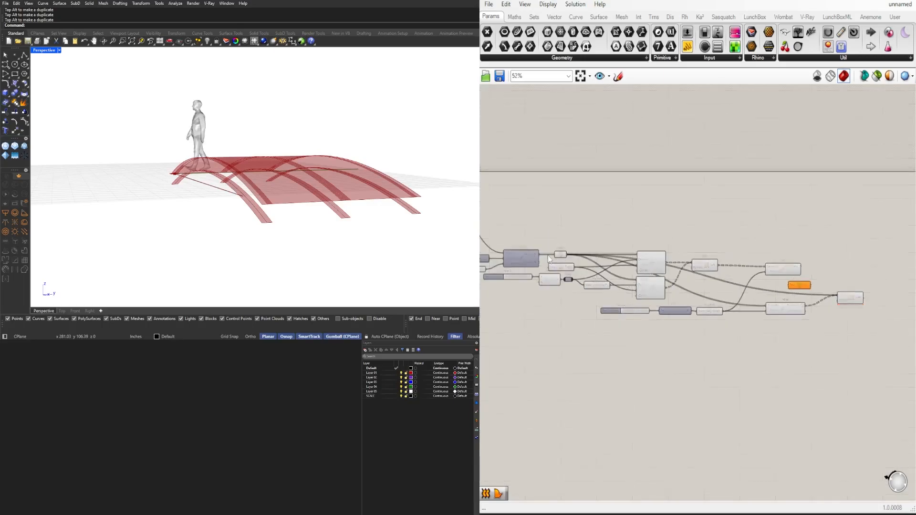
scroll(710, 267, "up", 2)
left_click_drag(509, 249, 885, 306)
scroll(747, 318, "up", 2)
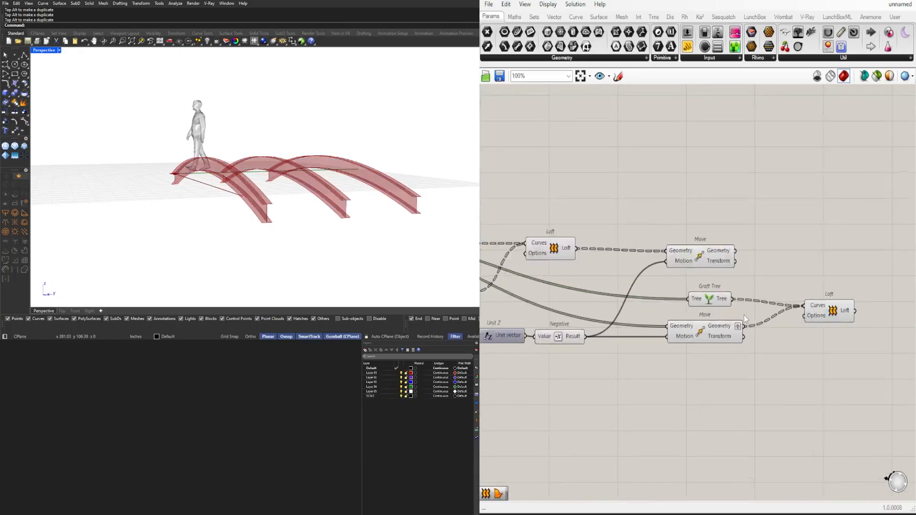
Switch the graft on the lower Move's Geometry output off and back on to compare its effect on the loft.
scroll(747, 319, "up", 1)
right_click(735, 329)
left_click(771, 399)
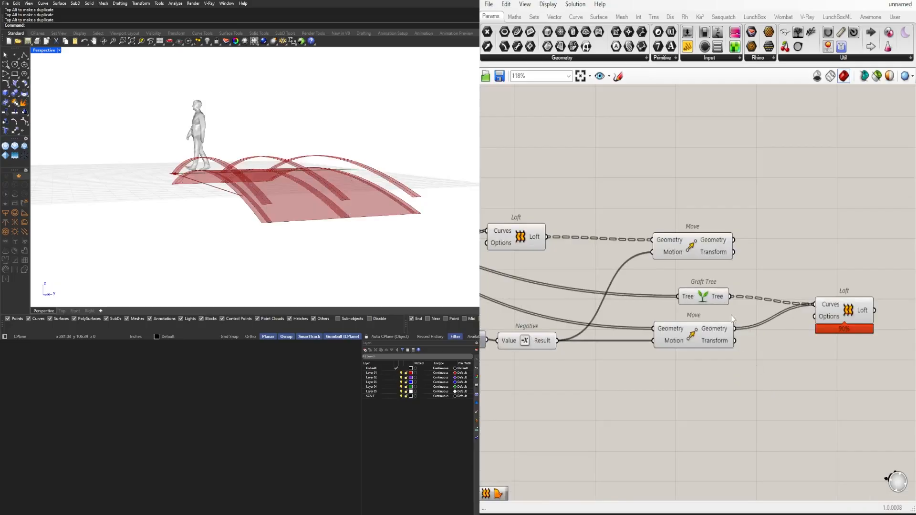
right_click(721, 329)
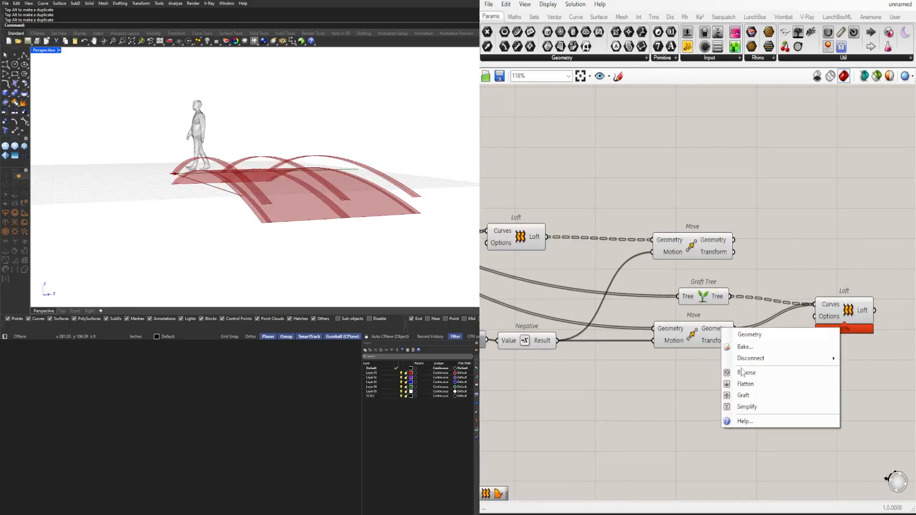
left_click(744, 395)
Duplicate the Graft Tree component and insert it between the lower Move's Geometry output and the new Loft, replacing the output graft.
left_click_drag(850, 318, 888, 318)
left_click_drag(709, 294, 759, 289)
left_click_drag(760, 291, 861, 302, "alt")
left_click(868, 281)
right_click_drag(869, 280, 846, 281)
left_click_drag(713, 330, 749, 328)
left_click_drag(734, 295, 749, 308)
left_click_drag(854, 316, 835, 313)
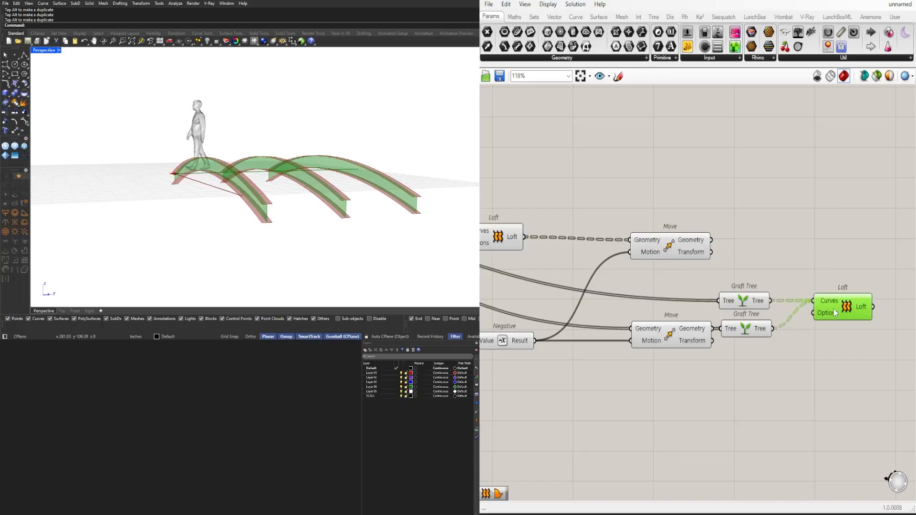
Reposition the two Graft Tree components together between the lower Move and the new Loft.
left_click_drag(765, 349, 745, 288)
left_click_drag(743, 300, 748, 301)
left_click(754, 262)
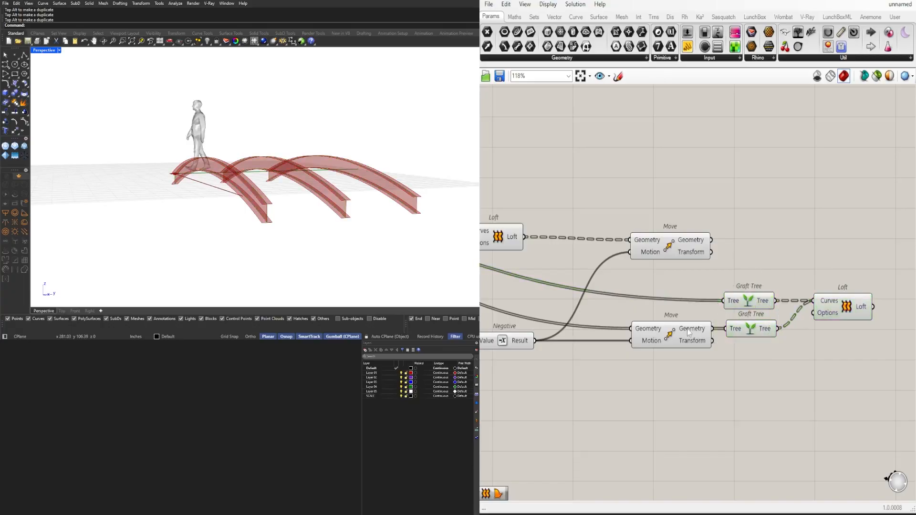
right_click(688, 329)
left_click(754, 267)
scroll(754, 268, "down", 4)
right_click_drag(754, 268, 859, 270)
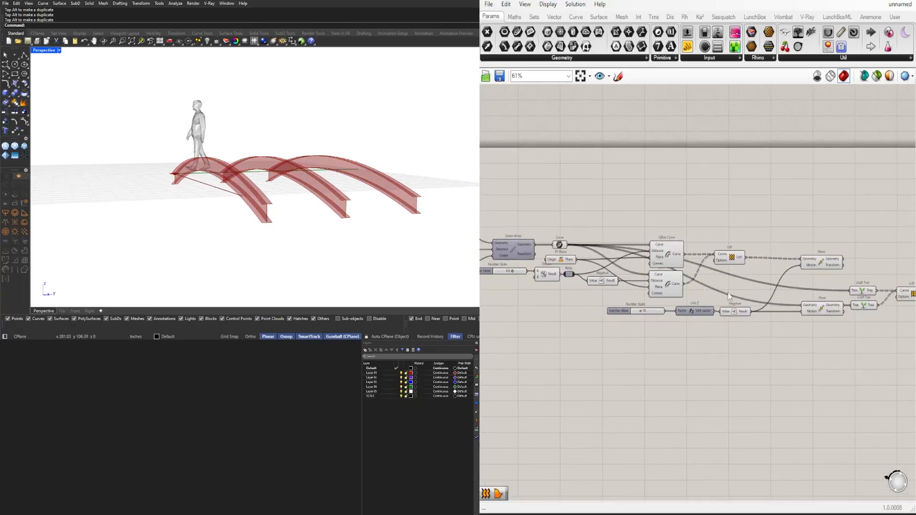
scroll(648, 259, "up", 1)
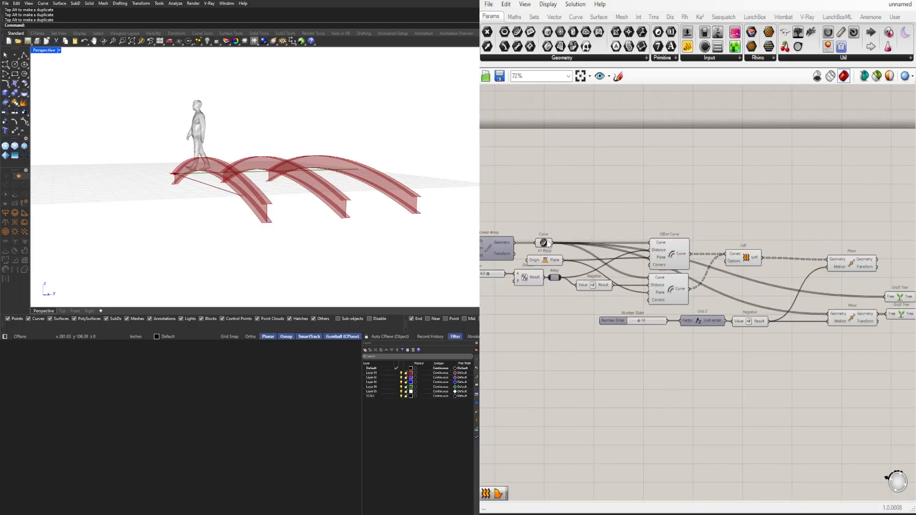
Align the two Graft Tree components and the web Loft beside the lower Move.
right_click_drag(811, 294, 632, 279)
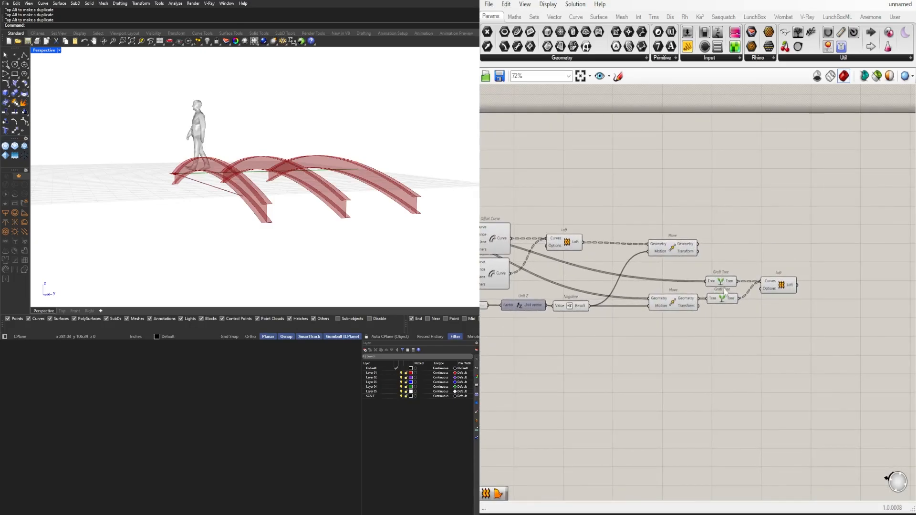
left_click_drag(731, 286, 781, 295)
mouse_move(391, 206)
right_mouse_down()
mouse_move(433, 199)
mouse_move(380, 209)
right_mouse_up()
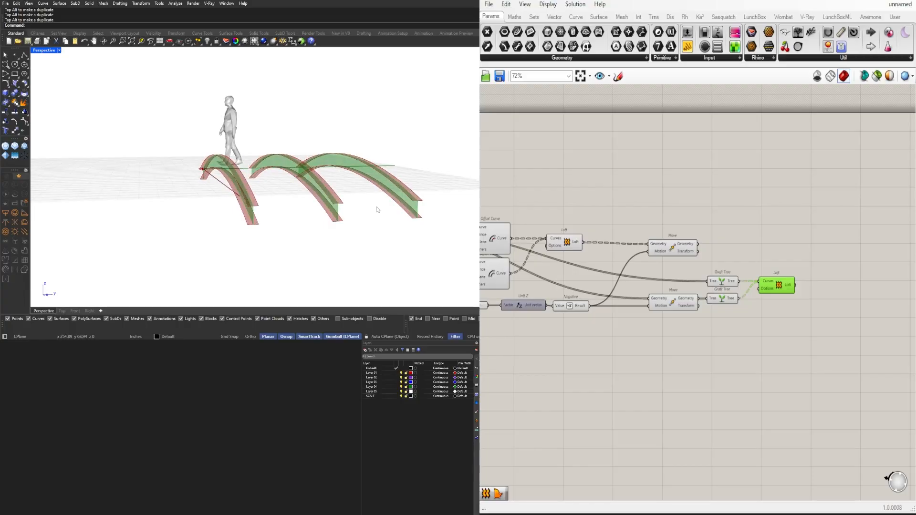
left_click(784, 297)
scroll(784, 295, "up", 3)
left_click(778, 269)
left_click(551, 261)
right_click_drag(348, 178, 381, 189)
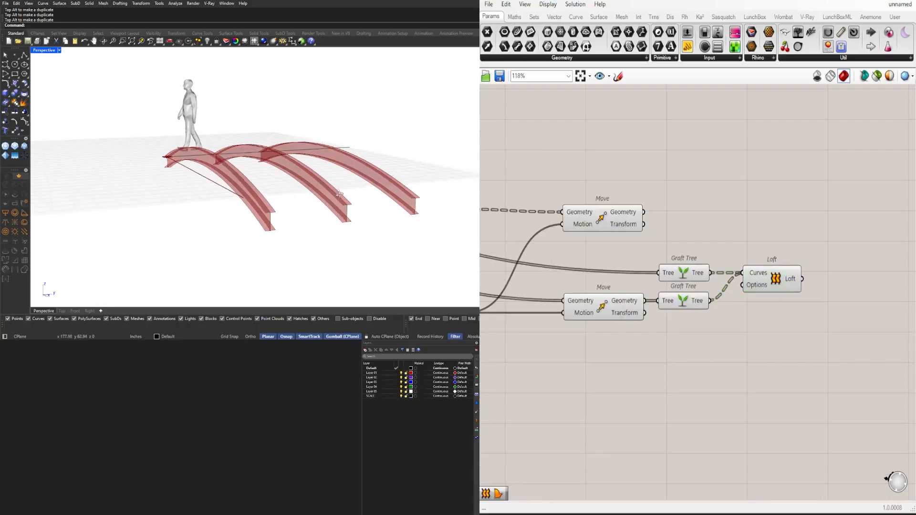
Set the wire display of the lower Move's Geometry input to Hidden.
right_click_drag(529, 294, 674, 285)
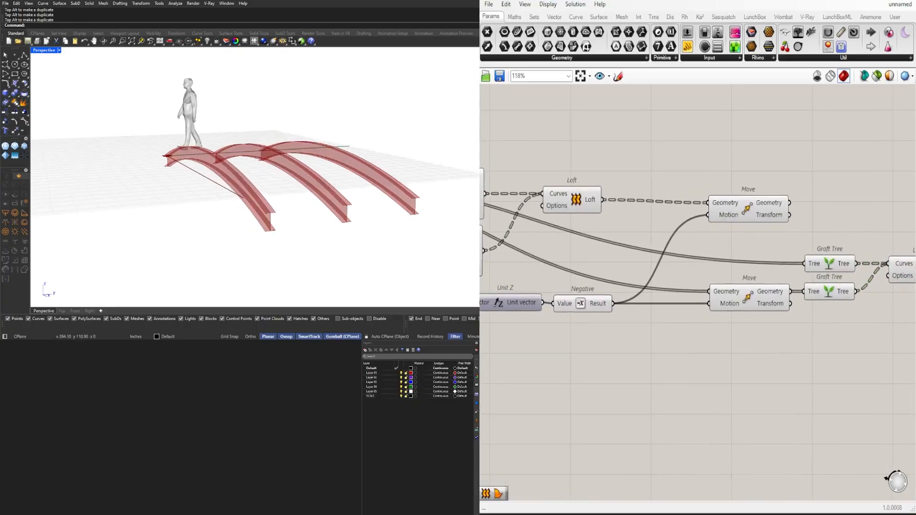
scroll(616, 277, "down", 4)
right_click_drag(584, 312, 785, 311)
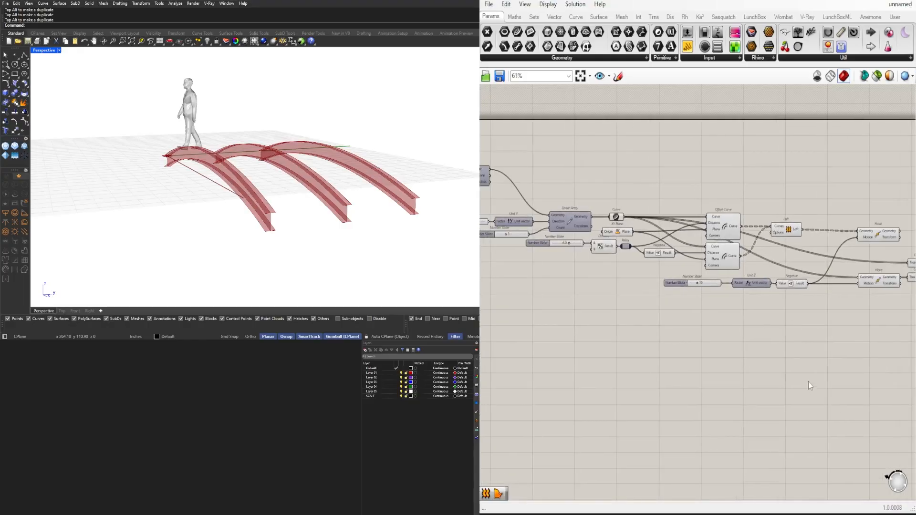
scroll(840, 315, "up", 4)
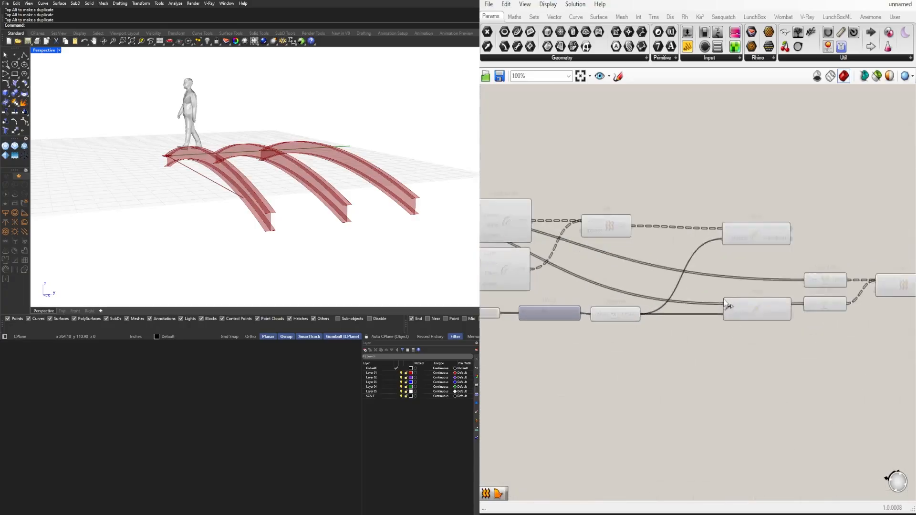
right_click(730, 309)
mouse_move(811, 336)
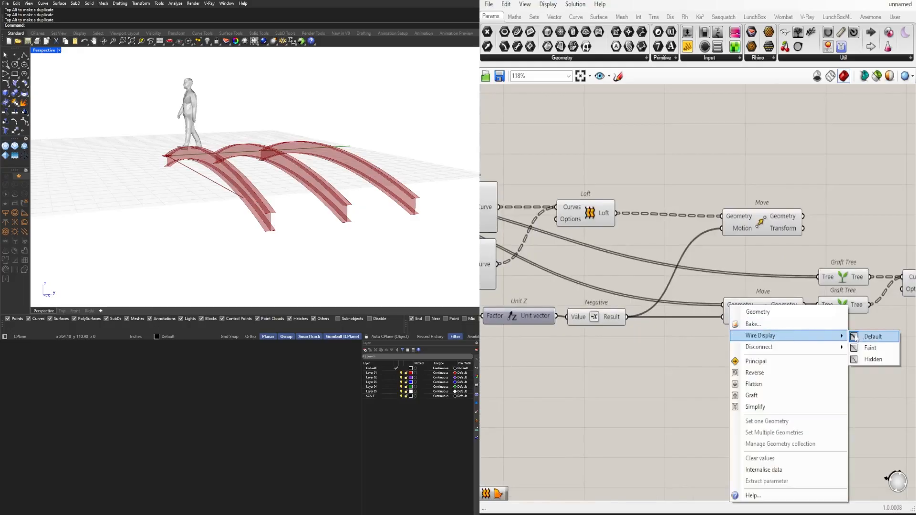
left_click(881, 360)
Hide the incoming wire on the upper Graft Tree's Tree input.
right_click_drag(849, 325, 691, 339)
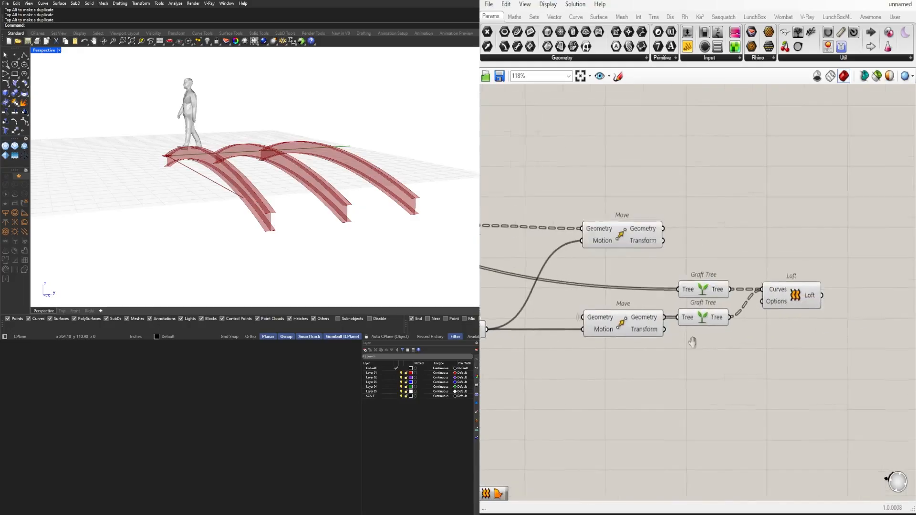
right_click(674, 289)
mouse_move(744, 319)
left_click(812, 339)
scroll(816, 329, "down", 4)
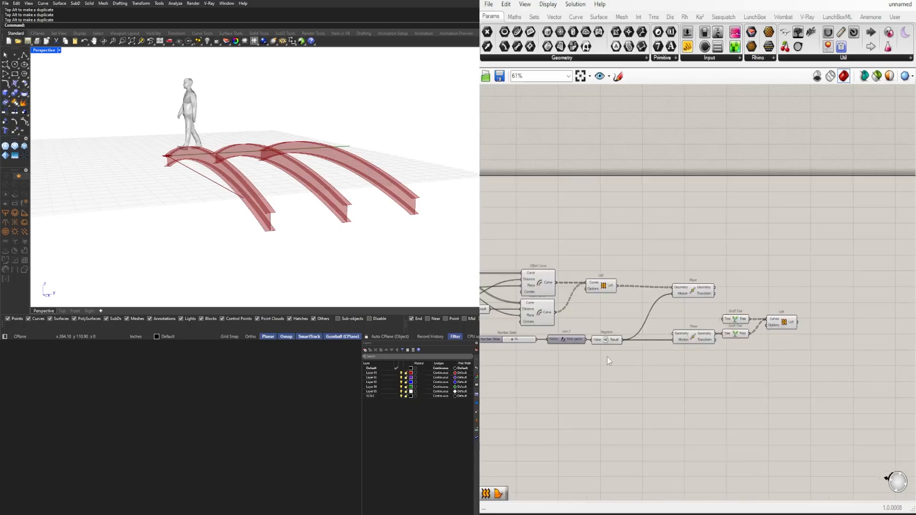
Shift both Moves, the Graft Trees and the web Loft together closer to the flange Loft.
scroll(817, 334, "down", 2)
left_click_drag(859, 343, 750, 306)
left_click(823, 356)
right_click_drag(823, 356, 789, 349)
left_click_drag(845, 344, 719, 263)
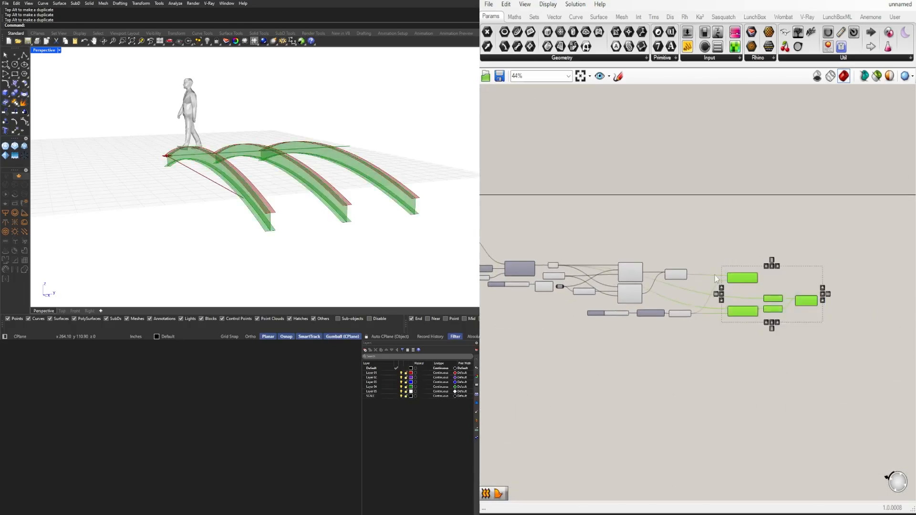
scroll(718, 275, "up", 2)
left_click_drag(758, 330, 733, 330)
Tuck the lower row of slider, Unit Z, Negative, Move, Graft Trees and web Loft further back beneath the flange components.
left_click_drag(865, 373, 723, 353)
left_click(732, 278)
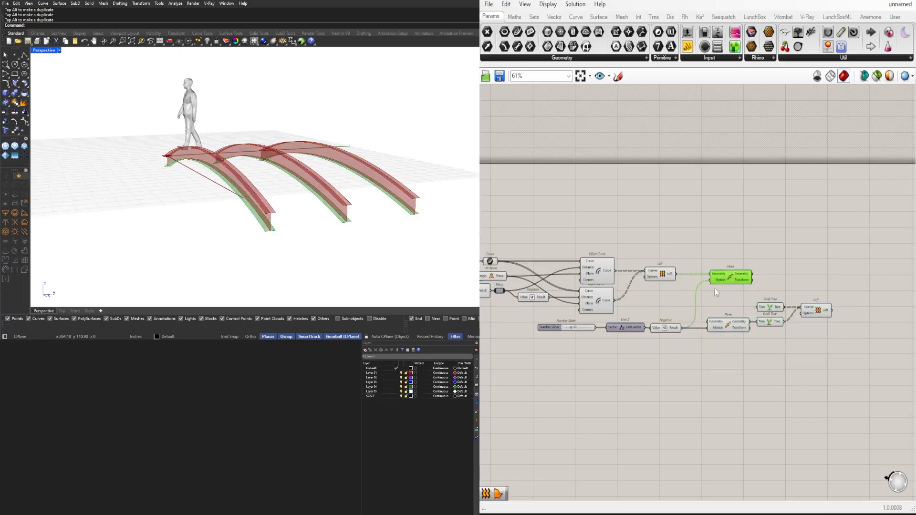
left_click(760, 330)
left_click_drag(874, 362, 671, 307)
right_click_drag(670, 307, 708, 316)
left_click_drag(755, 377, 578, 331, "shift")
scroll(633, 326, "up", 2)
left_click_drag(674, 339, 631, 339)
left_click(576, 342)
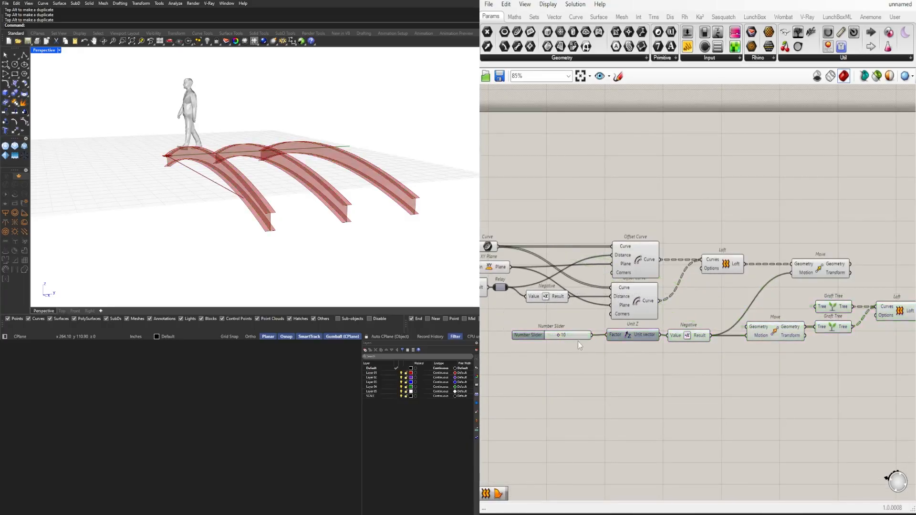
left_click(574, 335)
left_click(628, 356)
Check the flange Loft and upper Move, and add an Extrude component above them.
scroll(628, 356, "down", 2)
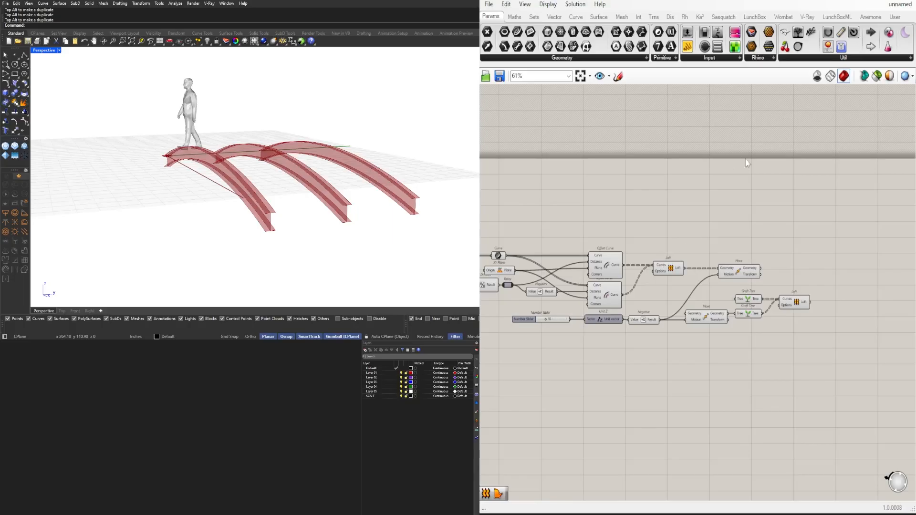
right_click_drag(757, 264, 735, 260)
left_click(654, 271)
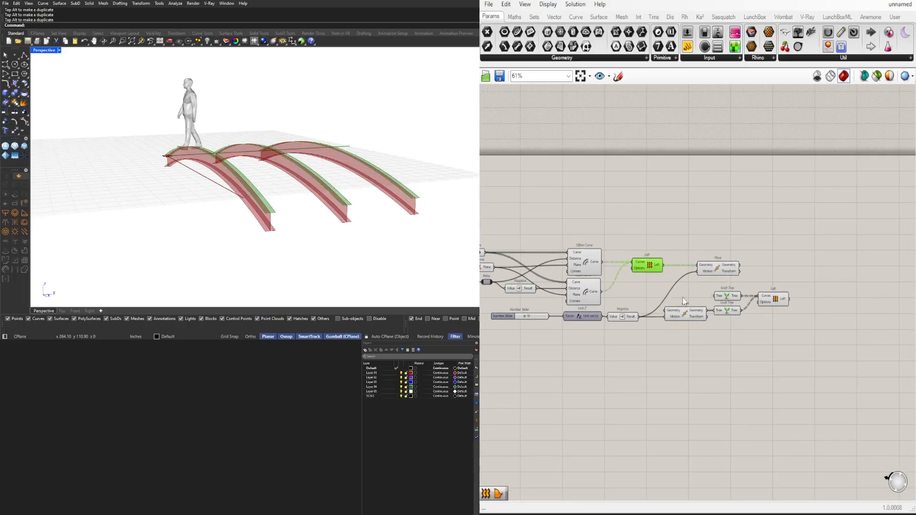
left_click(715, 270, "shift")
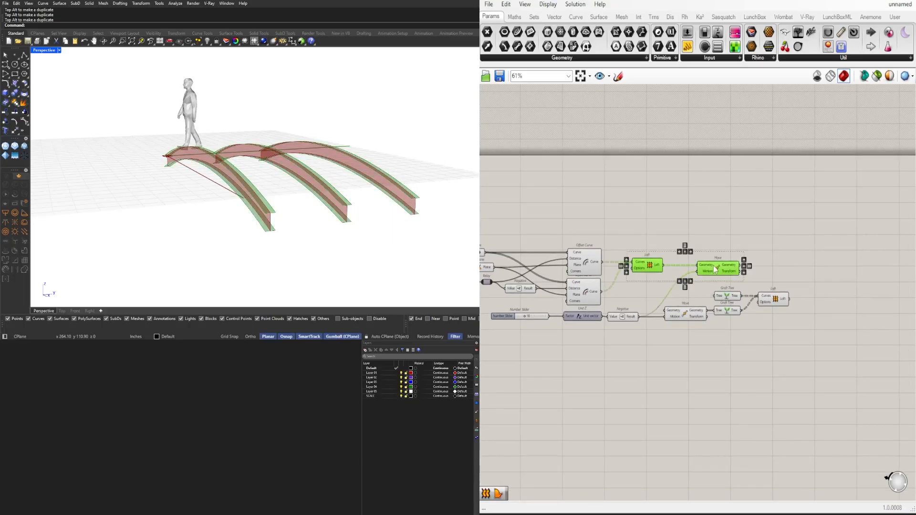
double_click(806, 210)
type("extr")
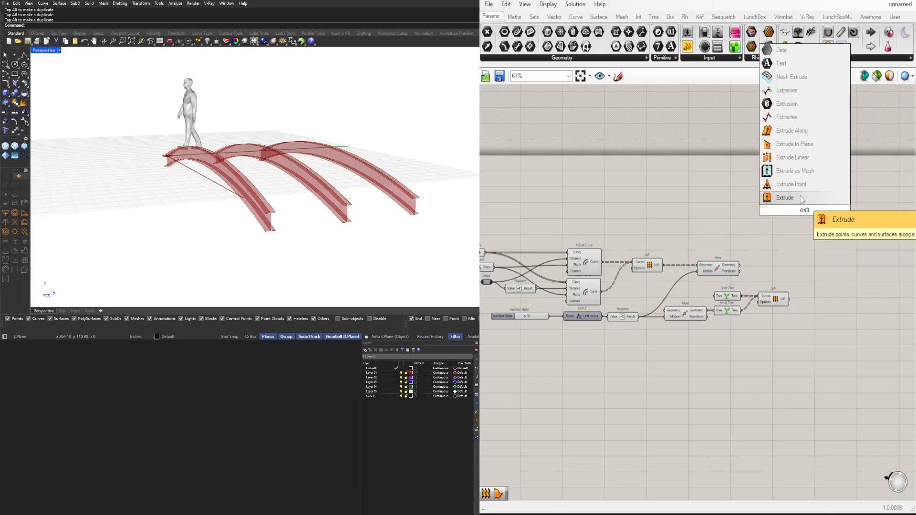
left_click(801, 198)
Add Unit Z and Negative components and wire Unit Z through Negative into the Extrude's Direction.
double_click(756, 206)
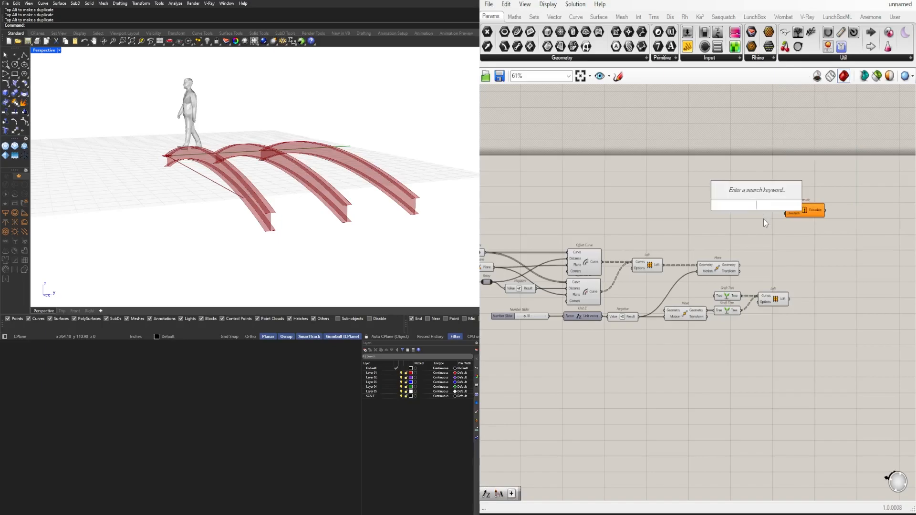
type("neg")
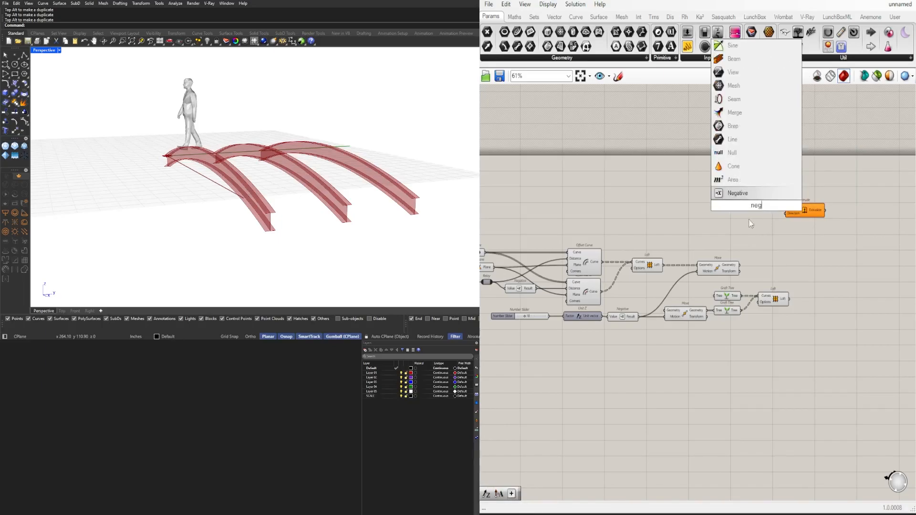
left_click(744, 191)
scroll(758, 220, "up", 2)
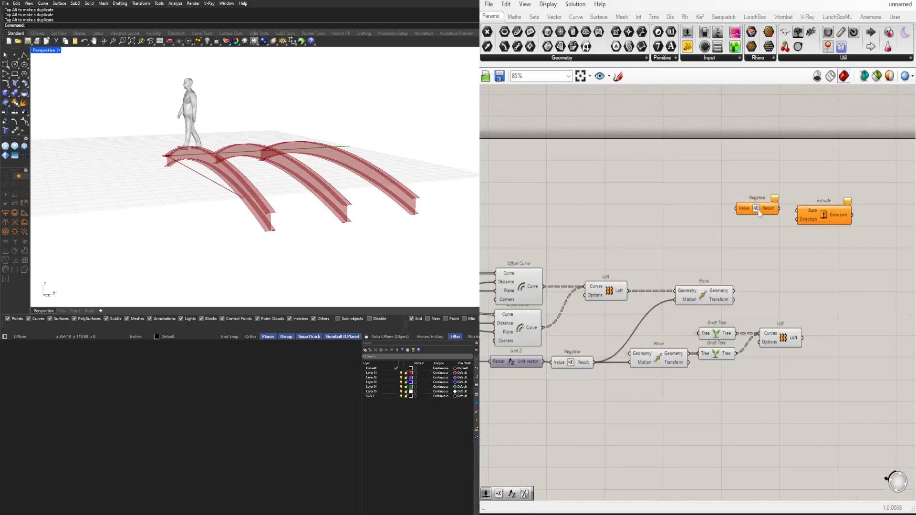
double_click(708, 231)
type("z")
left_click(703, 219)
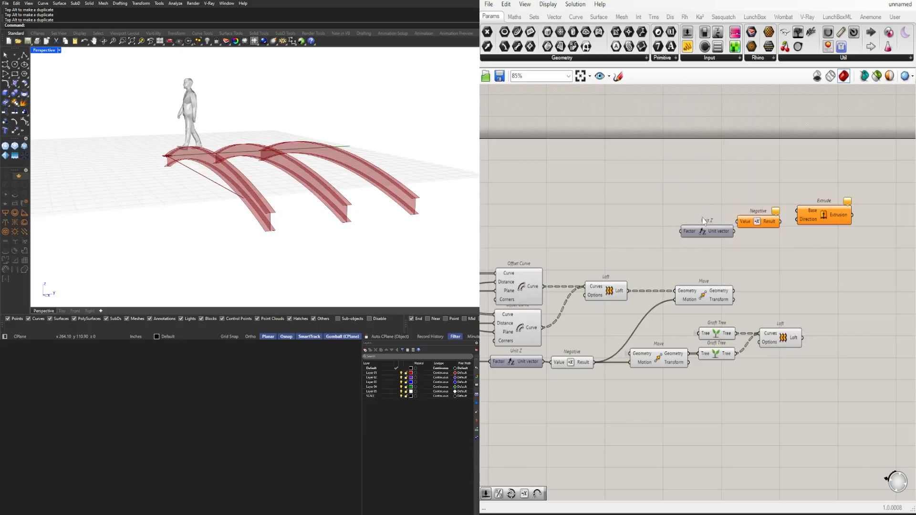
left_click_drag(698, 224, 738, 222)
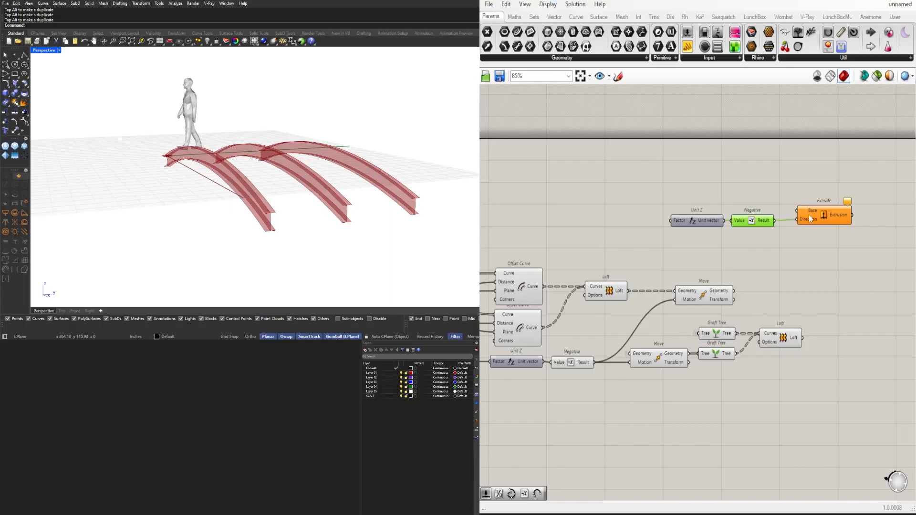
left_click_drag(805, 219, 804, 214)
Add a number slider set to 0.250 and connect it to the new Unit Z's Factor.
left_click(848, 294)
left_click(805, 208)
left_click(708, 289)
right_click_drag(777, 233, 809, 241)
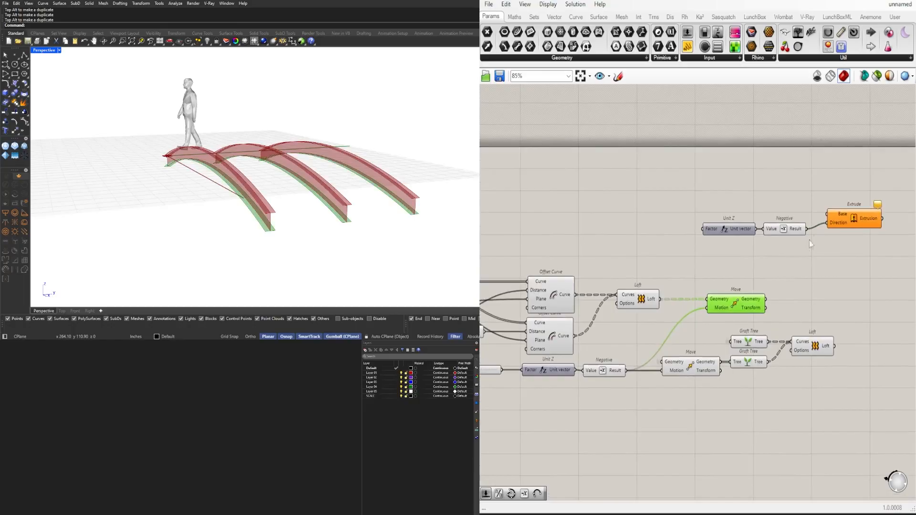
double_click(644, 230)
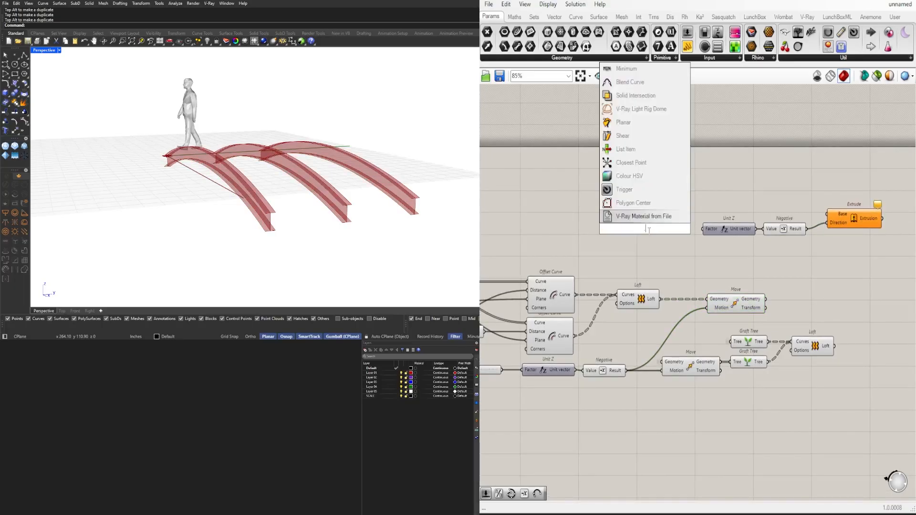
type("2")
key("Return")
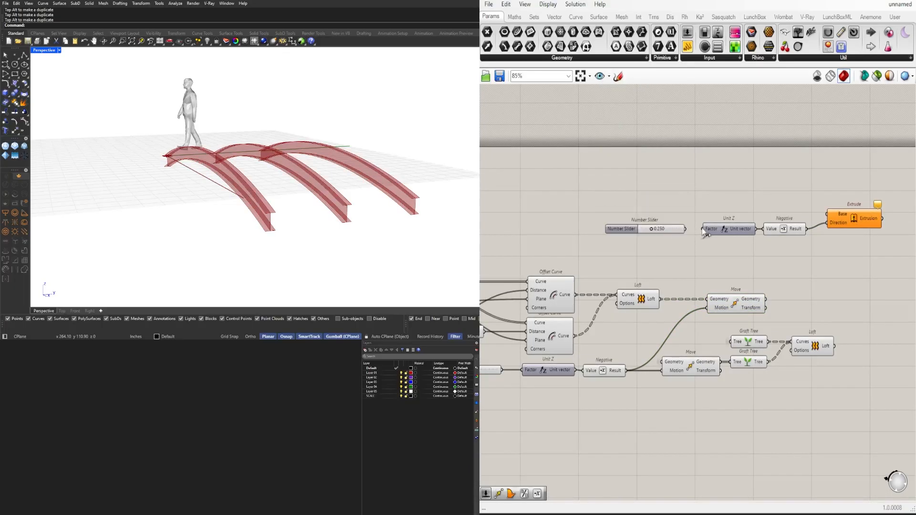
scroll(694, 226, "up", 2)
left_click(668, 233)
scroll(668, 234, "down", 2)
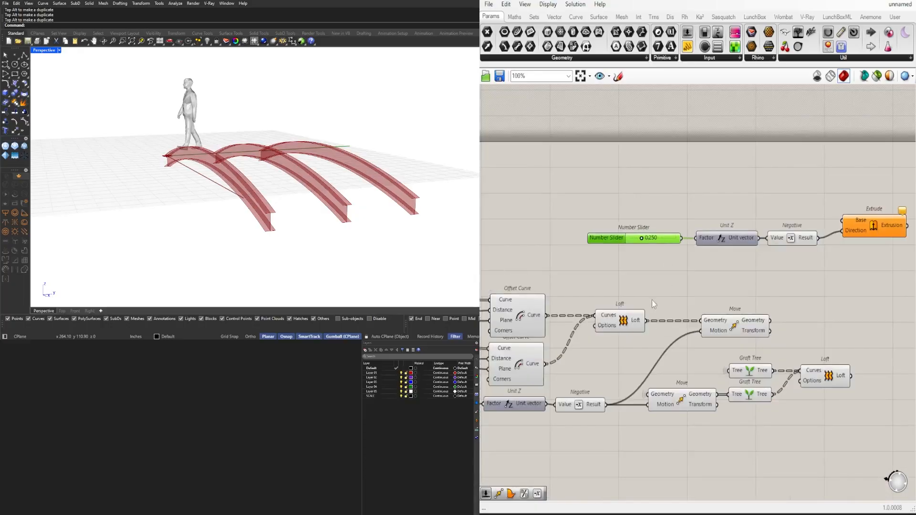
Connect the flange Loft's output to the Extrude's Base.
left_click_drag(645, 320, 851, 228)
left_click(860, 227)
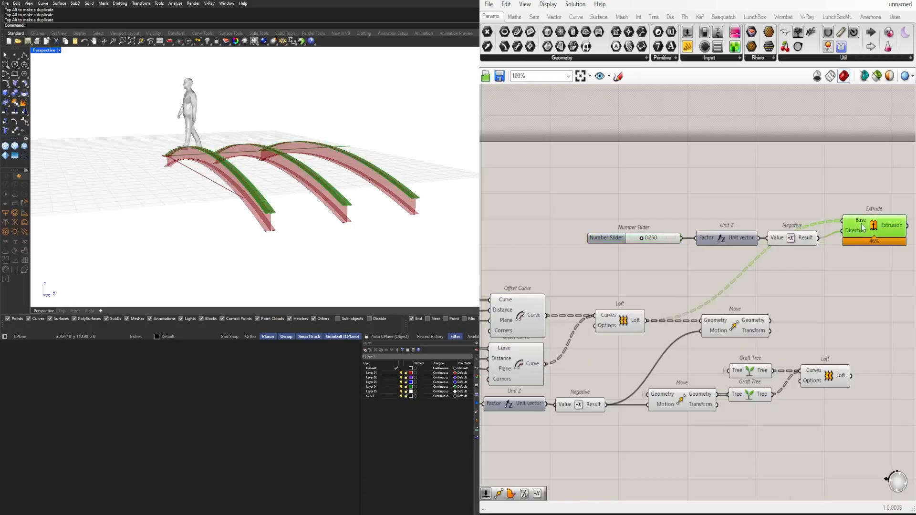
scroll(335, 203, "up", 5)
right_click_drag(335, 203, 215, 181)
scroll(199, 163, "up", 3)
Examine the extruded upper flanges in the viewport against the arrayed Curve that drives them.
scroll(216, 150, "down", 4)
scroll(721, 270, "down", 4)
right_click_drag(646, 304, 782, 315)
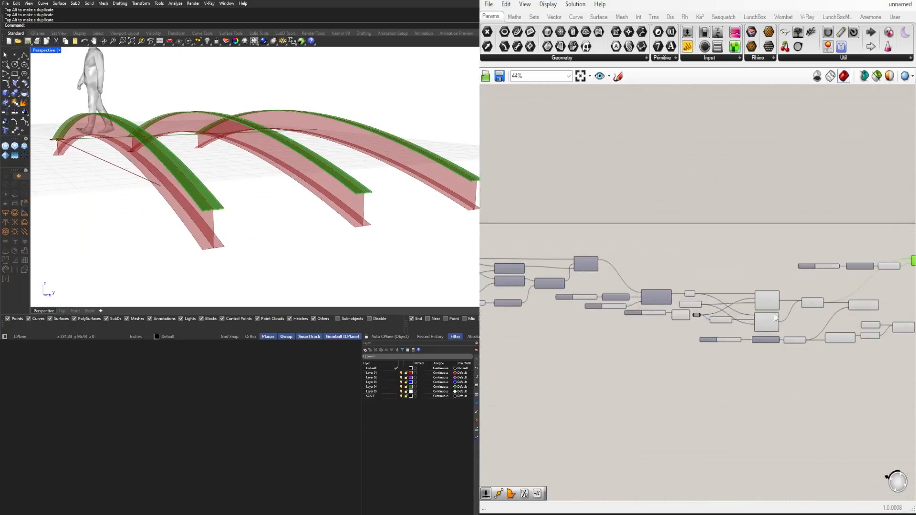
scroll(696, 292, "up", 3)
left_click(695, 292)
right_click_drag(177, 171, 194, 176)
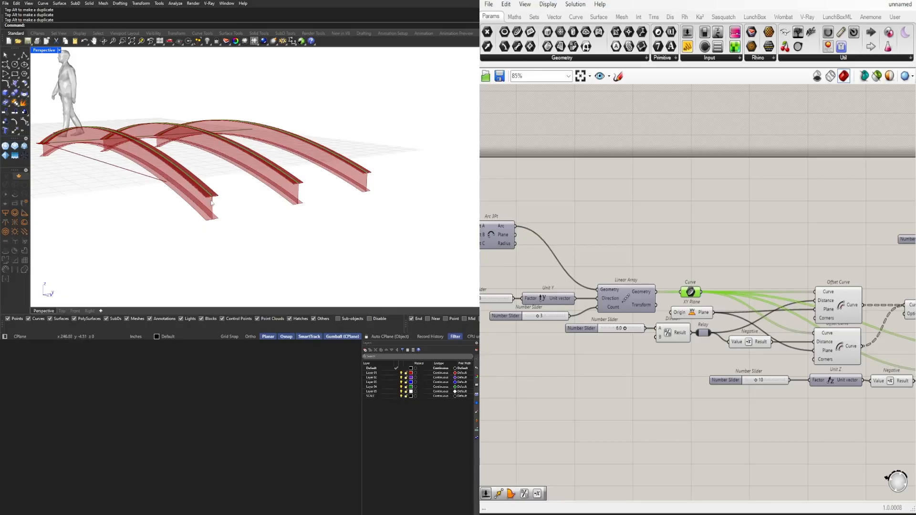
scroll(215, 225, "down", 3)
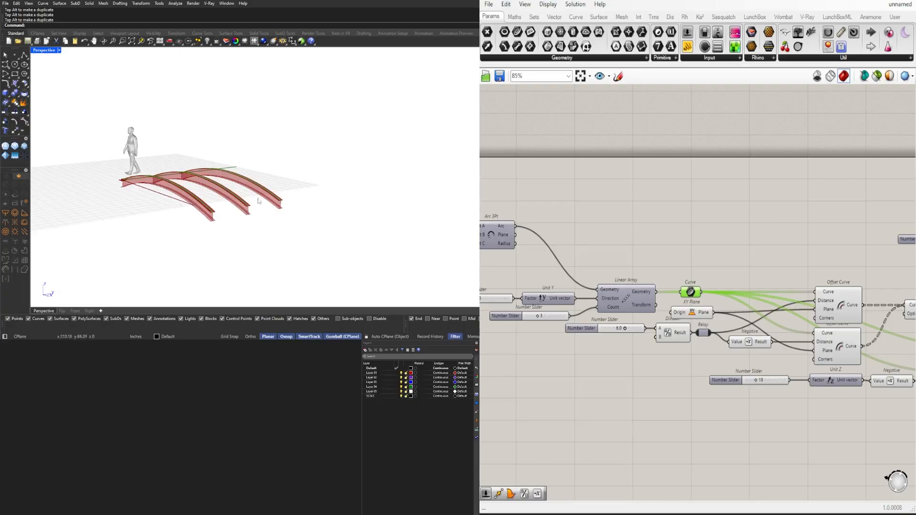
scroll(207, 215, "up", 3)
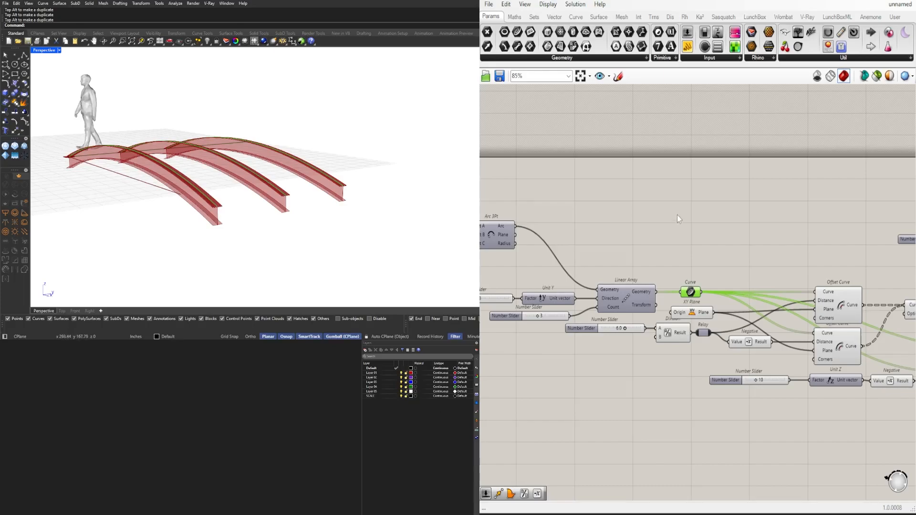
scroll(785, 244, "down", 2)
Set the extrusion thickness slider to 1.000.
right_click_drag(849, 260, 692, 249)
left_click_drag(679, 238, 628, 319)
left_click(772, 238)
right_click_drag(774, 240, 682, 243)
left_click(796, 233)
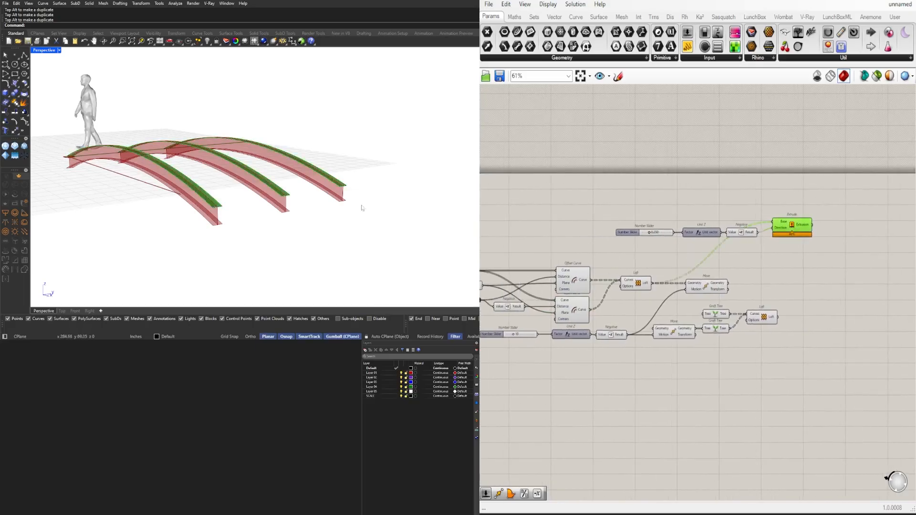
scroll(277, 195, "up", 5)
scroll(646, 235, "up", 5)
double_click(674, 220)
type("1")
key("Return")
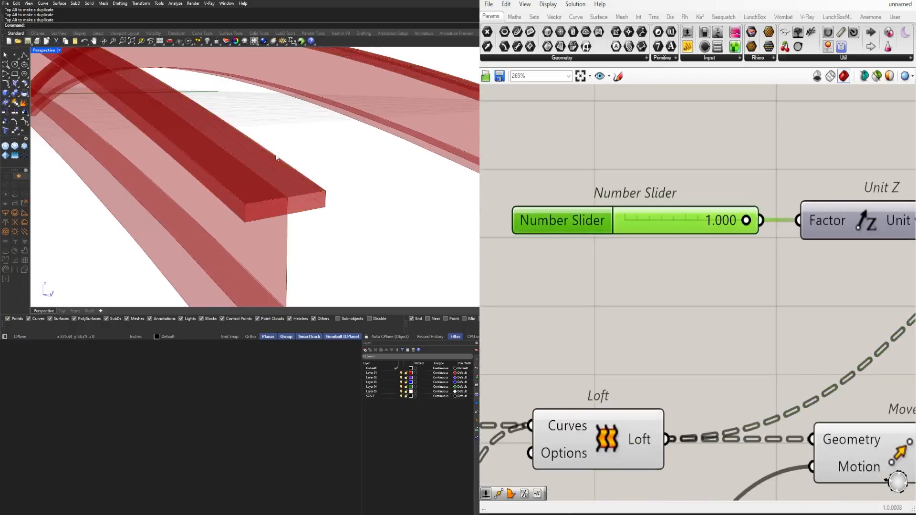
Duplicate the Extrude component, keeping its Direction input, and feed the upper Move's Geometry into the copy's Base.
scroll(278, 156, "down", 5)
right_click_drag(258, 179, 289, 168)
scroll(498, 215, "down", 5)
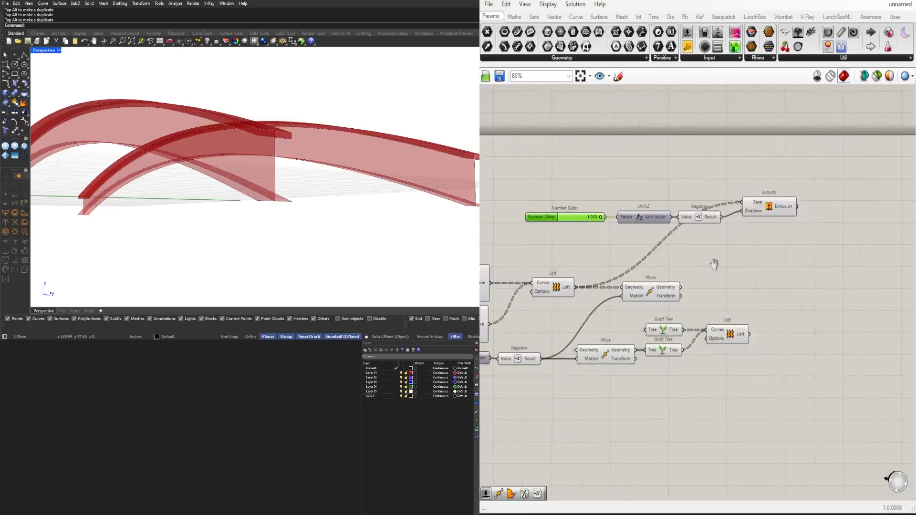
left_click(744, 235)
left_click_drag(763, 239, 744, 248)
left_click_drag(655, 276, 717, 250)
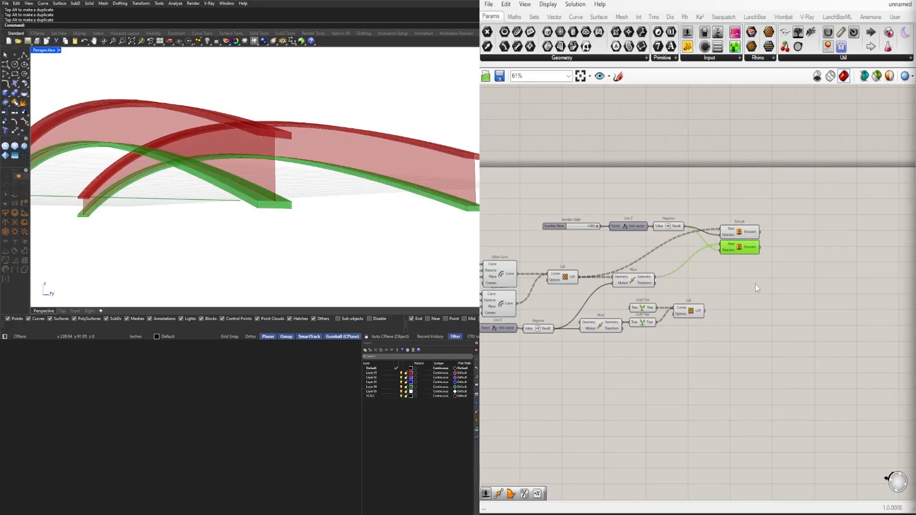
scroll(596, 226, "up", 6)
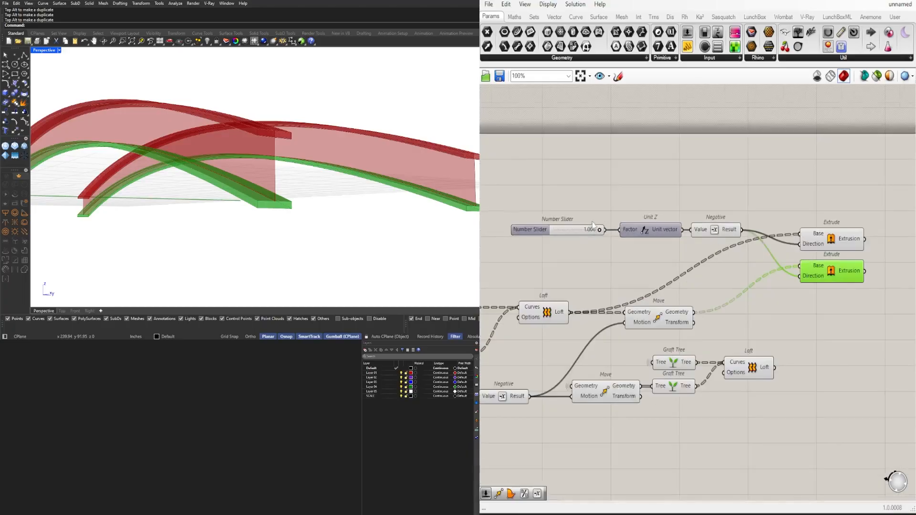
Examine the extruded upper and lower flanges in the viewport against the web surfaces between them.
scroll(597, 231, "up", 1)
mouse_move(620, 234)
left_mouse_down()
mouse_move(574, 236)
mouse_move(623, 235)
left_mouse_up()
scroll(639, 291, "down", 5)
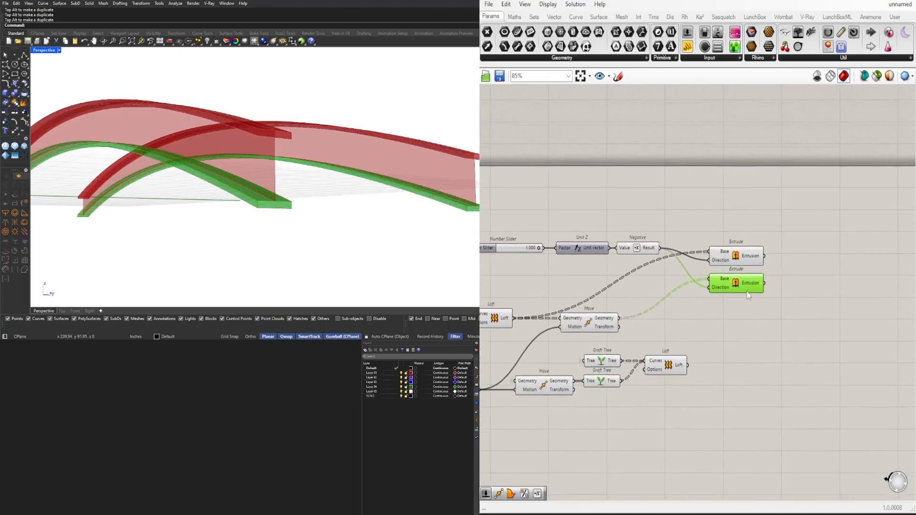
right_click_drag(670, 292, 697, 265)
left_click(840, 352)
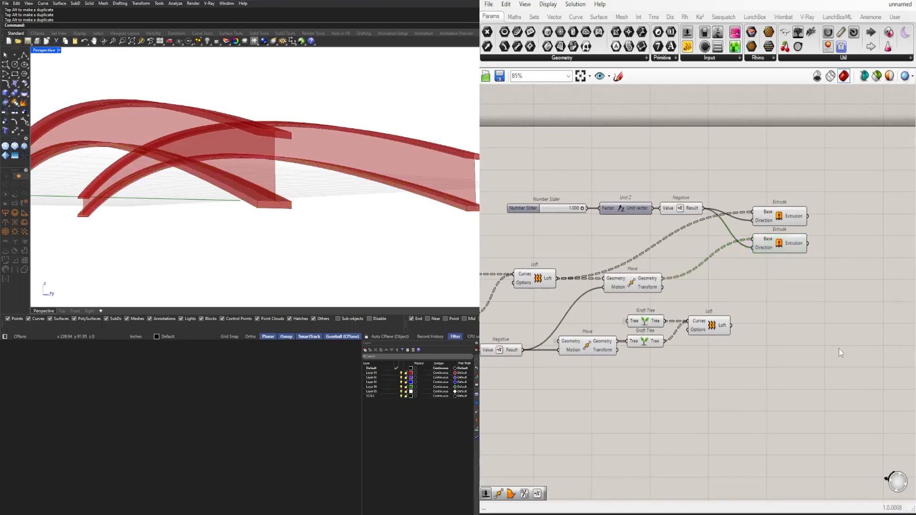
right_click_drag(335, 157, 327, 159)
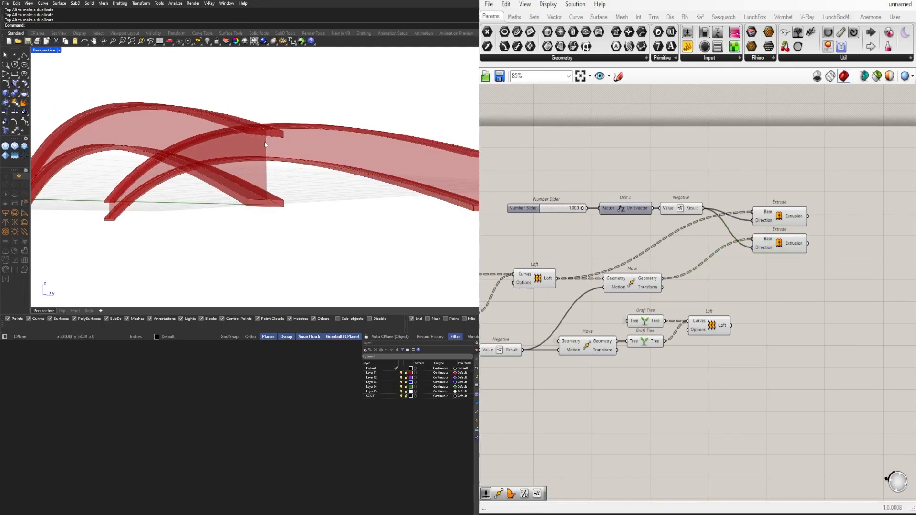
scroll(266, 133, "up", 3)
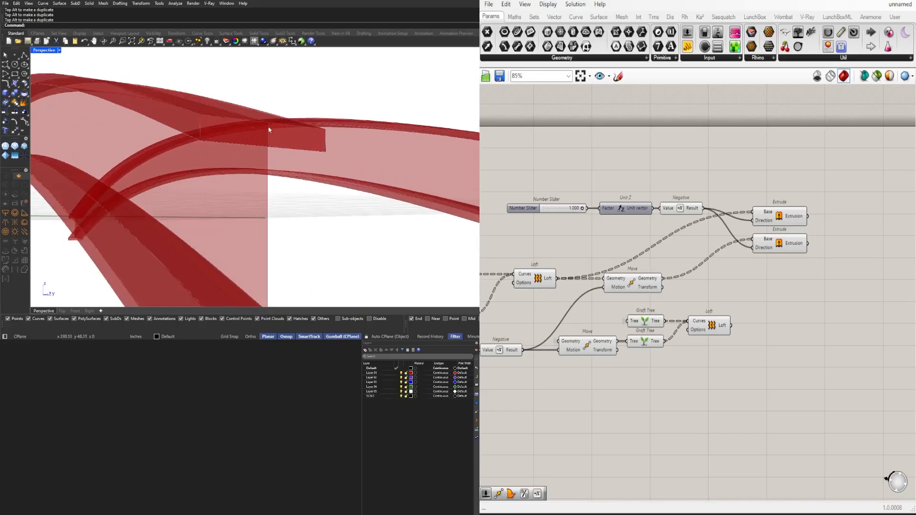
scroll(274, 210, "down", 3)
scroll(267, 228, "up", 3)
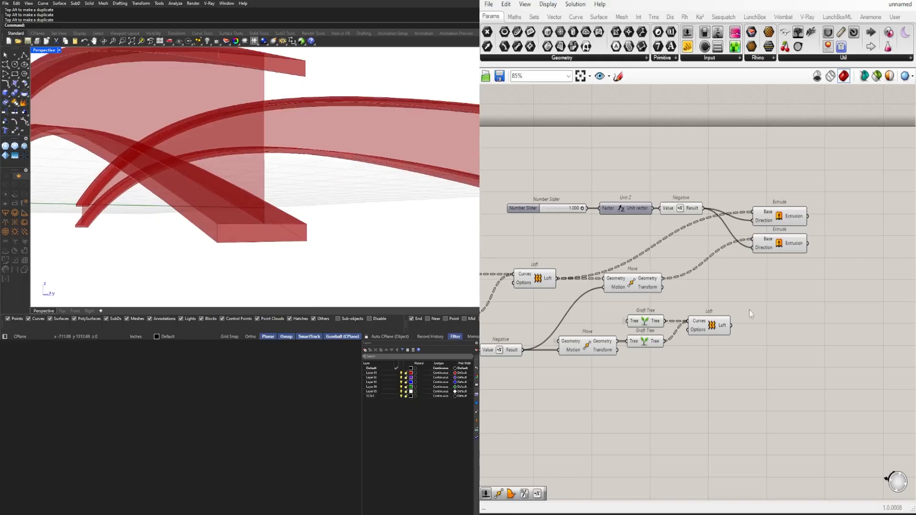
Add a Move component beside the web Loft and feed the Loft output into its Geometry.
left_click(714, 329)
double_click(785, 305)
type("move")
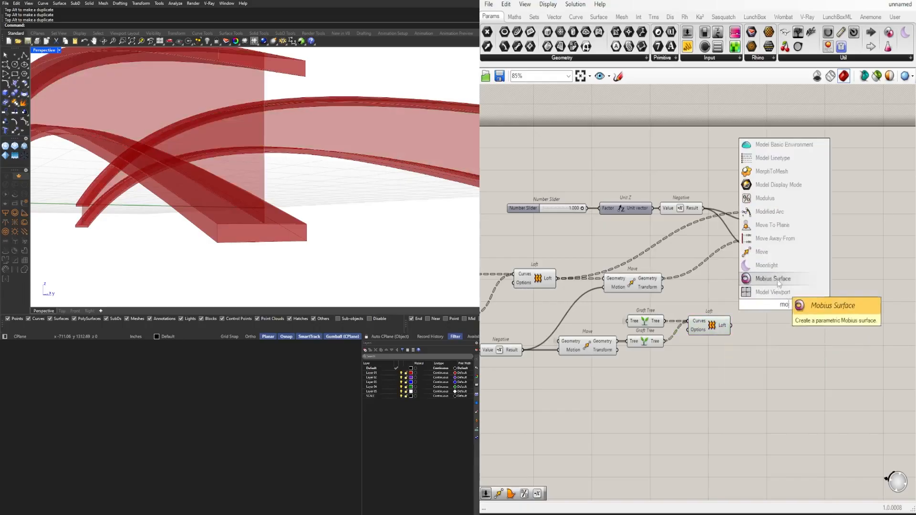
key("Return")
left_click_drag(731, 325, 754, 301)
left_click_drag(783, 305, 819, 301)
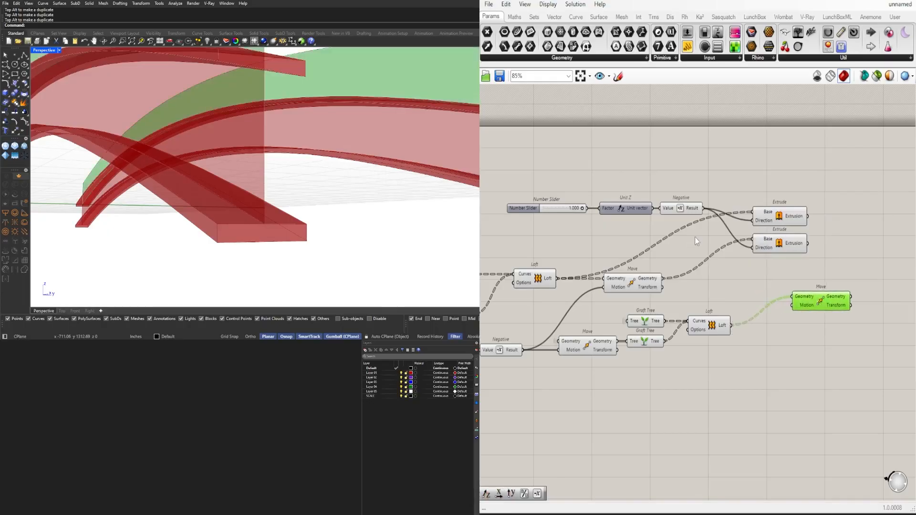
Add a Division component and connect the Result of the extrusion's Negative to its A input.
double_click(758, 291)
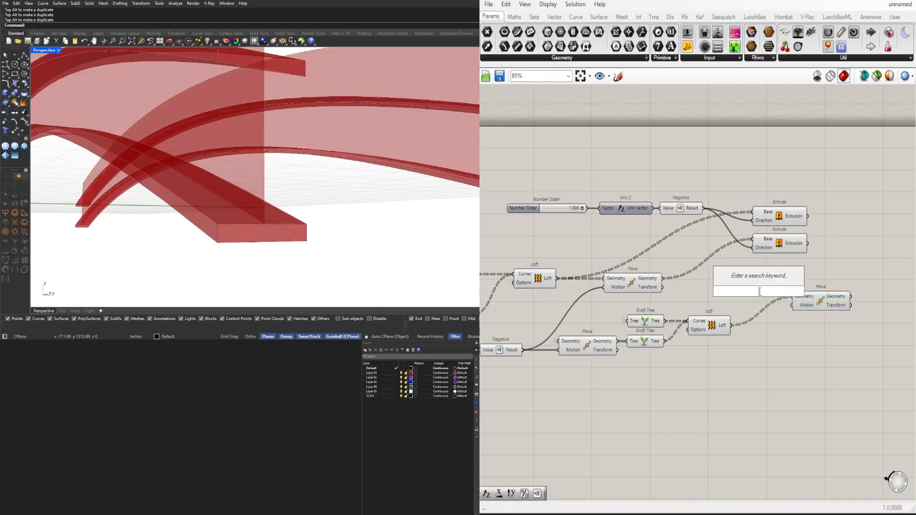
type("/")
key("Return")
left_click_drag(756, 289, 757, 276)
left_click_drag(702, 208, 782, 270)
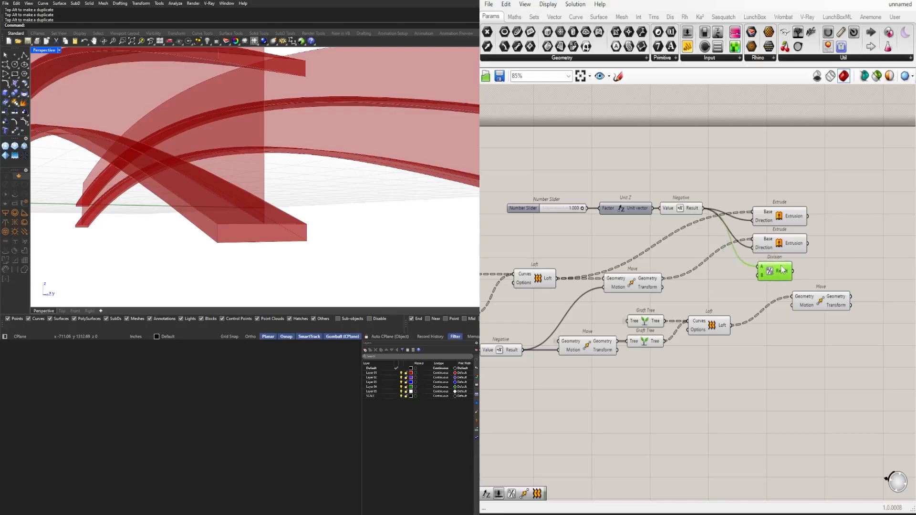
double_click(723, 293)
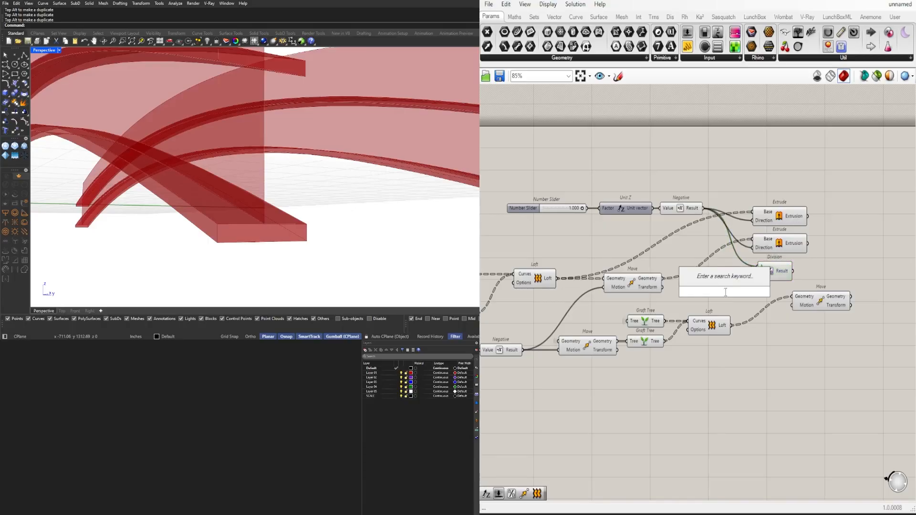
type("numb")
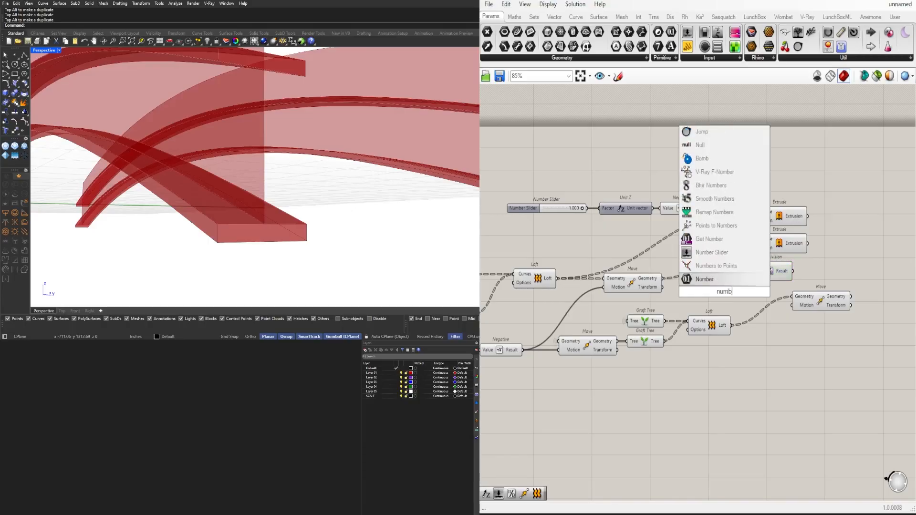
key("Return")
left_click_drag(704, 210, 739, 281)
right_click(739, 280)
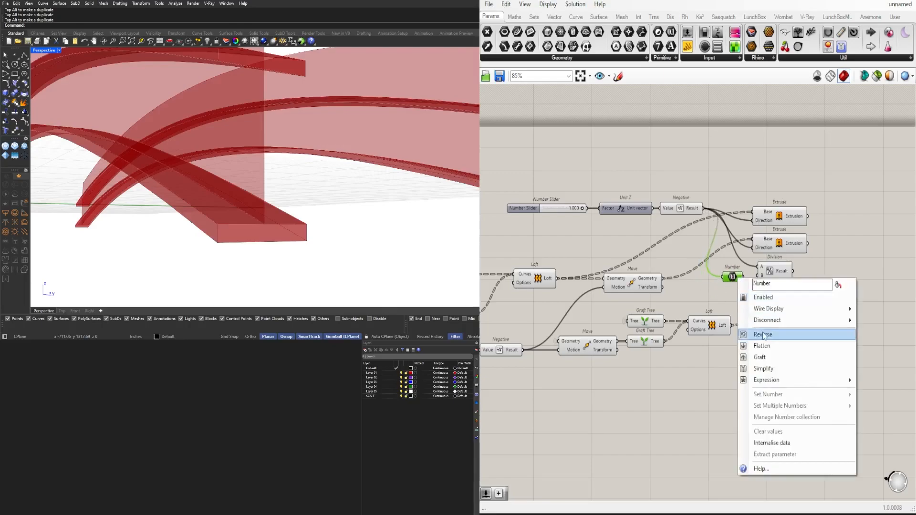
mouse_move(786, 379)
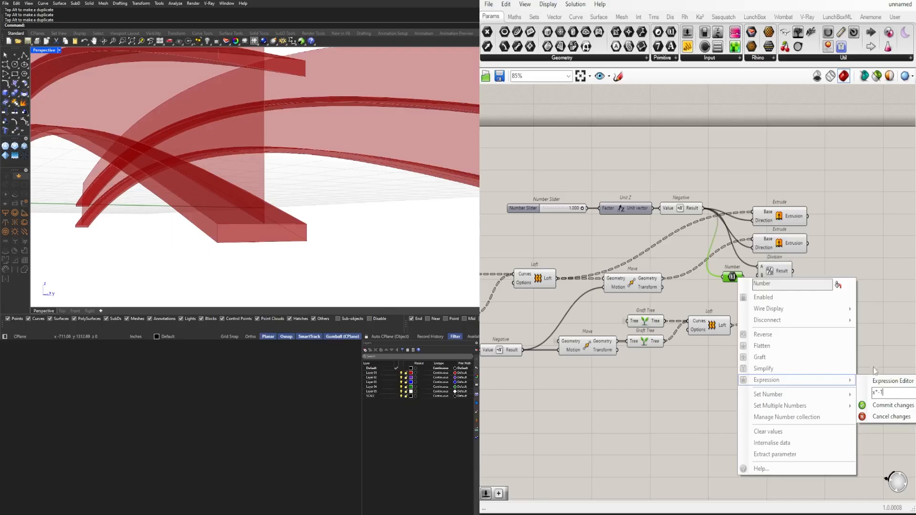
left_click(888, 405)
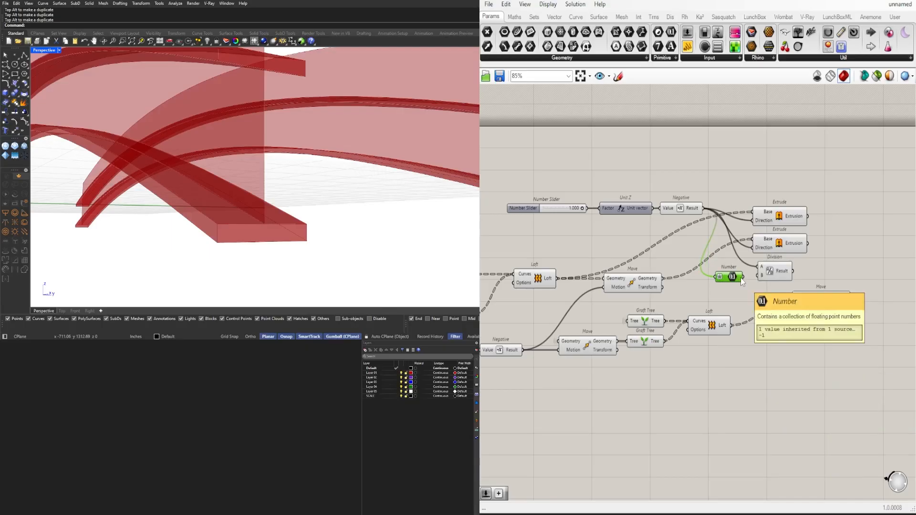
right_click(721, 278)
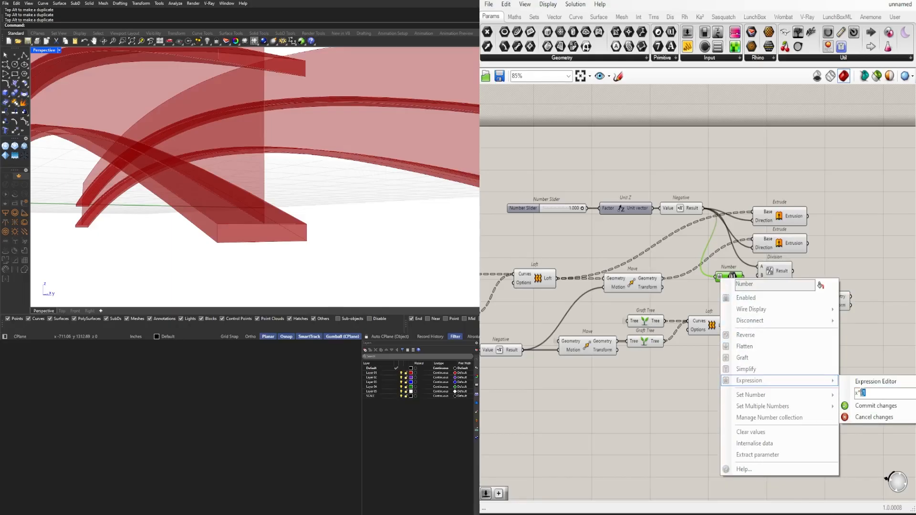
key("BackSpace")
left_click(874, 405)
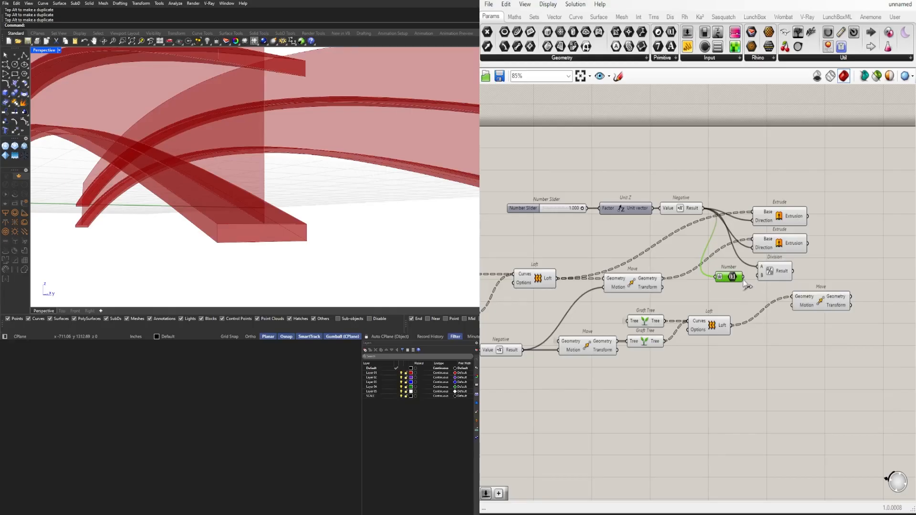
mouse_move(791, 274)
key("Delete")
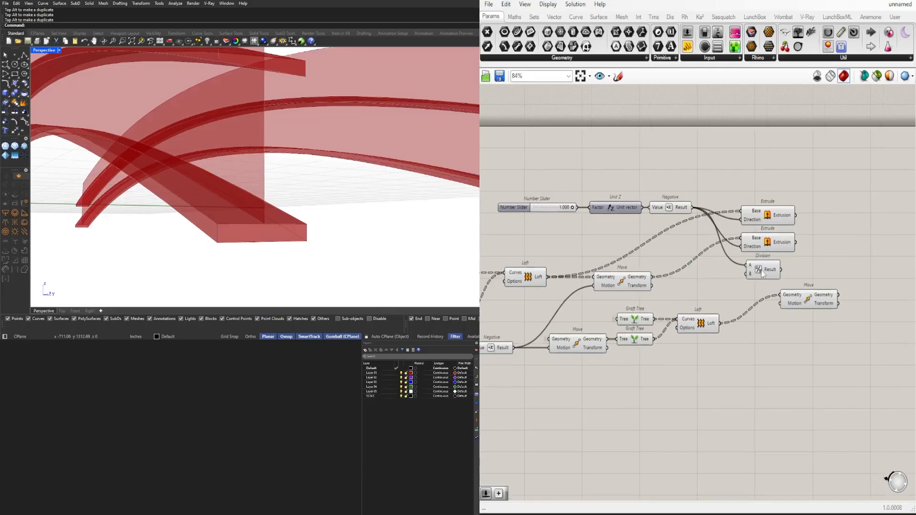
Connect the Division's Result to the Motion input of the web's Move component.
left_click_drag(769, 270, 810, 272)
scroll(600, 195, "up", 5)
right_click_drag(575, 206, 715, 258)
scroll(714, 261, "up", 2)
mouse_move(698, 263)
left_mouse_down()
mouse_move(607, 265)
mouse_move(698, 264)
left_mouse_up()
scroll(811, 343, "down", 8)
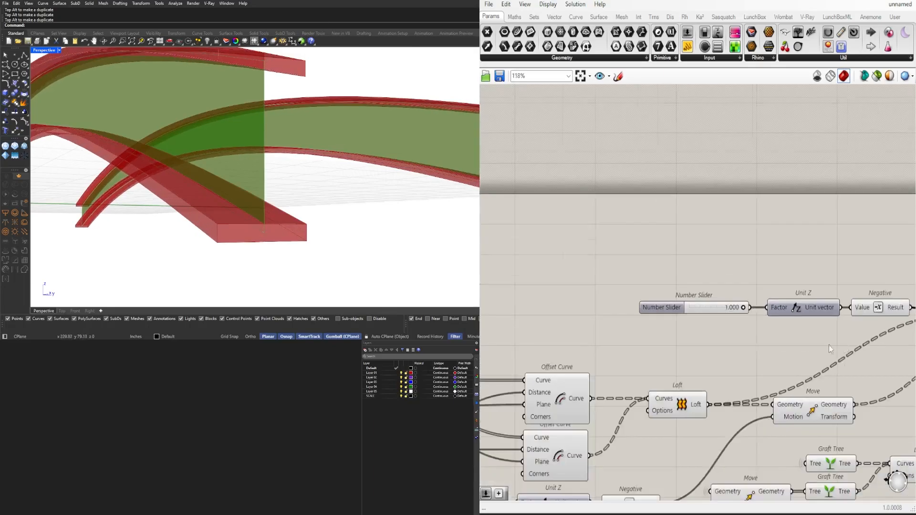
Turn off the preview of the web Loft component.
left_click(650, 361)
middle_click(648, 338)
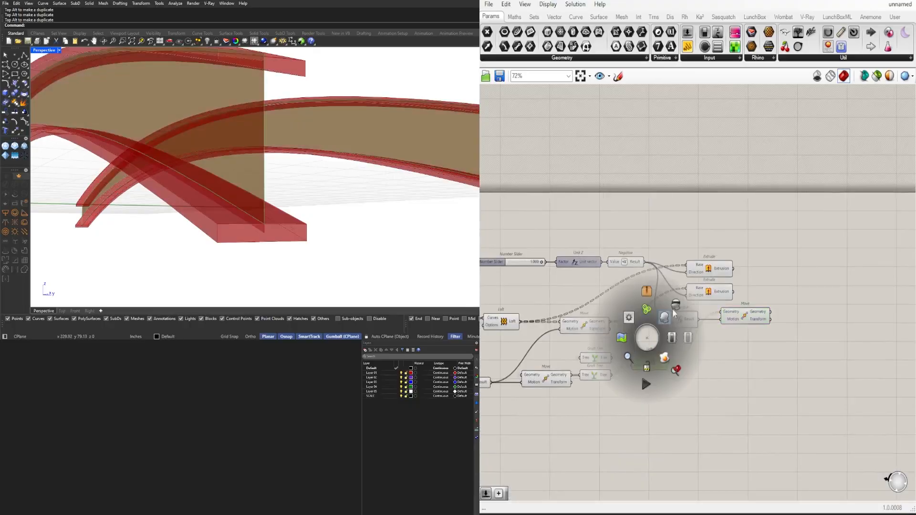
left_click(671, 313)
left_click(745, 354)
left_click(737, 312)
left_click(810, 325)
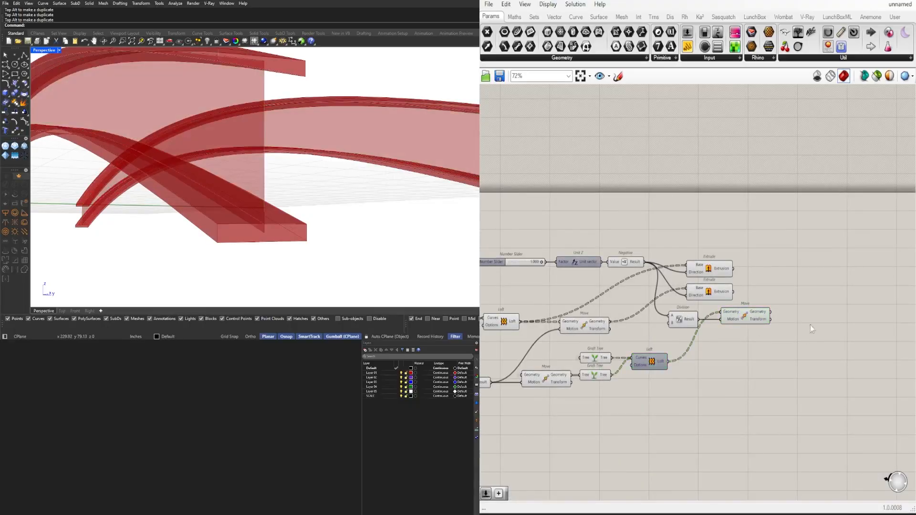
Examine the moved web surfaces between the upper and lower flanges in the viewport with their Move selected.
scroll(806, 309, "up", 2)
left_click_drag(825, 331, 672, 321)
left_click(783, 342)
left_click(785, 325)
scroll(234, 205, "down", 4)
mouse_move(231, 205)
right_mouse_down()
mouse_move(210, 203)
mouse_move(229, 204)
right_mouse_up()
scroll(194, 206, "down", 4)
scroll(220, 197, "up", 6)
scroll(220, 197, "up", 1)
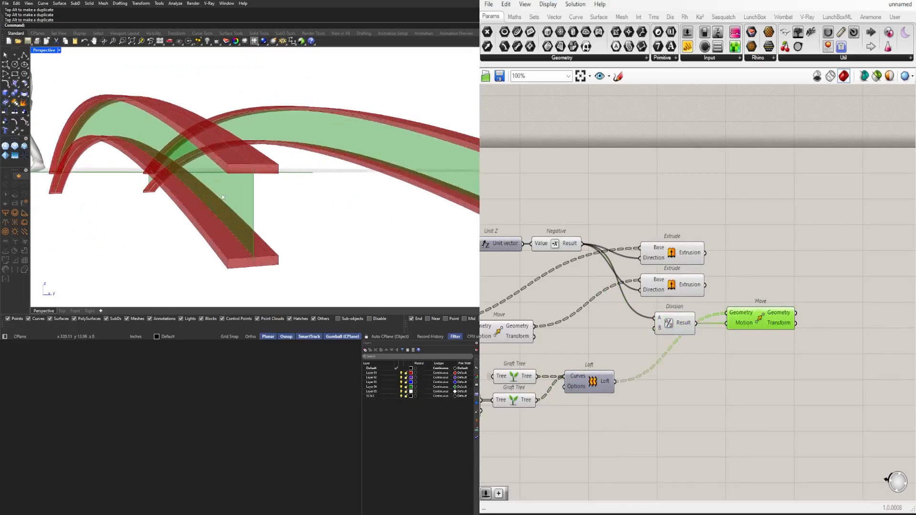
right_click_drag(800, 329, 740, 331)
scroll(739, 331, "up", 2)
double_click(795, 362)
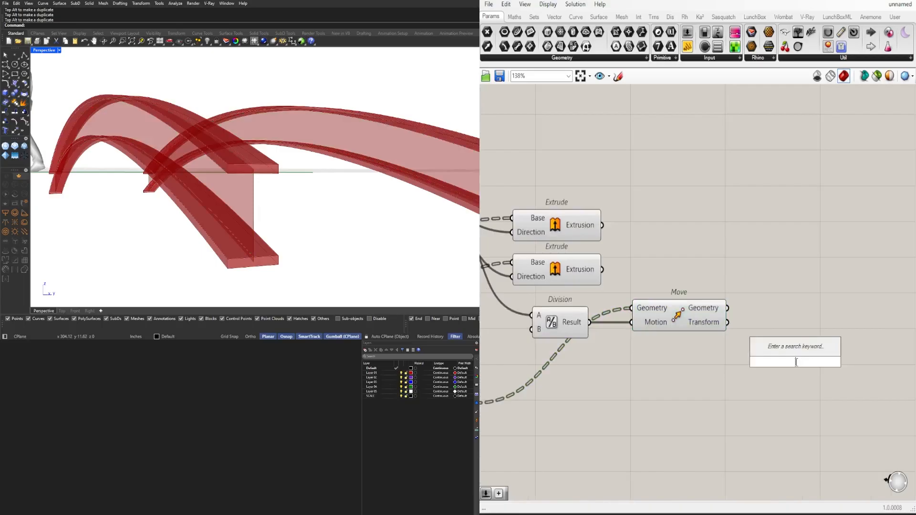
type("off")
left_click(789, 336)
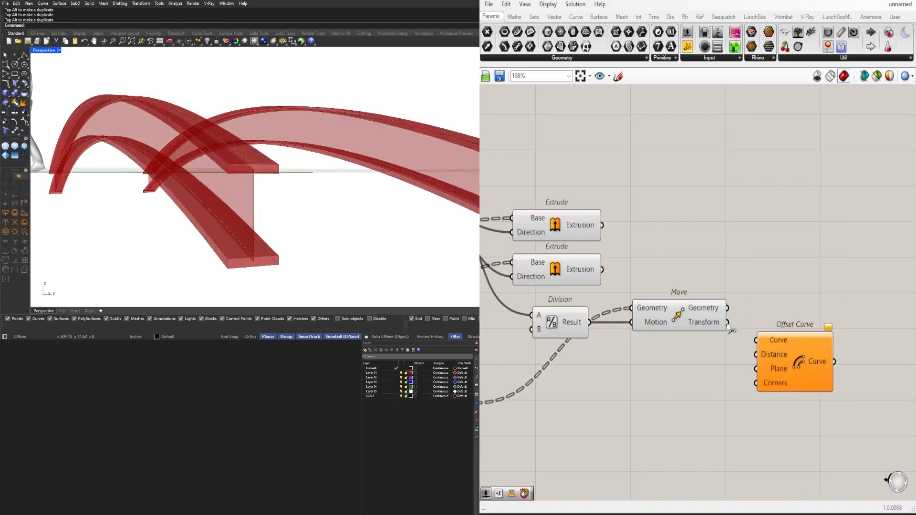
left_click(721, 324)
right_click_drag(734, 341, 672, 316)
left_click(780, 324)
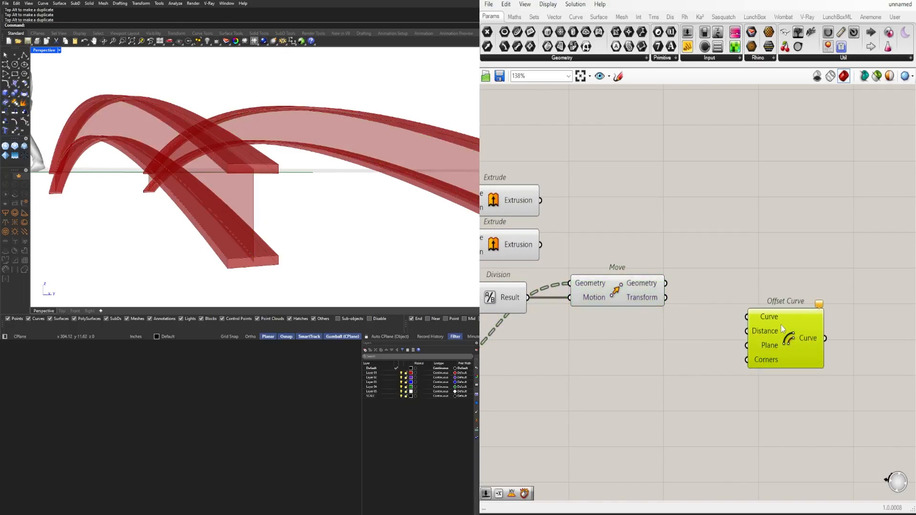
key("Delete")
Add an Offset Surface component after the web's Move component.
double_click(780, 325)
type("of")
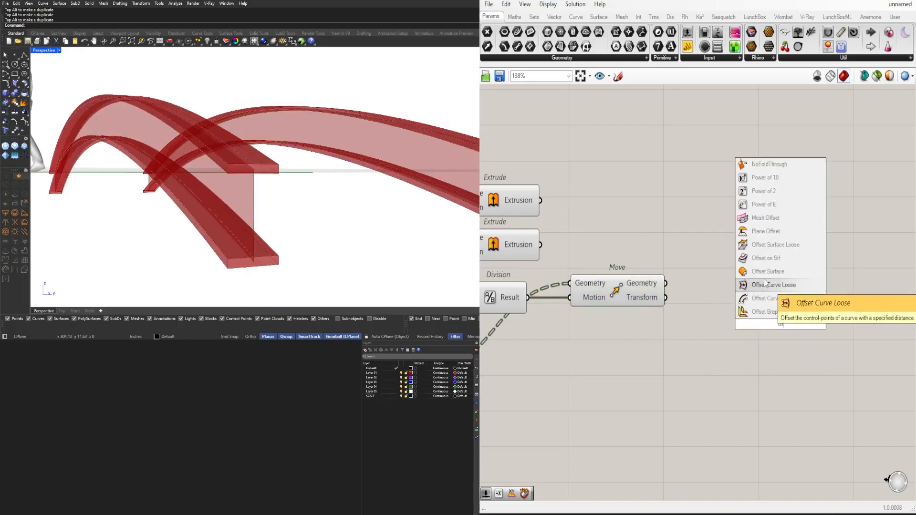
left_click(765, 274)
mouse_move(655, 288)
left_mouse_down()
mouse_move(682, 284)
mouse_move(671, 282)
mouse_move(660, 297)
mouse_move(661, 286)
left_mouse_up()
left_click(723, 245)
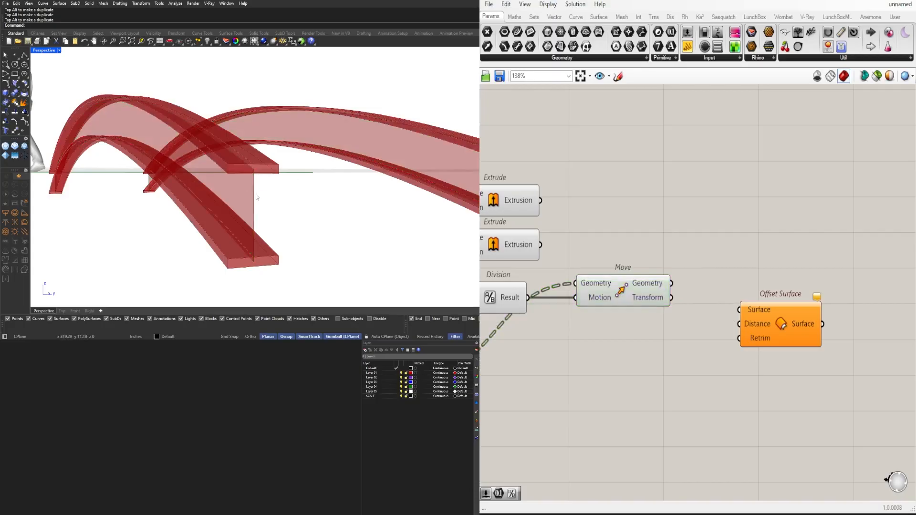
Connect the web Move's Geometry to the Surface input of Offset Surface and compare the two results.
scroll(258, 200, "down", 4)
right_click_drag(258, 201, 236, 199)
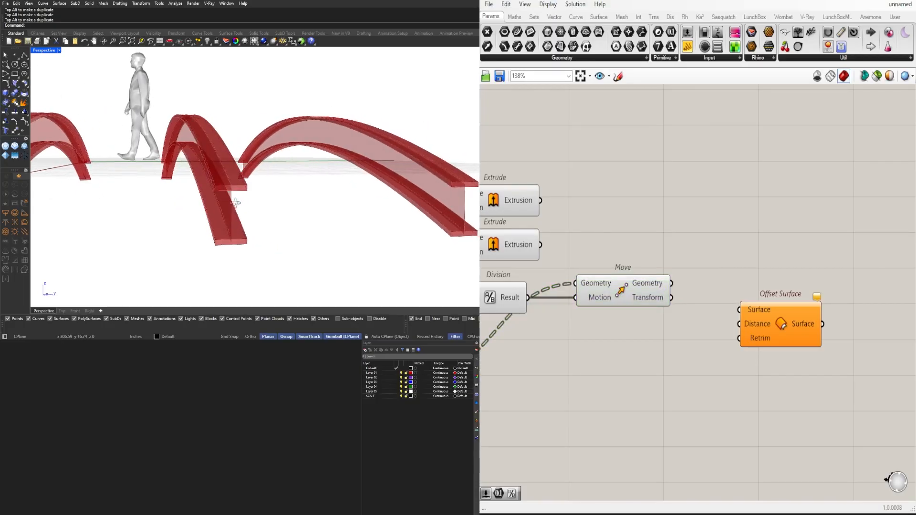
scroll(229, 209, "up", 1)
scroll(230, 209, "up", 1)
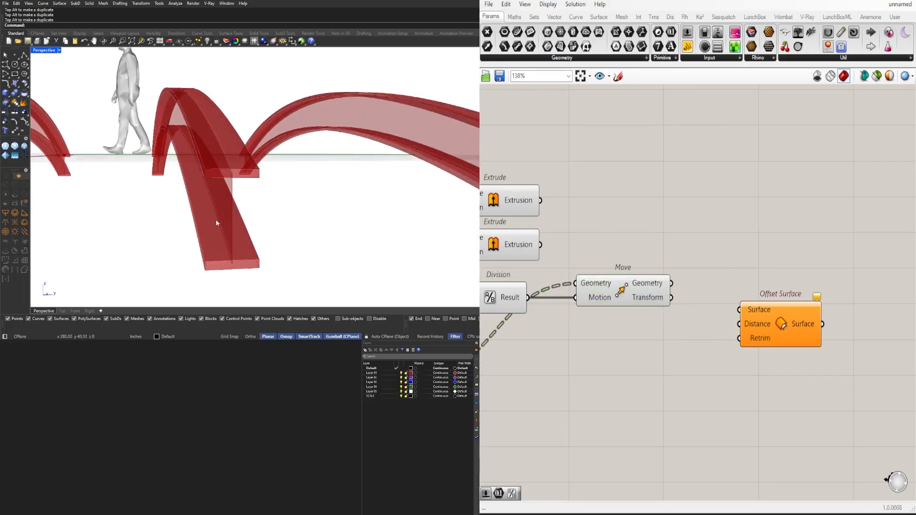
scroll(216, 219, "down", 3)
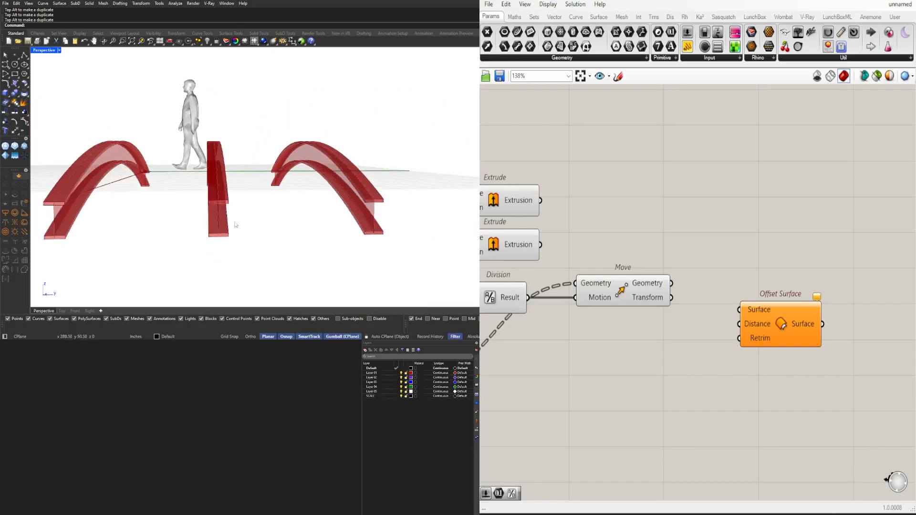
scroll(234, 223, "up", 3)
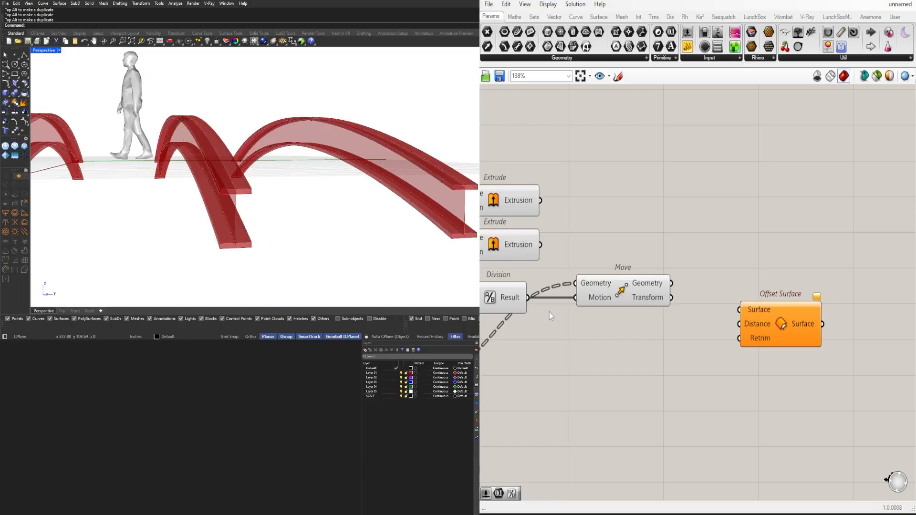
left_click(611, 291)
left_click_drag(671, 283, 740, 310)
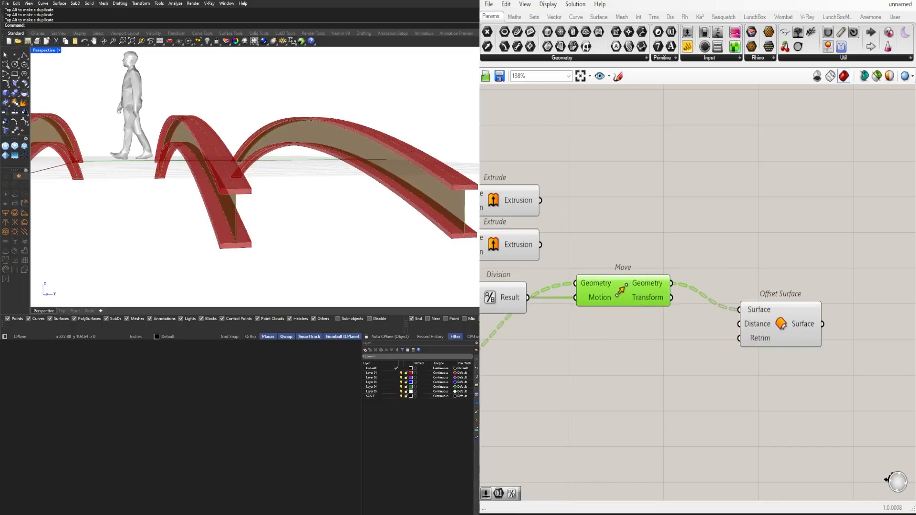
left_click(781, 324)
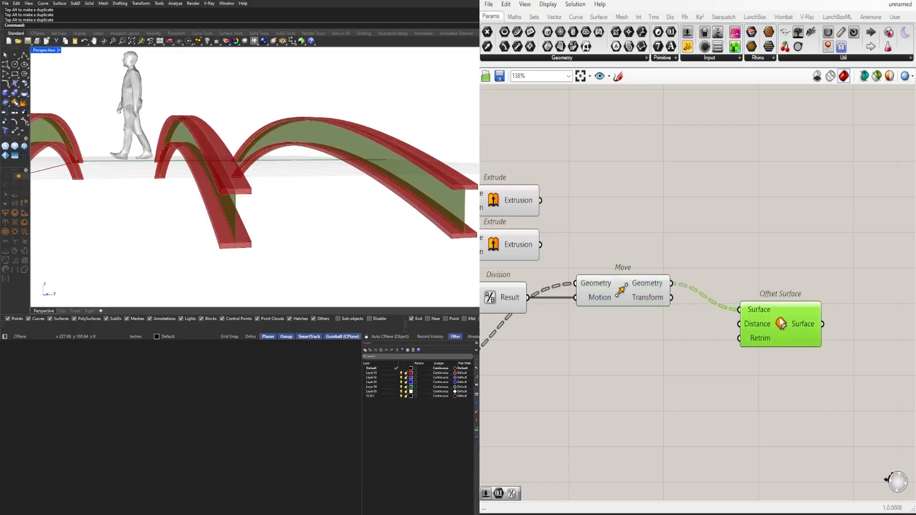
left_click(631, 290)
left_click(772, 324)
Create a number slider set to 1.500 and connect it to the Distance input of Offset Surface.
double_click(622, 338)
type("5")
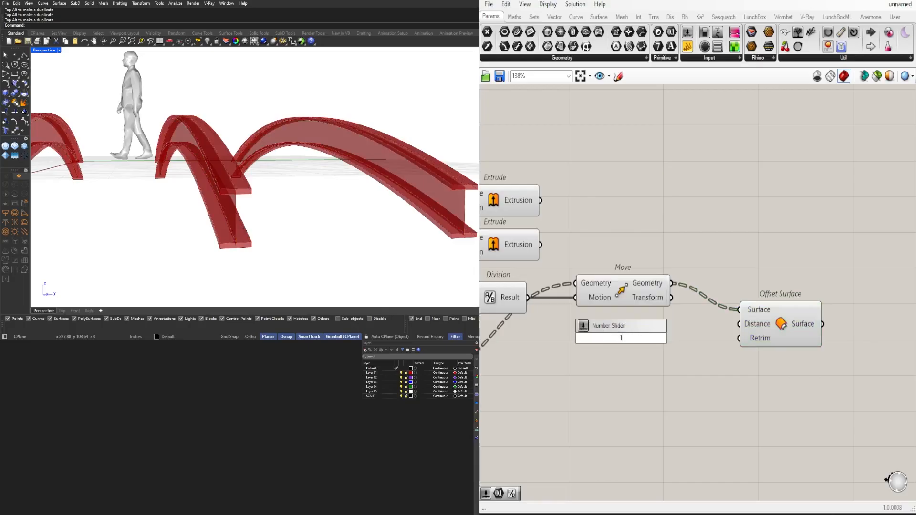
key("Return")
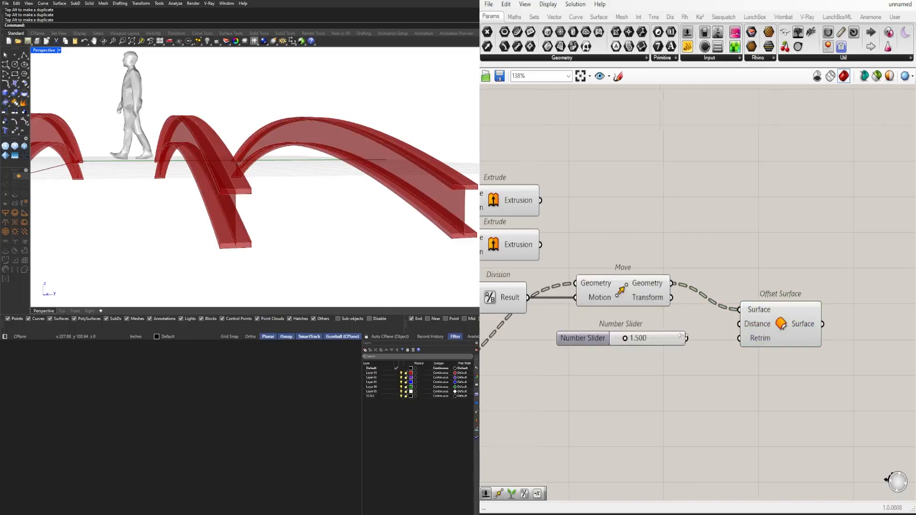
scroll(689, 334, "up", 2)
left_click_drag(685, 340, 773, 325)
left_click(774, 324)
scroll(810, 305, "down", 3)
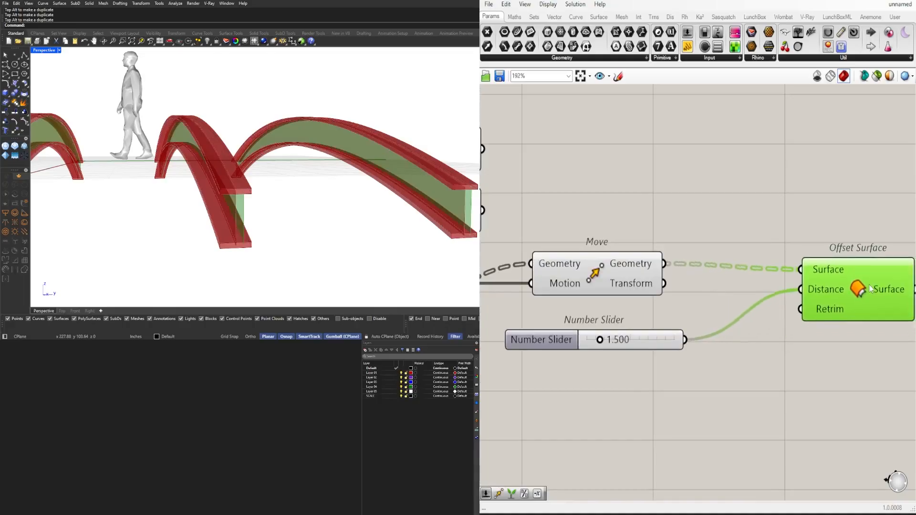
Add a Negative component and connect the 1.500 slider to its Value input.
left_click_drag(700, 304, 751, 291)
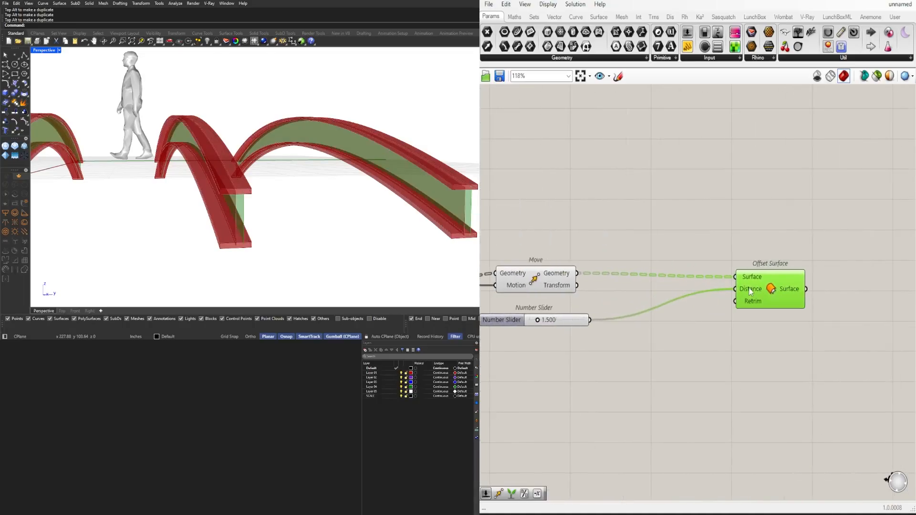
double_click(690, 334)
type("neg")
key("Return")
left_click_drag(588, 323, 664, 334)
key("ctrl+z")
left_click_drag(592, 319, 634, 326)
Duplicate the Offset Surface component below the original and feed its Distance input from the Negative result.
left_click(771, 286)
left_click_drag(772, 287, 771, 330, "alt")
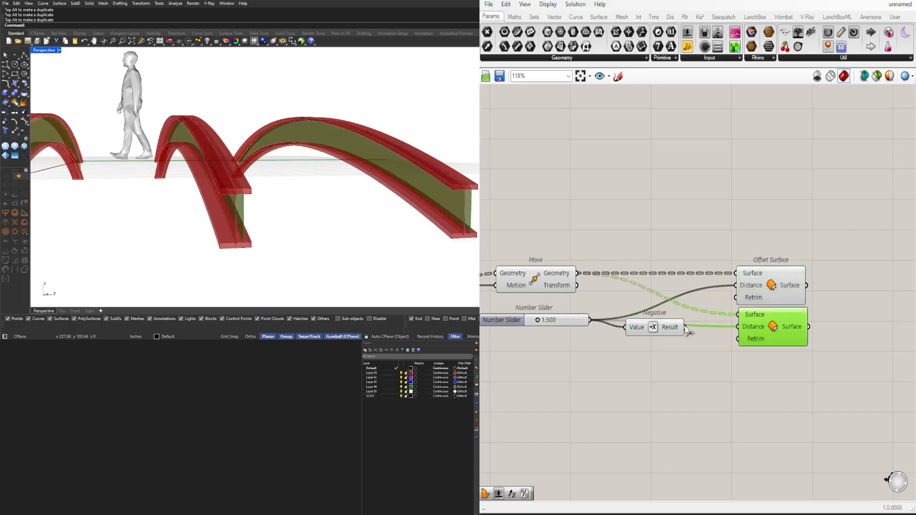
left_click_drag(735, 331, 737, 327)
left_click(794, 356)
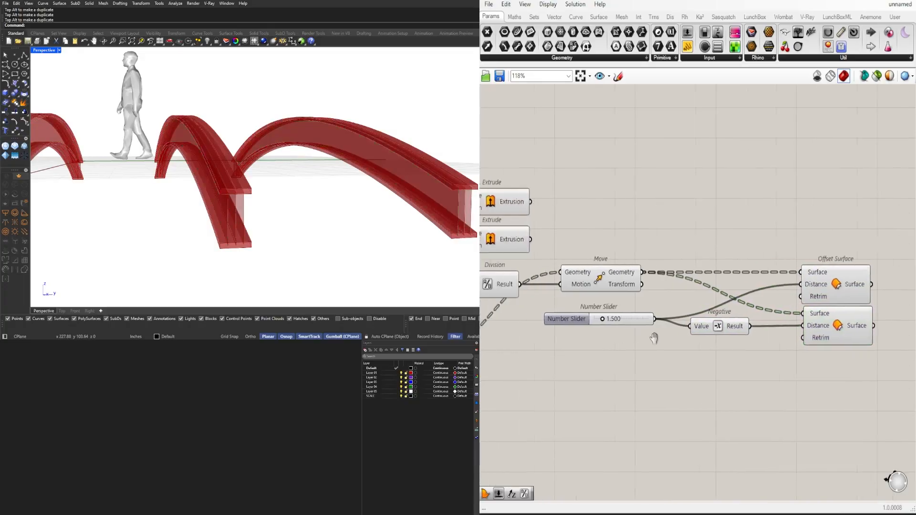
Set the web offset distance slider to 1.000.
scroll(592, 324, "up", 4)
left_click(590, 329)
double_click(590, 328)
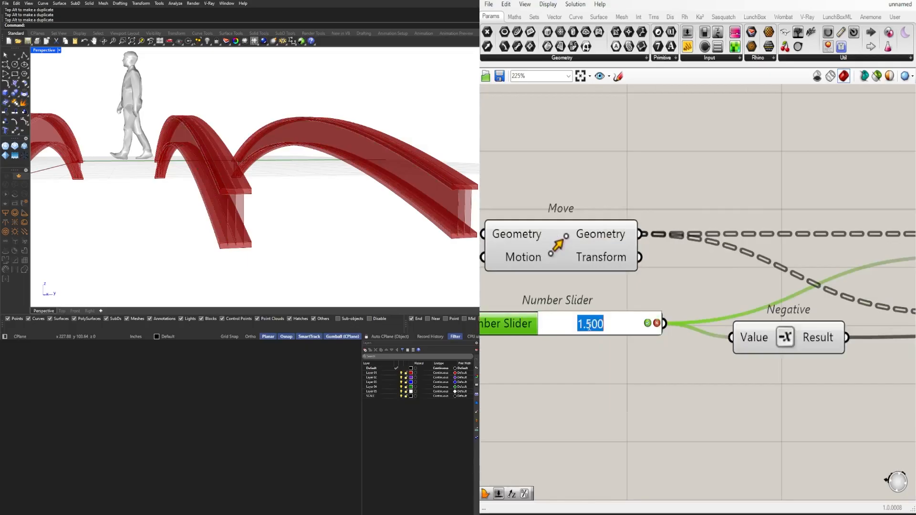
type("1")
key("Return")
scroll(557, 341, "down", 3)
scroll(762, 353, "up", 2)
scroll(763, 353, "down", 2)
Insert a Relay on the slider's output wires and shift the Negative and both Offset Surface components away from it to make room.
left_click_drag(890, 366, 647, 249)
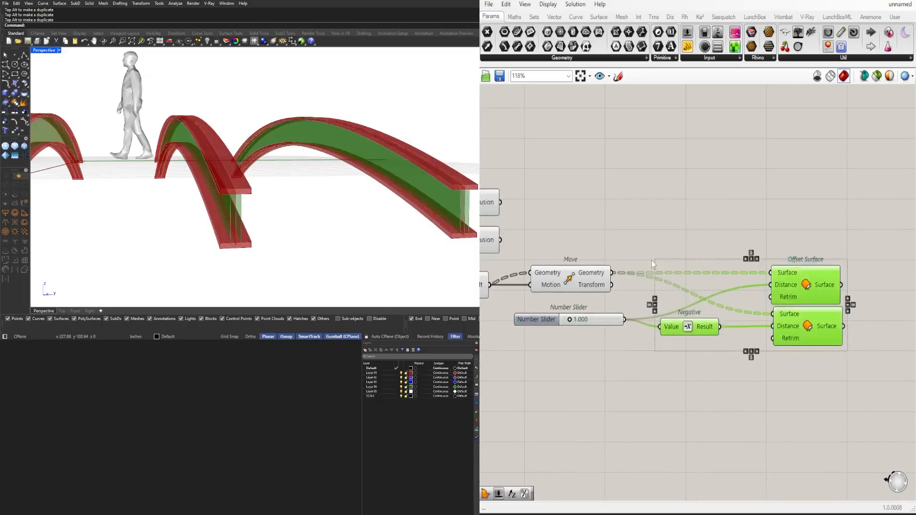
left_click(629, 322)
left_click_drag(689, 329, 703, 329)
left_click_drag(859, 395, 640, 244)
left_click_drag(729, 333, 809, 333)
left_click(686, 343)
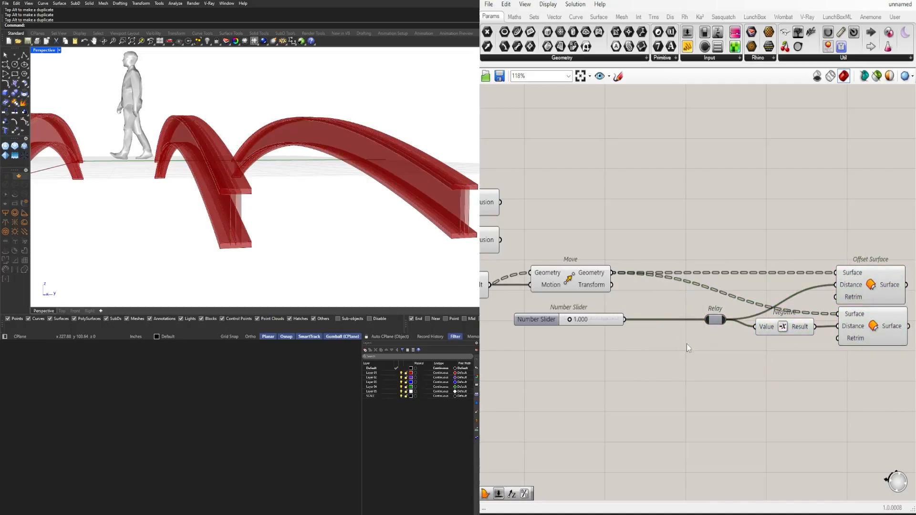
Add a Division component that divides by 2 and place it between the web slider and the Relay.
double_click(657, 352)
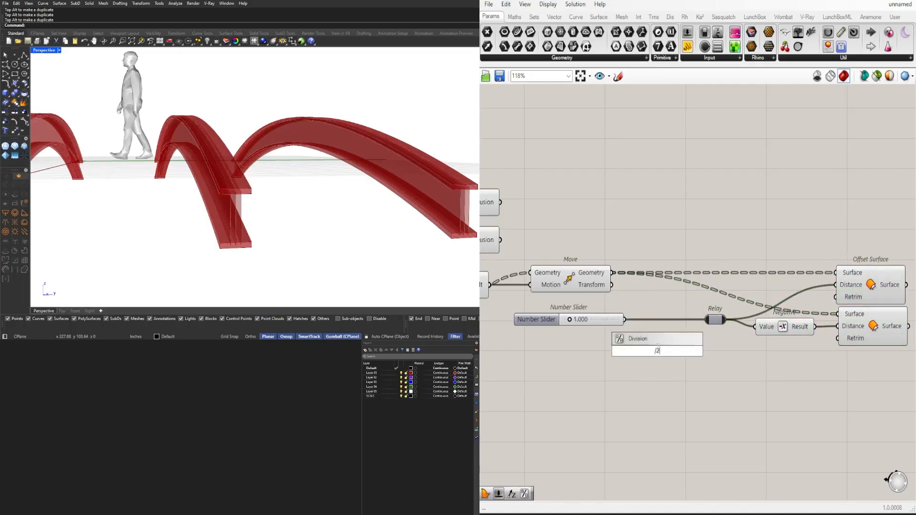
key("Return")
left_click_drag(630, 338, 679, 323)
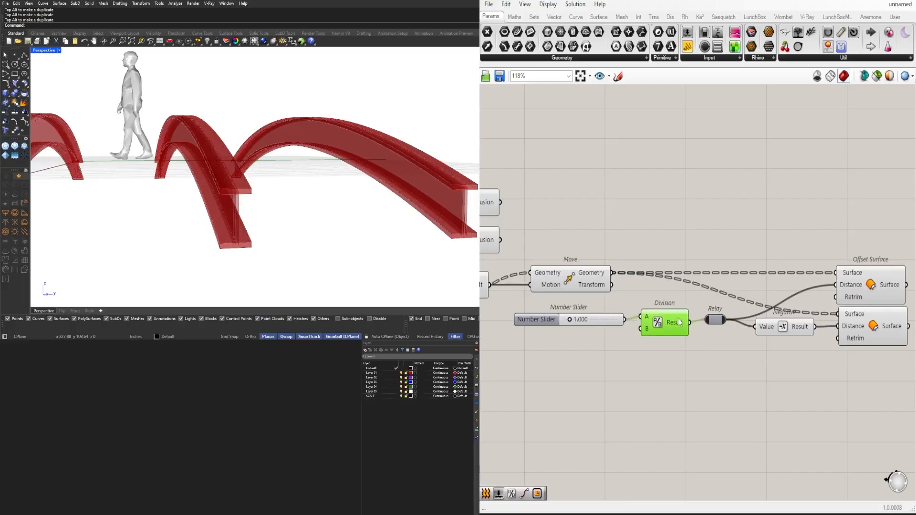
Connect the flange thickness slider that feeds Unit Z to input A of the new Division, replacing the web slider.
right_click_drag(639, 338, 860, 327)
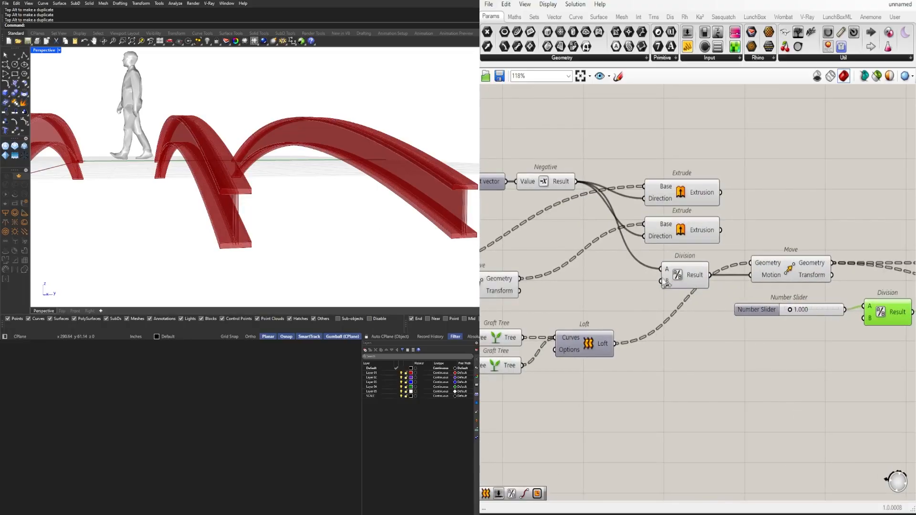
right_click_drag(666, 295, 833, 301)
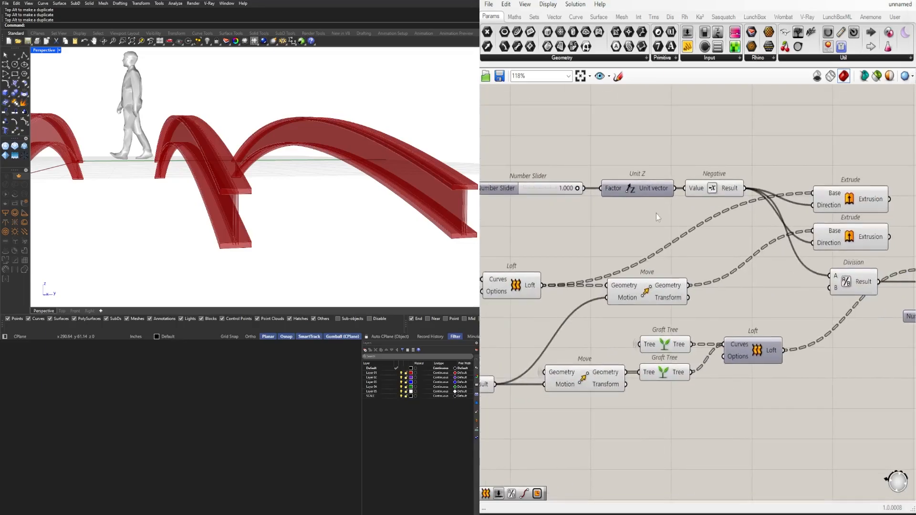
right_click_drag(656, 212, 616, 197)
scroll(550, 192, "down", 1)
left_click_drag(816, 270, 834, 280)
scroll(817, 271, "down", 2)
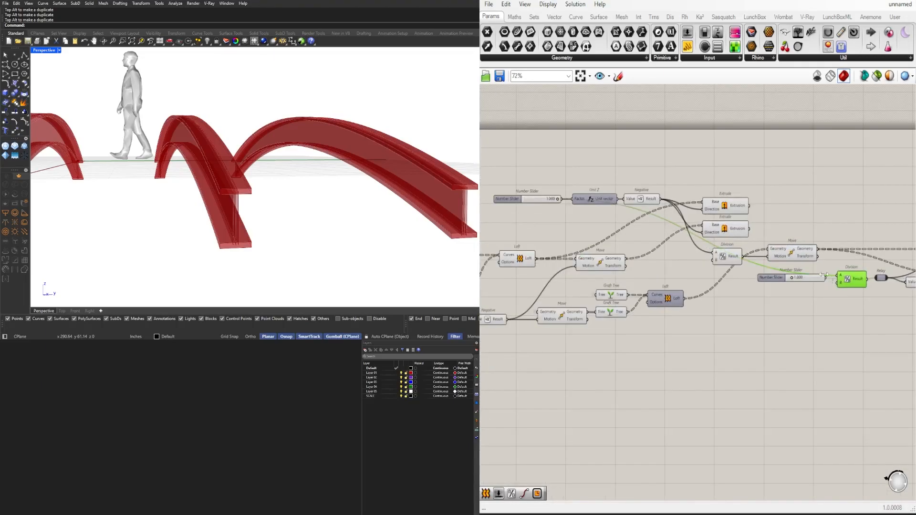
scroll(583, 228, "up", 6)
left_click_drag(774, 251, 800, 258)
Turn off the preview of the web's Move component.
scroll(791, 266, "down", 6)
right_click_drag(868, 324, 707, 299)
scroll(808, 305, "down", 1)
right_click_drag(888, 336, 735, 337)
scroll(647, 355, "down", 1)
right_click_drag(653, 368, 781, 372)
left_click(694, 379)
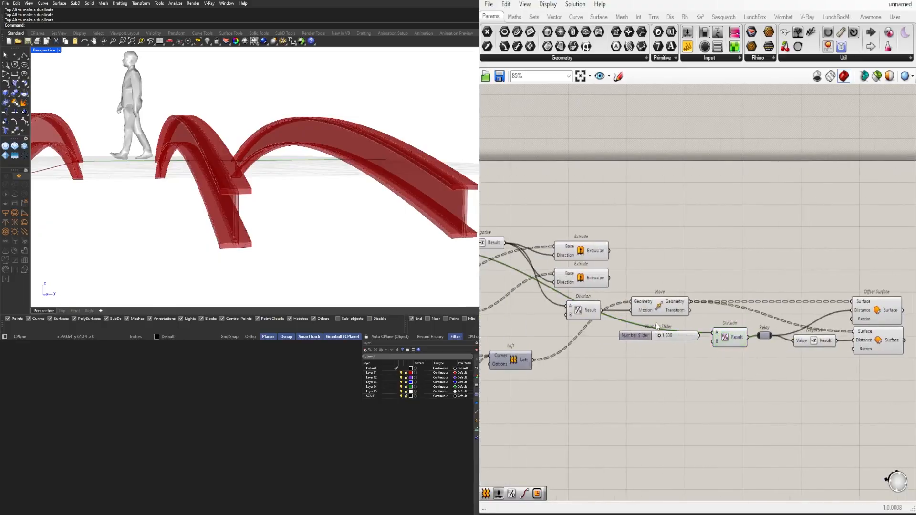
left_click(658, 312)
scroll(658, 313, "up", 3)
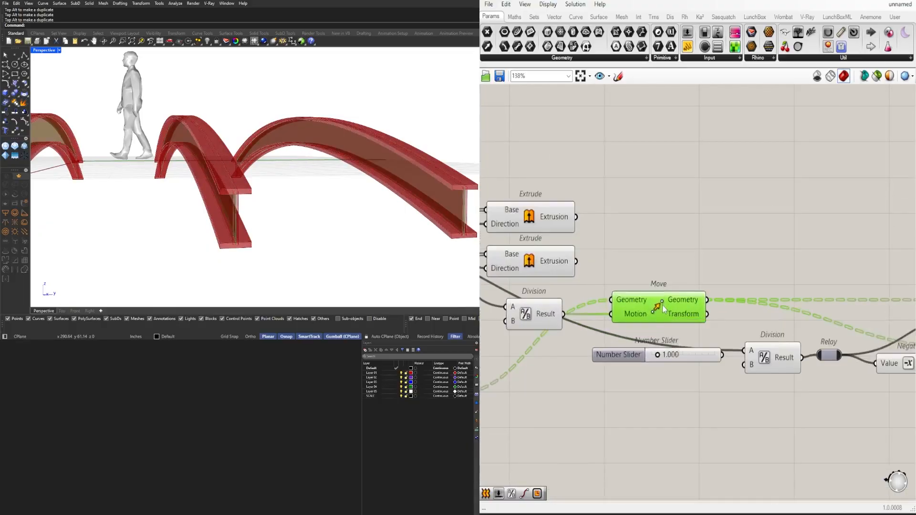
middle_click(660, 307)
left_click(690, 276)
Set the wire display of input A on the Division before the Relay to Hidden.
right_click_drag(650, 373, 734, 351)
scroll(629, 292, "down", 2)
left_click(621, 287)
left_click(758, 268)
scroll(758, 273, "down", 1)
right_click_drag(759, 274, 673, 288)
scroll(684, 319, "up", 2)
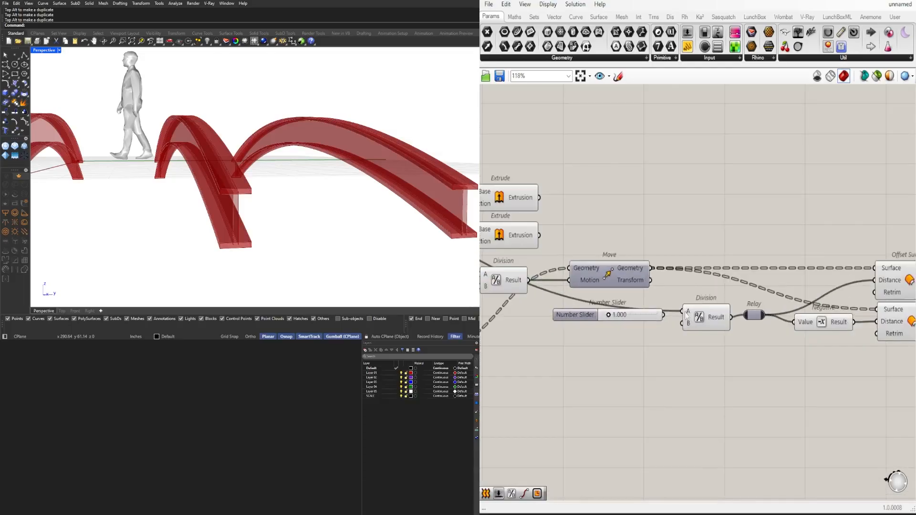
right_click(689, 315)
mouse_move(749, 342)
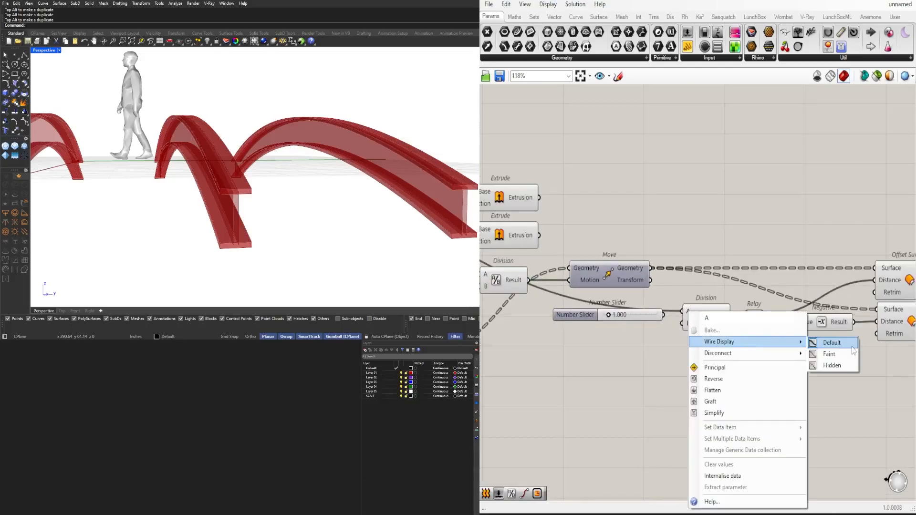
left_click(834, 366)
scroll(744, 353, "down", 5)
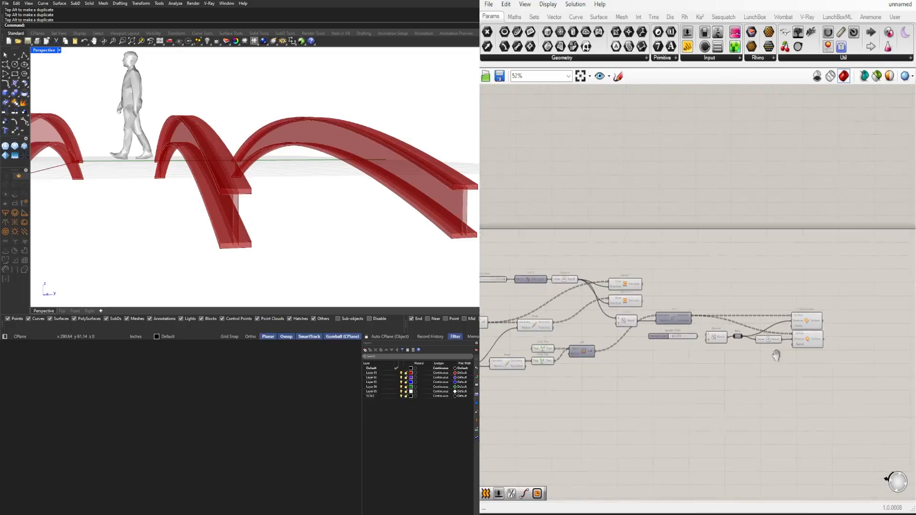
Shift the web's Move and offset components and the flange extrusion components with their slider downward to tidy the canvas.
left_click_drag(885, 384, 672, 309)
scroll(677, 315, "up", 4)
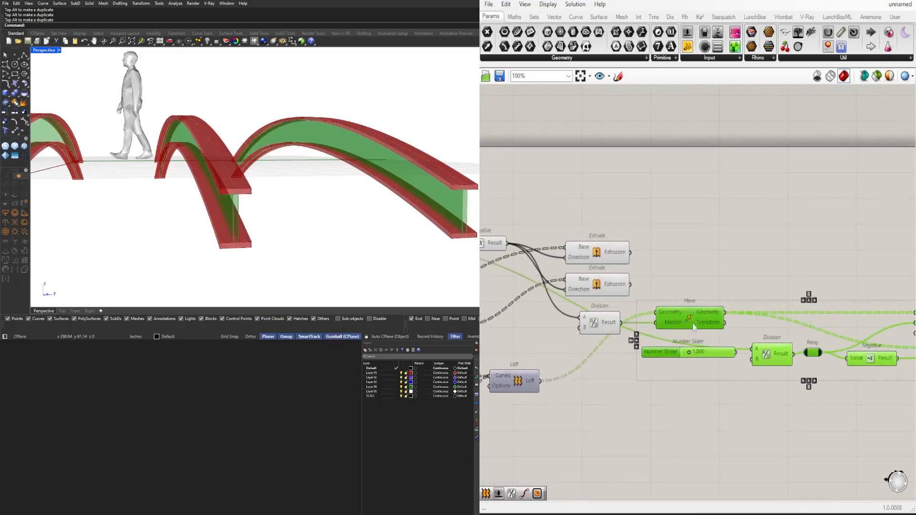
left_click(678, 342)
right_click_drag(677, 342, 824, 331)
scroll(835, 338, "down", 2)
left_click_drag(822, 331, 567, 269)
left_click_drag(763, 260, 758, 288)
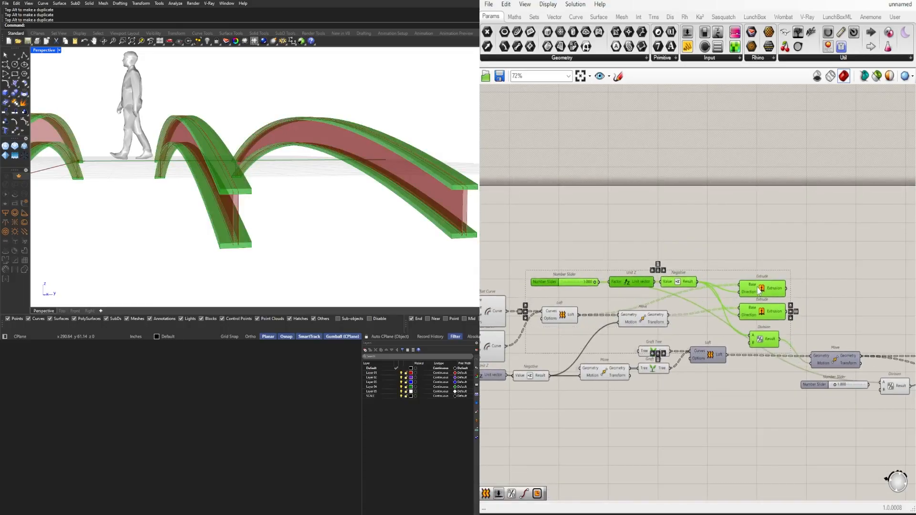
left_click(820, 274)
Select each Offset Surface component in turn and examine the two offset web faces between the flanges.
right_click_drag(819, 273, 590, 241)
scroll(775, 346, "down", 1)
scroll(794, 337, "up", 1)
left_click(795, 338)
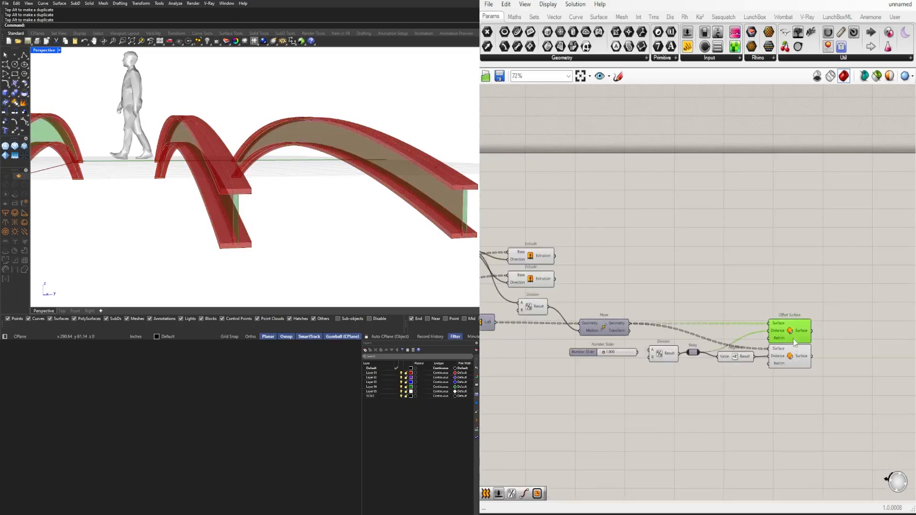
scroll(806, 363, "up", 3)
left_click(806, 360)
right_click_drag(811, 359, 721, 358)
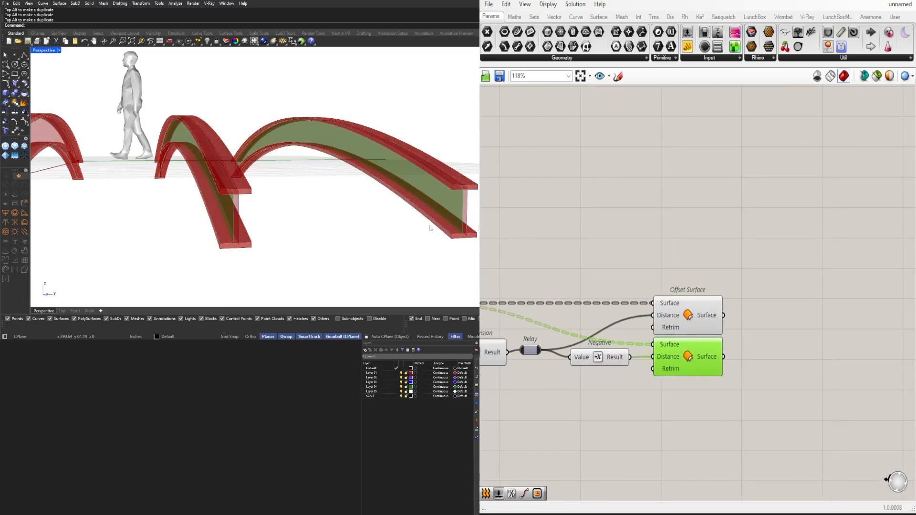
scroll(253, 241, "up", 5)
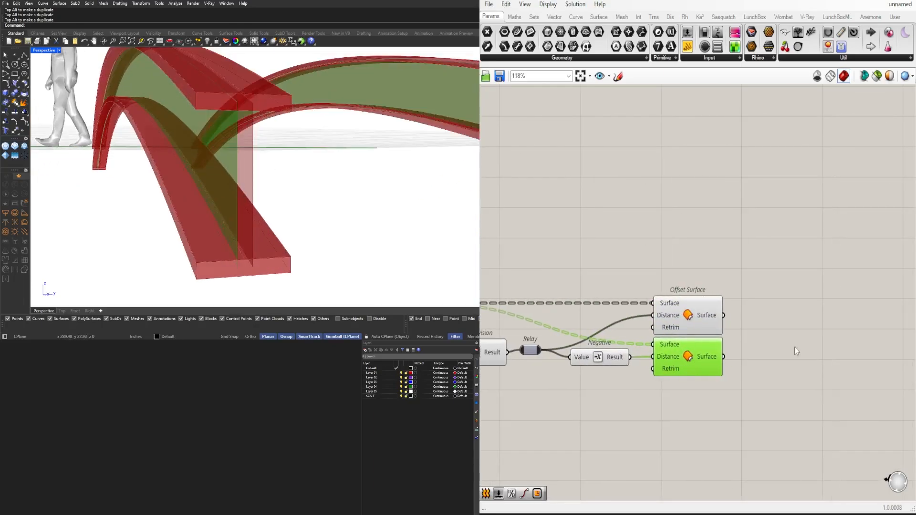
Add a Loft component, connect both Offset Surface outputs to its Curves input, and inspect the web closure.
double_click(818, 352)
type("loft")
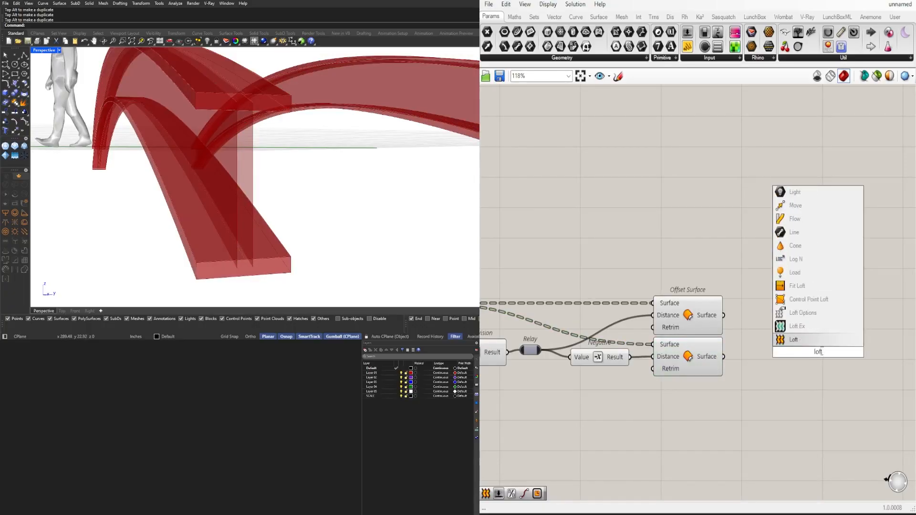
left_click(796, 340)
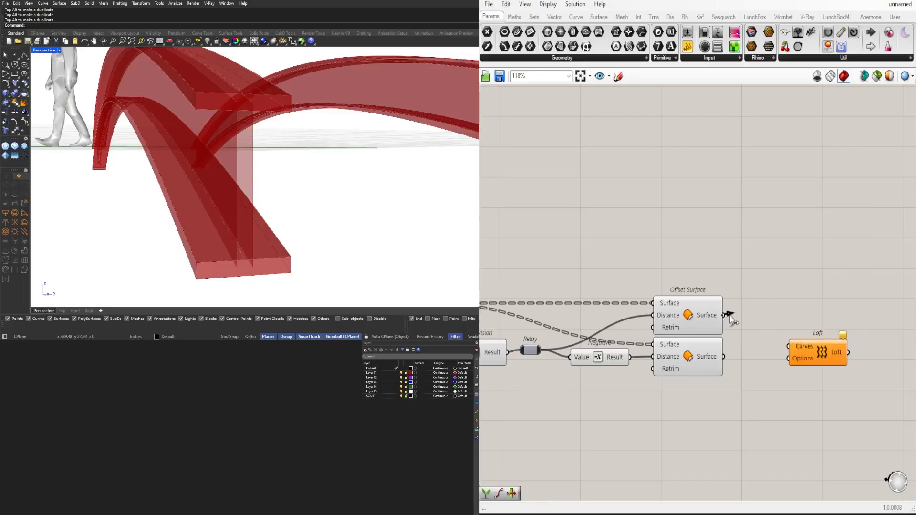
left_click_drag(765, 342, 795, 343, "shift")
right_click_drag(306, 176, 257, 159)
right_click_drag(215, 108, 234, 134)
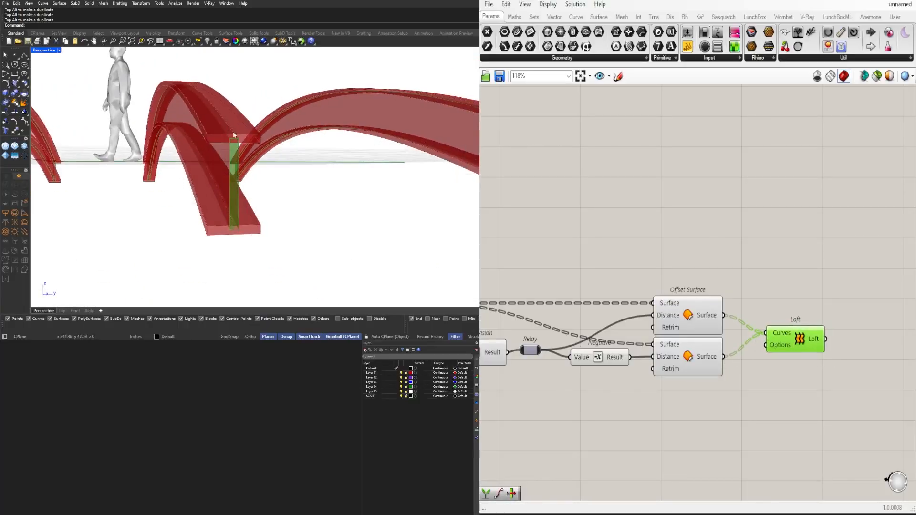
Turn off the preview of the two flange Extrude components.
scroll(731, 279, "down", 4)
right_click_drag(643, 277, 742, 309)
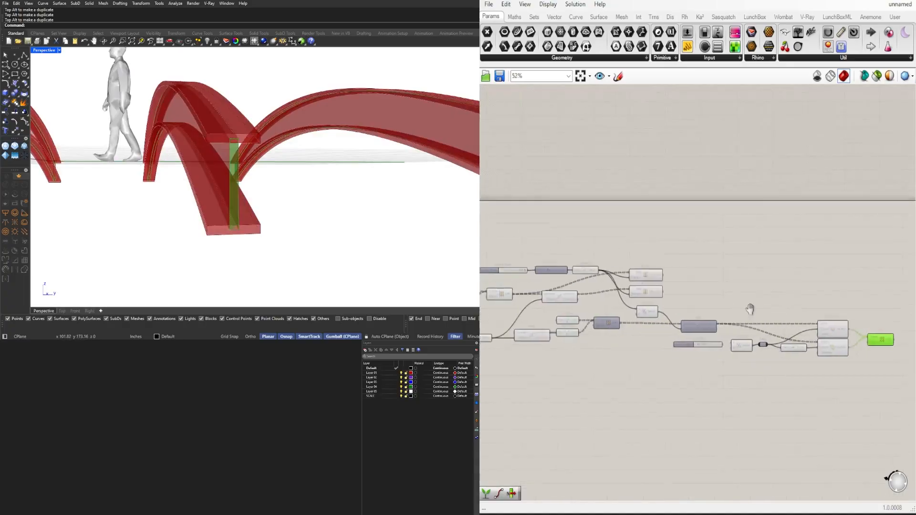
scroll(603, 306, "up", 4)
left_click_drag(719, 297, 661, 229)
middle_click(692, 226)
left_click(717, 196)
Add a Brep Join component after the Loft and connect the web surfaces to its Breps input.
right_click_drag(838, 288, 517, 231)
left_click_drag(706, 342, 601, 262)
right_click_drag(276, 120, 265, 139)
left_click(714, 283)
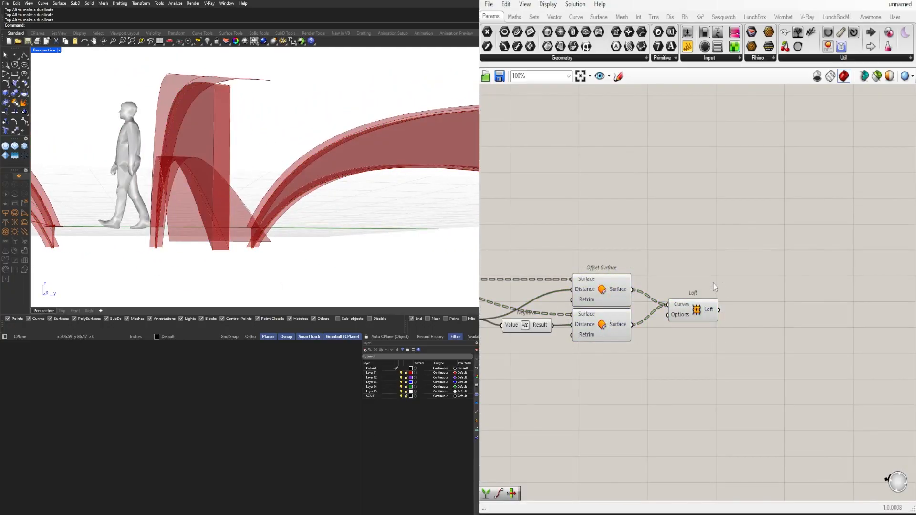
type("join")
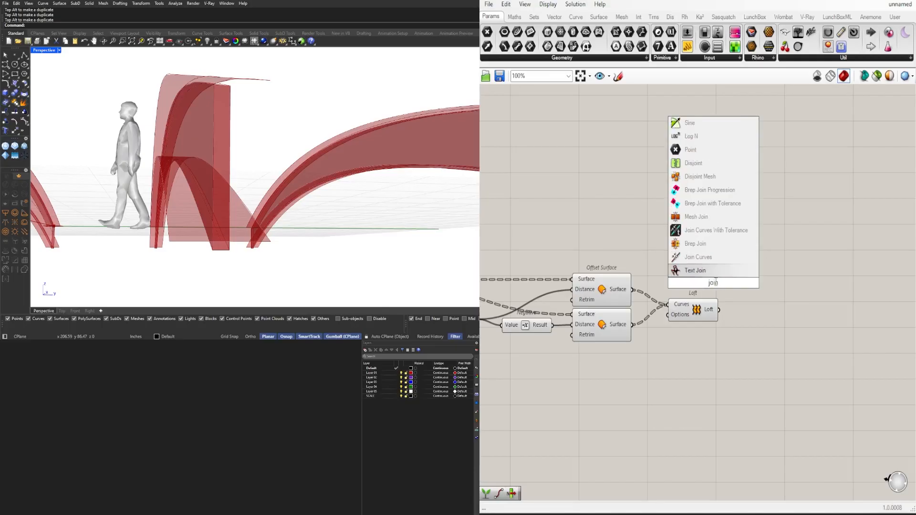
left_click(695, 244)
left_click_drag(676, 284, 751, 291)
Flatten the Breps input of Brep Join and connect the Loft output to it along with both offset surfaces.
right_click(758, 292)
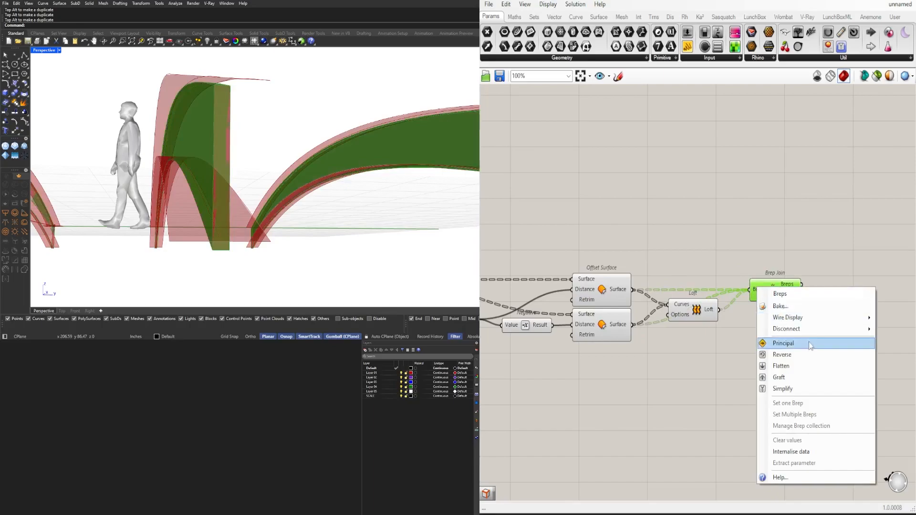
left_click(795, 371)
left_click_drag(775, 295, 764, 279)
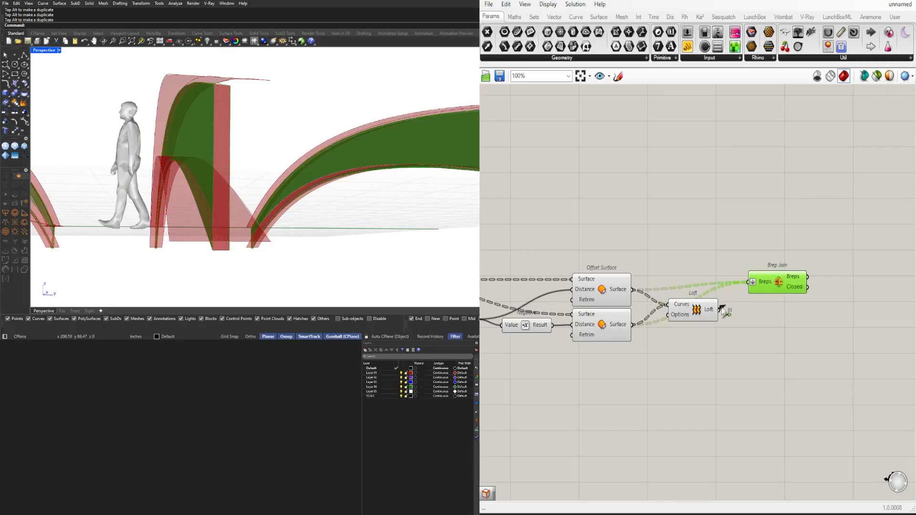
left_click_drag(750, 285, 751, 284, "shift")
left_click_drag(775, 288, 772, 296)
left_click(769, 309)
Hide the wires going into Brep Join and align the component with the Loft.
right_click(761, 289)
mouse_move(822, 325)
left_click(904, 343)
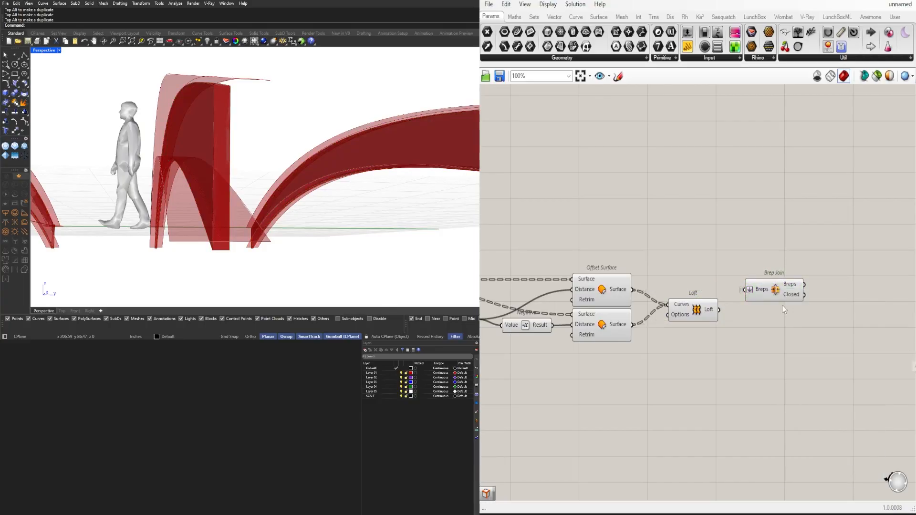
left_click_drag(775, 291, 761, 311)
left_click(757, 295)
left_click(762, 311)
left_click(735, 363)
Turn off the preview of the web's offset and Loft components ahead of Brep Join.
scroll(735, 362, "down", 4)
left_click_drag(852, 317, 659, 246)
middle_click(689, 240)
left_click(711, 215)
right_click_drag(882, 297, 729, 298)
left_click(732, 298)
left_click(676, 357)
Set the slider beside the web's offset Division to 2.042.
scroll(519, 286, "up", 8)
left_click_drag(565, 297, 589, 300)
scroll(674, 285, "down", 5)
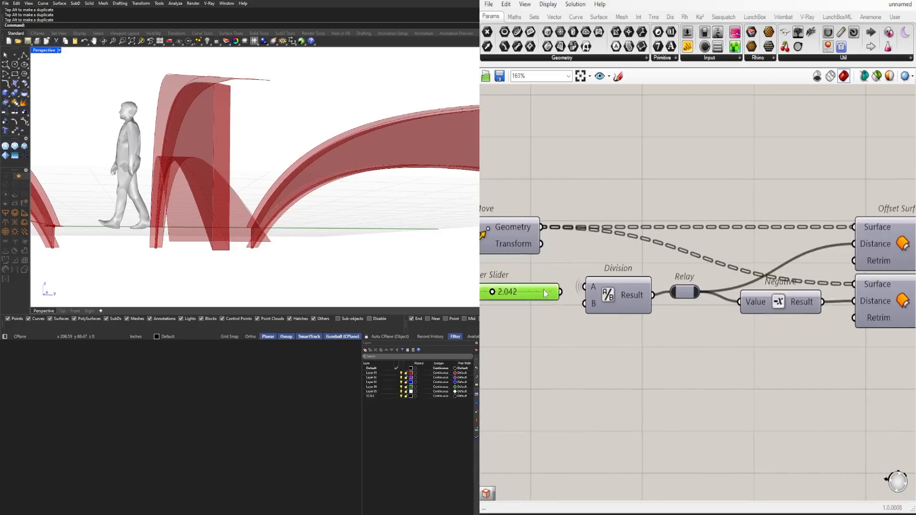
scroll(602, 300, "down", 4)
Set the flange thickness slider's maximum to 2 and adjust its value slightly.
scroll(620, 214, "up", 3)
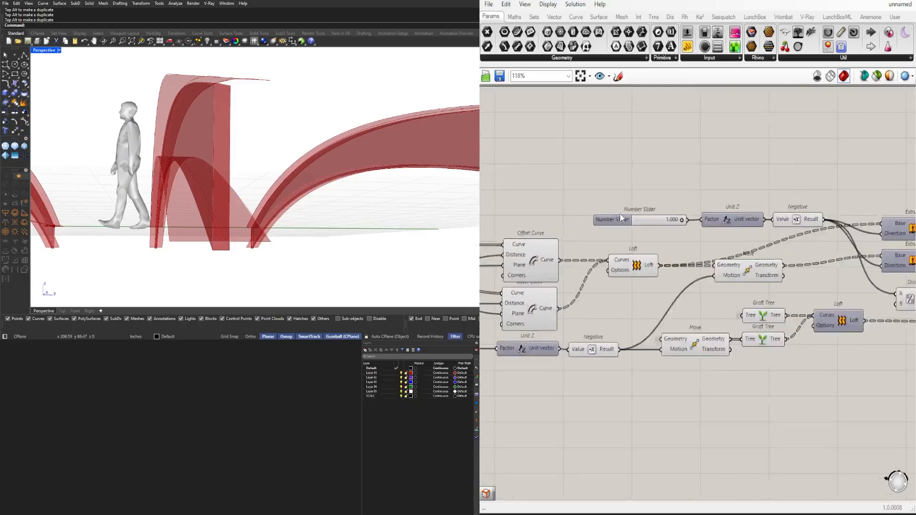
scroll(620, 213, "up", 2)
double_click(613, 220)
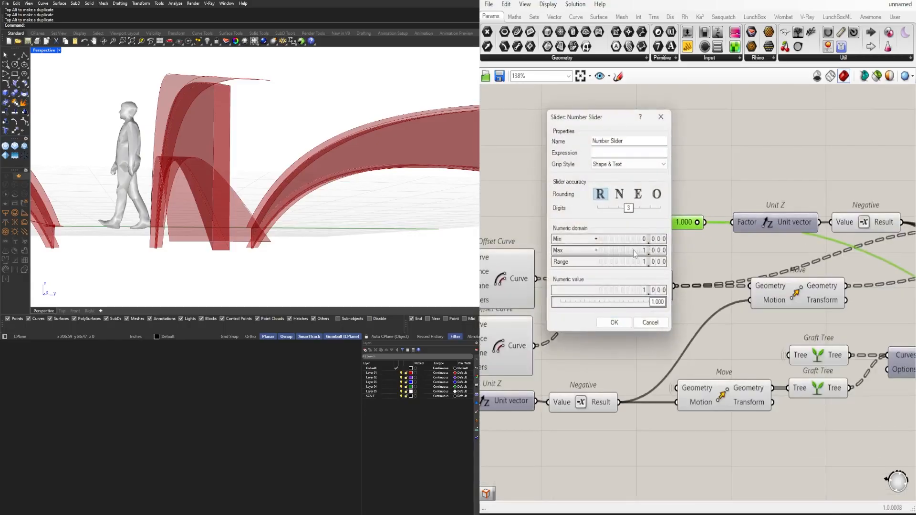
double_click(633, 250)
type("2")
key("Return")
left_click(613, 323)
scroll(673, 230, "up", 4)
mouse_move(654, 222)
left_mouse_down()
mouse_move(697, 223)
mouse_move(606, 222)
mouse_move(698, 222)
mouse_move(659, 224)
left_mouse_up()
scroll(706, 287, "down", 5)
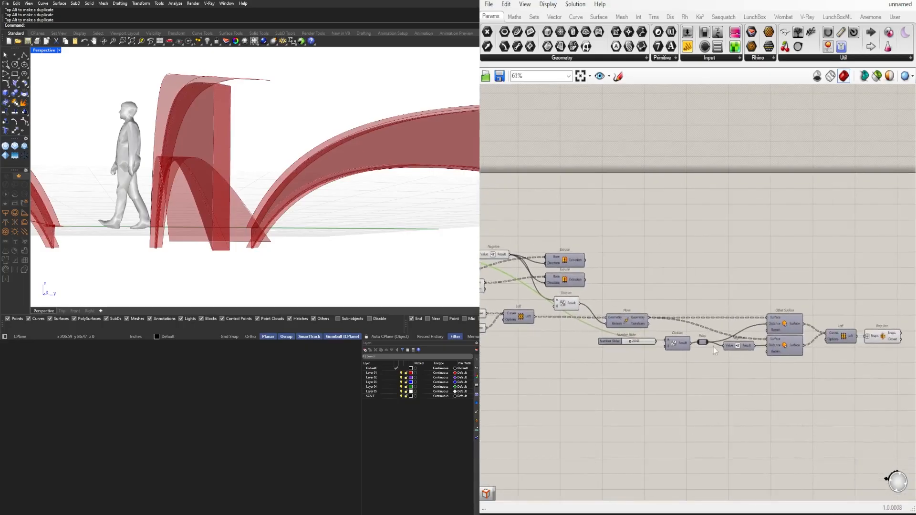
scroll(670, 356, "up", 5)
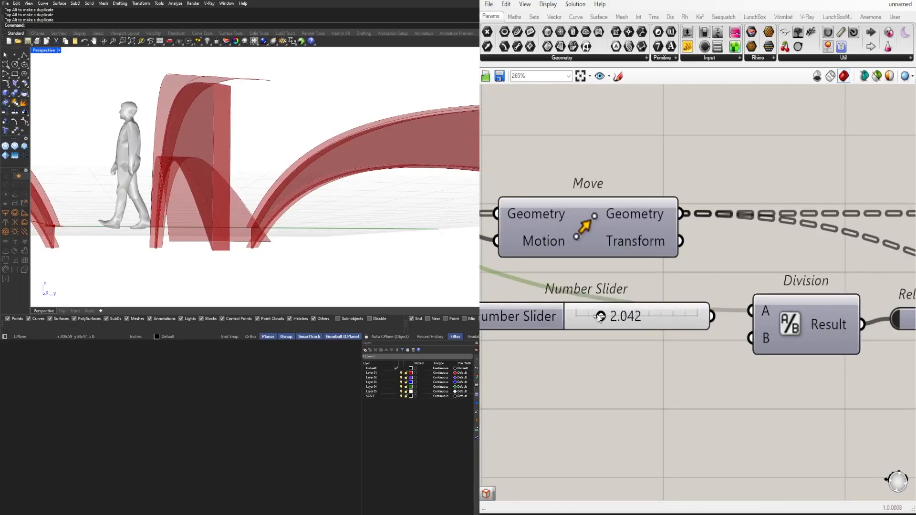
Turn on the preview of the web's Loft component ahead of Brep Join.
scroll(660, 337, "down", 5)
right_click_drag(780, 360, 647, 348)
right_click_drag(854, 352, 656, 342)
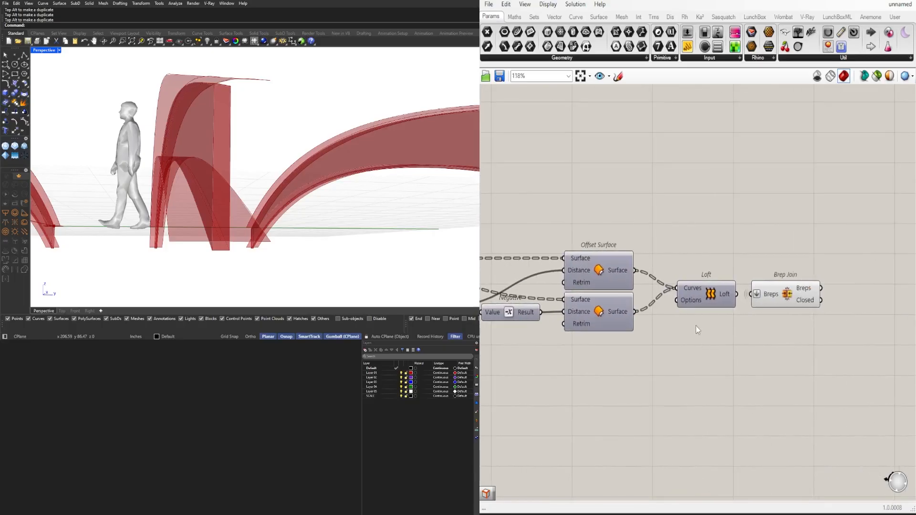
left_click(779, 292)
left_click_drag(723, 316, 710, 256)
middle_click(711, 255)
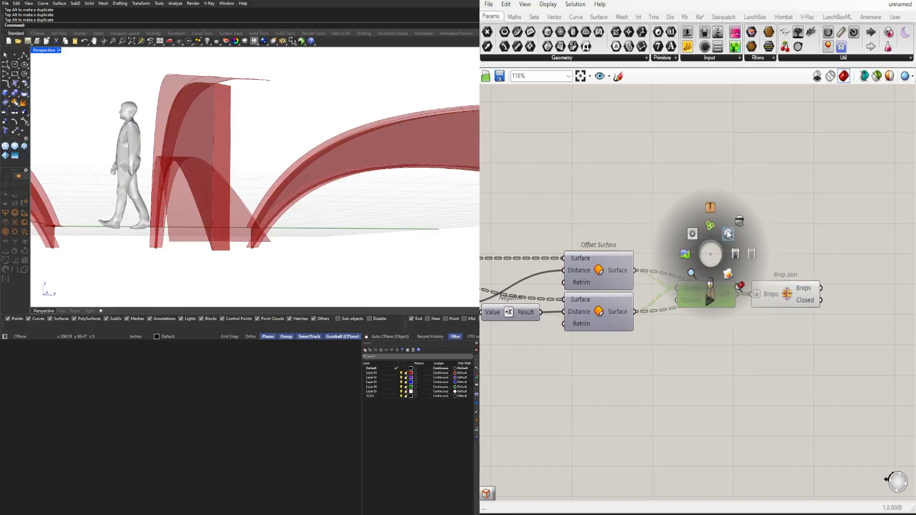
left_click(727, 230)
middle_click(714, 255)
left_click(735, 232)
Turn on the preview of the two flange Extrude components.
scroll(721, 239, "down", 3)
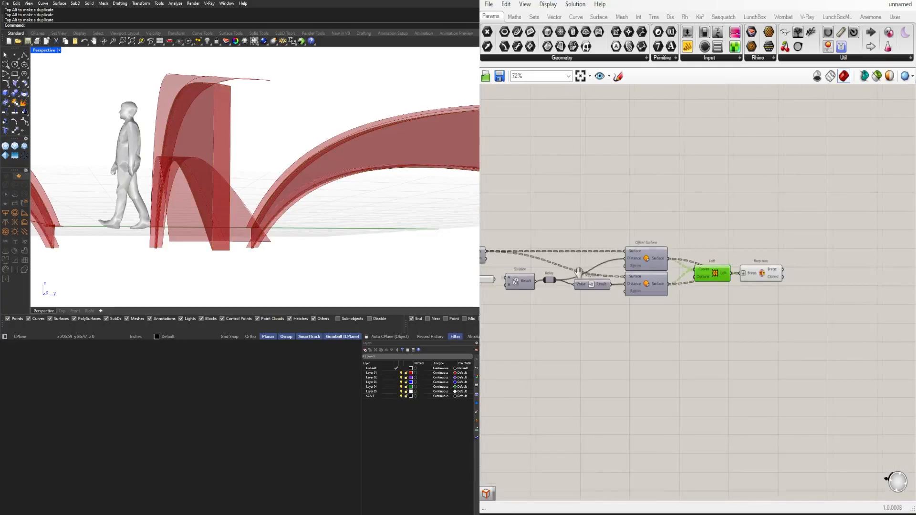
right_click_drag(541, 271, 788, 280)
left_click_drag(656, 184, 653, 180)
middle_click(666, 161)
left_click(684, 142)
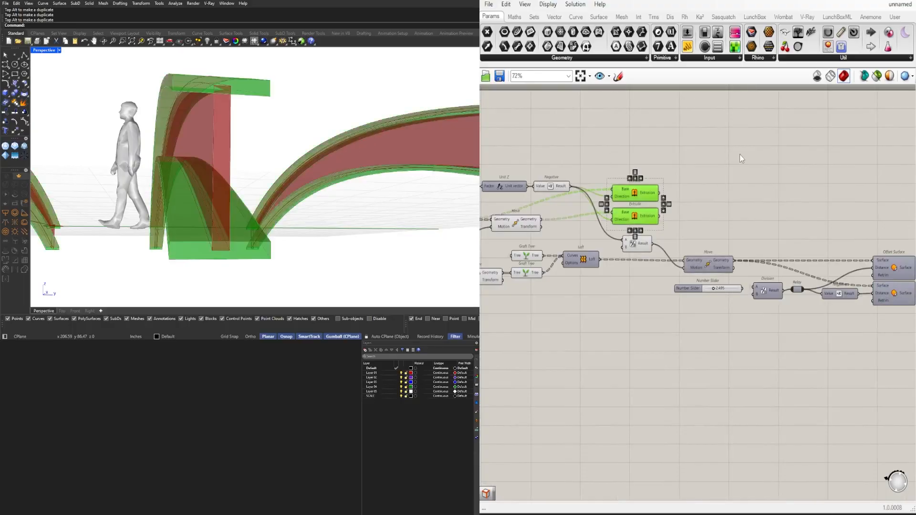
left_click(740, 153)
Add a Solid Union component beside the flange Extrude components and connect their Extrusion outputs to its Breps input.
scroll(821, 229, "down", 3)
scroll(730, 286, "up", 1)
right_click_drag(833, 247, 784, 299)
scroll(736, 292, "up", 3)
right_click_drag(546, 245, 728, 243)
right_click_drag(411, 178, 363, 186)
scroll(643, 227, "up", 2)
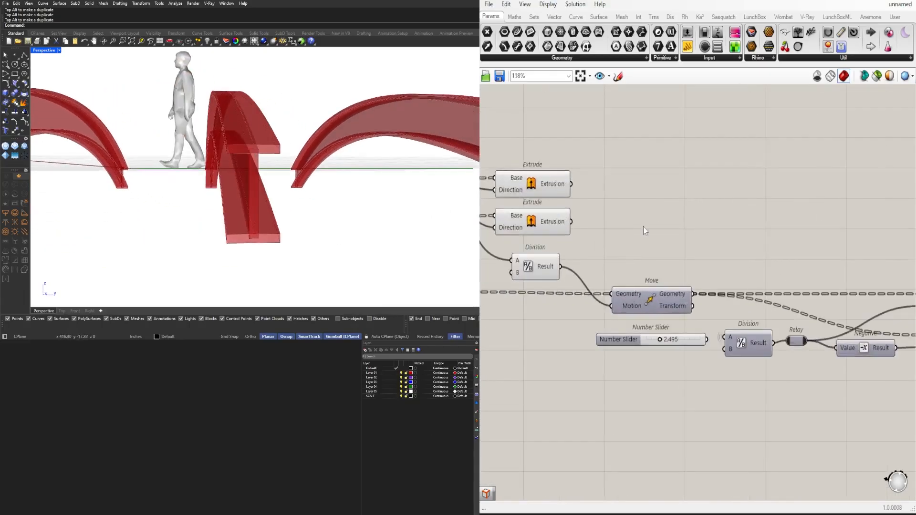
double_click(643, 227)
type("union")
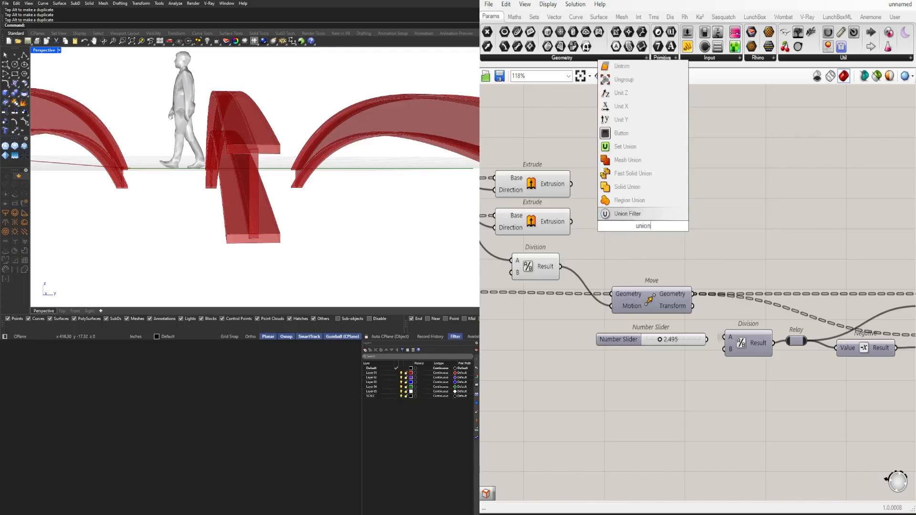
left_click(627, 187)
left_click(568, 190)
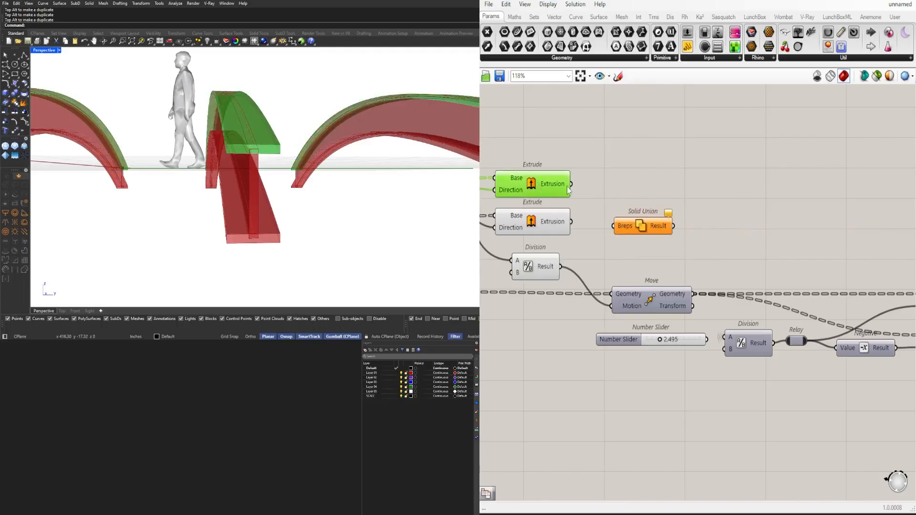
left_click_drag(590, 200, 613, 225)
Move Solid Union past Brep Join and add Brep Join's Breps output to its Breps input.
right_click_drag(640, 227, 566, 226)
scroll(566, 225, "down", 1)
left_click_drag(565, 225, 806, 267)
scroll(566, 225, "down", 6)
scroll(687, 228, "up", 5)
scroll(802, 273, "up", 4)
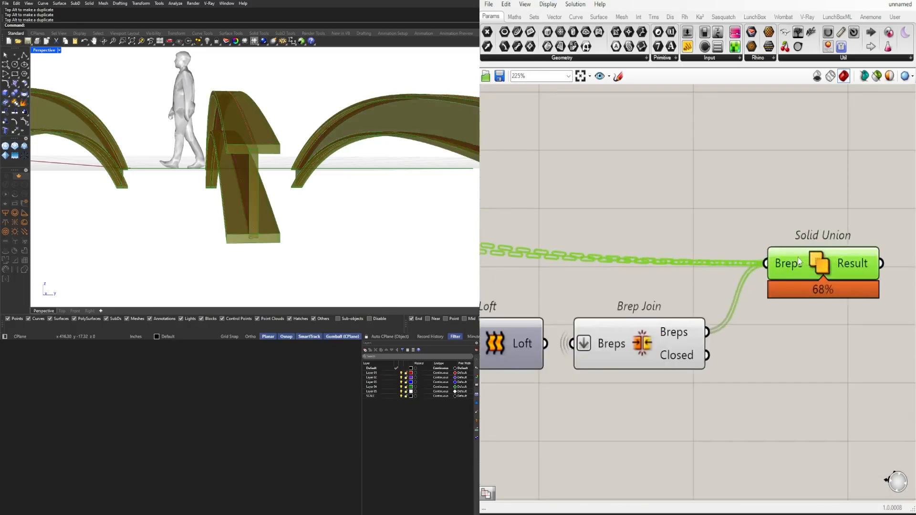
mouse_move(795, 269)
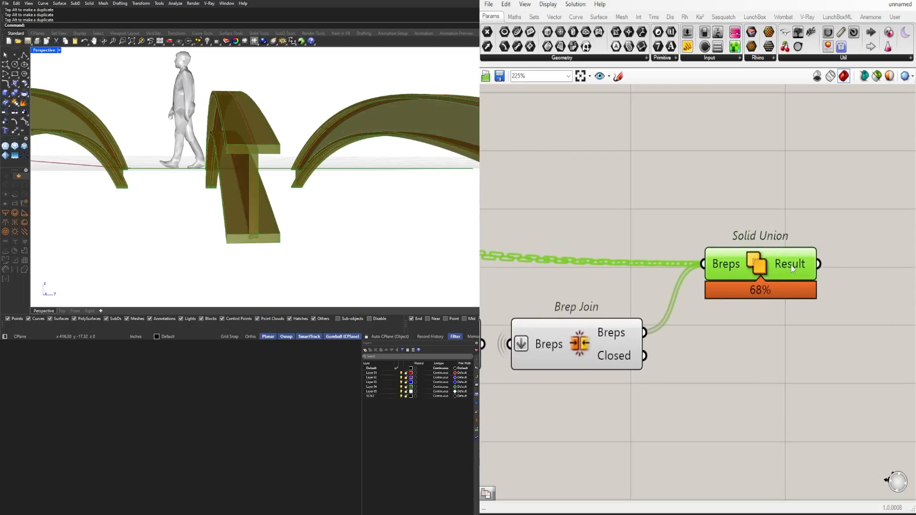
Flatten the Breps input of Solid Union.
scroll(267, 155, "down", 4)
right_click_drag(167, 143, 201, 159)
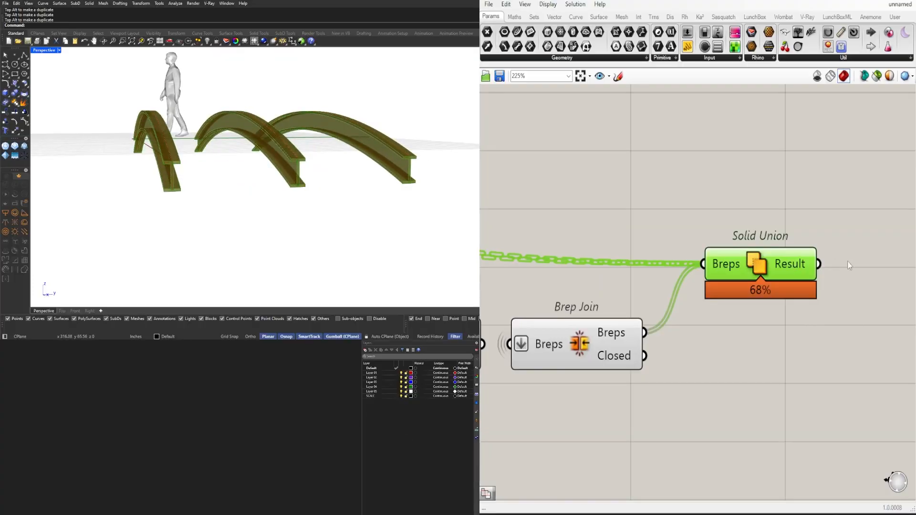
scroll(794, 264, "up", 2)
right_click(663, 268)
left_click(690, 345)
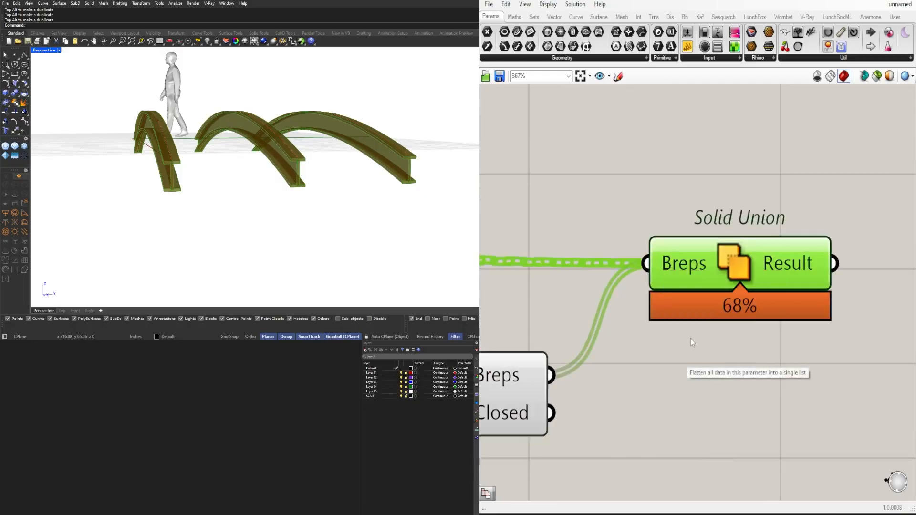
mouse_move(801, 268)
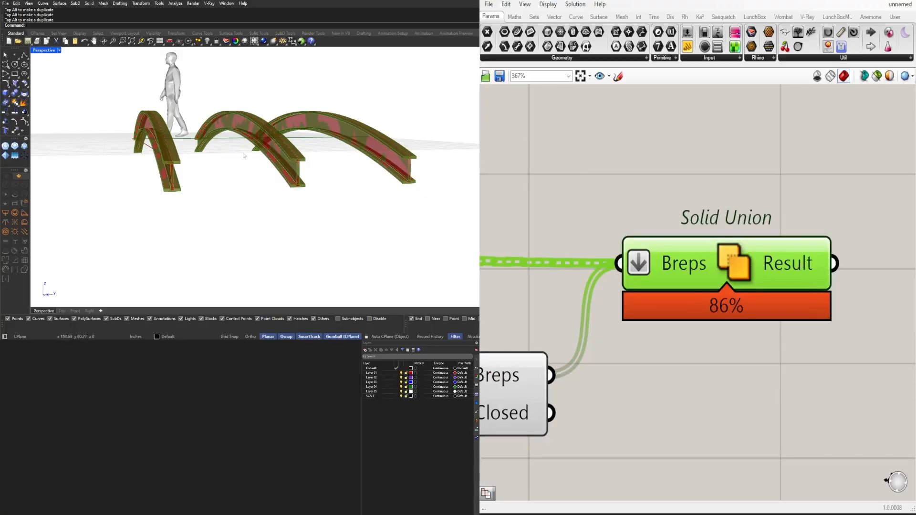
Turn off the preview of the web's Loft and Brep Join components.
right_click_drag(744, 272, 634, 291)
left_click(784, 291)
right_click_drag(539, 315, 805, 297)
scroll(801, 307, "down", 5)
left_click_drag(715, 380, 662, 315)
middle_click(676, 300)
left_click(705, 268)
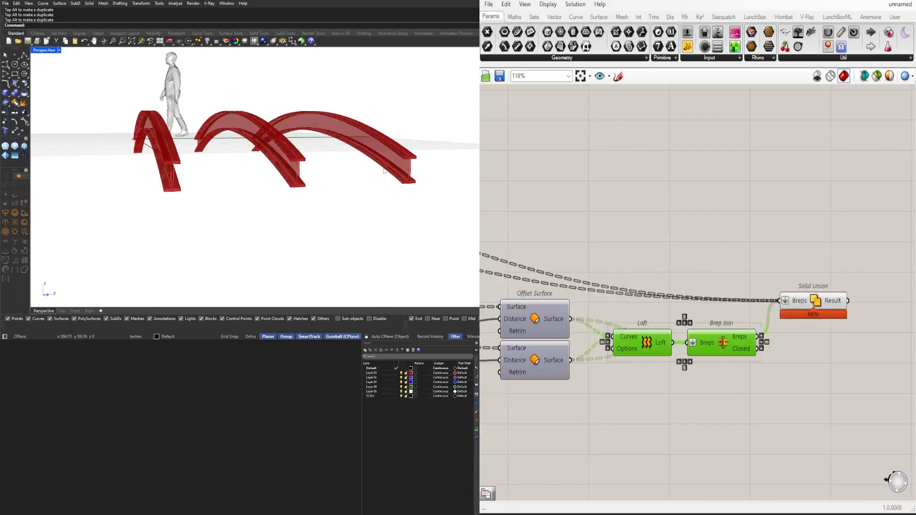
Turn off the preview of the components upstream of the web's offsets, including both flange Extrudes.
scroll(442, 151, "up", 6)
scroll(734, 266, "down", 4)
right_click_drag(594, 279, 766, 299)
left_click_drag(761, 351, 516, 214)
middle_click(523, 213)
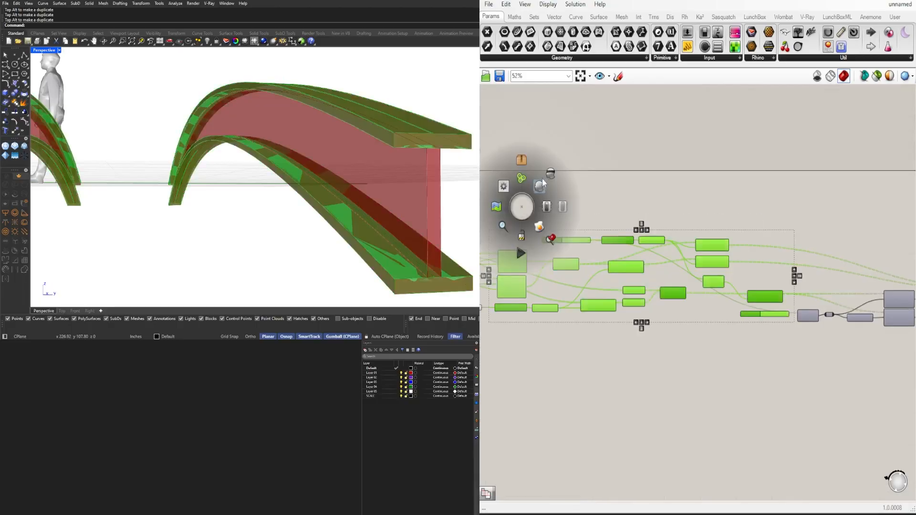
left_click(548, 171)
scroll(643, 277, "down", 3)
scroll(642, 281, "up", 5)
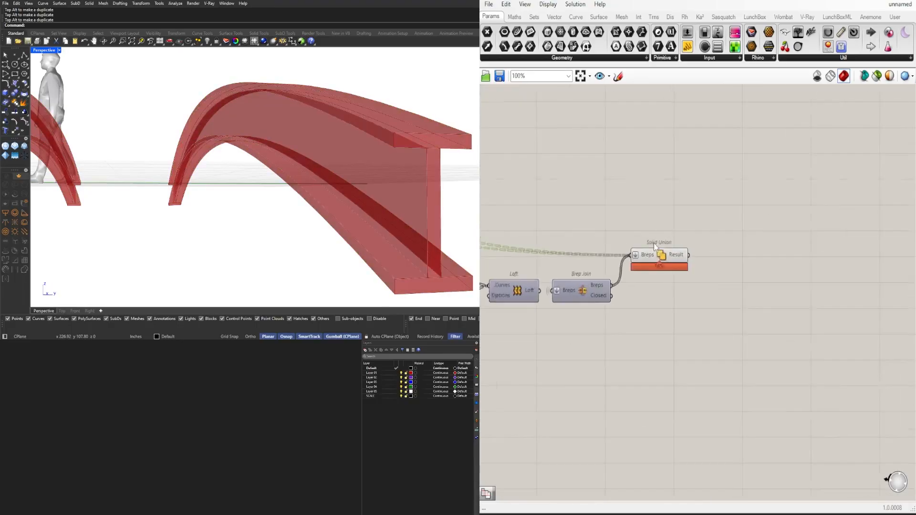
Add a Merge Faces component after Solid Union and connect the union's Result to its Brep input.
right_click_drag(429, 145, 428, 128)
scroll(428, 128, "up", 3)
scroll(332, 149, "down", 4)
right_click_drag(331, 150, 262, 214)
scroll(708, 297, "up", 1)
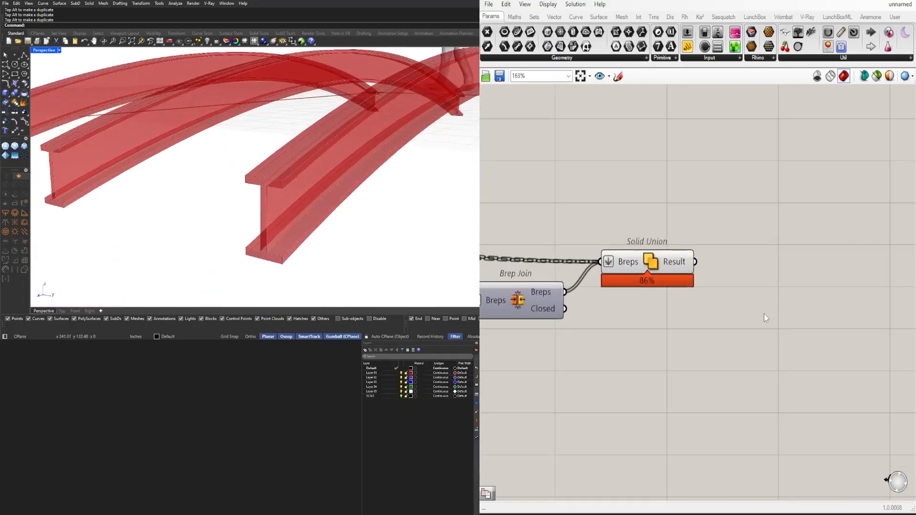
double_click(765, 313)
type("merge")
key("Up")
key("Up")
key("Return")
left_click_drag(723, 316, 724, 315)
left_click_drag(755, 320, 754, 268)
Turn off the preview of the Solid Union component.
scroll(742, 285, "down", 3)
right_click_drag(685, 321, 766, 322)
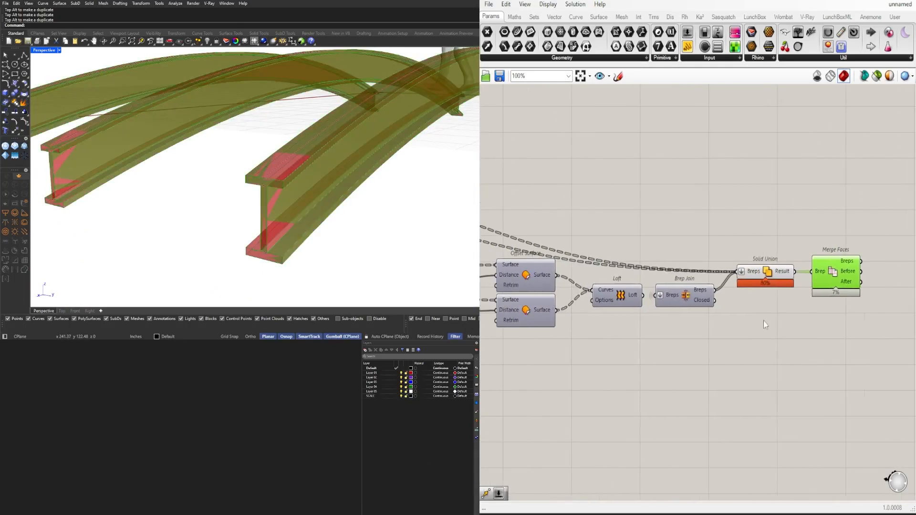
left_click_drag(759, 314, 704, 240)
middle_click(720, 218)
left_click(748, 185)
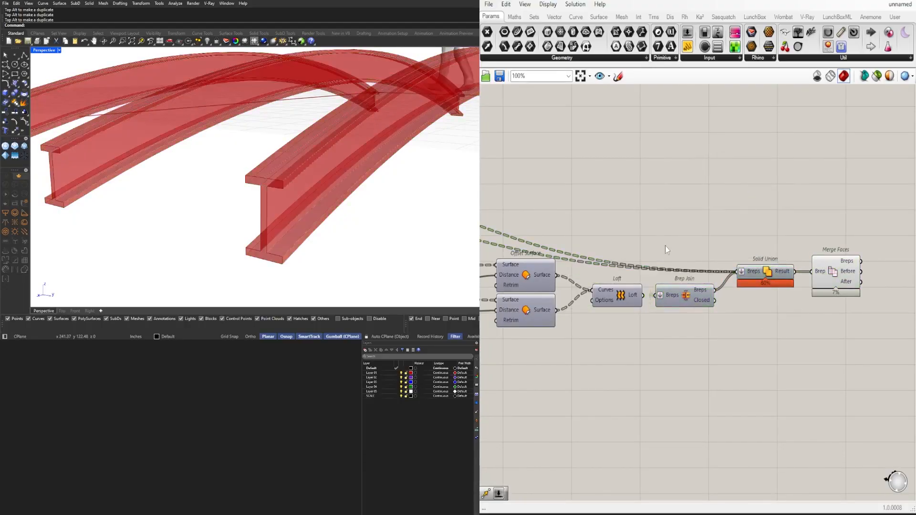
Hide the wires going into Solid Union and align it with Merge Faces beside Brep Join.
scroll(715, 305, "down", 6)
right_click(831, 318)
left_click(772, 313)
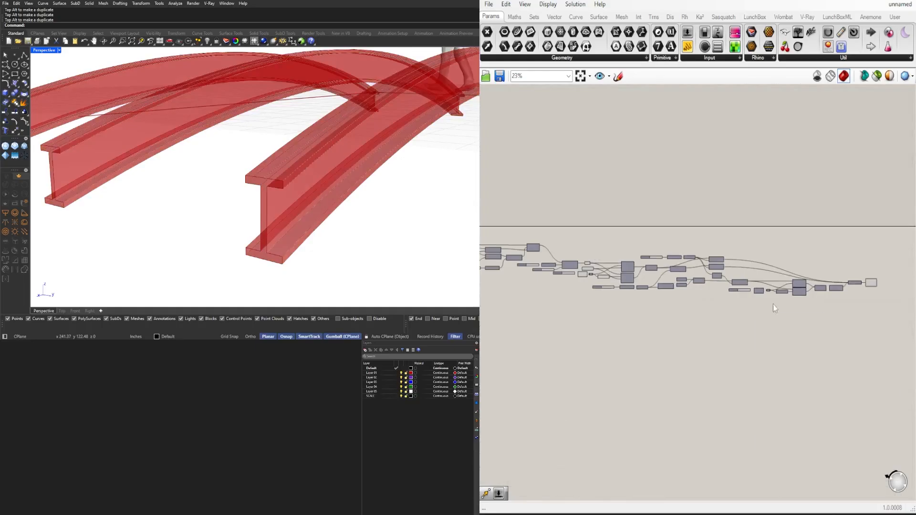
scroll(768, 305, "up", 10)
right_click(690, 282)
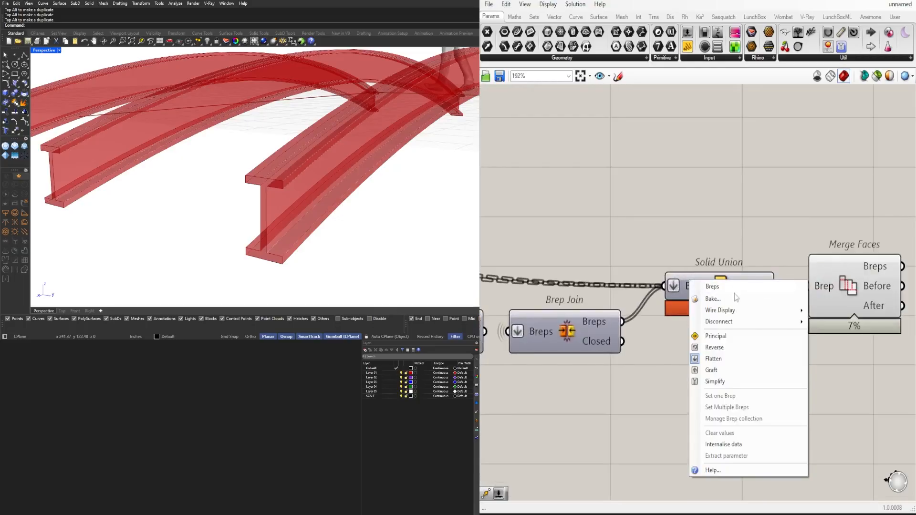
mouse_move(790, 311)
left_click(827, 334)
left_click_drag(842, 355, 681, 321)
left_click(708, 266)
Shorten the arches' span by lowering the slider that feeds the Unit X vector.
scroll(326, 194, "down", 5)
right_click_drag(325, 194, 367, 190)
right_click_drag(234, 224, 352, 214, "shift")
scroll(351, 215, "down", 5)
right_click_drag(307, 191, 313, 241, "shift")
left_click_drag(385, 191, 256, 244)
scroll(656, 197, "down", 10)
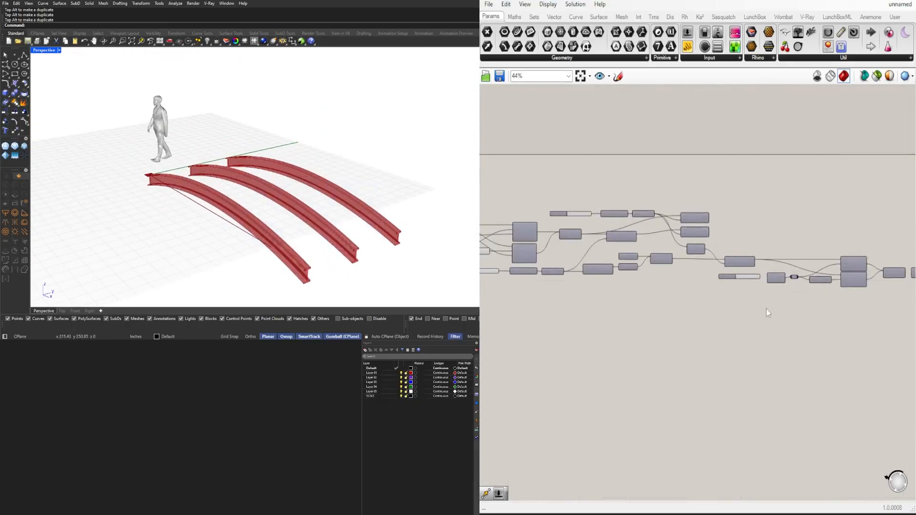
scroll(607, 293, "up", 10)
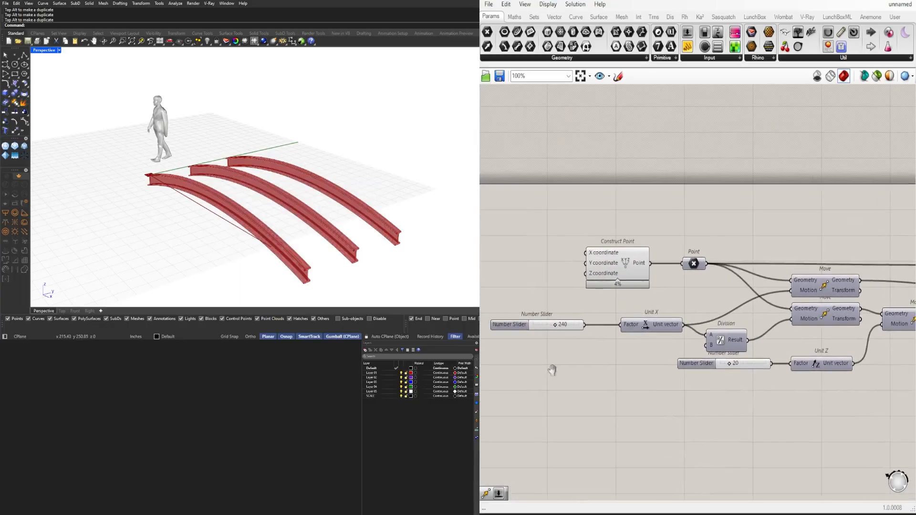
left_click_drag(643, 322, 632, 321)
Set the Linear Array's count slider to 5.
scroll(691, 393, "down", 4)
right_click_drag(844, 395, 624, 324)
scroll(644, 331, "up", 4)
scroll(631, 334, "down", 4)
right_click_drag(796, 365, 630, 370)
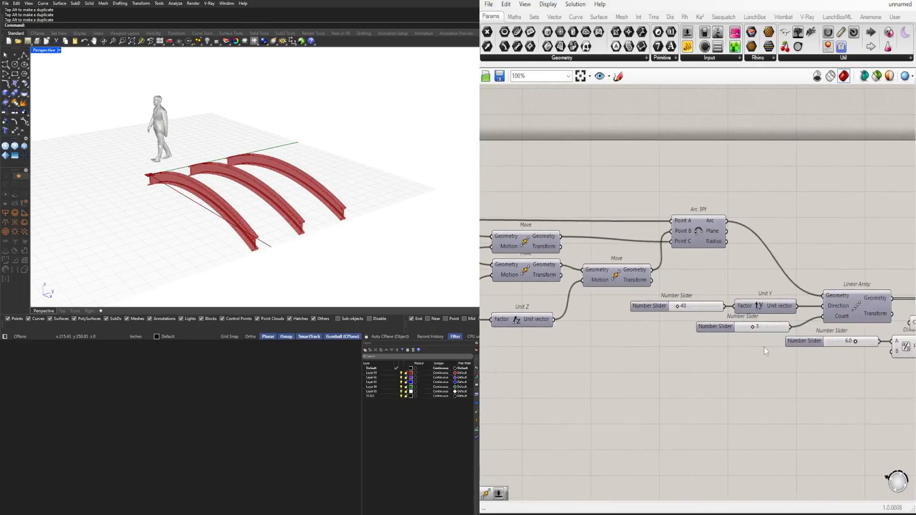
scroll(763, 347, "up", 4)
double_click(906, 330)
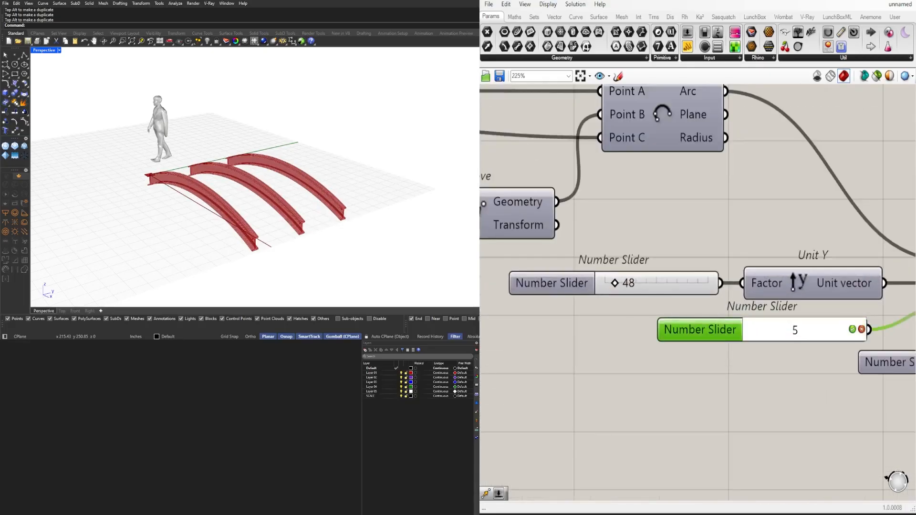
key("Return")
right_click_drag(324, 251, 352, 245)
scroll(352, 245, "down", 5)
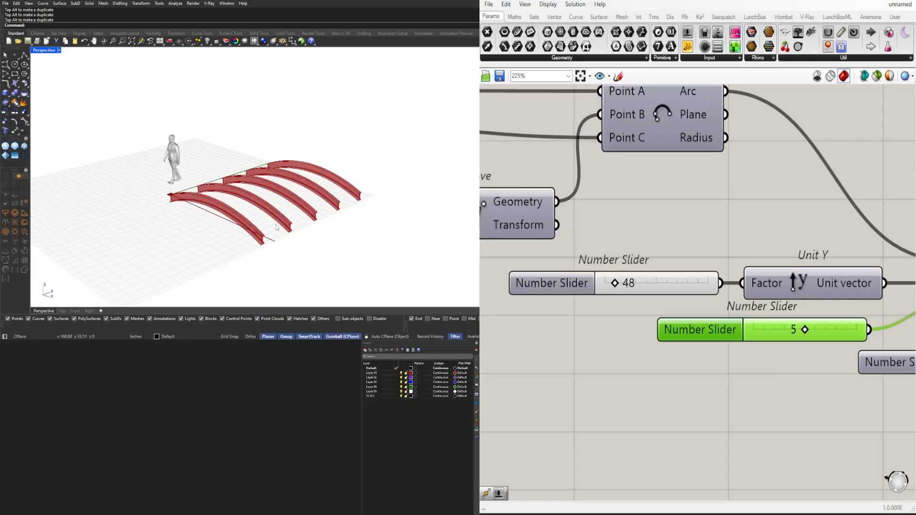
Raise the arch height slightly with the slider that feeds the first Unit Z vector.
scroll(717, 261, "down", 8)
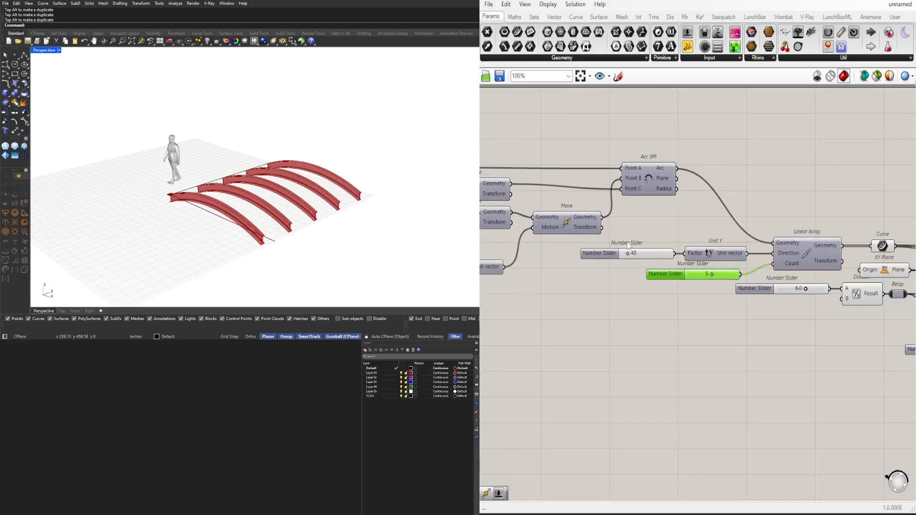
scroll(629, 328, "up", 6)
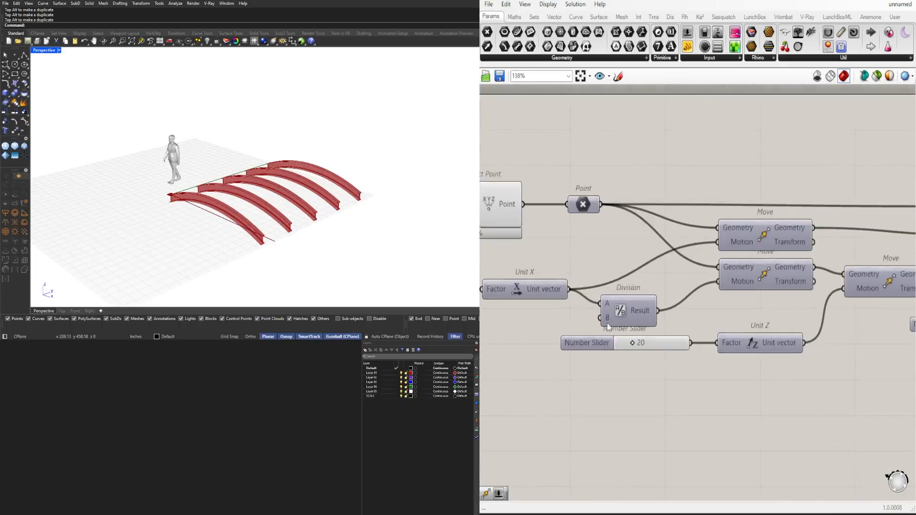
scroll(705, 352, "up", 5)
left_click_drag(715, 351, 722, 351)
Set the flange thickness slider to 1.197.
scroll(683, 287, "down", 10)
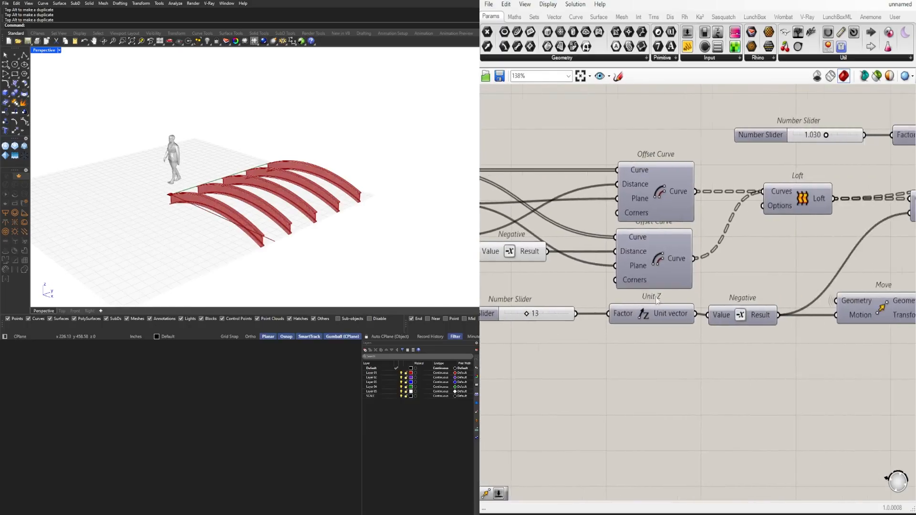
scroll(576, 217, "up", 10)
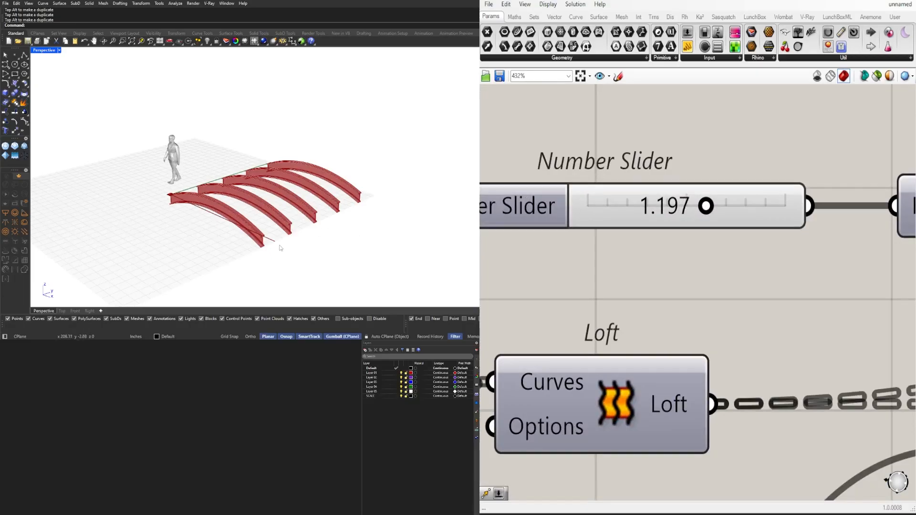
scroll(280, 247, "up", 5)
Set the web thickness slider beside the web's offset Division to 1.329.
scroll(670, 241, "down", 7)
scroll(830, 338, "up", 4)
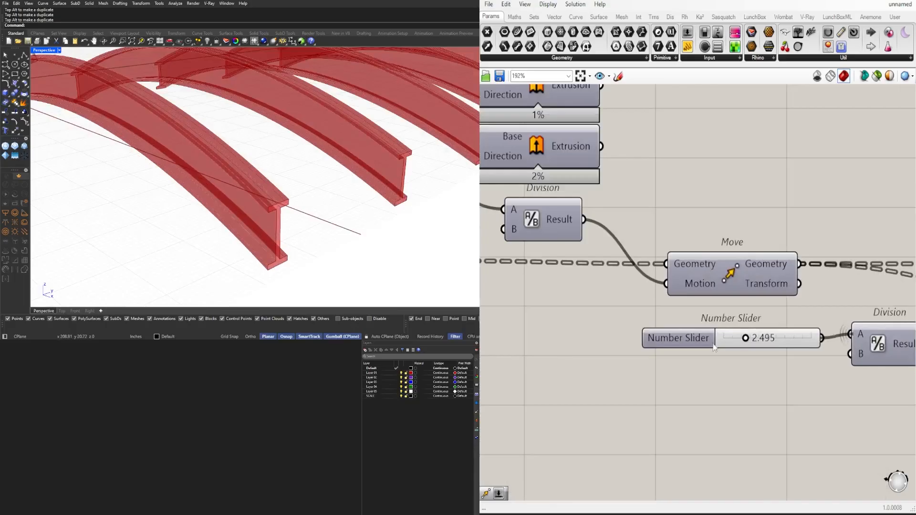
scroll(714, 350, "up", 7)
scroll(324, 234, "down", 3)
scroll(324, 234, "up", 5)
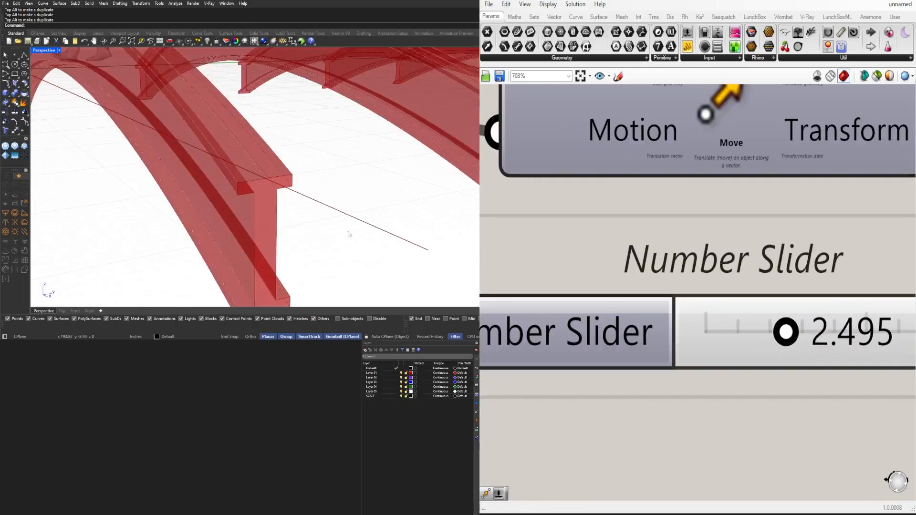
right_click_drag(769, 317, 709, 280)
scroll(339, 202, "down", 2)
right_click_drag(343, 205, 306, 165, "shift")
left_click_drag(725, 296, 688, 297)
Examine the arrayed arched I-beams beside the scale figure from several angles.
scroll(378, 213, "down", 5)
right_click_drag(378, 213, 250, 225)
scroll(266, 224, "down", 3)
right_click_drag(200, 190, 289, 194, "shift")
scroll(778, 240, "down", 1)
scroll(239, 174, "down", 2)
right_click_drag(239, 174, 262, 175)
right_click_drag(262, 176, 267, 180, "shift")
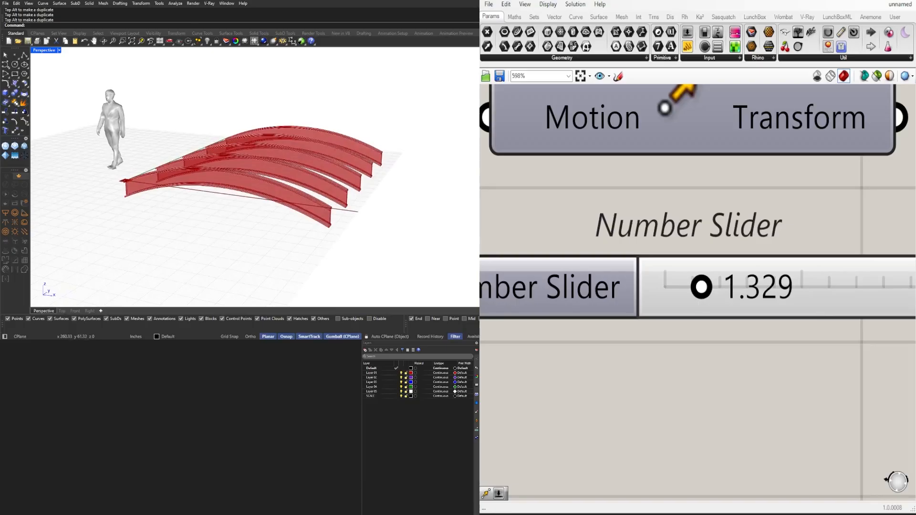
right_click_drag(366, 221, 305, 221)
Highlight the Merge Faces output in the viewport to inspect the merged I-beams, and clear the selection.
scroll(613, 295, "down", 3)
right_click_drag(678, 294, 589, 292)
scroll(596, 293, "down", 7)
right_click_drag(906, 282, 742, 286)
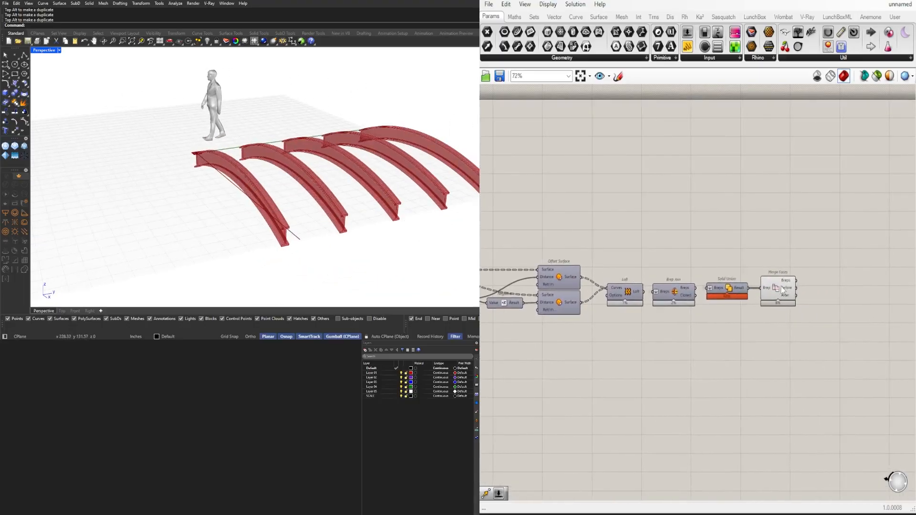
left_click(781, 290)
right_click_drag(312, 180, 349, 194)
scroll(343, 209, "up", 4)
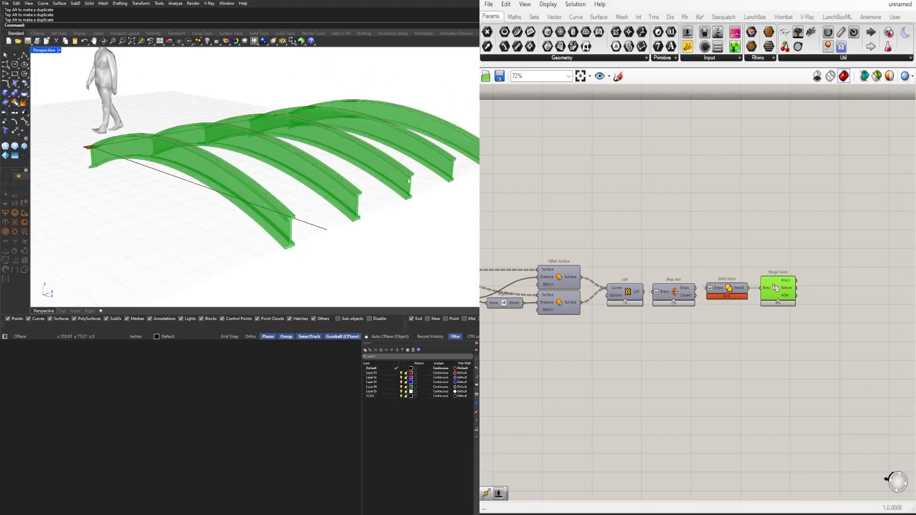
left_click(811, 334)
right_click_drag(376, 202, 333, 193)
right_click_drag(814, 314, 740, 289)
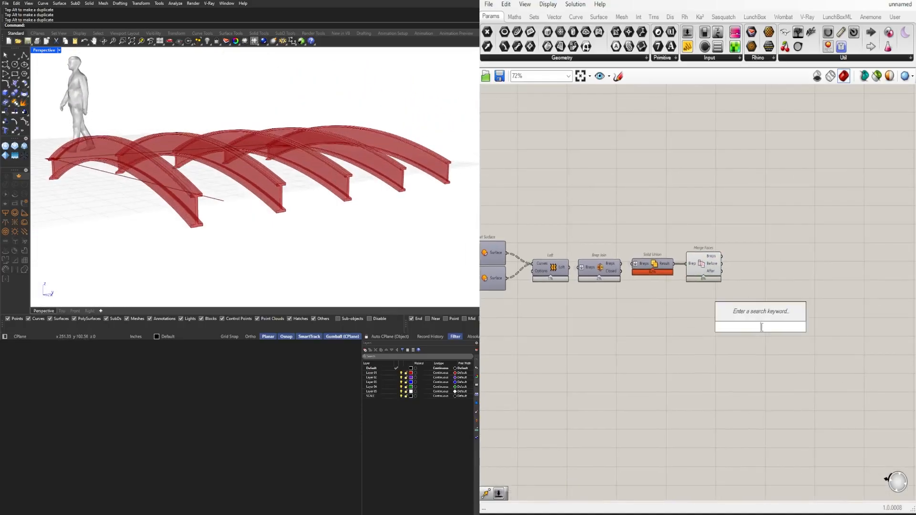
Add a Custom Preview component and a Colour Swatch set to dark grey, feeding its Material input.
type("cust")
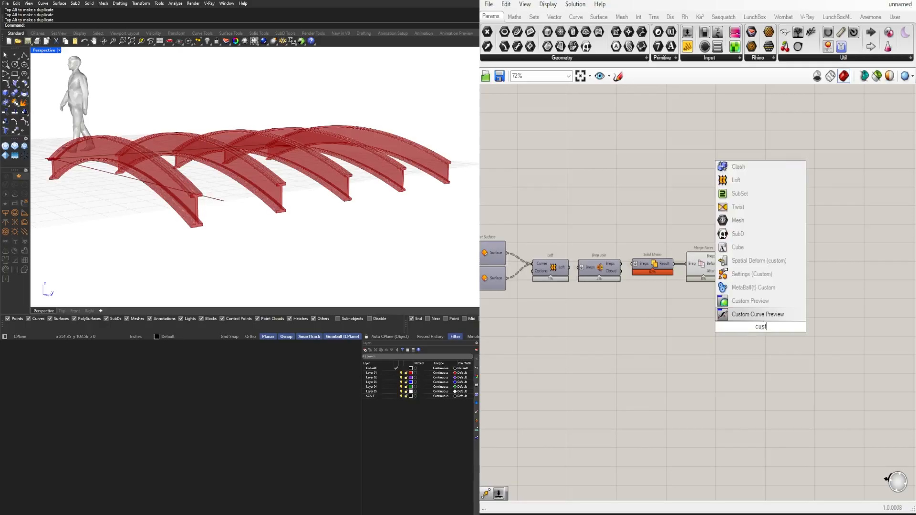
left_click(759, 301)
double_click(729, 334)
type("swa")
left_click(717, 295)
scroll(745, 328, "up", 3)
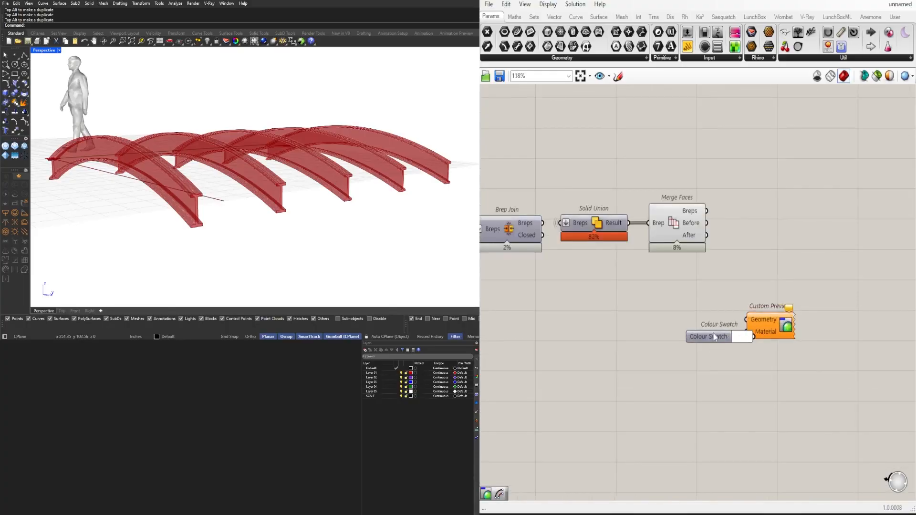
left_click(721, 344)
left_click_drag(784, 396, 808, 412)
Wire the Merge Faces Breps output into the Custom Preview Geometry input and place both preview components beside Merge Faces.
left_click_drag(706, 210, 746, 320)
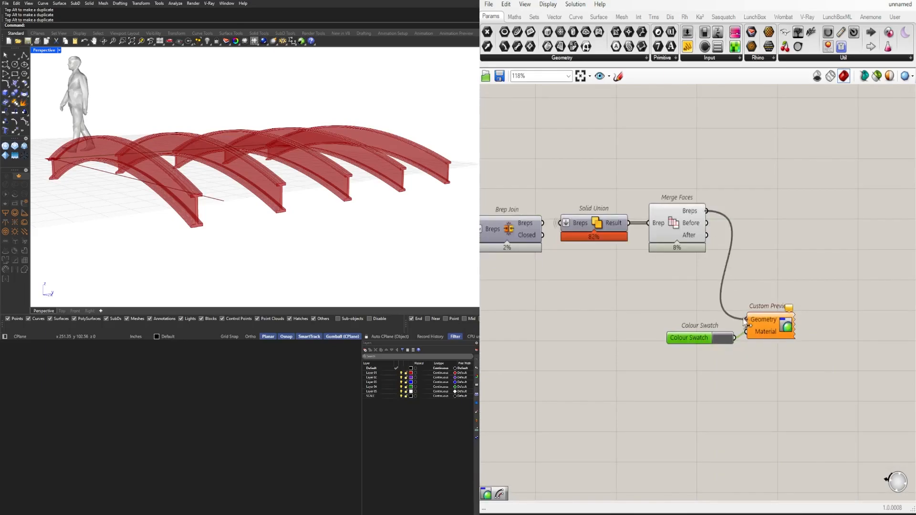
left_click_drag(764, 357, 699, 300)
left_click_drag(779, 322, 759, 267)
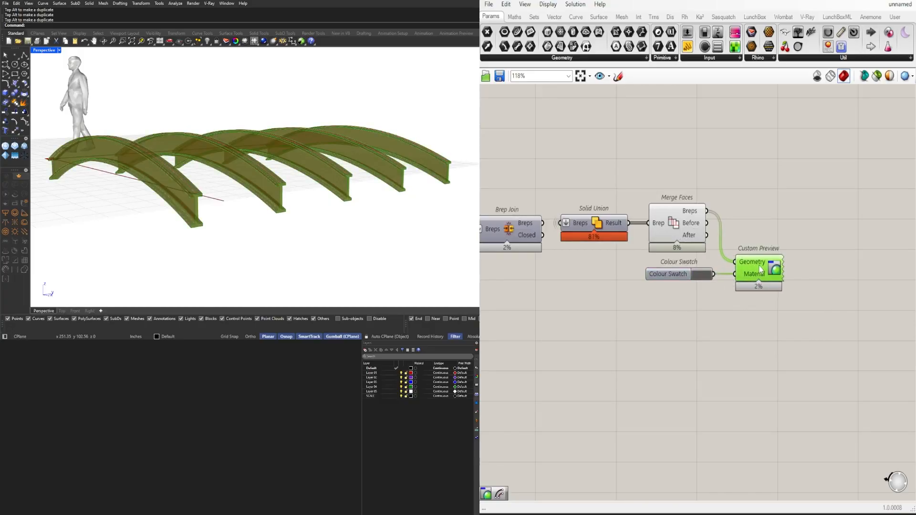
Turn off the default preview of the Merge Faces component and clear the selection.
left_click(702, 171)
left_click(677, 209)
scroll(674, 169, "up", 1)
middle_click(673, 168)
left_click(698, 139)
left_click(719, 154)
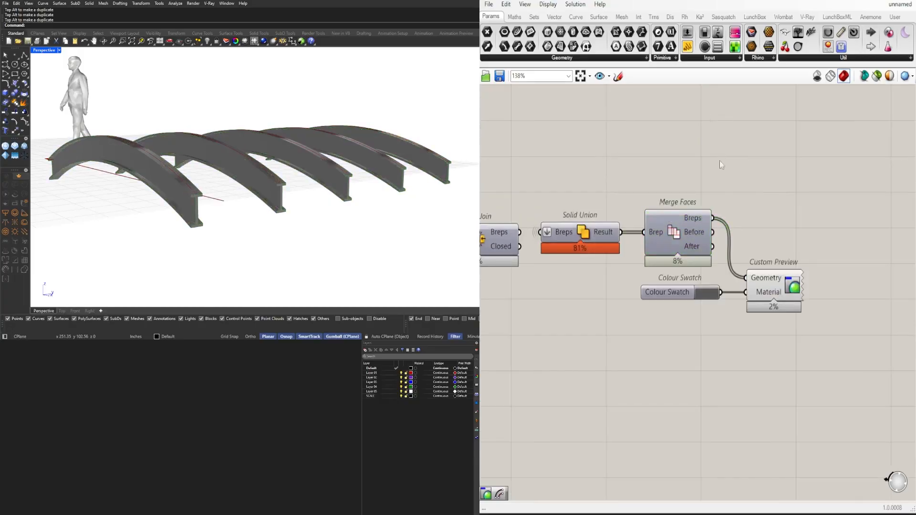
Change the Colour Swatch to a lighter grey.
scroll(708, 277, "up", 3)
scroll(719, 320, "up", 3)
left_click(720, 319)
left_click_drag(773, 383, 821, 389)
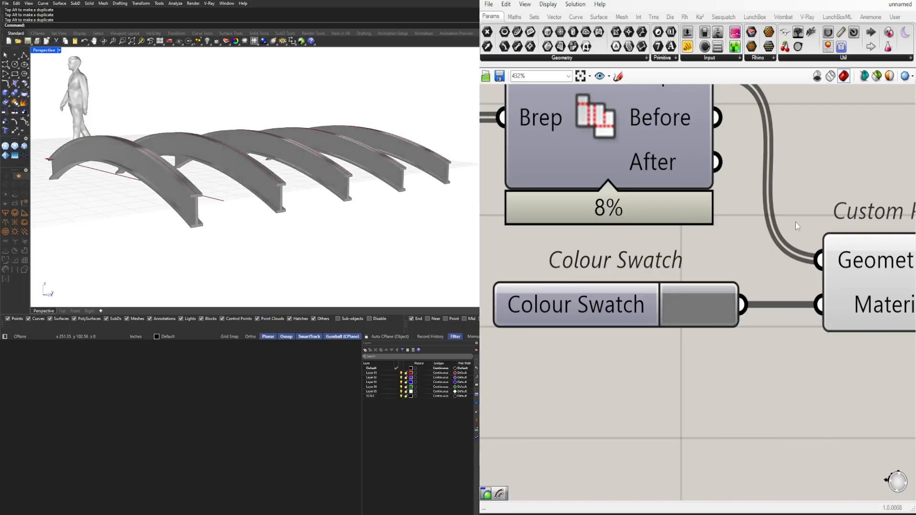
Examine the shaded grey arched I-beams in the viewport and the component chain that generates them.
scroll(282, 230, "down", 2)
right_click_drag(281, 230, 410, 203)
scroll(256, 235, "up", 4)
scroll(739, 314, "down", 10)
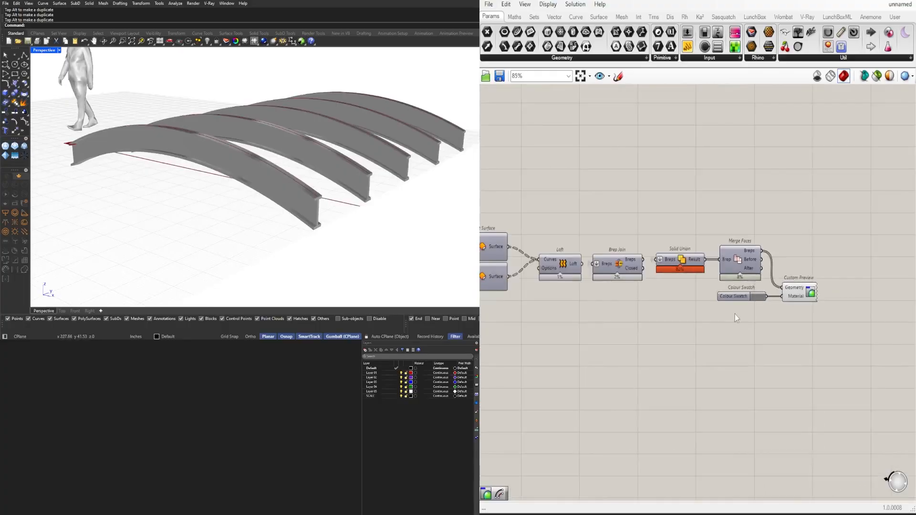
right_click_drag(676, 313, 725, 305)
scroll(713, 310, "down", 2)
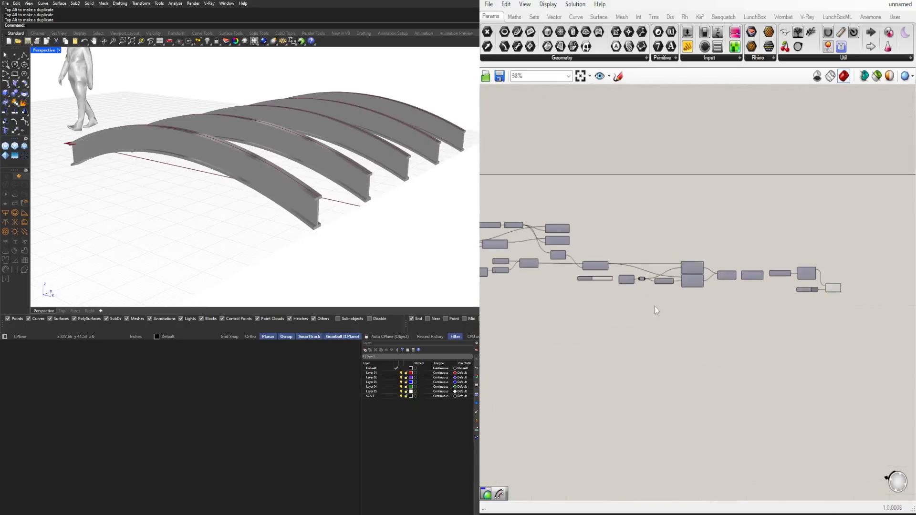
right_click_drag(322, 180, 321, 198)
scroll(303, 192, "down", 4)
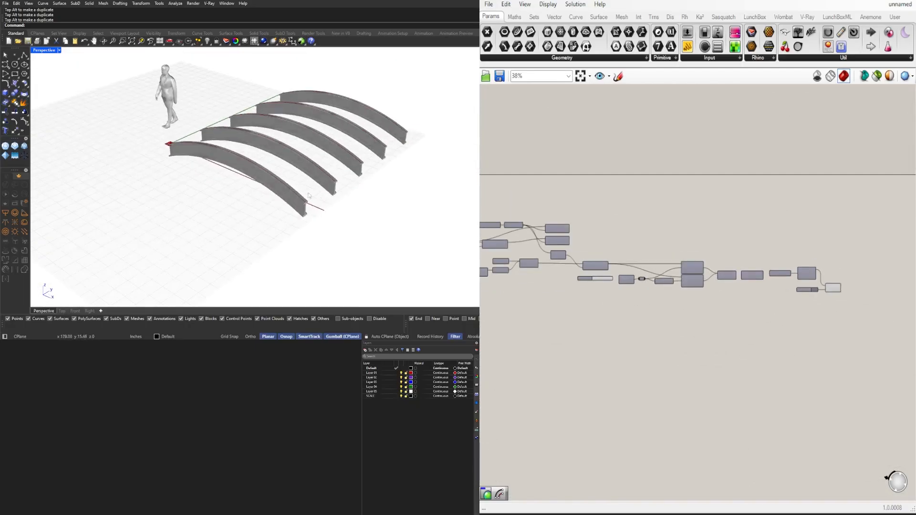
Draw a straight two-point polyline on open ground beyond the arched I-beams.
left_click(24, 56)
scroll(235, 190, "down", 3)
left_click(249, 230)
left_click(349, 162)
key("Return")
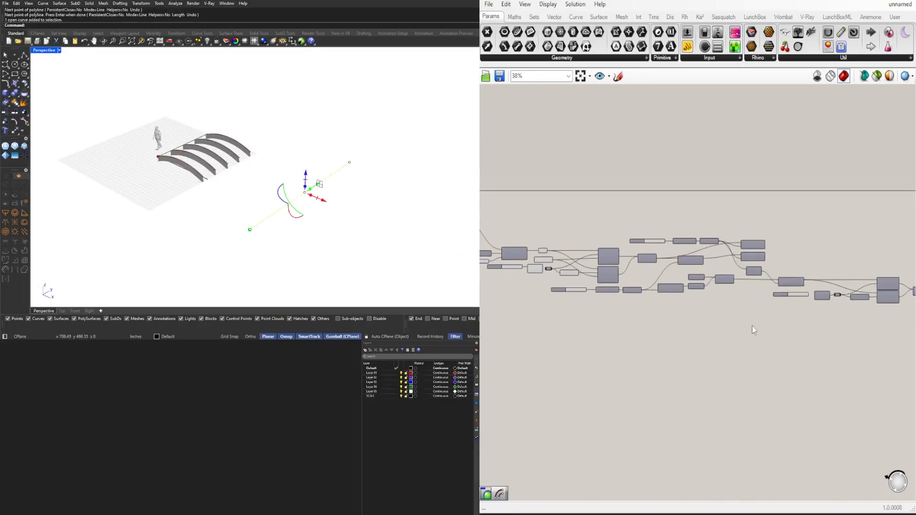
Duplicate the straight line to make three parallel lines, and select all three.
scroll(328, 209, "up", 1)
left_click_drag(323, 209, 265, 178, "alt")
left_click(416, 248)
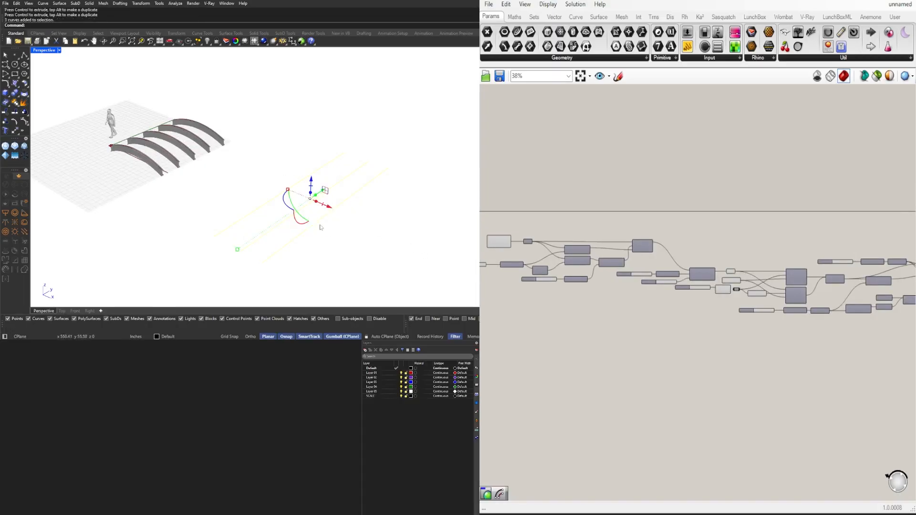
Add a Curve parameter above the Linear Array and reference the three drawn lines in it as multiple curves.
scroll(579, 261, "up", 5)
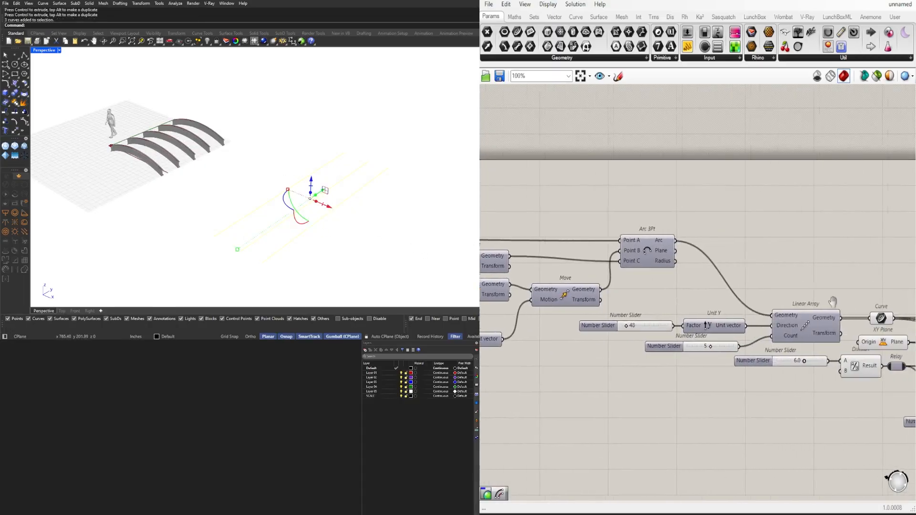
type("curve")
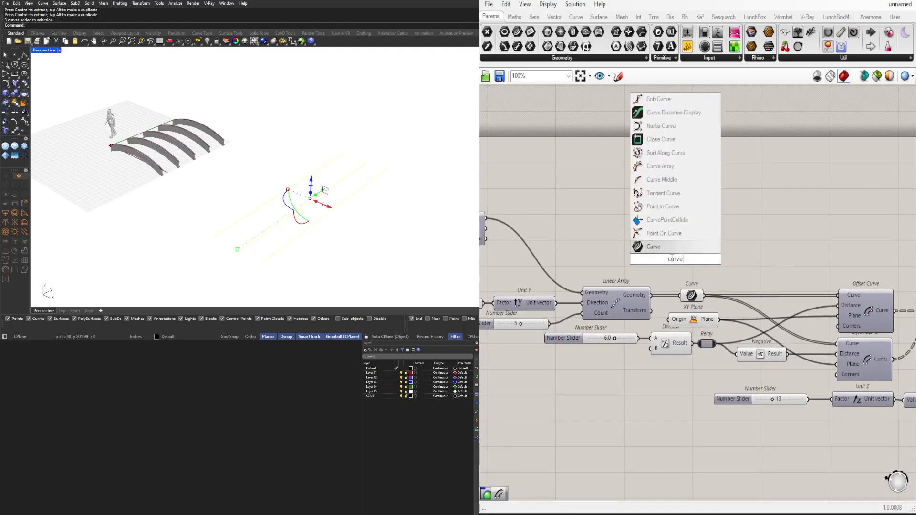
key("Return")
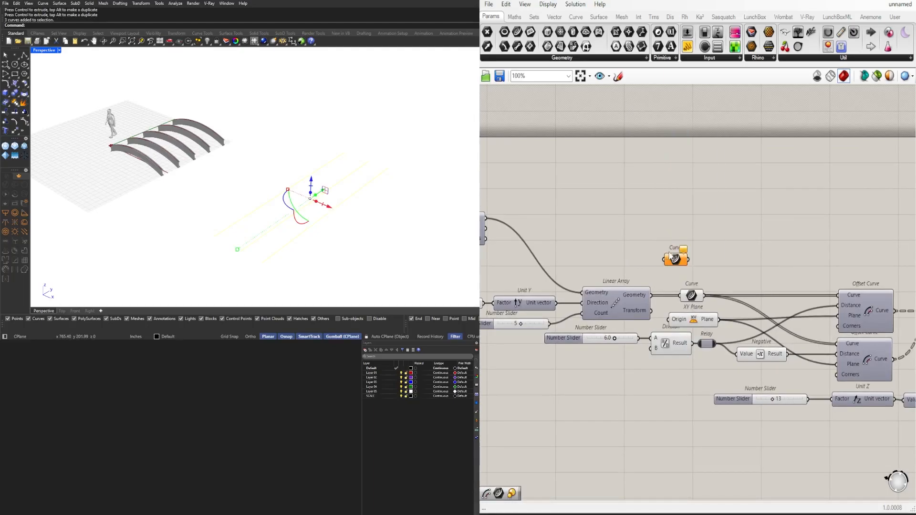
right_click(676, 262)
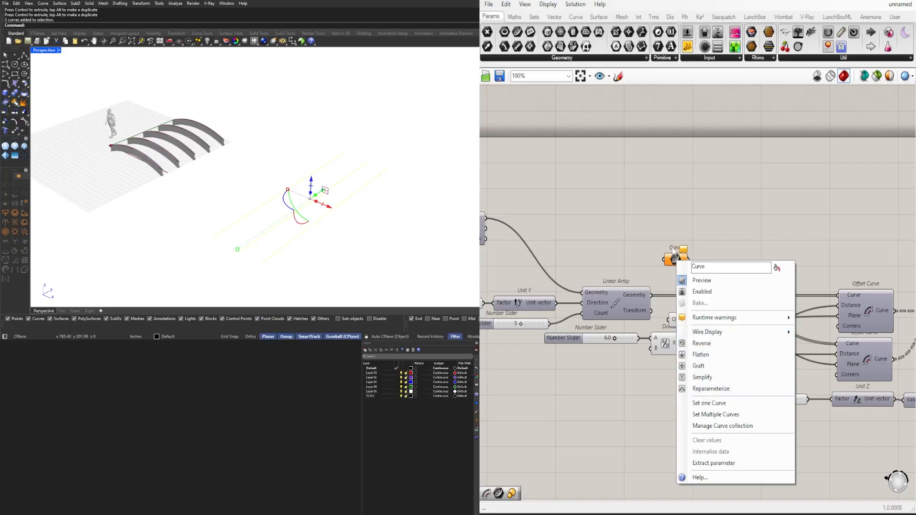
left_click(715, 415)
left_click_drag(681, 264, 630, 257)
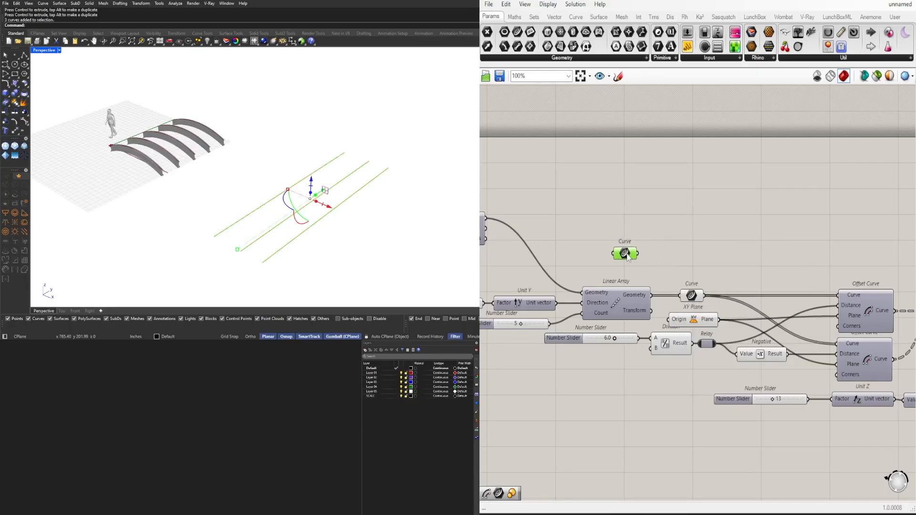
Save the definition as 24105_TUTORIAL_SCRIPT and feed the three-line Curve parameter into the downstream Curve parameter, replacing the Linear Array output.
scroll(627, 256, "up", 3)
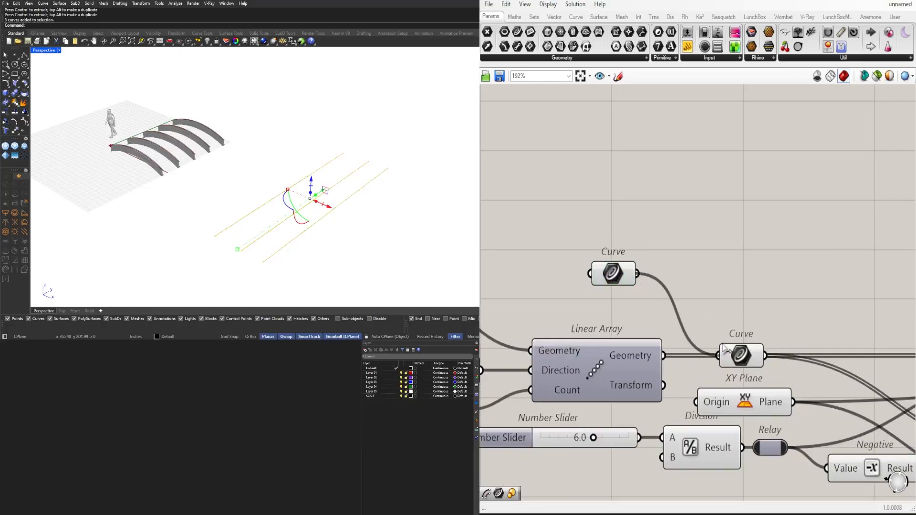
scroll(720, 236, "down", 6)
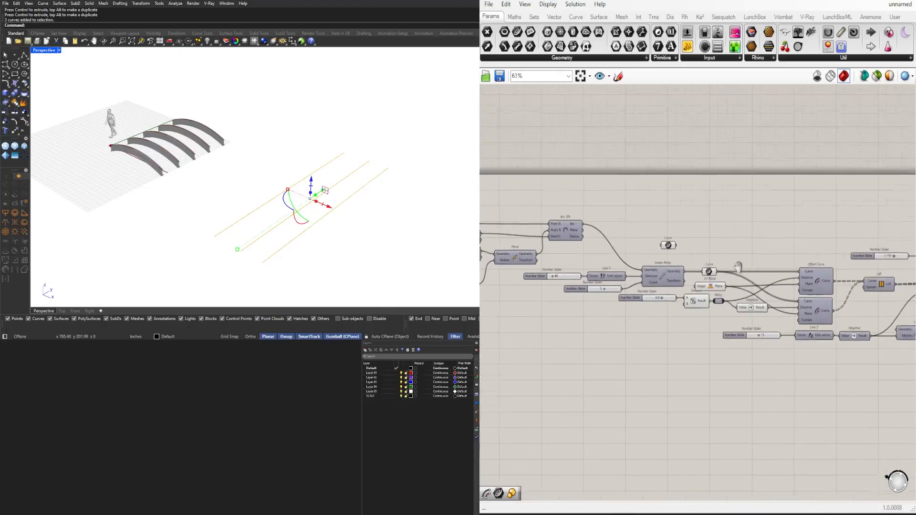
scroll(705, 256, "up", 2)
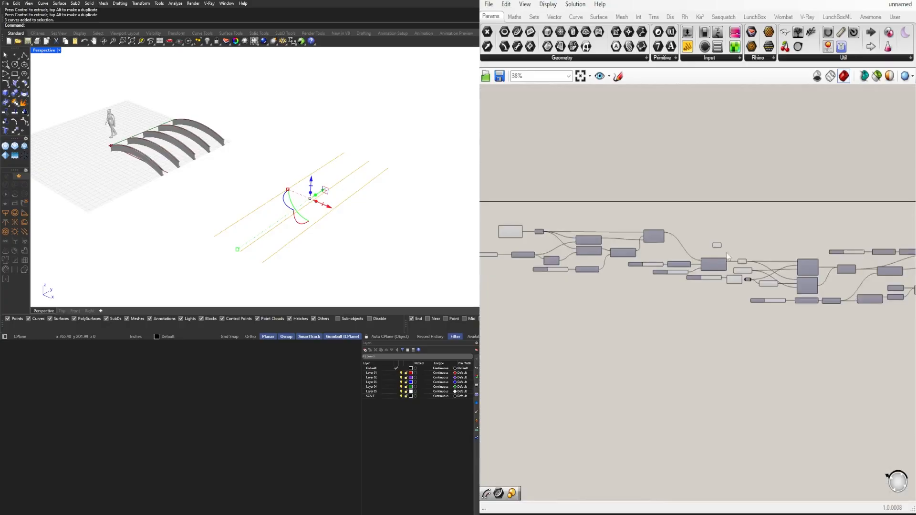
scroll(691, 236, "up", 5)
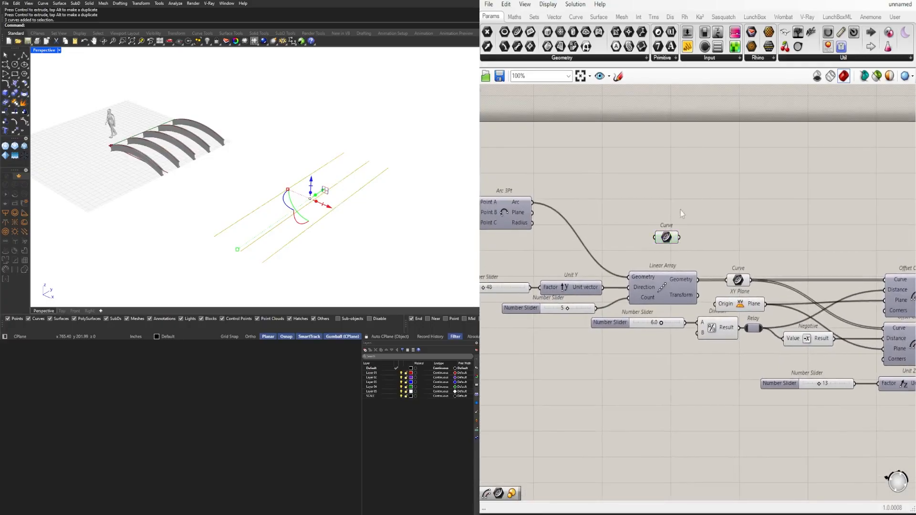
right_click_drag(689, 202, 729, 197)
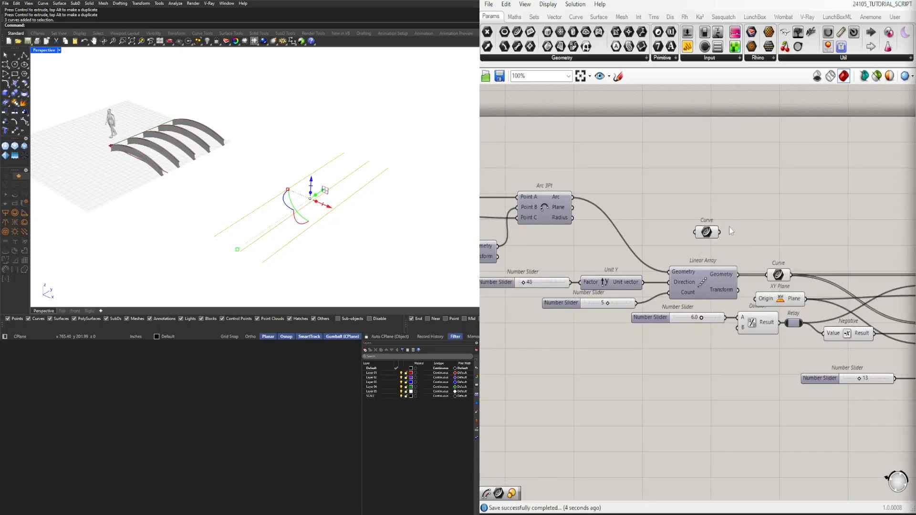
left_click_drag(720, 232, 768, 275)
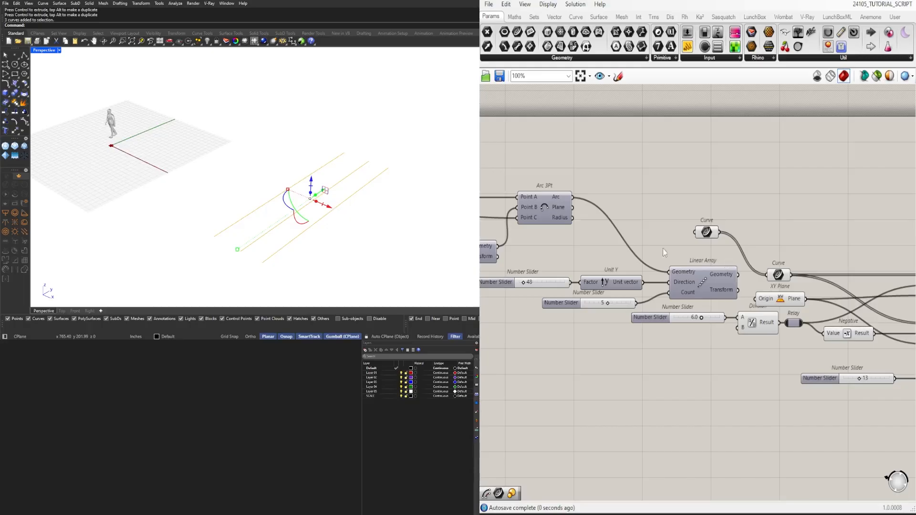
Graft the Curve parameter that holds the three drawn lines.
right_click_drag(344, 230, 371, 221)
scroll(793, 175, "down", 3)
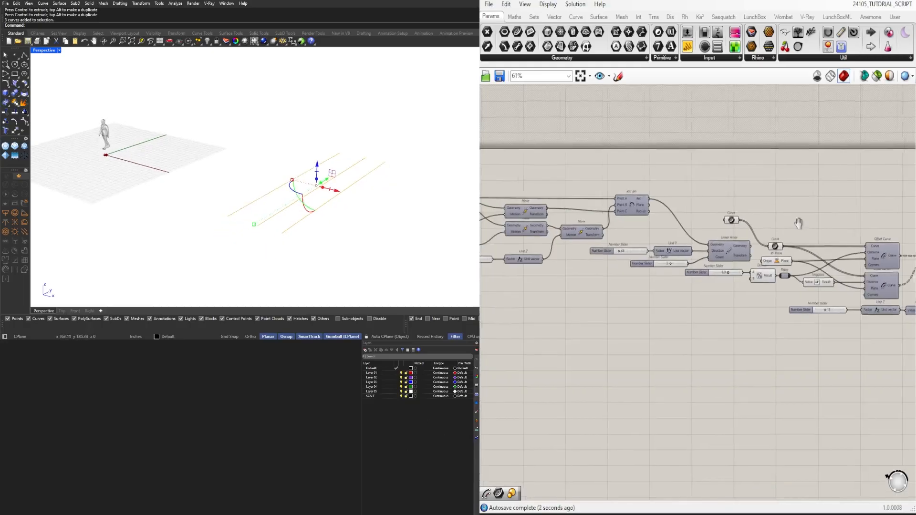
scroll(703, 216, "up", 5)
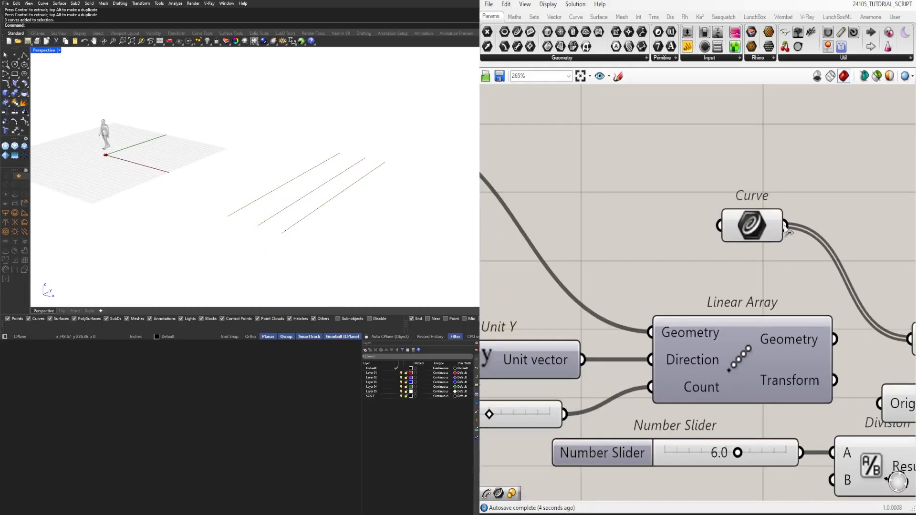
right_click(772, 222)
left_click(812, 315)
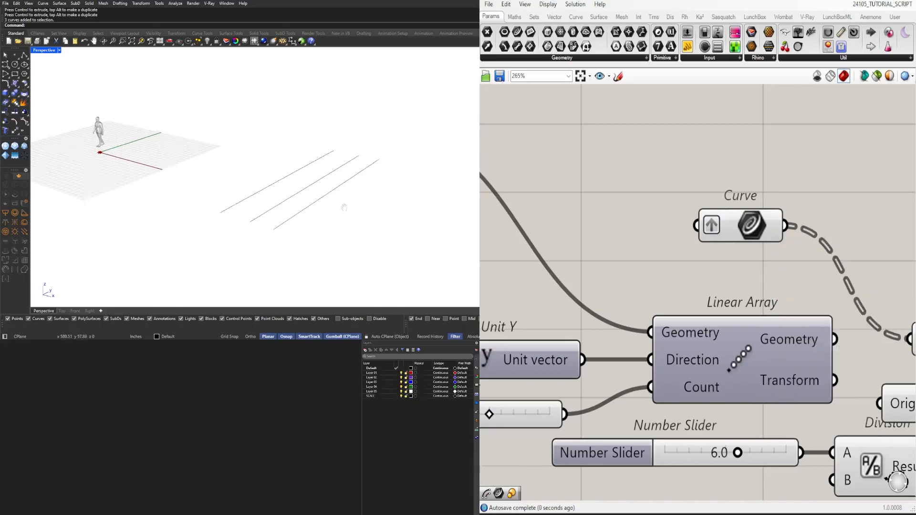
Turn the Merge Faces preview back on to display the straight I-beams, and clear the selection.
scroll(791, 165, "down", 3)
scroll(791, 165, "down", 5)
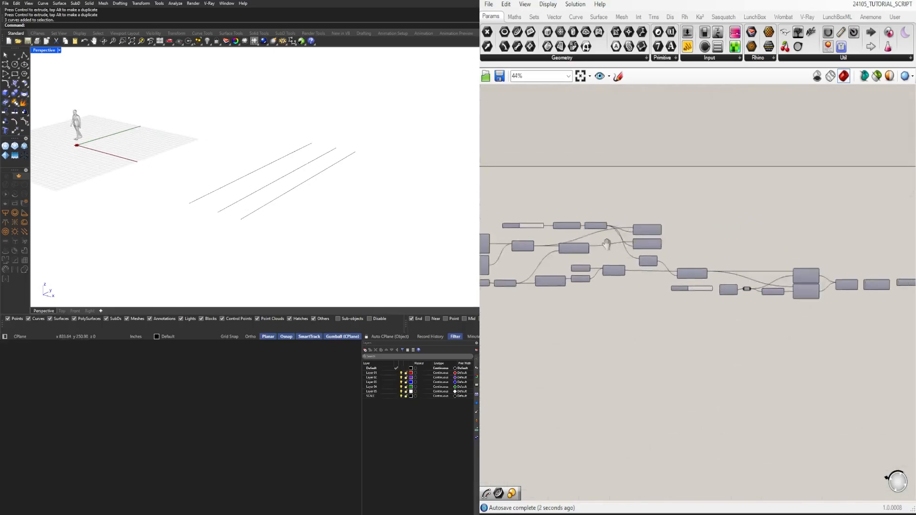
scroll(812, 297, "up", 4)
left_click_drag(818, 286, 775, 255)
middle_click(770, 247)
left_click(788, 231)
left_click(815, 310)
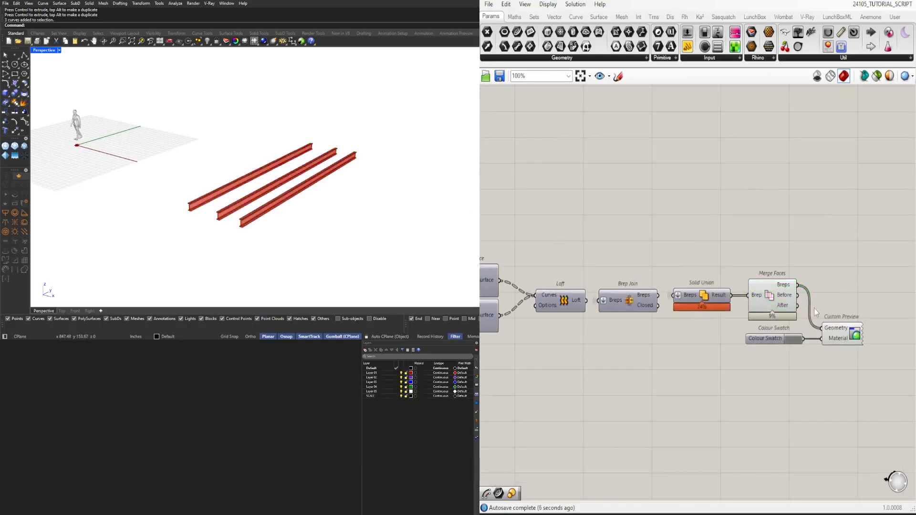
Move the far endpoint of the front line to shorten and redirect its I-beam.
right_click_drag(297, 216, 263, 237)
scroll(264, 239, "up", 4)
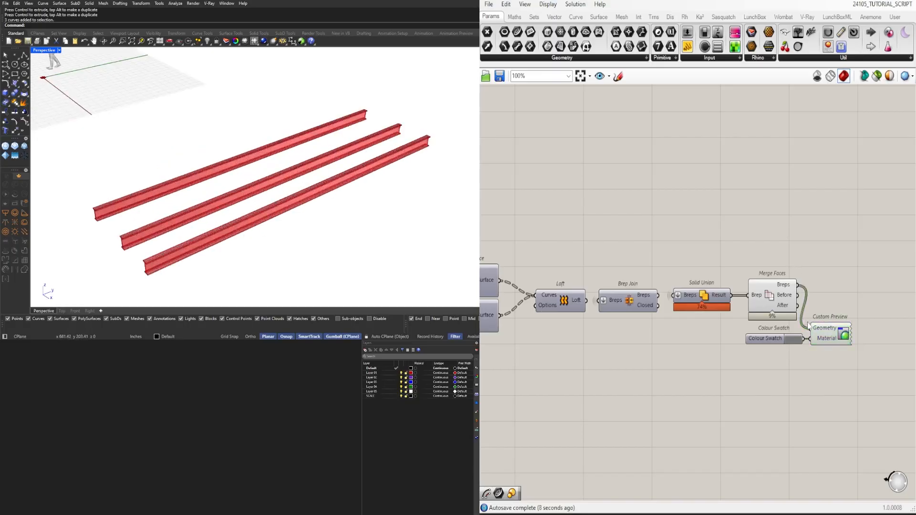
right_click_drag(165, 234, 173, 205)
scroll(165, 221, "up", 6)
scroll(219, 176, "down", 6)
right_click_drag(219, 176, 226, 203)
left_click_drag(323, 221, 291, 189)
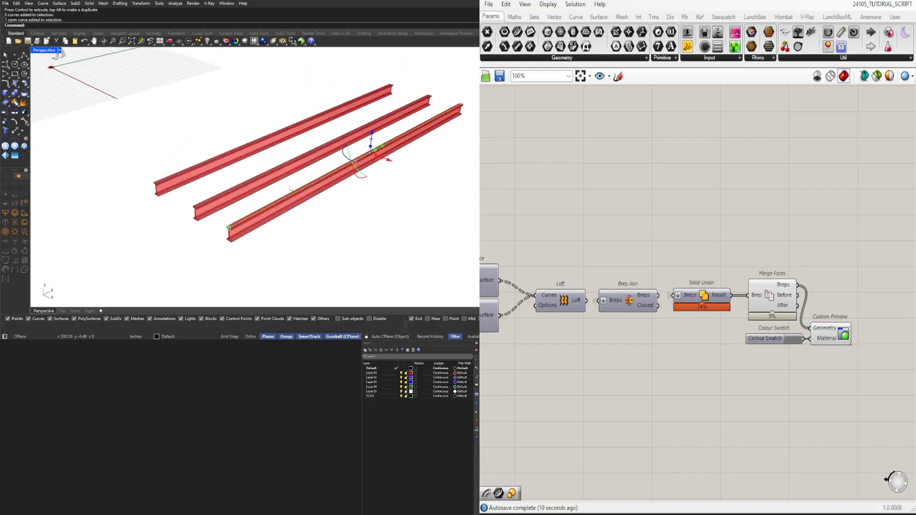
scroll(341, 233, "down", 3)
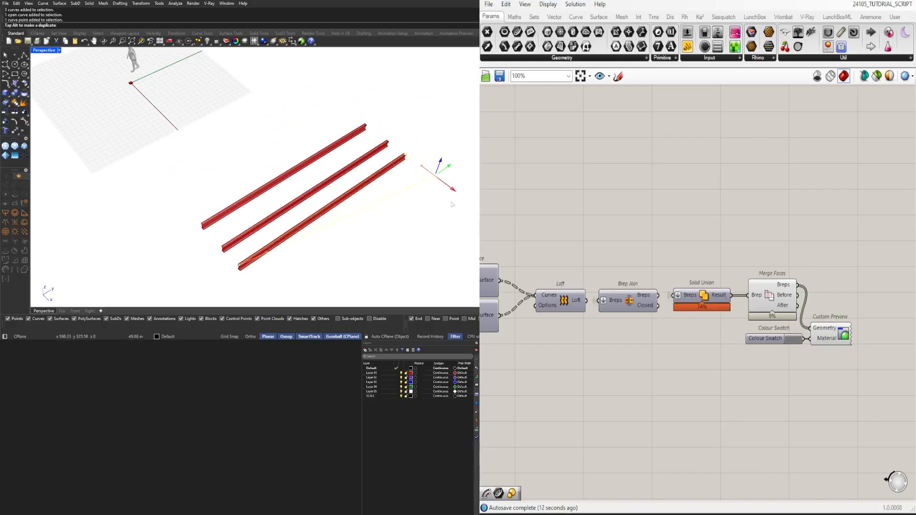
left_click_drag(447, 198, 450, 200)
scroll(373, 153, "up", 3)
left_click_drag(344, 166, 228, 248)
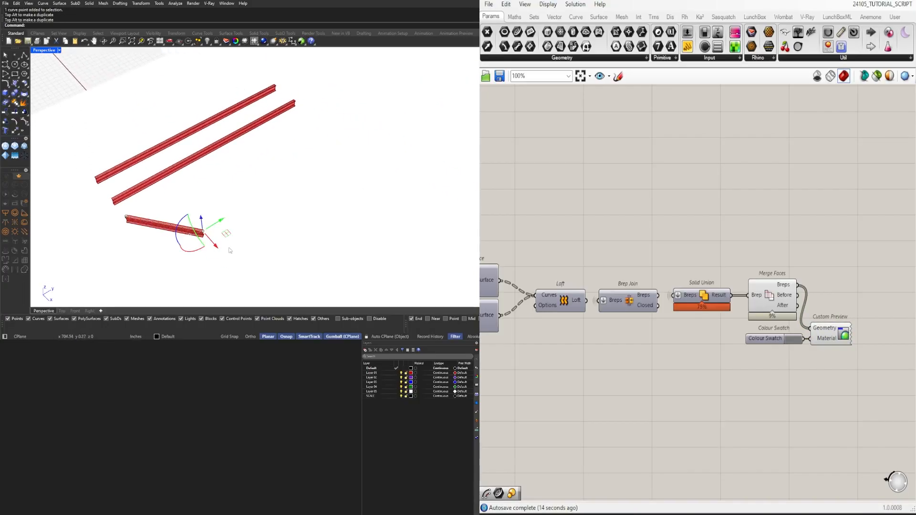
Examine the straight I-beams from several angles, selecting their base curves along the way.
left_click_drag(163, 252, 163, 253)
right_click_drag(167, 260, 180, 171, "shift")
scroll(164, 119, "up", 5)
left_click_drag(248, 199, 187, 119)
left_click(202, 176)
scroll(263, 180, "down", 6)
right_click_drag(290, 188, 305, 210)
left_click_drag(308, 217, 384, 163)
left_click(401, 192)
right_click_drag(400, 194, 311, 251)
left_click_drag(282, 267, 228, 241)
left_click_drag(229, 175, 188, 130)
right_click_drag(221, 194, 199, 206)
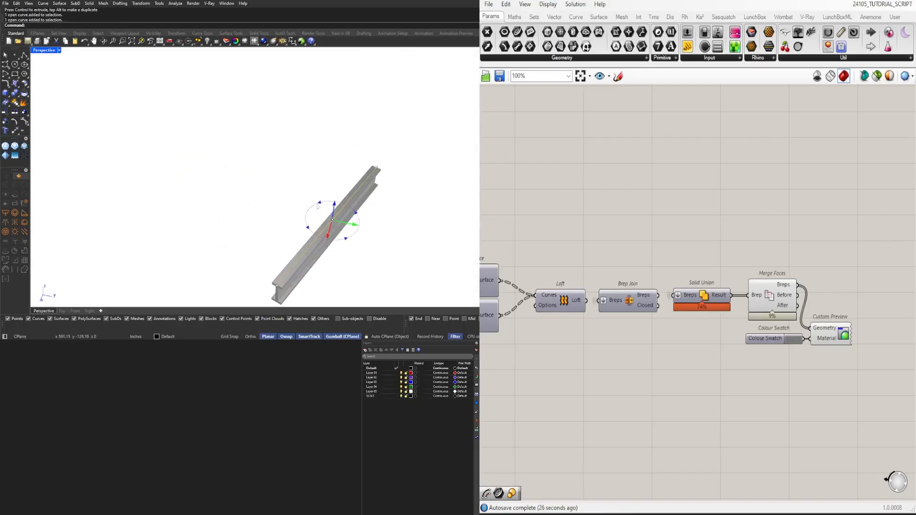
Rotate the selected I-beam's base line in plan and shift one of its endpoints.
left_click_drag(318, 208, 345, 196)
scroll(356, 188, "down", 3)
right_click_drag(405, 214, 330, 169)
scroll(330, 137, "up", 5)
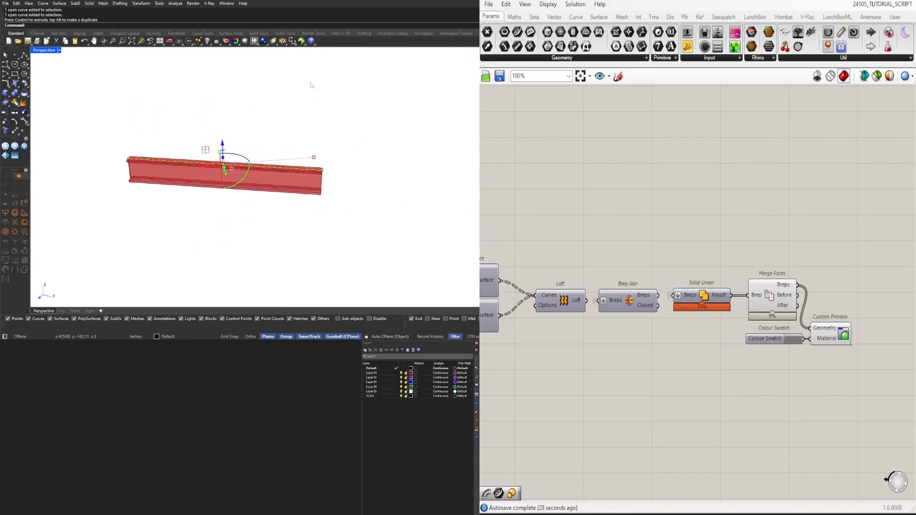
left_click_drag(311, 83, 354, 193)
scroll(345, 175, "down", 7)
left_click_drag(341, 95, 341, 95)
Delete the three drawn base lines together with their I-beams.
right_click_drag(332, 139, 404, 218)
left_click_drag(404, 218, 287, 114)
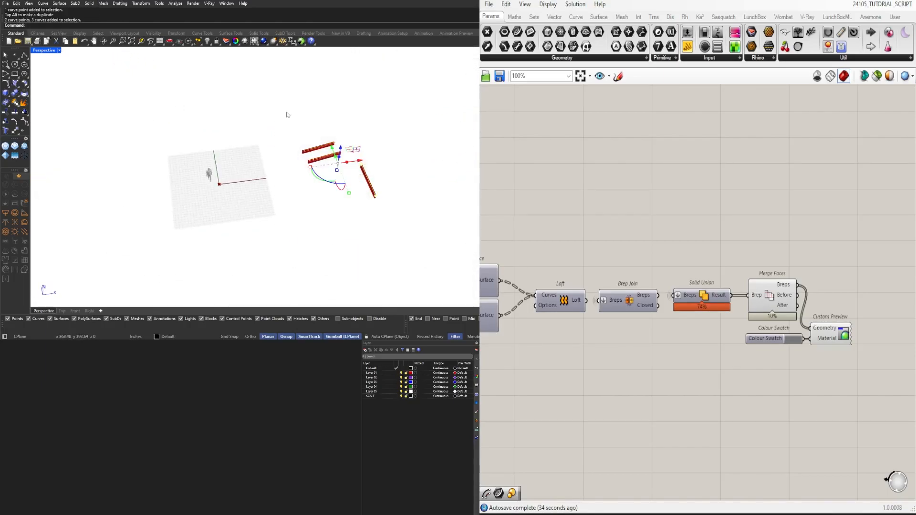
key("Delete")
scroll(715, 291, "down", 6)
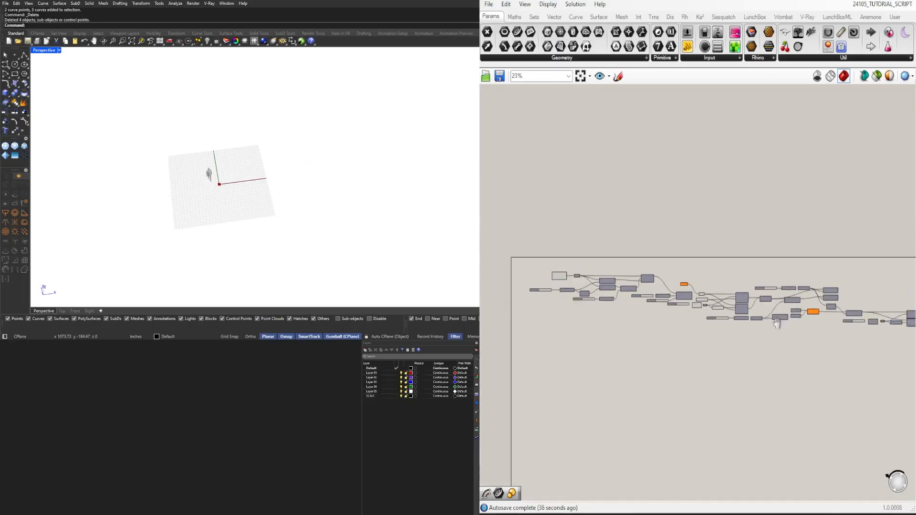
Turn off Graft on the loose Curve parameter above Linear Array, move it higher, and wire it into the Curve parameter following the array.
scroll(717, 292, "up", 6)
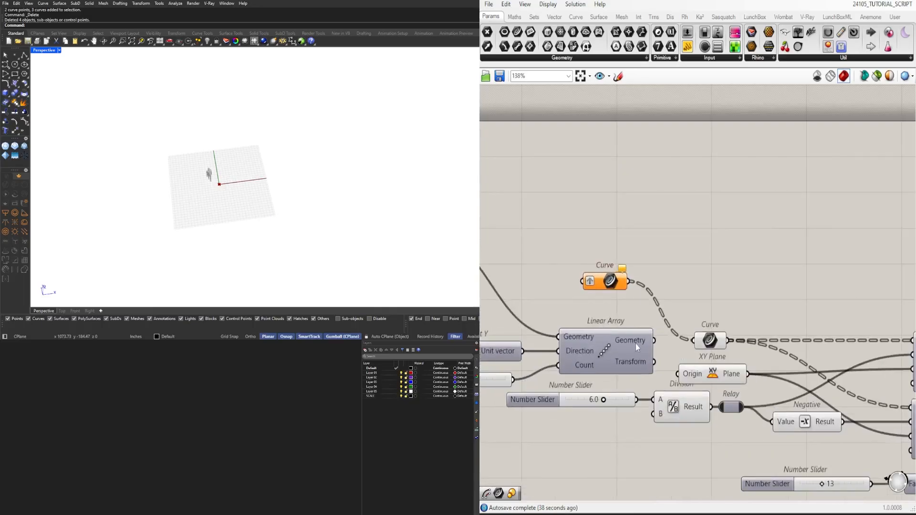
scroll(604, 297, "up", 2)
right_click(614, 295)
left_click(613, 392)
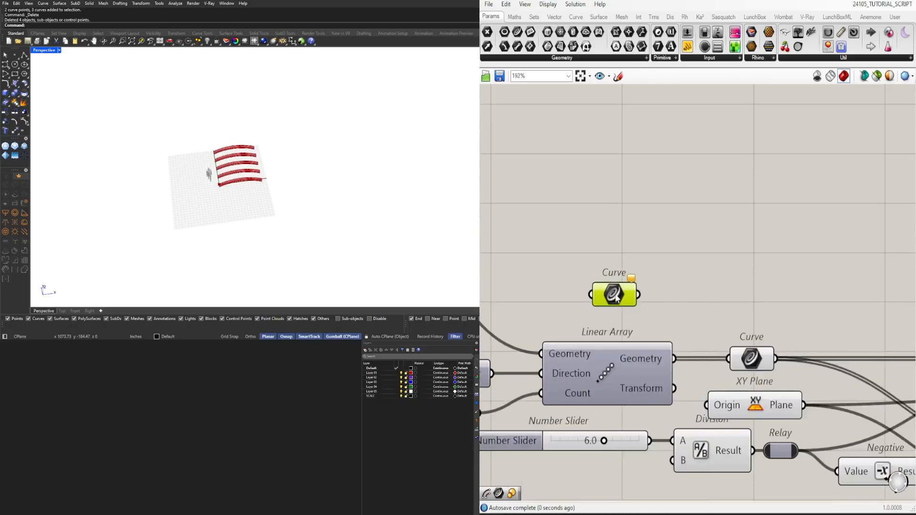
left_click_drag(615, 297, 626, 265)
left_click_drag(735, 351, 733, 354)
Draw a straight line beyond the construction grid and duplicate it to form three parallel base lines.
right_click_drag(374, 194, 321, 163)
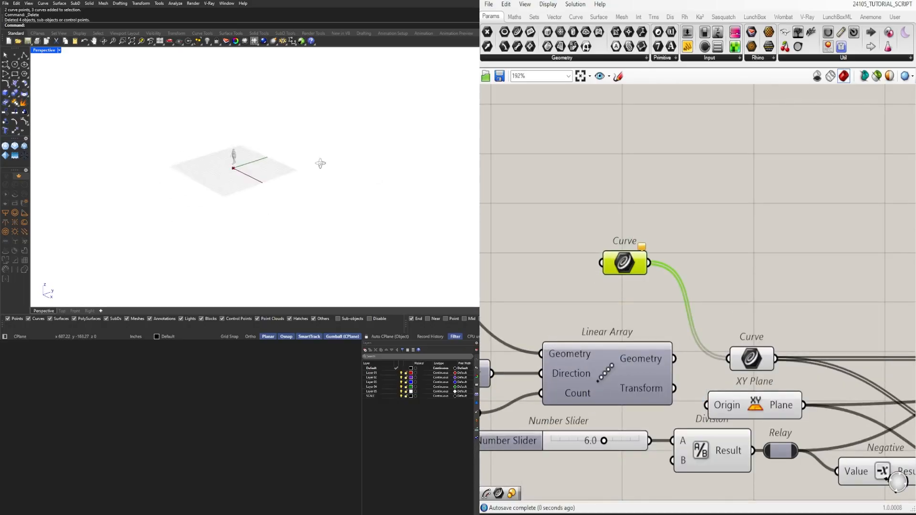
scroll(240, 181, "down", 10)
scroll(244, 181, "up", 6)
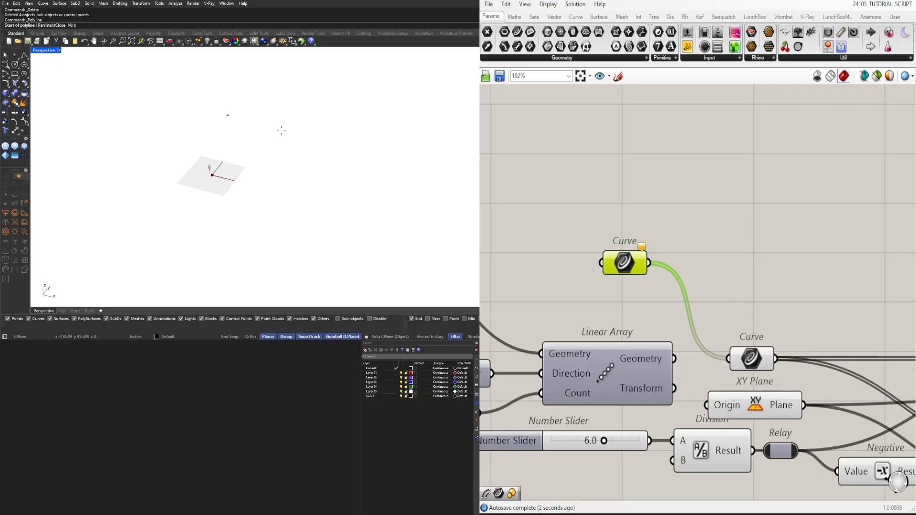
left_click(275, 144)
key("Return")
scroll(291, 164, "up", 4)
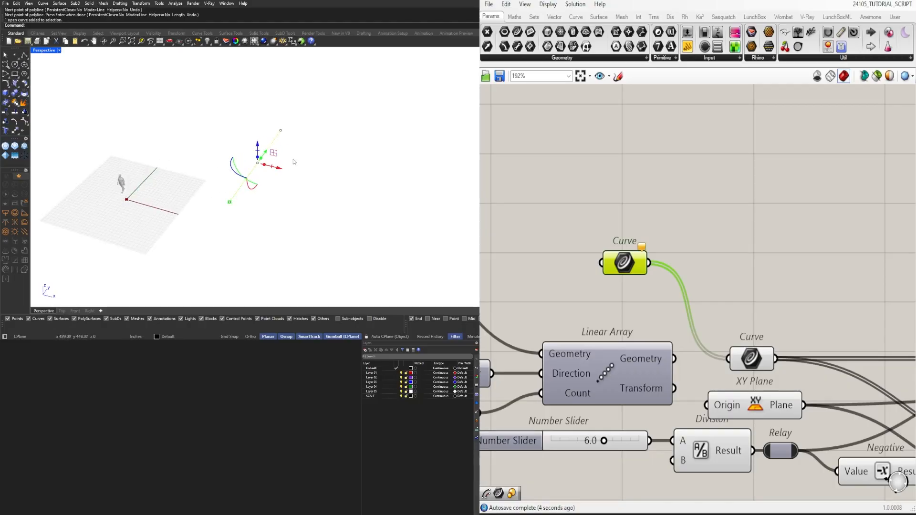
left_click_drag(283, 170, 226, 143, "alt")
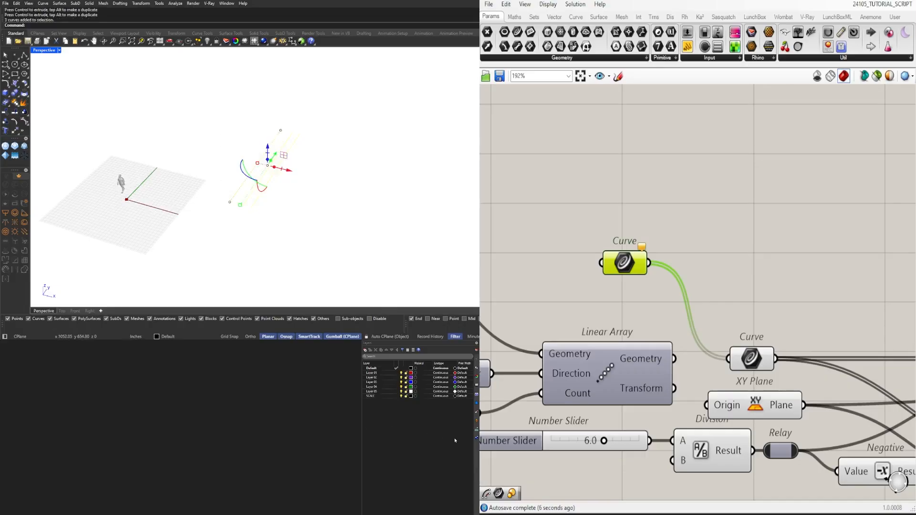
Assign the three selected lines to the loose Curve parameter and inspect the I-beams generated along them.
right_click(617, 266)
left_click(654, 432)
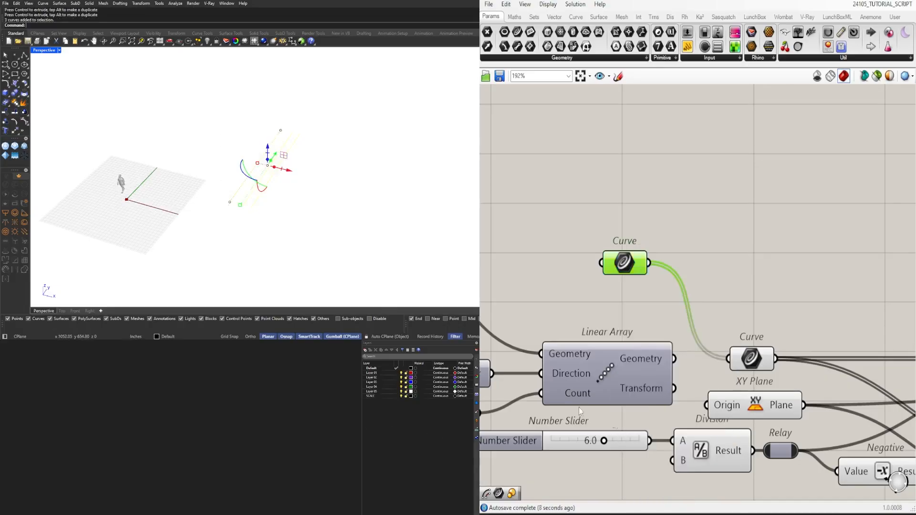
scroll(291, 181, "up", 6)
left_click(422, 225)
right_click_drag(340, 195, 351, 216)
Select the three parallel base lines and delete them.
left_click_drag(354, 215, 208, 115)
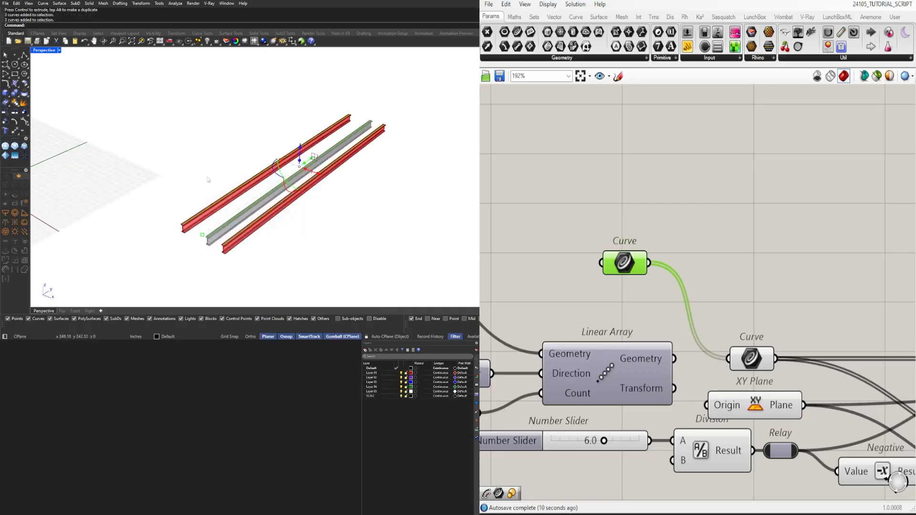
scroll(255, 193, "down", 3)
scroll(254, 192, "down", 2)
key("Delete")
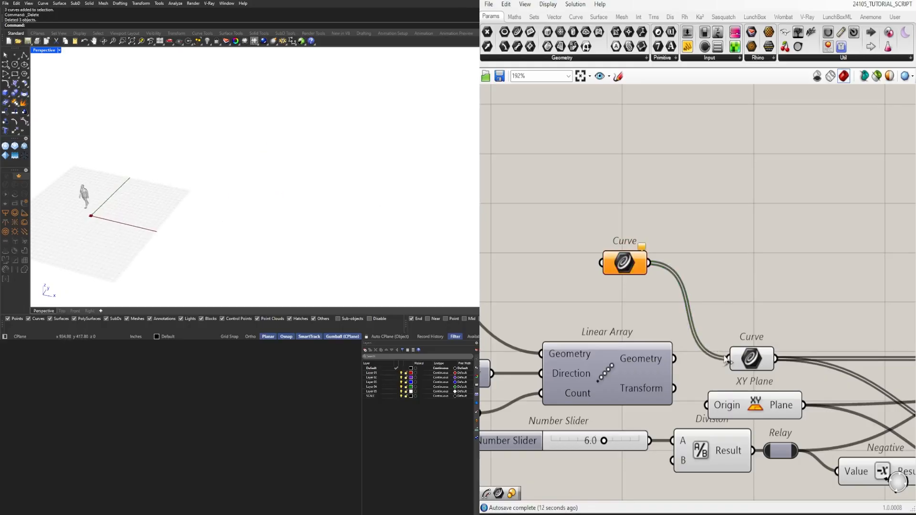
Disconnect the loose Curve parameter from the Curve parameter that follows Linear Array.
left_click_drag(658, 282, 650, 264, "ctrl")
scroll(685, 319, "down", 3)
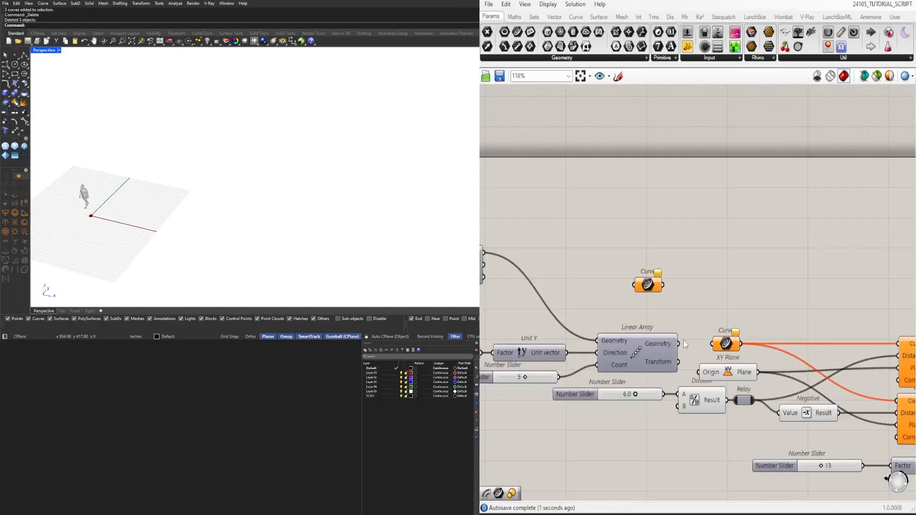
Connect the Linear Array's Geometry output to the Curve parameter that feeds the two Offset Curve components.
right_click_drag(216, 213, 240, 164)
scroll(256, 165, "up", 8)
scroll(233, 165, "down", 5)
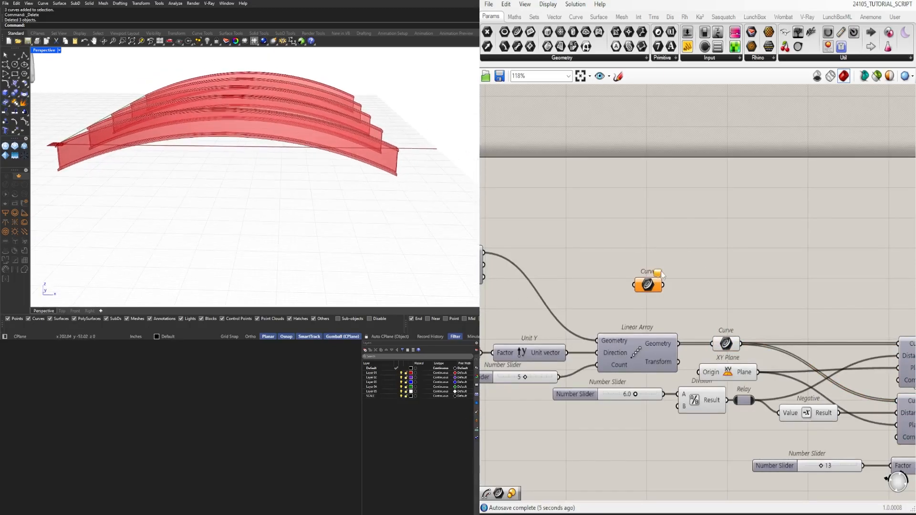
Show the lower Offset Curve's preview to check its geometry, and hide it again.
scroll(658, 273, "down", 3)
scroll(668, 339, "up", 1)
left_click(666, 346)
middle_click(666, 340)
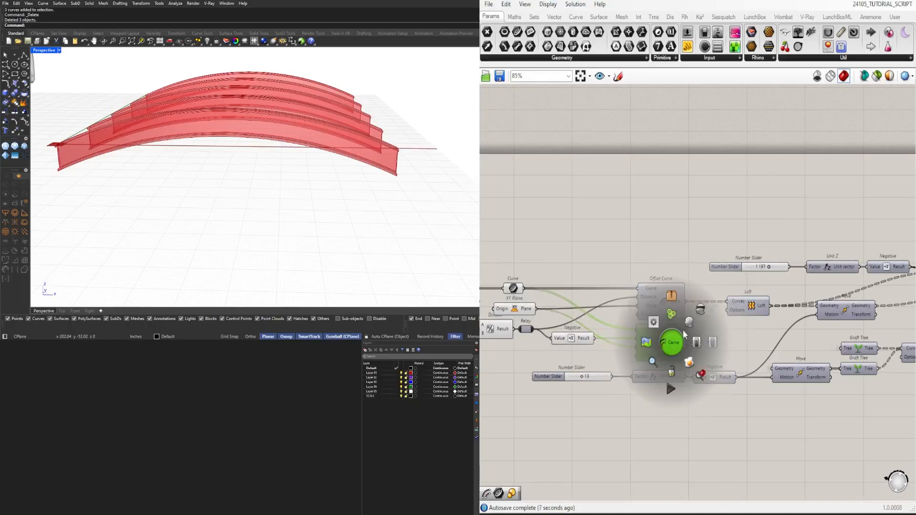
middle_click(662, 338)
left_click(687, 309)
Enable the preview of the upper Move component that feeds the lower Extrude, and check it on the bottom flange.
scroll(677, 331, "down", 2)
right_click_drag(795, 331, 610, 334)
left_click(829, 299)
scroll(711, 305, "up", 3)
left_click(605, 324)
middle_click(606, 327)
right_click_drag(214, 201, 172, 193)
scroll(172, 193, "up", 5)
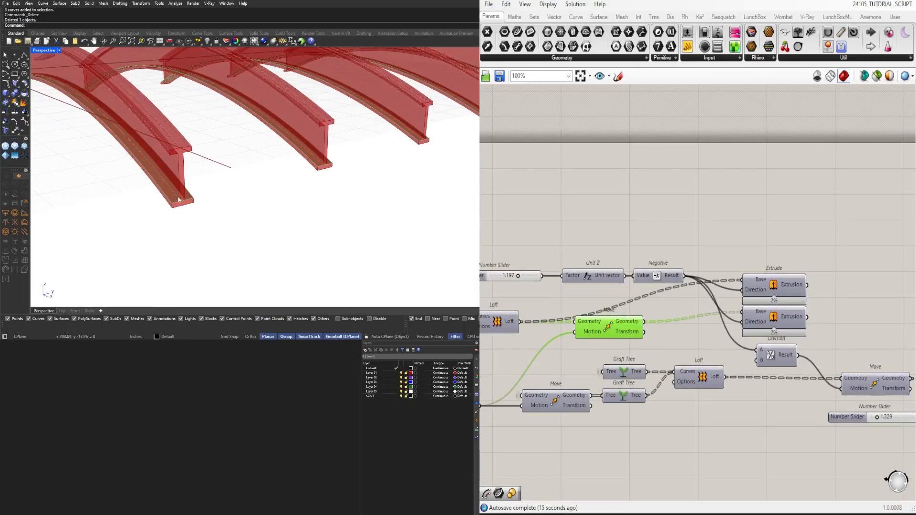
Show the preview of the flange Loft that feeds the upper Move, and hide it again.
right_click_drag(734, 384, 787, 394)
left_click(593, 336)
middle_click(583, 331)
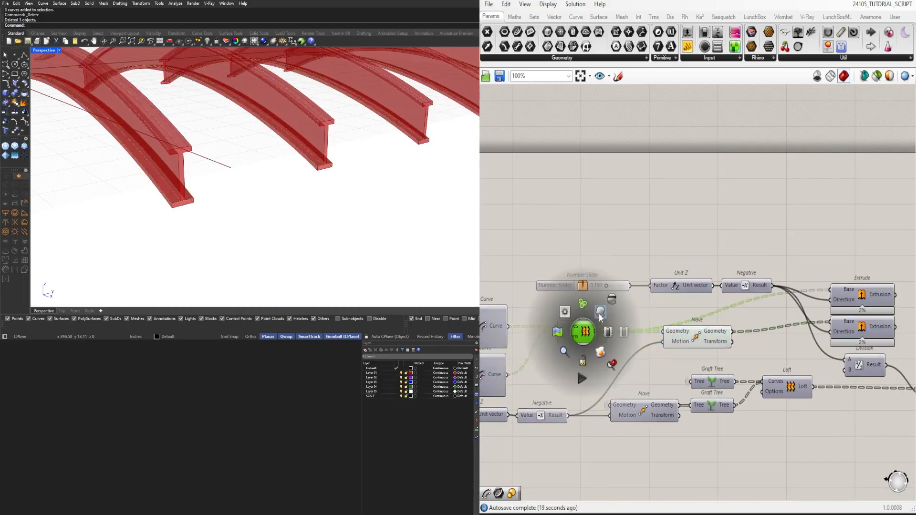
middle_click(592, 331)
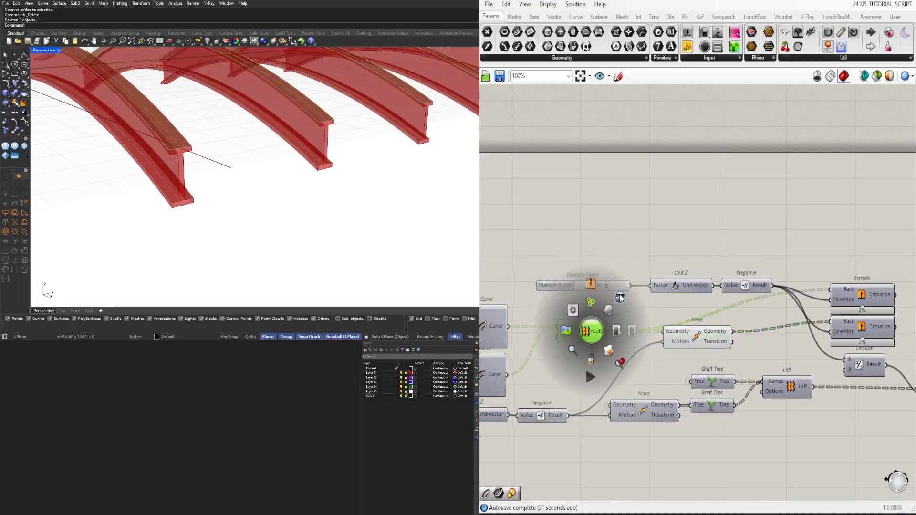
left_click(620, 297)
Enable the preview of the Move component that receives the web Loft.
scroll(668, 329, "down", 2)
right_click_drag(745, 352, 652, 305)
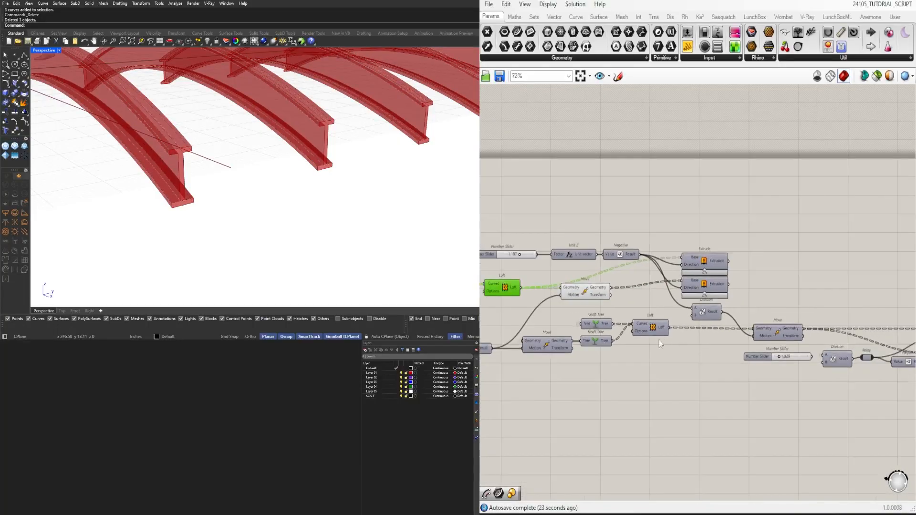
scroll(766, 337, "up", 1)
right_click_drag(766, 336, 689, 328)
left_click(689, 327)
middle_click(690, 329)
left_click(710, 303)
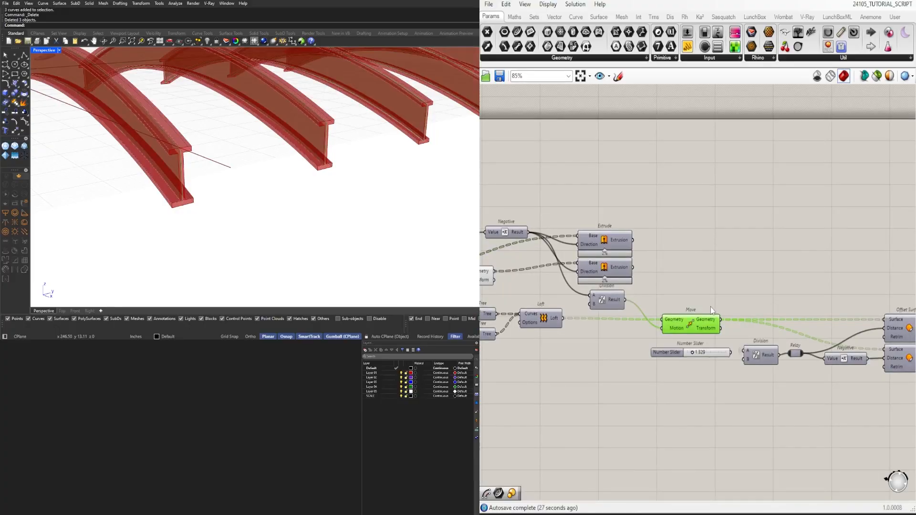
Show the preview of the Loft fed by the two Graft Tree components to examine the beam webs, and hide it again.
right_click_drag(608, 323, 734, 334)
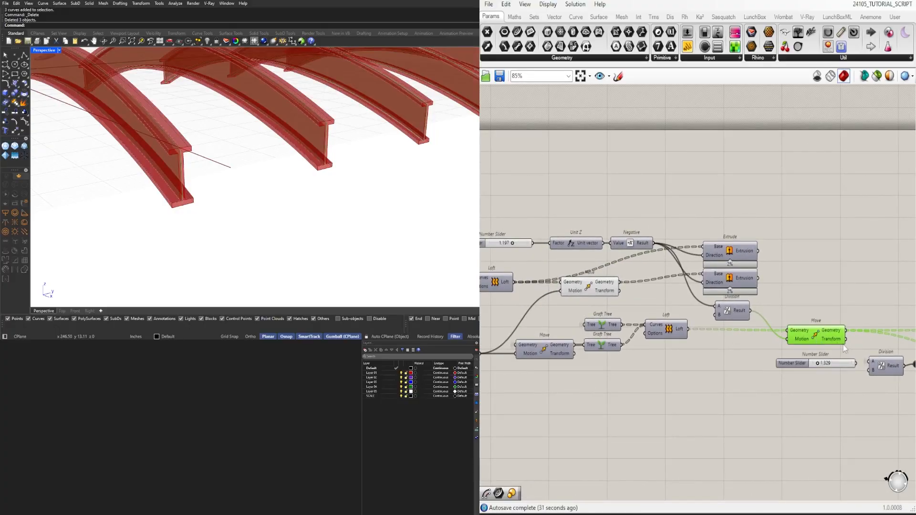
right_click_drag(239, 218, 341, 232)
left_click(676, 334)
middle_click(674, 331)
left_click(687, 318)
right_click_drag(411, 206, 341, 210)
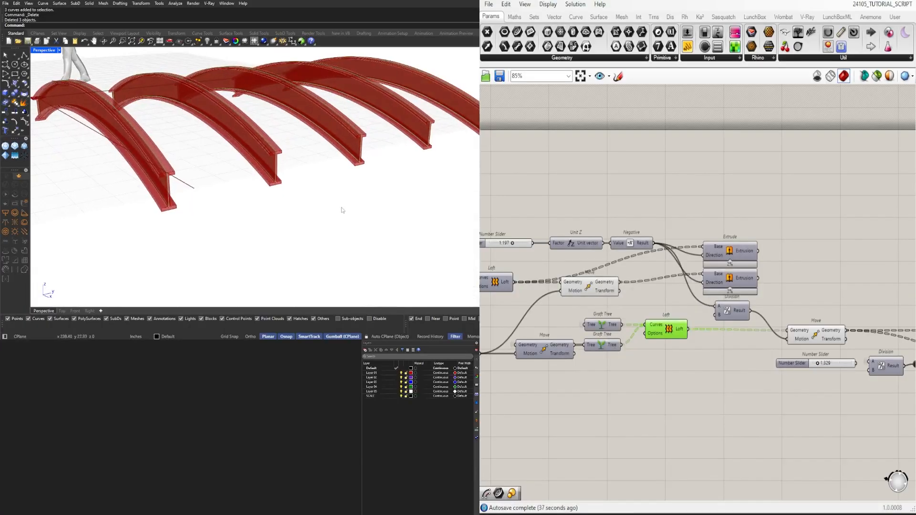
right_click_drag(596, 338, 616, 338)
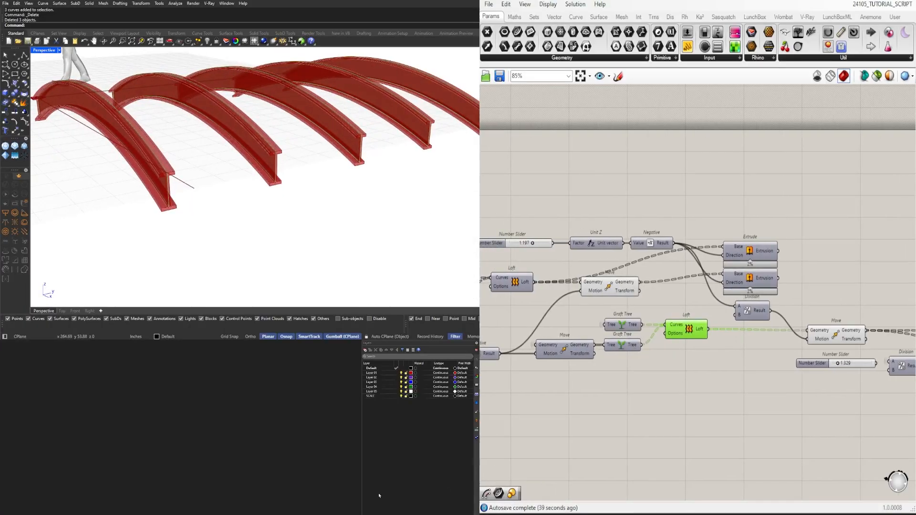
middle_click(686, 324)
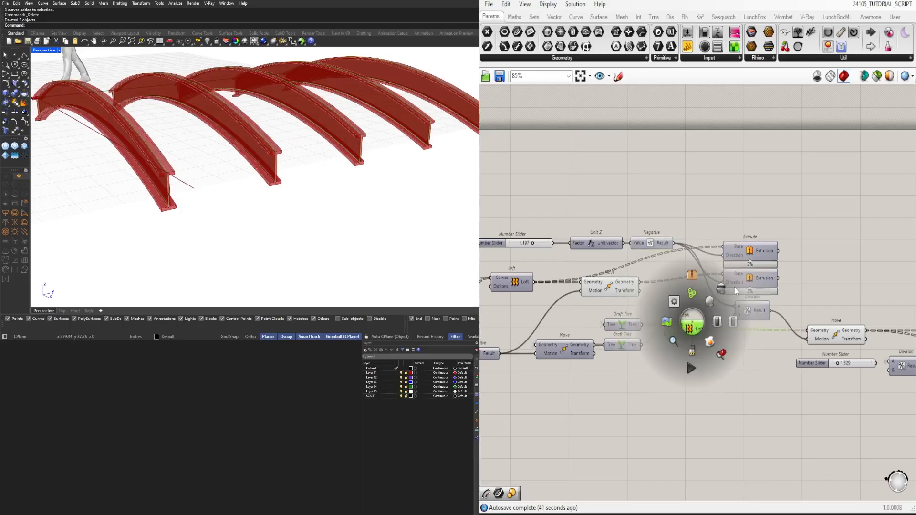
Enable the preview of the upper Offset Curve component.
left_click(609, 282)
right_click_drag(552, 335, 668, 339)
right_click_drag(586, 323, 823, 297)
left_click(673, 265)
middle_click(672, 265)
left_click(690, 248)
Enable the preview of the lower Move component that shifts the arch curves down to the bottom flange.
left_click(669, 295)
left_click(673, 254)
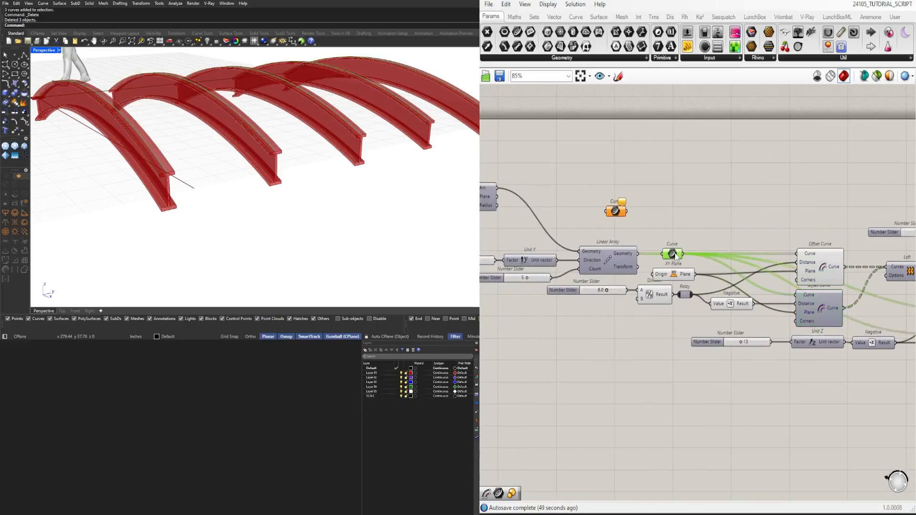
right_click_drag(785, 299, 701, 285)
right_click_drag(854, 303, 723, 311)
left_click(742, 336)
middle_click(742, 337)
left_click(759, 316)
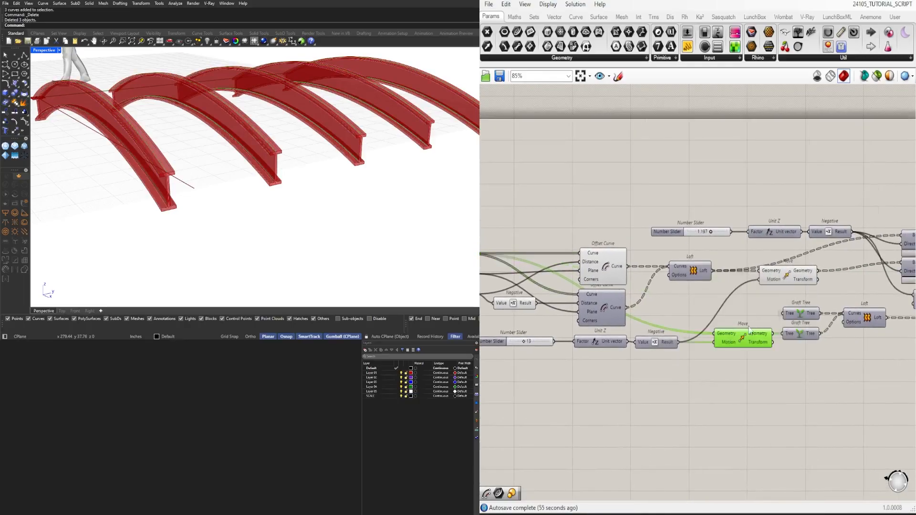
Add an Extend Curve component beside the lower Move and feed the Move's Geometry output into its Curve input.
right_click_drag(749, 347, 774, 349)
right_click_drag(829, 351, 686, 342)
scroll(692, 342, "down", 1)
right_click_drag(764, 344, 709, 329)
left_click_drag(709, 329, 672, 298)
left_click(620, 334)
double_click(619, 334)
type("EXTEND")
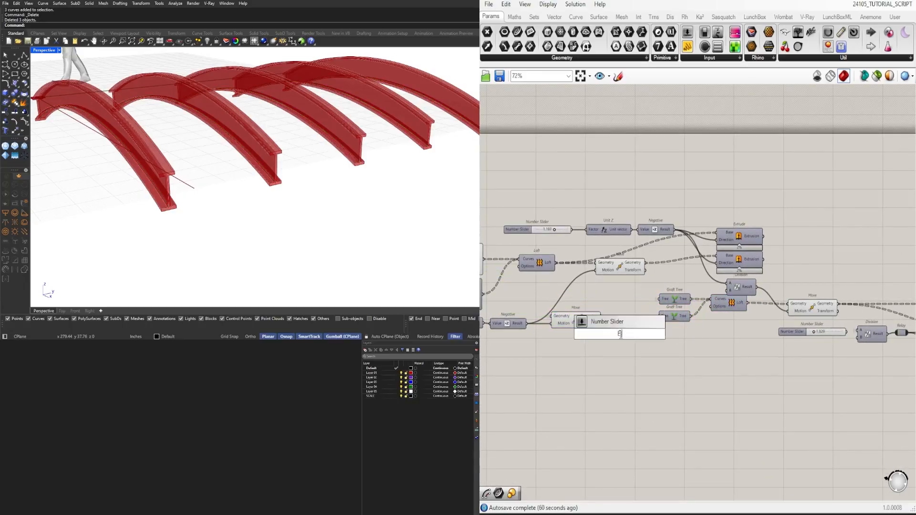
left_click(604, 308)
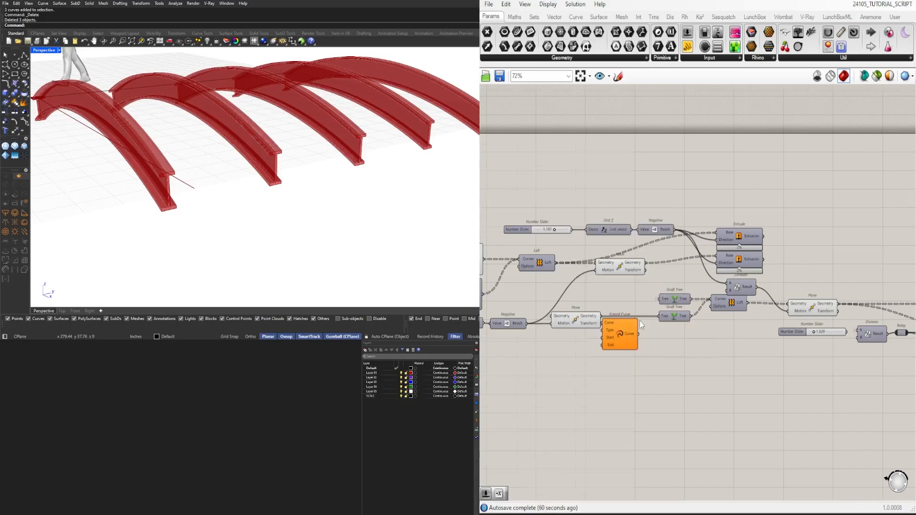
scroll(629, 341, "up", 2)
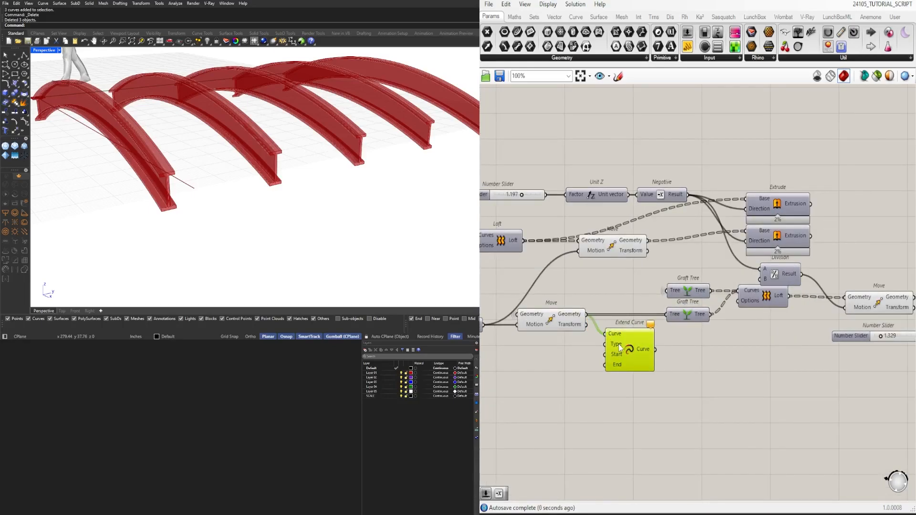
Add a Negative component and connect its Result to both the Start and End inputs of Extend Curve.
double_click(544, 372)
type("NEG")
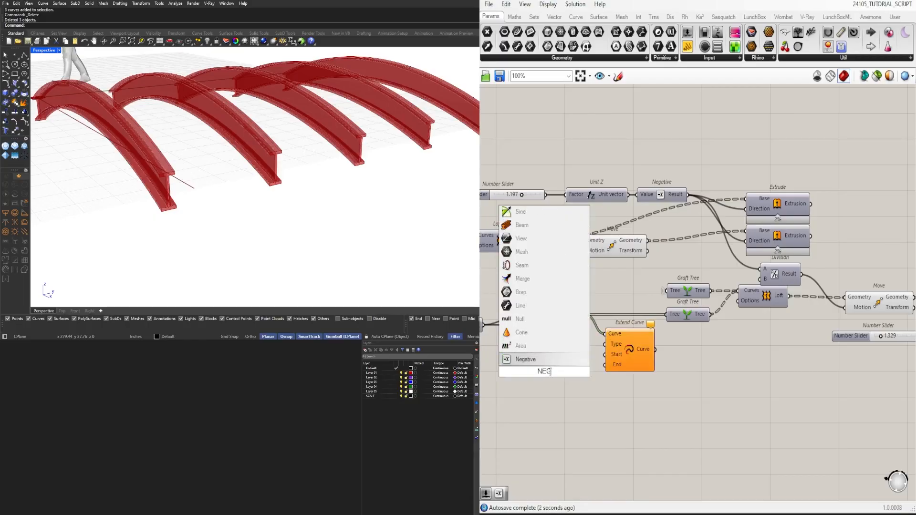
key("Return")
right_click_drag(549, 374, 579, 384)
left_click_drag(579, 384, 589, 374)
scroll(615, 376, "up", 3)
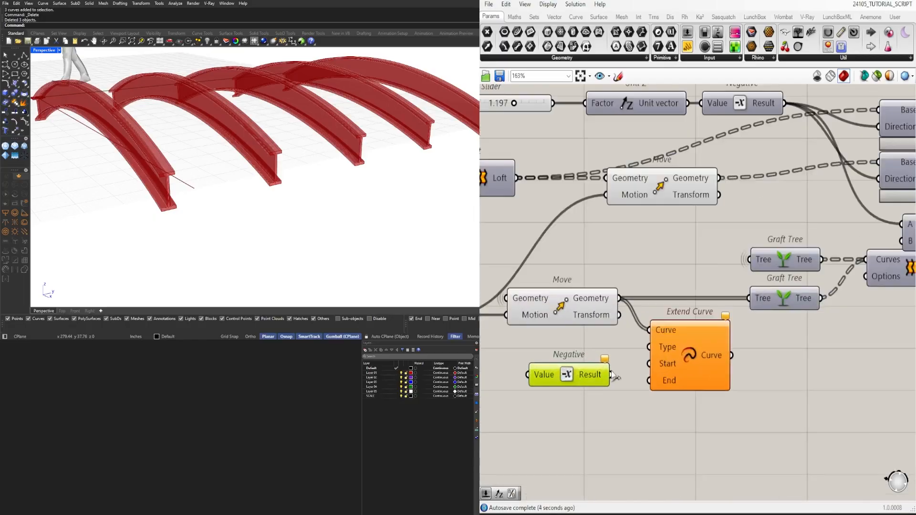
right_click_drag(528, 399, 720, 375)
Add a number slider of 24.5 and connect it to the Value input of the new Negative component.
scroll(664, 379, "down", 1)
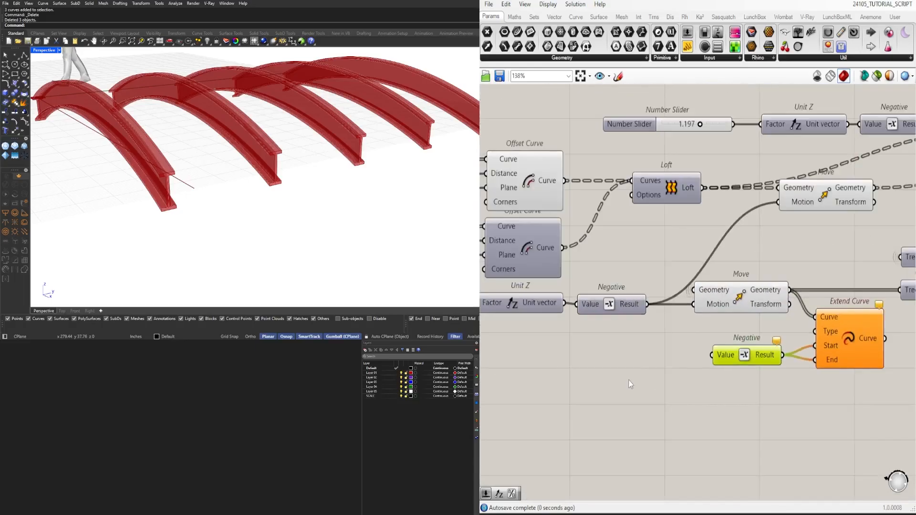
double_click(628, 380)
type("24")
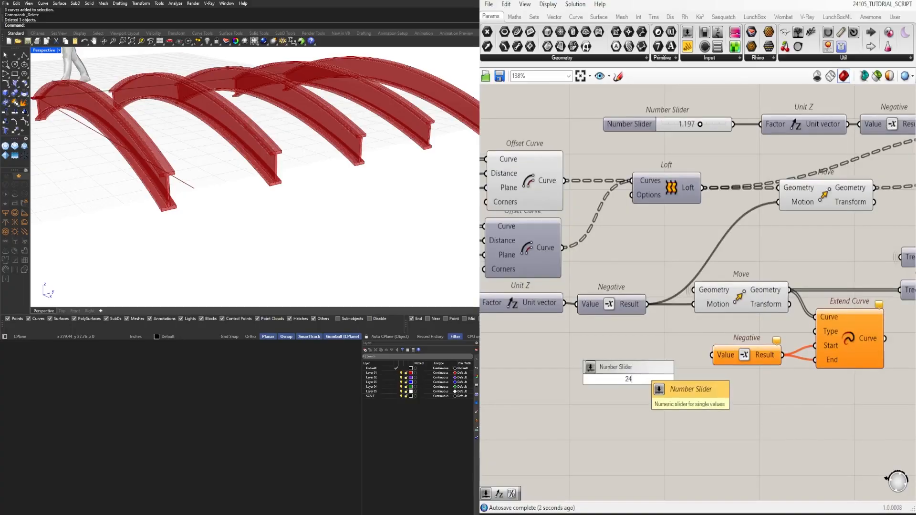
type(".5")
key("Return")
scroll(706, 361, "up", 3)
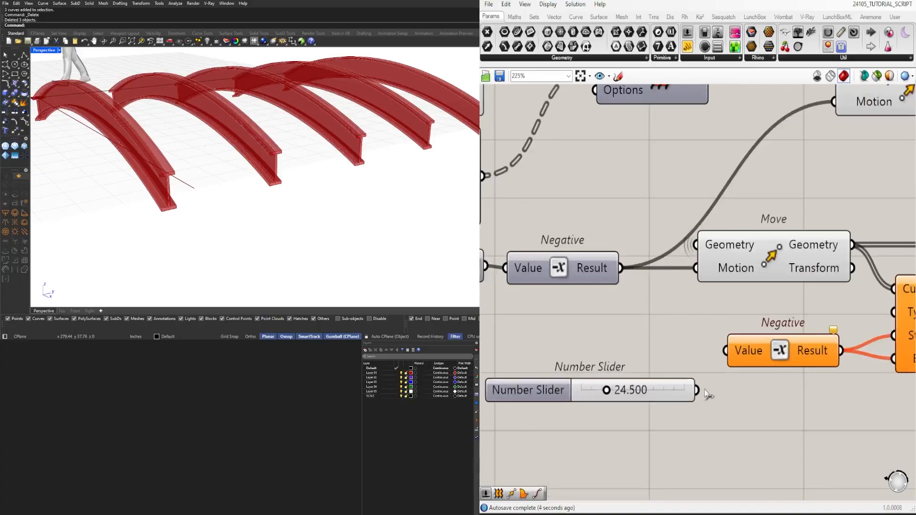
left_click_drag(690, 386, 680, 346)
scroll(705, 329, "down", 5)
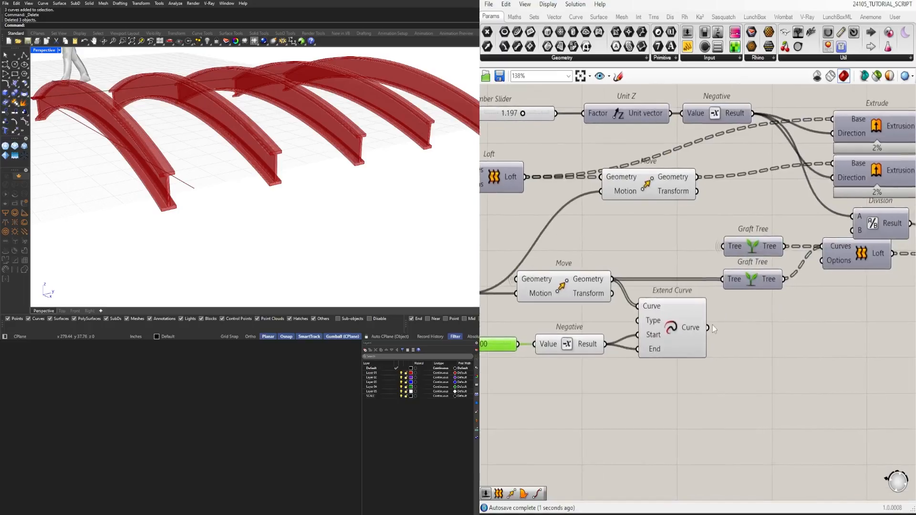
Show the web Loft's preview to compare the webs at the arch ends, and hide it again.
left_click(696, 329)
right_click_drag(233, 188, 295, 191)
scroll(534, 337, "up", 8)
left_click_drag(663, 316, 594, 319)
scroll(609, 342, "down", 7)
left_click(707, 292)
middle_click(794, 266)
left_click(807, 246)
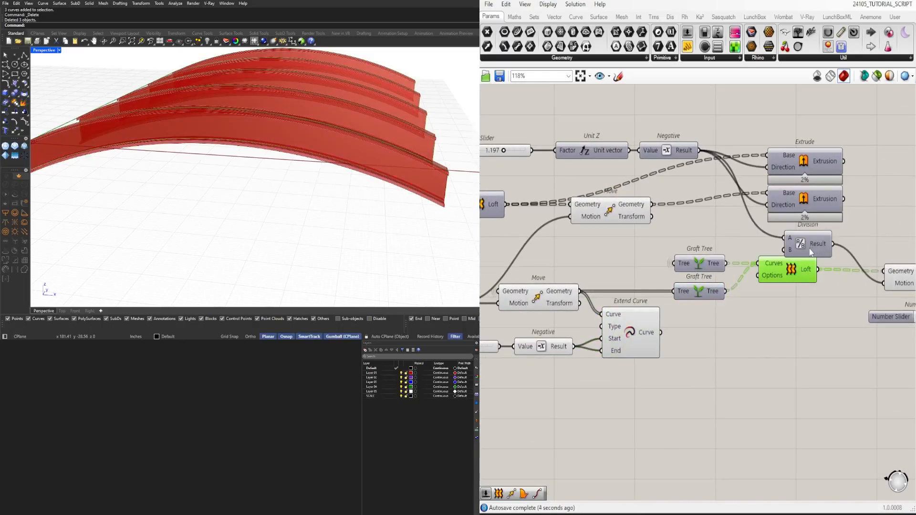
middle_click(791, 264)
left_click(819, 231)
Connect the Extend Curve output to the lower Graft Tree in place of the direct Move connection.
left_click(745, 315)
scroll(641, 330, "up", 3)
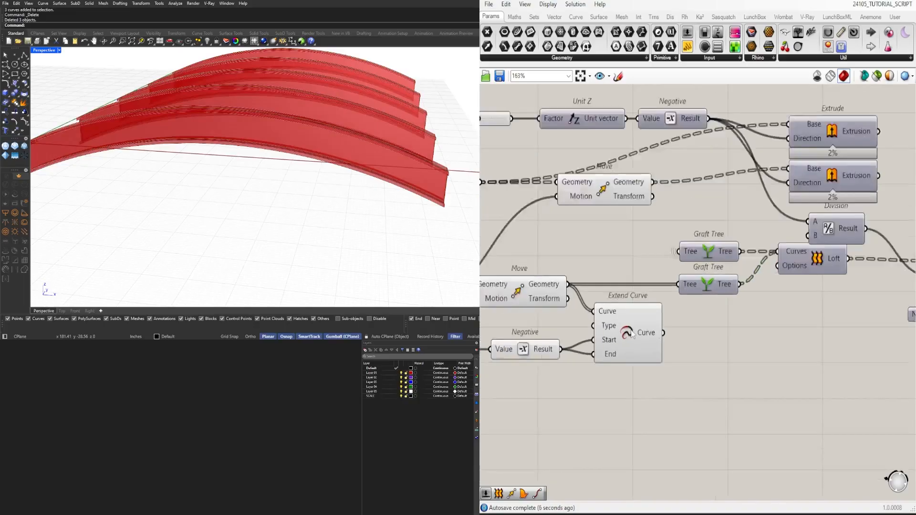
left_click_drag(702, 284, 703, 281)
right_click_drag(429, 207, 356, 187)
Set the number slider controlling the curve extension to 8.021.
right_click_drag(637, 320, 866, 334)
scroll(525, 365, "up", 5)
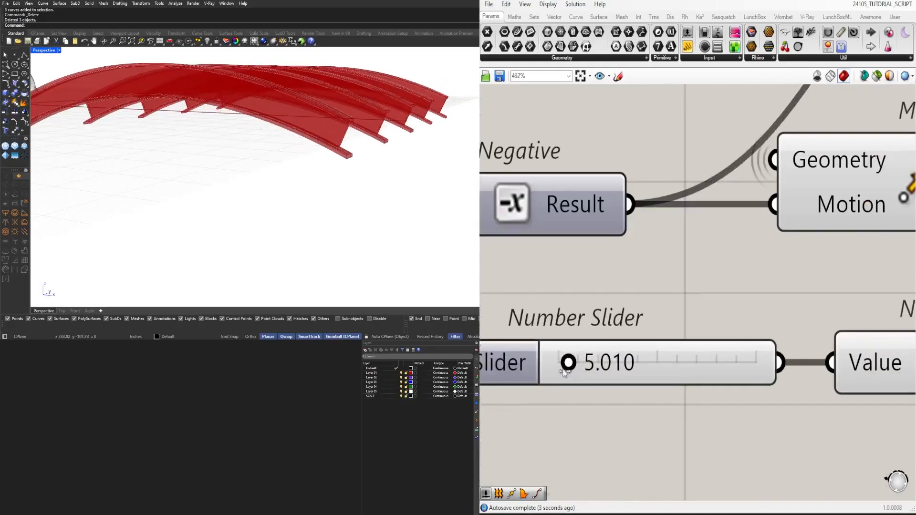
mouse_move(577, 368)
left_mouse_down()
mouse_move(587, 367)
mouse_move(574, 367)
left_mouse_up()
scroll(596, 365, "down", 10)
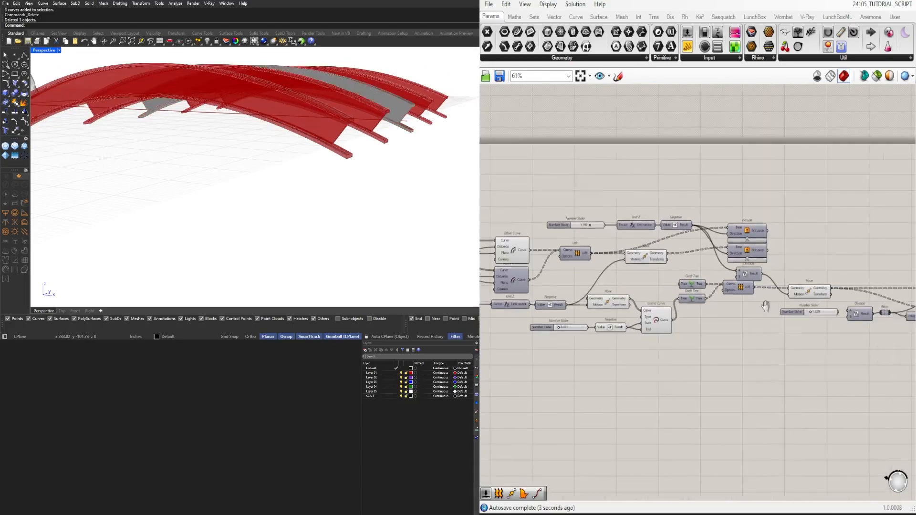
left_click_drag(772, 363, 696, 324)
right_click_drag(678, 332, 794, 322)
key("Delete")
right_click_drag(632, 359, 764, 353)
scroll(765, 352, "down", 2)
scroll(602, 300, "up", 4)
right_click_drag(602, 300, 738, 293)
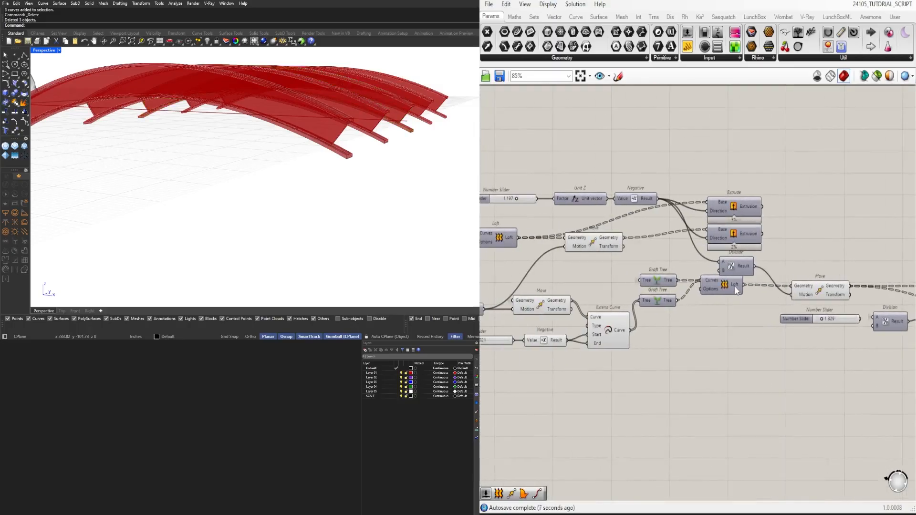
Shift the Graft Tree, web Loft and downstream components away from Extend Curve to make room on the canvas.
scroll(715, 328, "down", 5)
left_click_drag(769, 331, 505, 270)
left_click_drag(803, 339, 738, 279, "shift")
right_click_drag(533, 279, 653, 282)
scroll(652, 283, "up", 3)
left_click_drag(655, 284, 702, 283)
left_click(698, 328)
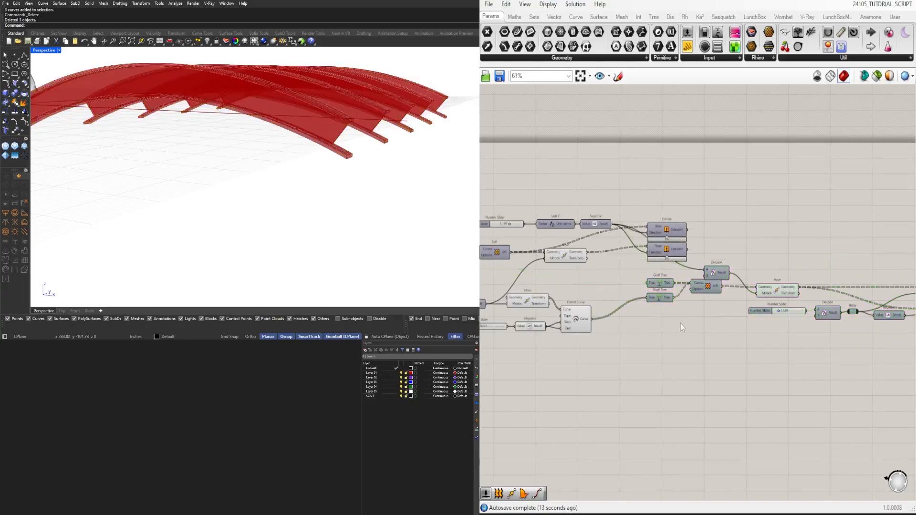
Disconnect the upper Move's Geometry output from the Base input of the lower Extrude.
right_click_drag(622, 326, 769, 331)
scroll(633, 287, "up", 3)
left_click(753, 256)
scroll(342, 155, "up", 5)
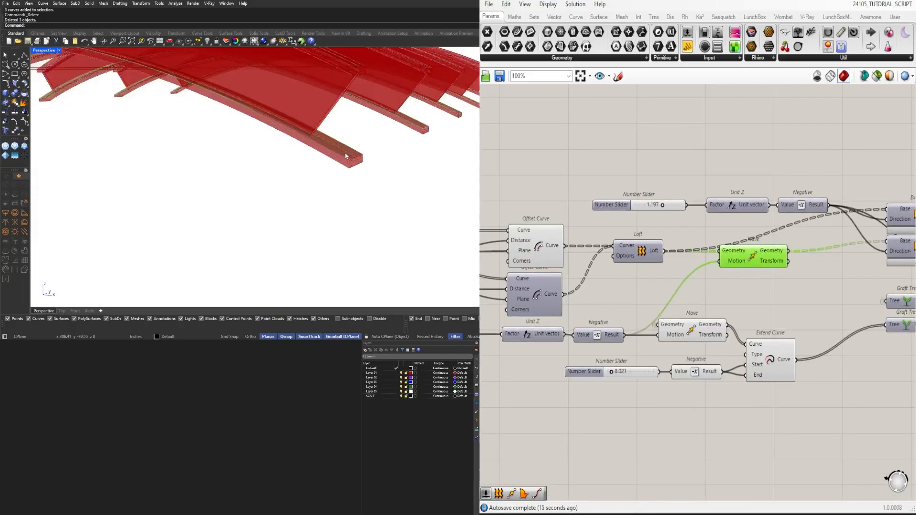
scroll(342, 156, "down", 5)
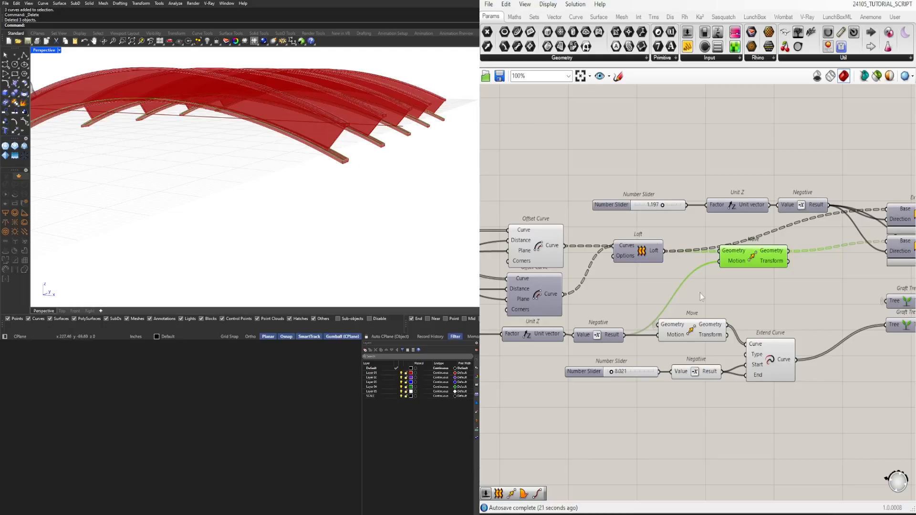
scroll(792, 302, "down", 2)
right_click_drag(791, 302, 684, 294)
scroll(654, 270, "up", 2)
left_click_drag(657, 255, 660, 262)
scroll(732, 267, "down", 1)
scroll(753, 263, "up", 1)
left_click(814, 252)
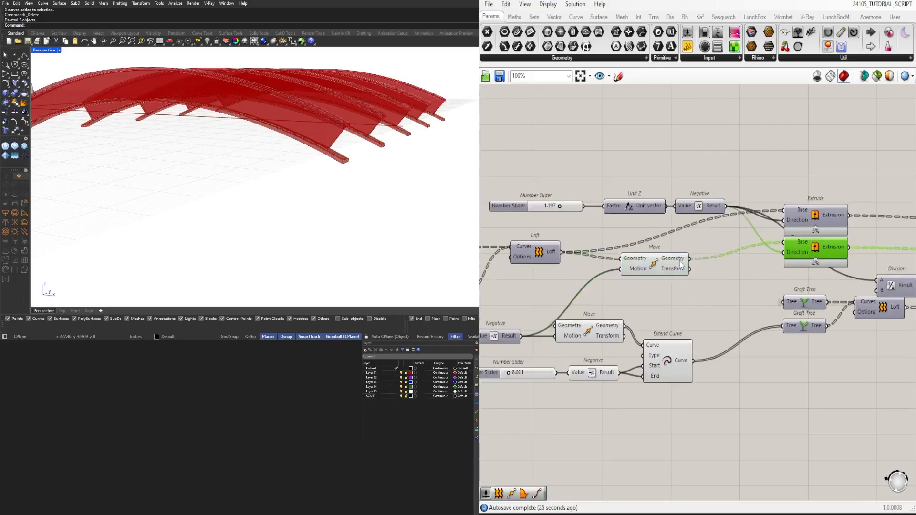
left_click_drag(784, 243, 749, 284, "ctrl")
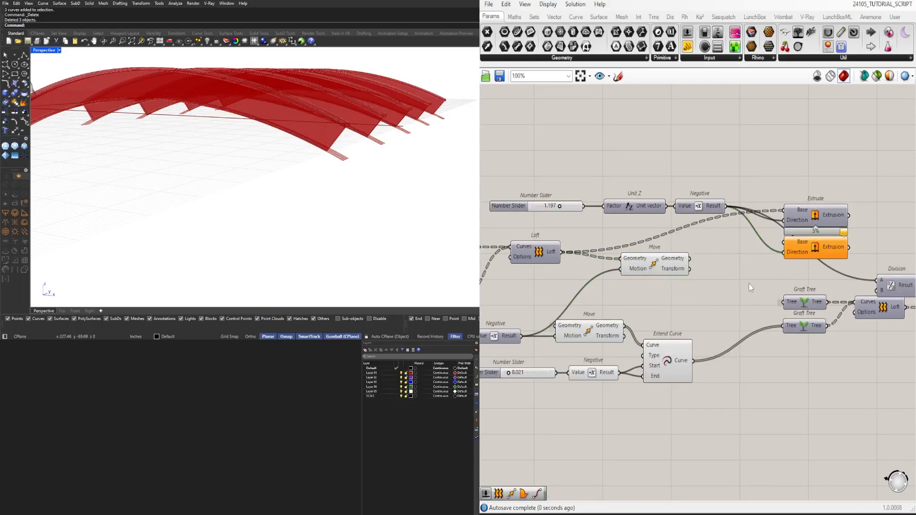
Delete the upper Move component between the flange Loft and the lower Extrude.
left_click_drag(654, 268, 665, 272)
right_click_drag(675, 270, 752, 265)
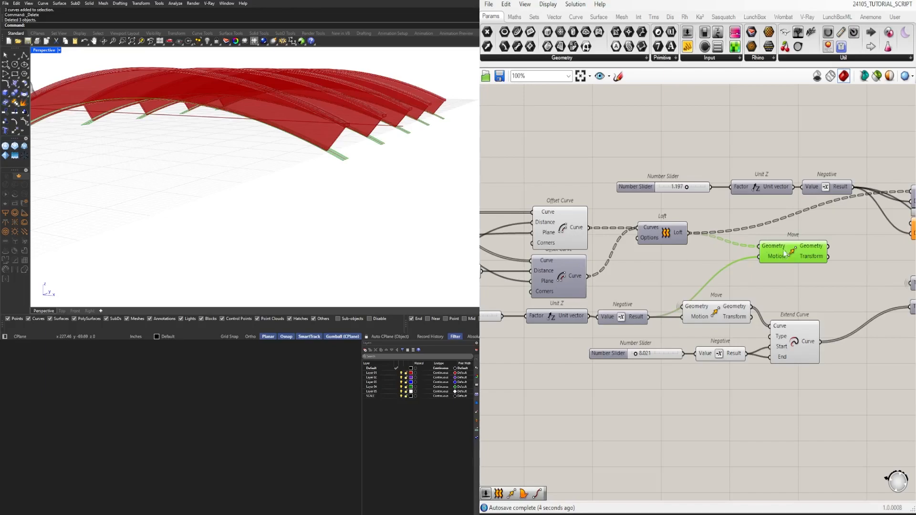
left_click_drag(785, 252, 784, 259)
left_click(577, 231)
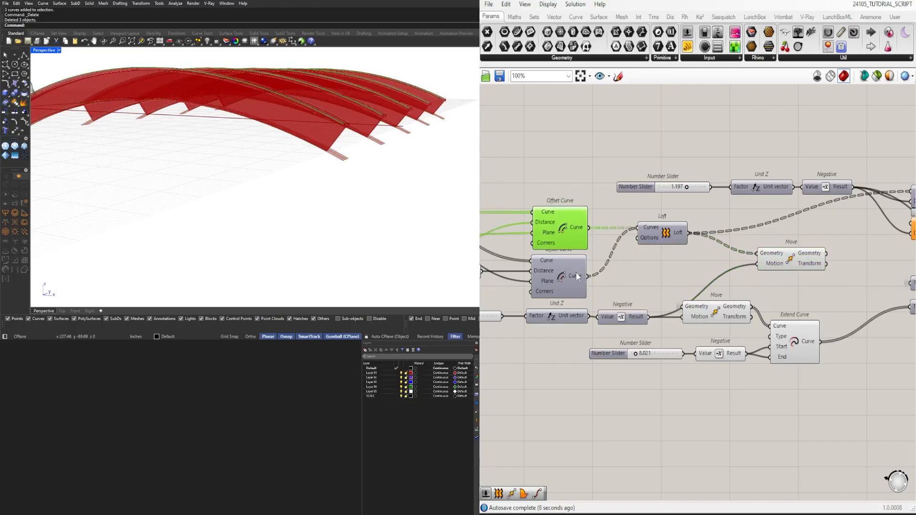
left_click(801, 263)
right_click_drag(801, 264, 755, 265)
scroll(758, 266, "down", 1)
right_click_drag(828, 250, 795, 246)
key("Delete")
Examine the shortened lower curves at the beam ends and the Offset Curve and Loft components that build the top flanges.
right_click_drag(582, 303, 675, 291)
left_click(721, 292)
right_click_drag(796, 305, 710, 297)
left_click(709, 303)
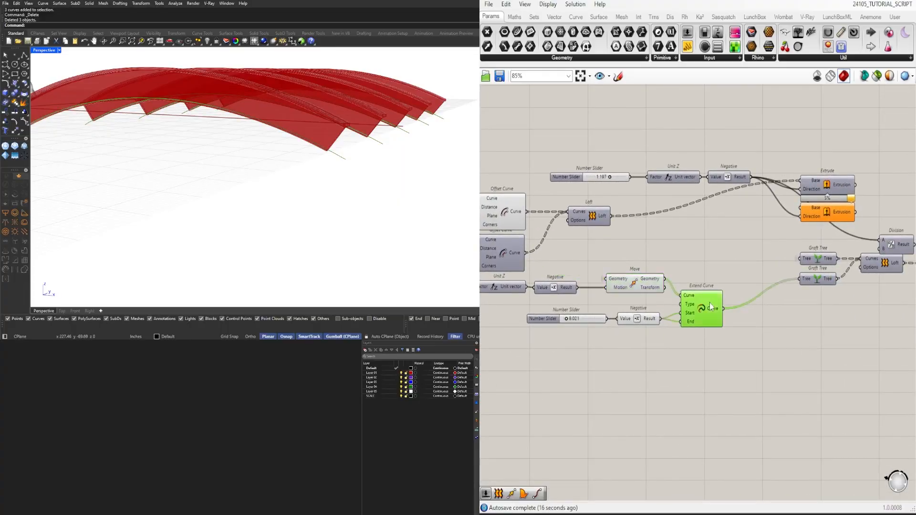
right_click_drag(407, 191, 389, 195)
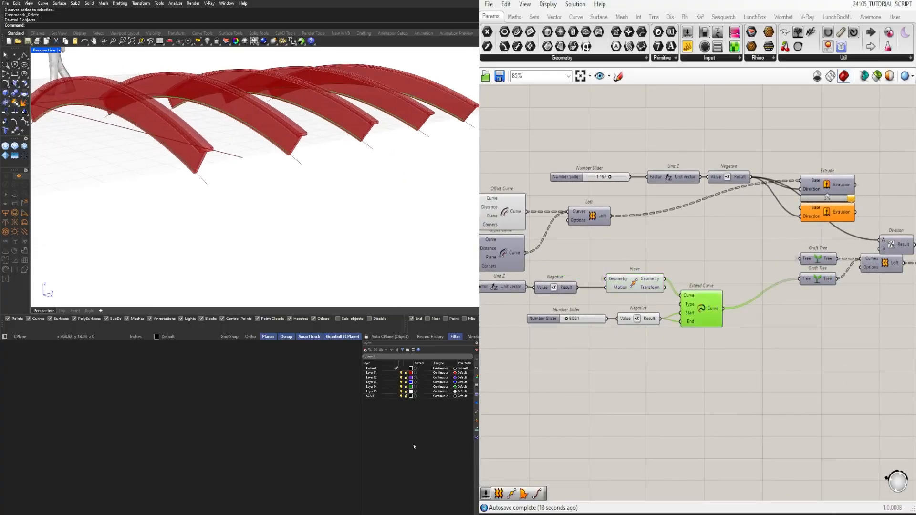
scroll(747, 248, "down", 2)
right_click_drag(531, 255, 677, 260)
scroll(738, 242, "up", 2)
right_click_drag(771, 247, 764, 246)
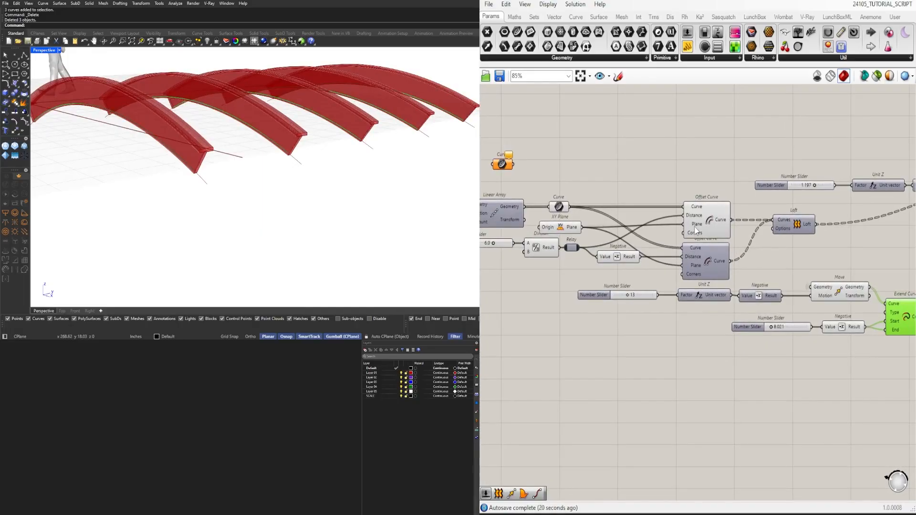
Duplicate the flange's Curve parameter, both Offset Curve components and their Loft, placing the copies below and beyond Extend Curve.
left_click(695, 228)
left_click(710, 262, "shift")
left_click(793, 222, "shift")
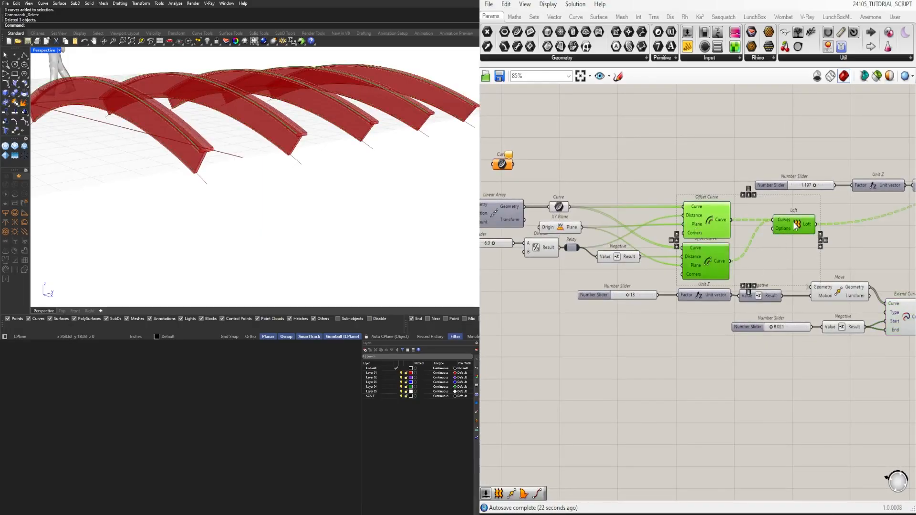
scroll(811, 239, "down", 2)
right_click_drag(834, 249, 662, 245)
right_click_drag(532, 223, 687, 235)
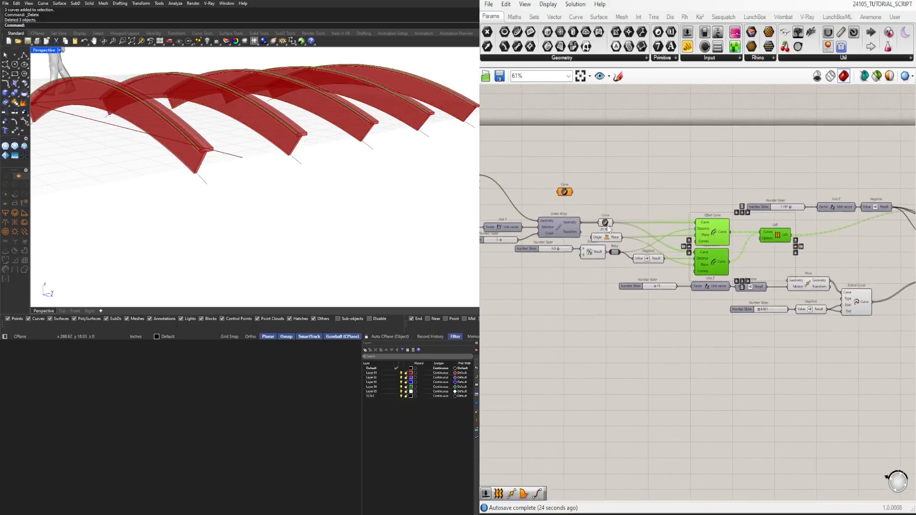
scroll(584, 219, "up", 2)
left_click(615, 223, "shift")
right_click_drag(758, 243, 620, 235)
scroll(620, 235, "down", 2)
left_click_drag(620, 236, 860, 330, "alt")
right_click_drag(859, 328, 741, 326)
left_click(646, 359)
Connect Extend Curve's Curve output to the duplicated Curve parameter.
scroll(641, 319, "up", 2)
left_click_drag(642, 318, 724, 317)
left_click(696, 301)
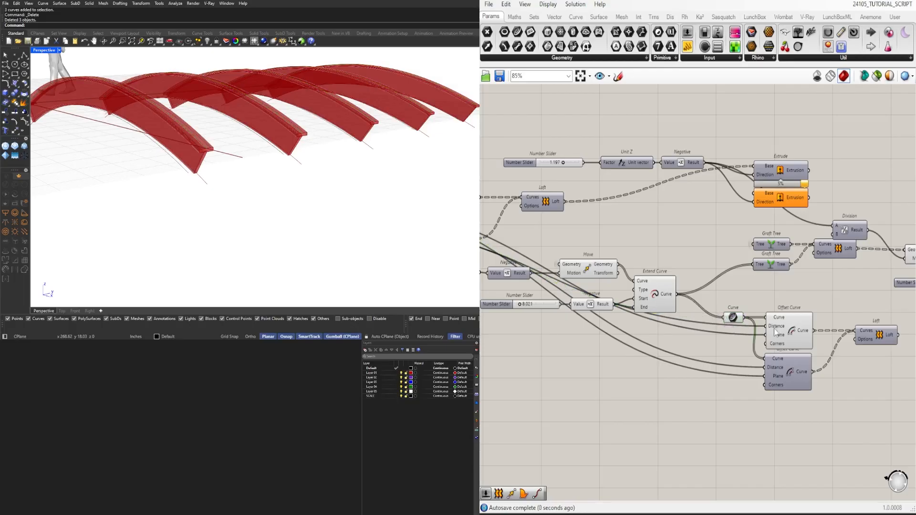
Set the wire display to Hidden for the Plane and Distance inputs of the upper duplicated Offset Curve.
right_click_drag(794, 341, 745, 318)
right_click(722, 305)
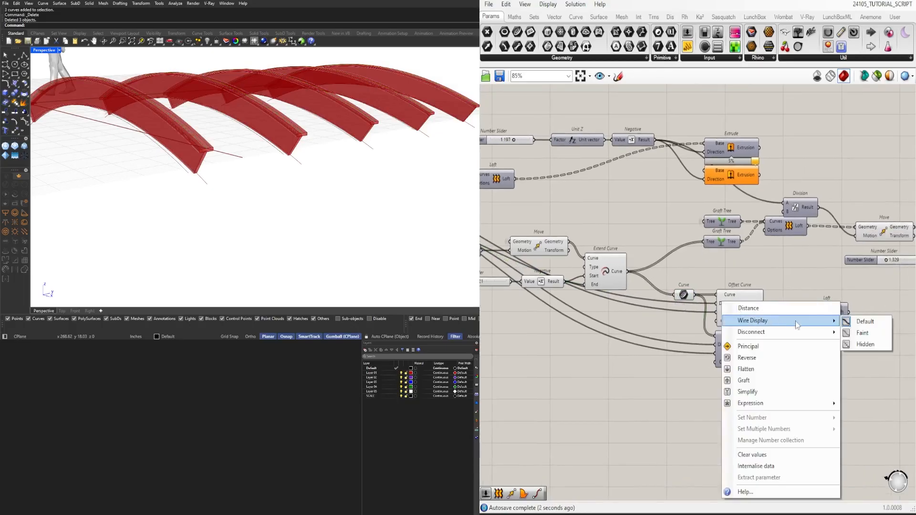
key("Escape")
right_click(727, 315)
mouse_move(763, 344)
left_click(860, 371)
right_click(737, 307)
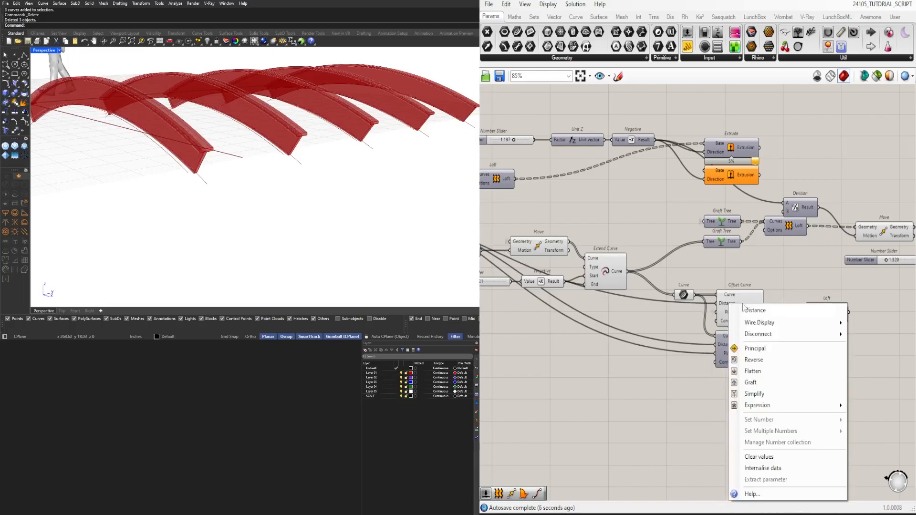
mouse_move(804, 327)
left_click(862, 347)
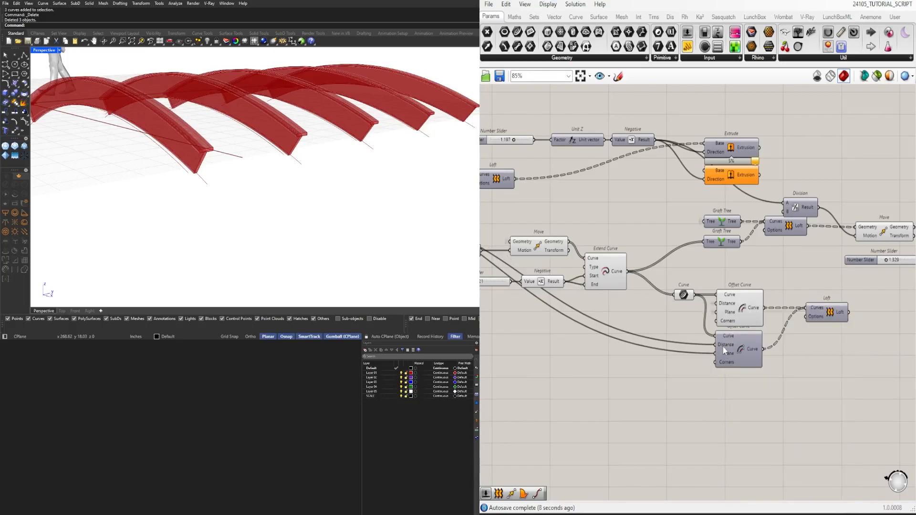
Set the wire display to Hidden for the Distance and Plane inputs of the lower duplicated Offset Curve.
right_click(725, 351)
left_click(868, 356)
right_click(720, 347)
mouse_move(829, 335)
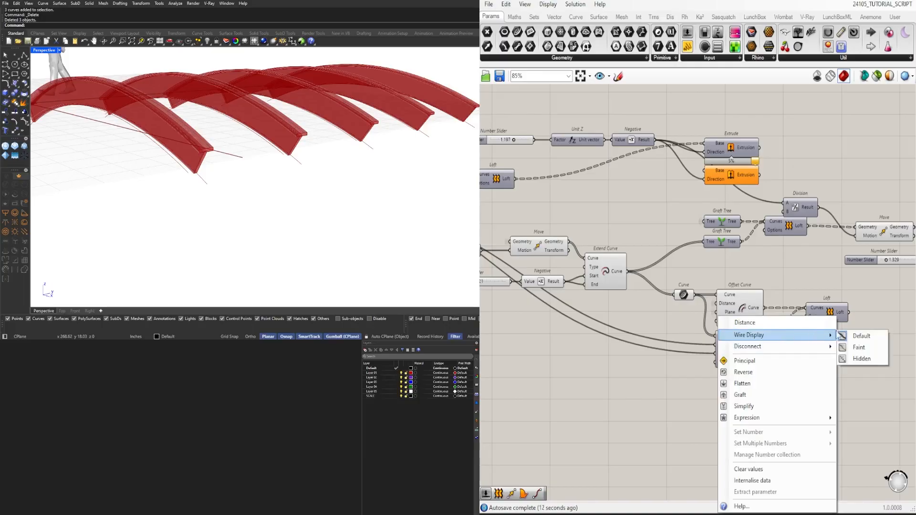
left_click(867, 358)
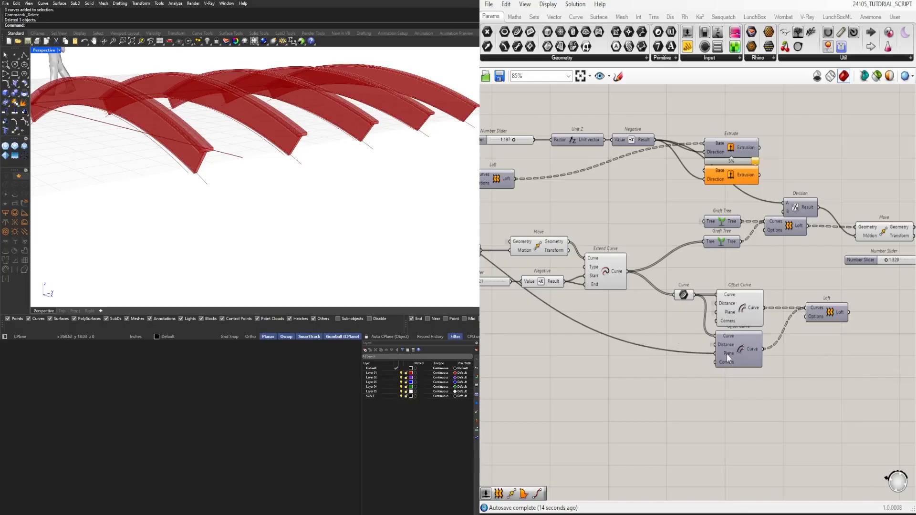
right_click(727, 355)
mouse_move(830, 346)
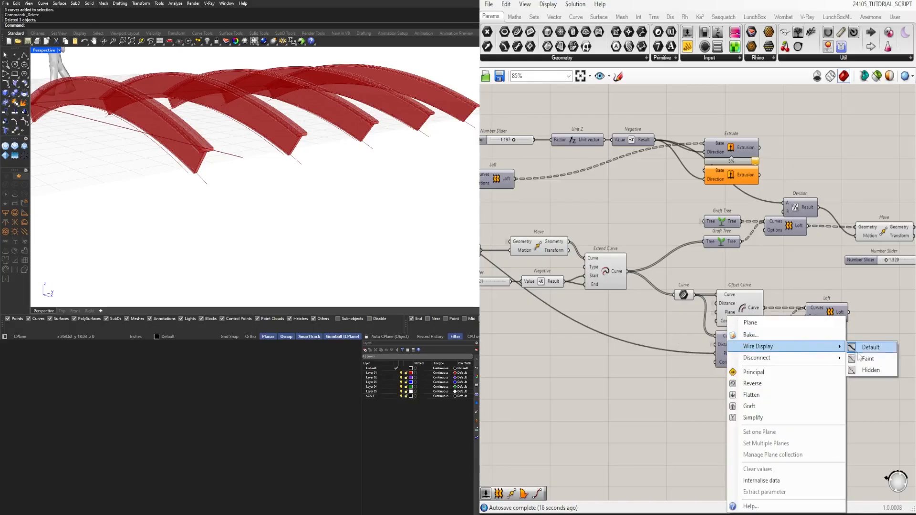
left_click(869, 370)
Enable the preview of the duplicated Loft and check its surface along the lower edge of the webs.
scroll(850, 334, "up", 2)
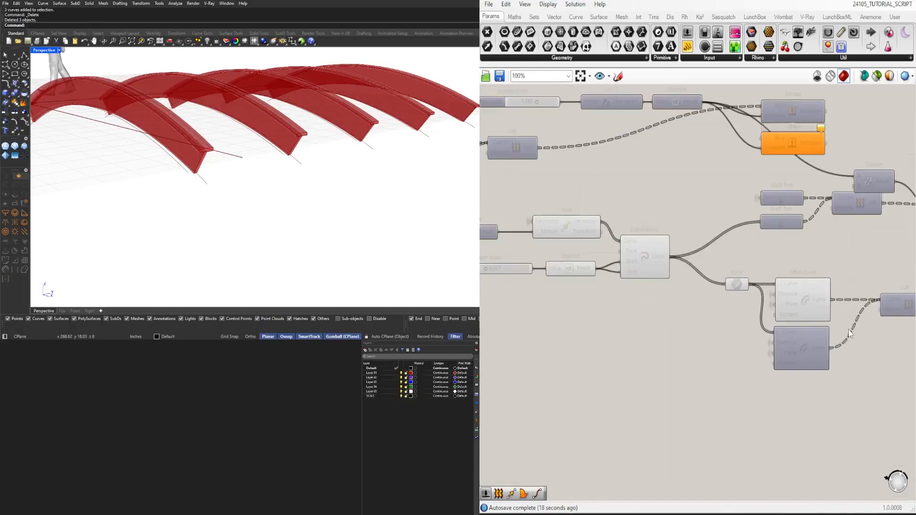
right_click_drag(850, 334, 770, 346)
left_click(730, 319)
left_click(831, 316)
middle_click(831, 314)
left_click(848, 295)
right_click_drag(318, 200, 241, 149)
scroll(188, 143, "up", 3)
scroll(302, 154, "up", 2)
mouse_move(301, 154)
right_mouse_down()
mouse_move(341, 161)
mouse_move(342, 135)
mouse_move(309, 141)
right_mouse_up()
scroll(343, 162, "down", 3)
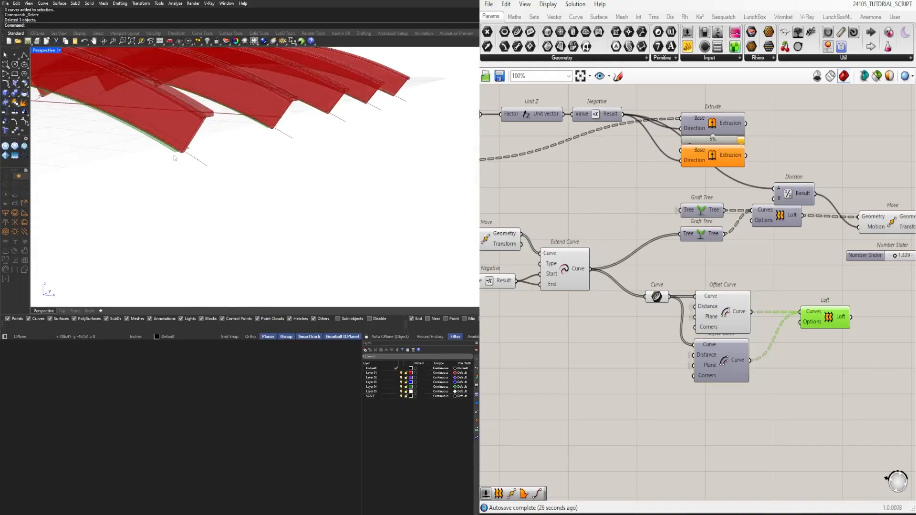
Set the number slider controlling the curve extension to 9.907.
scroll(176, 156, "up", 3)
right_click_drag(689, 277, 729, 270)
left_click(762, 306)
right_click_drag(622, 285, 709, 293)
left_click(677, 265)
right_click_drag(553, 283, 677, 293)
scroll(655, 292, "up", 5)
mouse_move(663, 294)
left_mouse_down()
mouse_move(648, 303)
mouse_move(663, 306)
left_mouse_up()
scroll(664, 309, "down", 4)
scroll(649, 347, "down", 2)
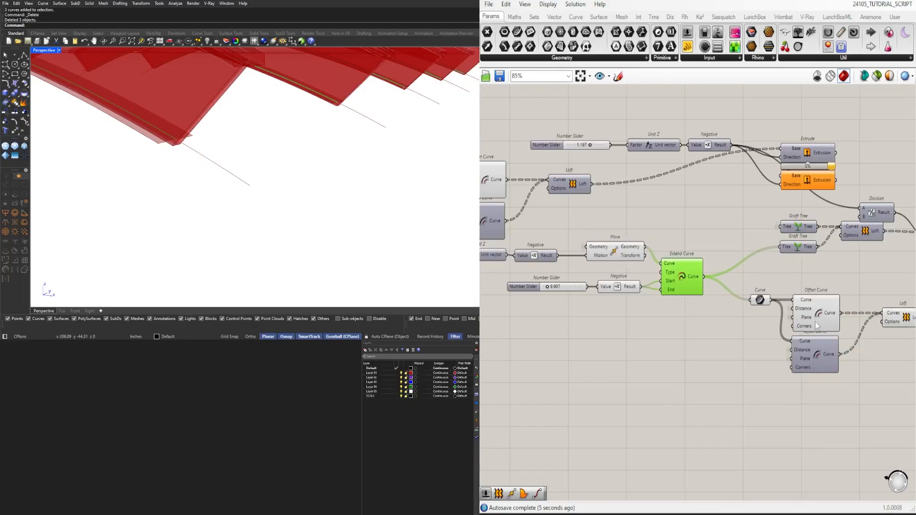
Examine how the duplicated Loft's surface lines up with the lower edge and ends of the beams.
right_click_drag(863, 324, 771, 327)
left_click(725, 318)
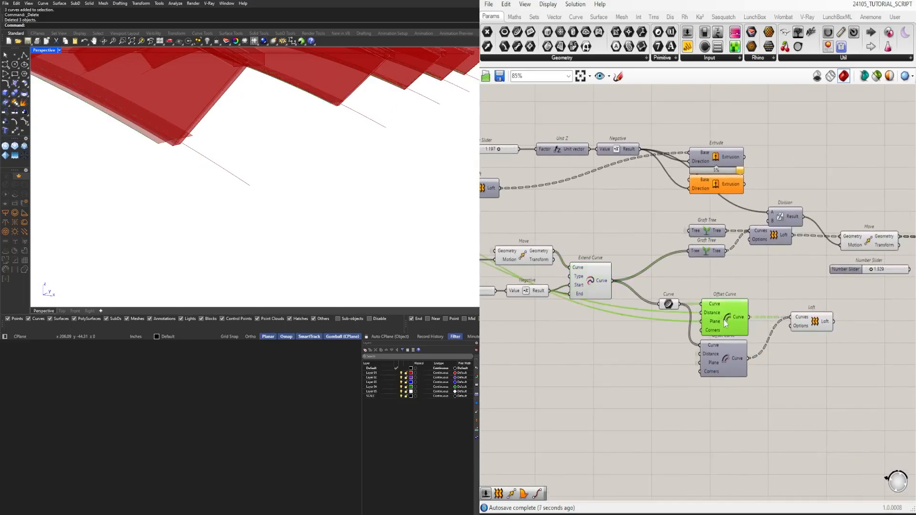
left_click(815, 320)
scroll(818, 323, "down", 3)
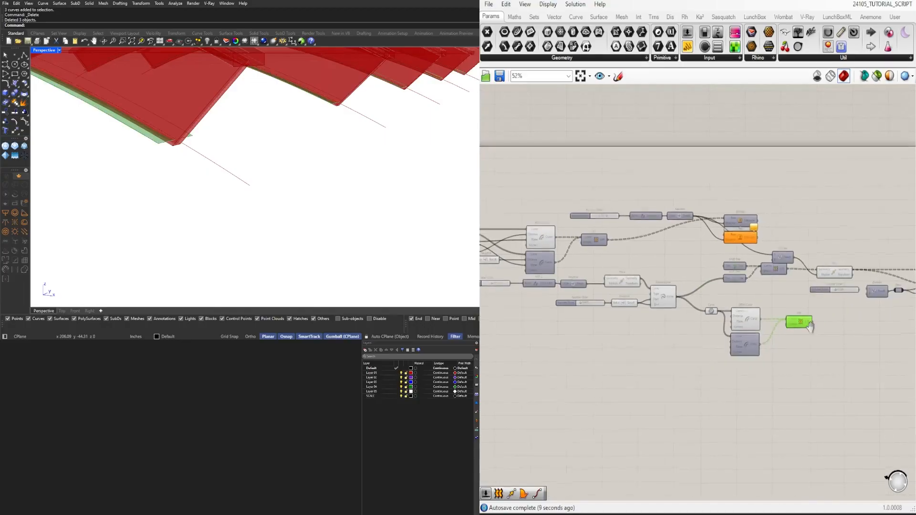
right_click_drag(820, 323, 796, 326)
scroll(210, 190, "down", 7)
right_click_drag(210, 190, 315, 192)
scroll(715, 311, "up", 3)
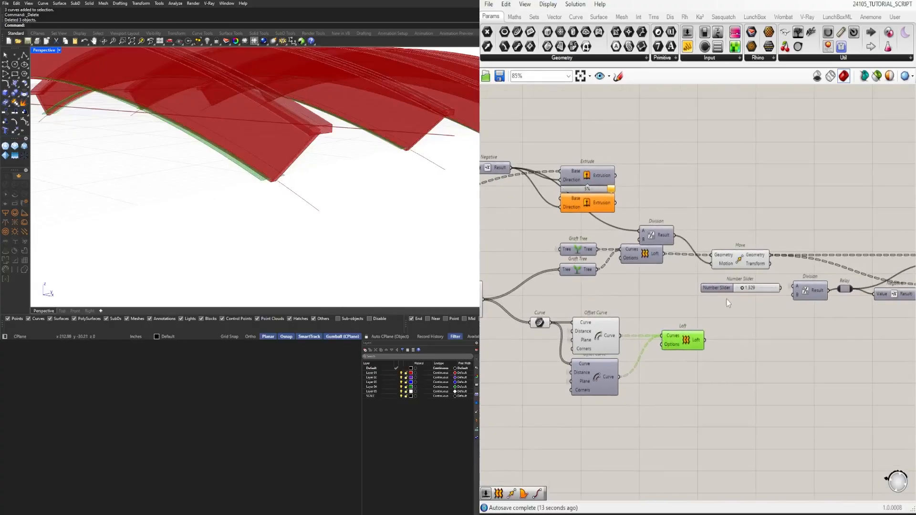
right_click_drag(589, 237, 706, 233)
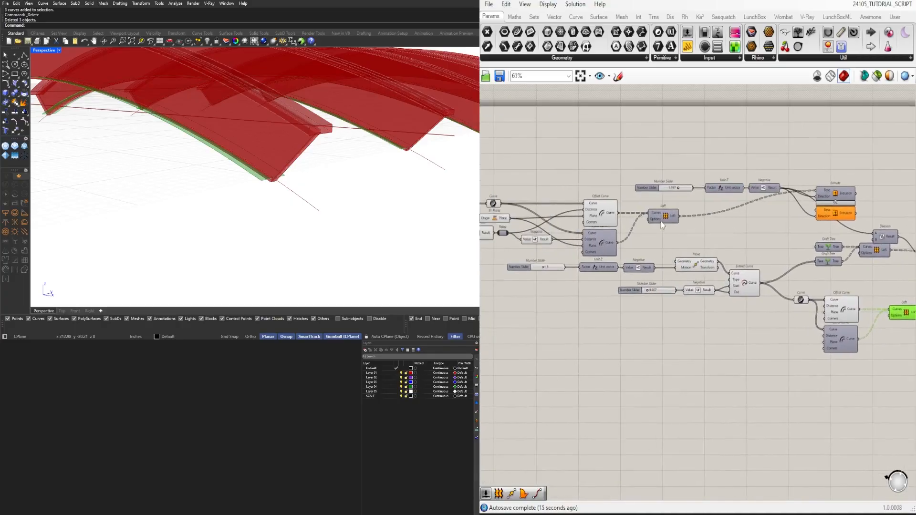
Briefly preview the original flange Loft in the model.
left_click(664, 221)
middle_click(664, 220)
left_click(679, 202)
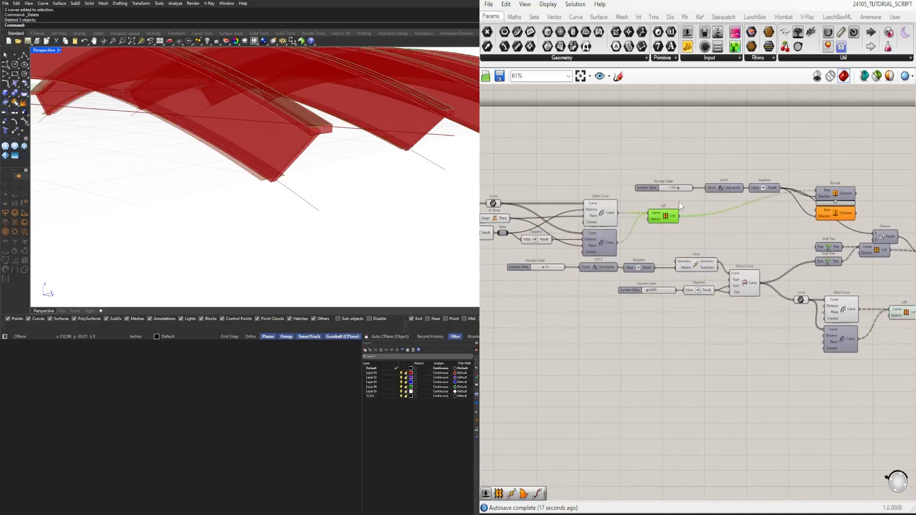
middle_click(663, 223)
left_click(692, 191)
Move the lower orange Extrude away from the upper Extrude and place it beside the duplicated Loft.
right_click_drag(766, 211, 665, 219)
left_click(687, 225)
left_click(732, 225)
right_click_drag(733, 226, 674, 216)
left_click_drag(682, 217, 779, 333)
scroll(737, 282, "up", 2)
Connect the duplicated Loft's output to the Base input of the relocated Extrude and check the bottom flange's end.
left_click(809, 306)
right_click_drag(836, 313, 788, 303)
left_click(772, 333)
right_click_drag(284, 210, 416, 146)
scroll(385, 155, "up", 8)
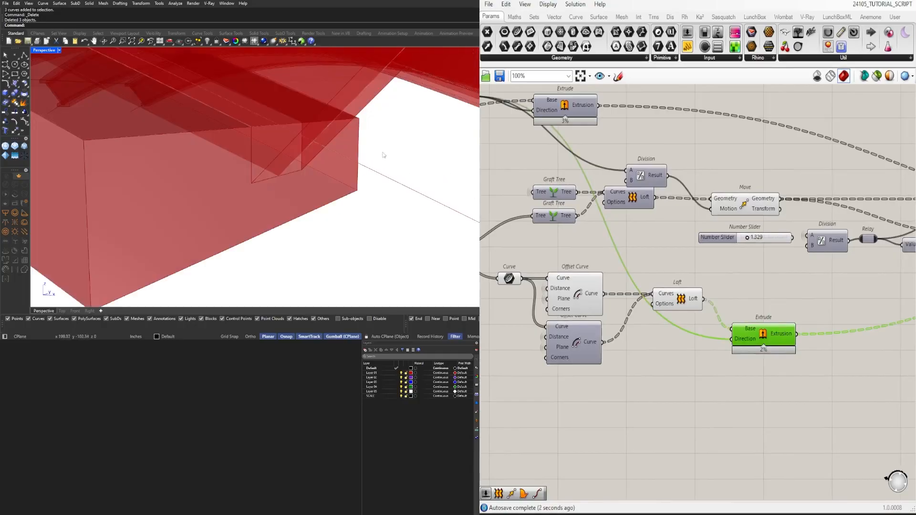
scroll(333, 156, "down", 5)
right_click_drag(331, 158, 358, 163, "shift")
scroll(375, 156, "up", 4)
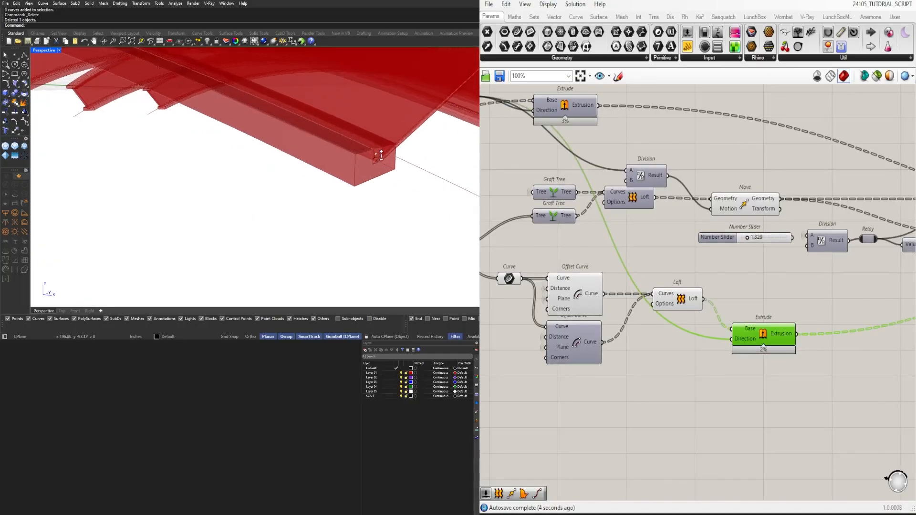
scroll(368, 162, "down", 6)
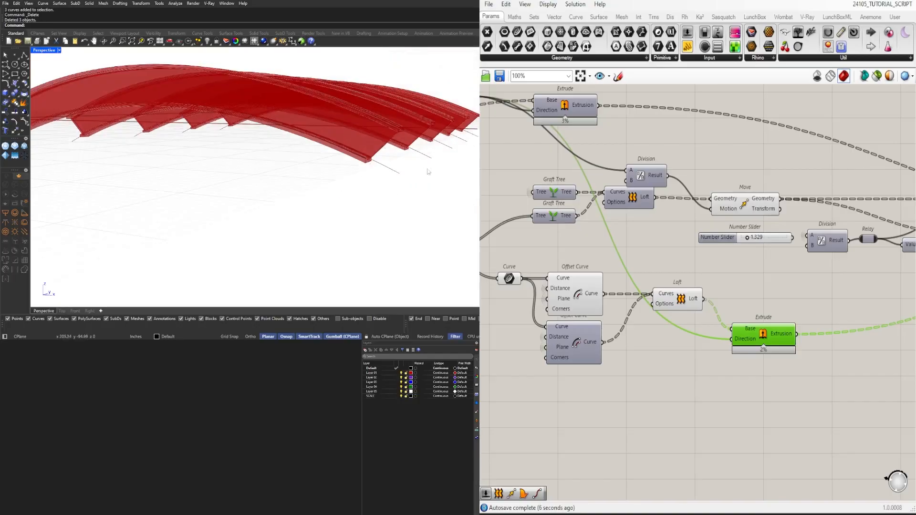
Align the relocated Extrude with the duplicated Loft and reposition the bottom flange's Curve, Offset Curve and Loft components.
left_click_drag(748, 335, 739, 305)
left_click_drag(679, 374, 509, 274)
right_click_drag(579, 301, 708, 348)
left_click_drag(684, 333, 706, 341)
right_click_drag(808, 367, 749, 364)
left_click(813, 383)
Set the wire display of the bottom flange Extrude's Direction input to Hidden.
right_click(806, 353)
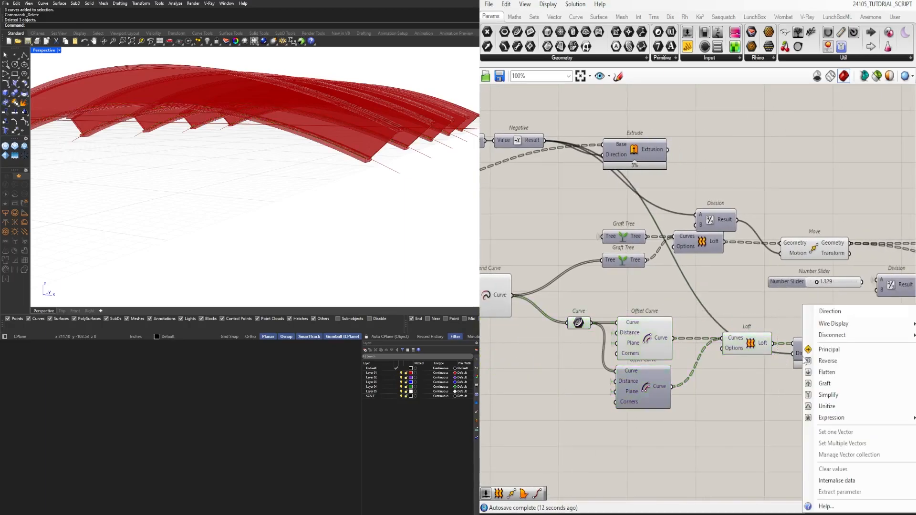
left_click(915, 347)
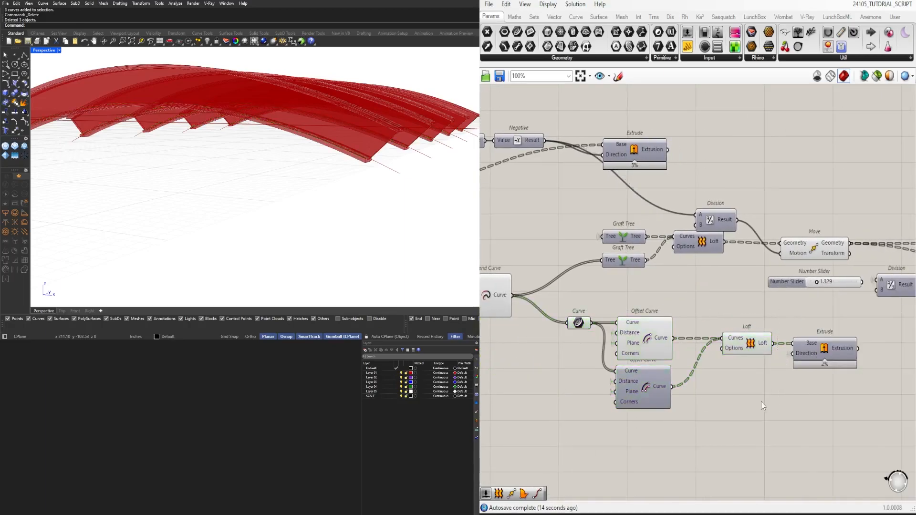
left_click(821, 357)
left_click(840, 418)
left_click_drag(840, 418, 741, 348)
left_click(741, 392)
scroll(741, 392, "down", 3)
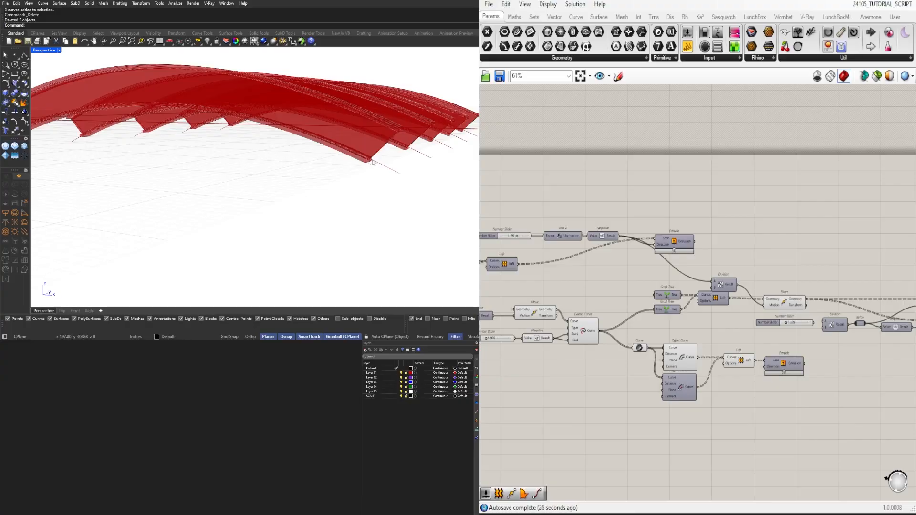
Test the curve extension slider at 5.970 and settle on about 13, checking the beam ends.
scroll(537, 339, "up", 6)
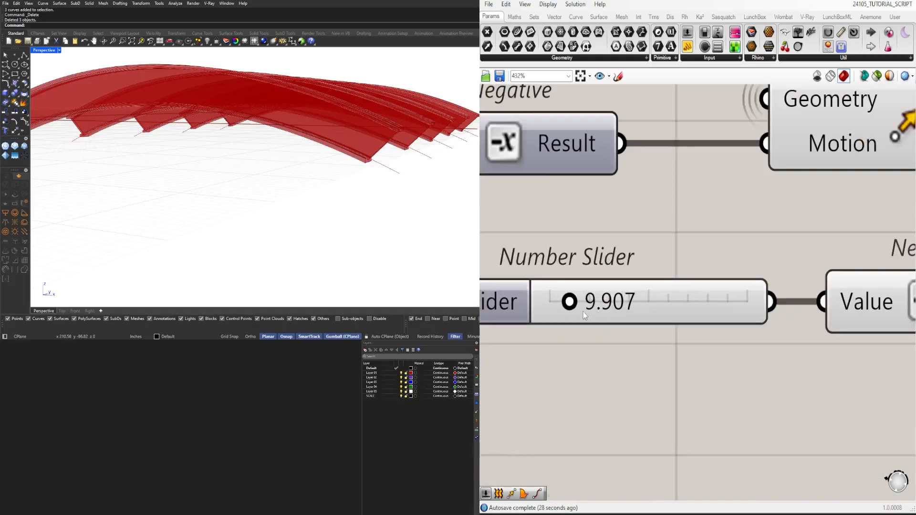
mouse_move(578, 308)
left_mouse_down()
mouse_move(587, 308)
mouse_move(548, 308)
mouse_move(567, 312)
left_mouse_up()
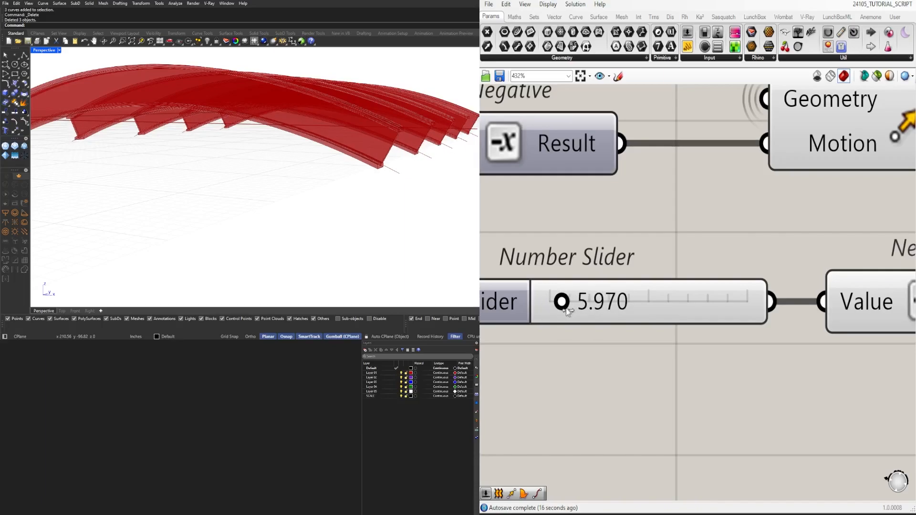
scroll(268, 203, "down", 6)
right_click_drag(266, 211, 354, 233)
scroll(354, 233, "up", 6)
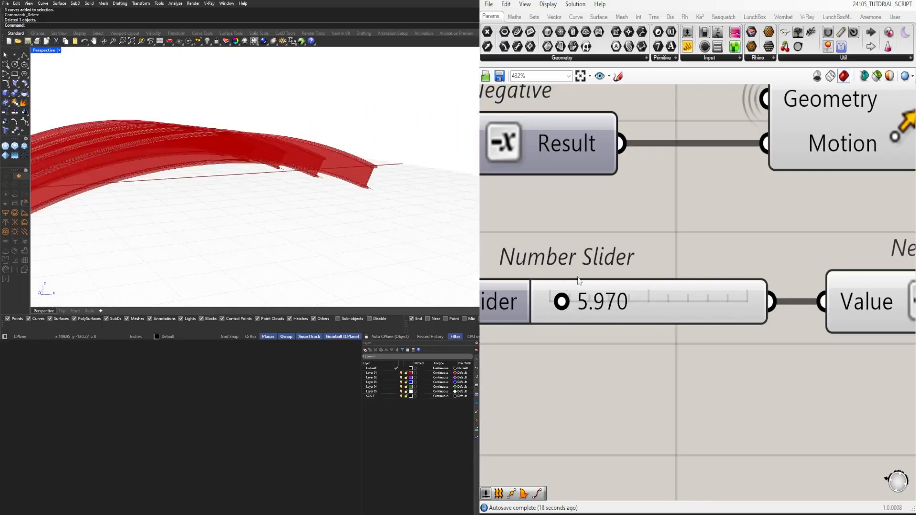
left_click_drag(566, 310, 579, 310)
scroll(663, 258, "down", 8)
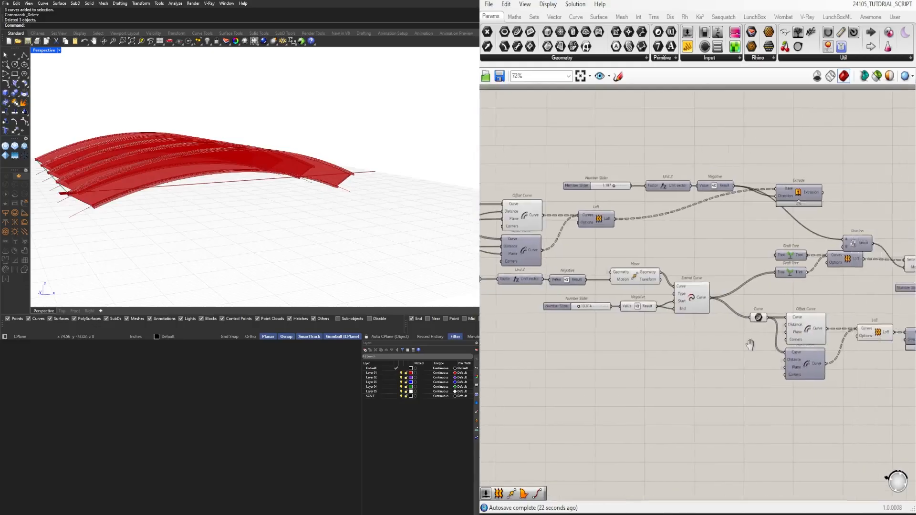
Move the bottom flange's component chain up so its Curve parameter lines up with Extend Curve's output.
left_click_drag(739, 402, 508, 315)
scroll(564, 321, "up", 2)
left_click_drag(574, 347, 612, 323)
left_click(498, 400)
right_click_drag(496, 402, 597, 386)
scroll(777, 393, "down", 3)
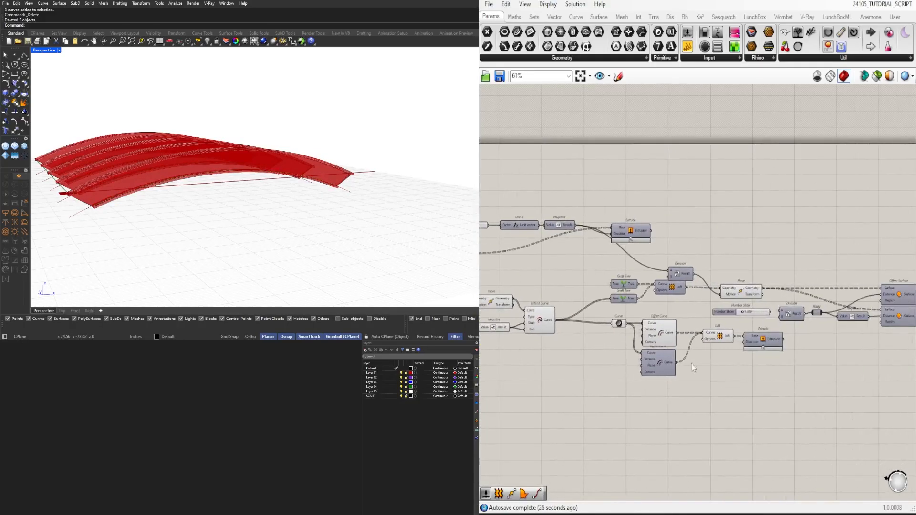
Move the upper Extrude down and place its number slider, Unit Z and Negative beneath the wire from the flange Loft.
right_click_drag(532, 239, 634, 267)
left_click_drag(724, 259, 772, 282)
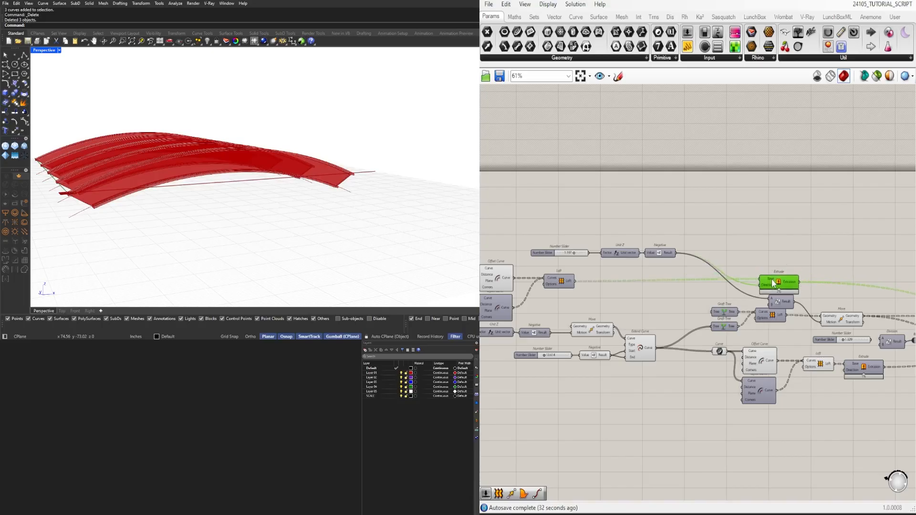
left_click_drag(716, 275, 546, 243)
left_click_drag(661, 251, 682, 302)
left_click(804, 252)
right_click_drag(804, 252, 746, 253)
left_click_drag(722, 283, 648, 276)
left_click(737, 287)
scroll(738, 287, "up", 3)
left_click(645, 244)
left_click_drag(592, 241, 592, 229)
left_click(629, 266)
scroll(749, 265, "down", 3)
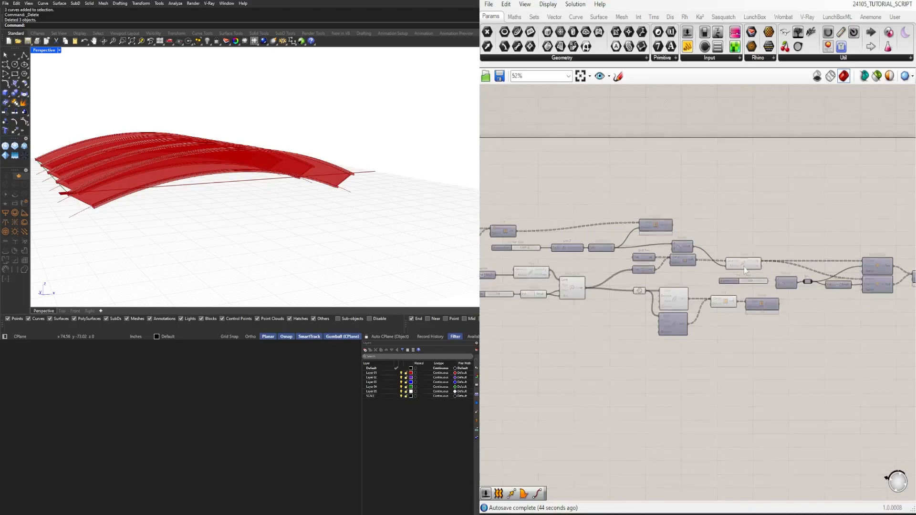
Set the wire display of the web Move's Motion input to Hidden.
scroll(773, 306, "up", 3)
right_click(739, 262)
mouse_move(807, 281)
left_click(867, 304)
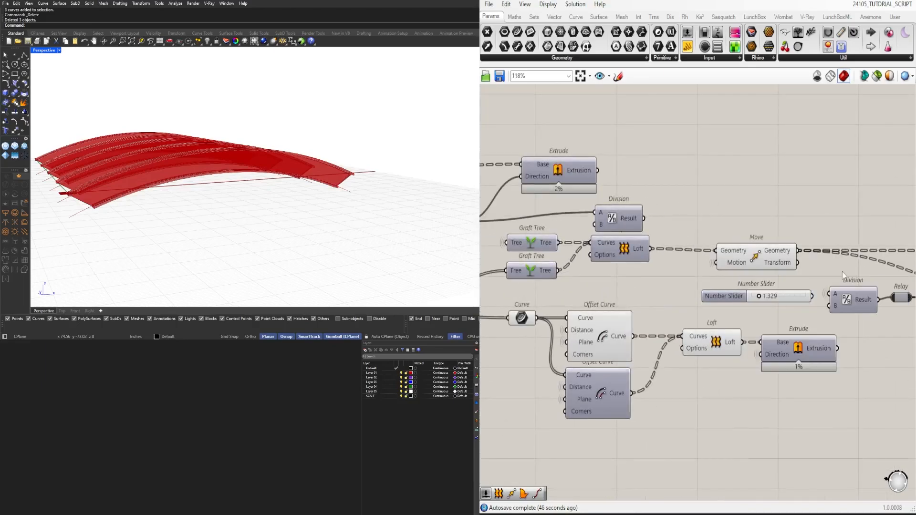
Look over the whole definition, from the surface offsets at the end back to the upstream components.
scroll(816, 201, "down", 3)
right_click_drag(883, 263, 615, 308)
right_click_drag(735, 309, 758, 310)
scroll(759, 310, "down", 4)
right_click_drag(614, 327, 716, 311)
scroll(674, 307, "up", 3)
left_click_drag(679, 291, 661, 291)
scroll(615, 321, "down", 5)
right_click_drag(556, 331, 704, 327)
scroll(678, 273, "up", 5)
scroll(675, 273, "up", 3)
right_click_drag(568, 327, 741, 322)
scroll(632, 327, "down", 6)
right_click_drag(598, 335, 758, 335)
scroll(646, 321, "down", 4)
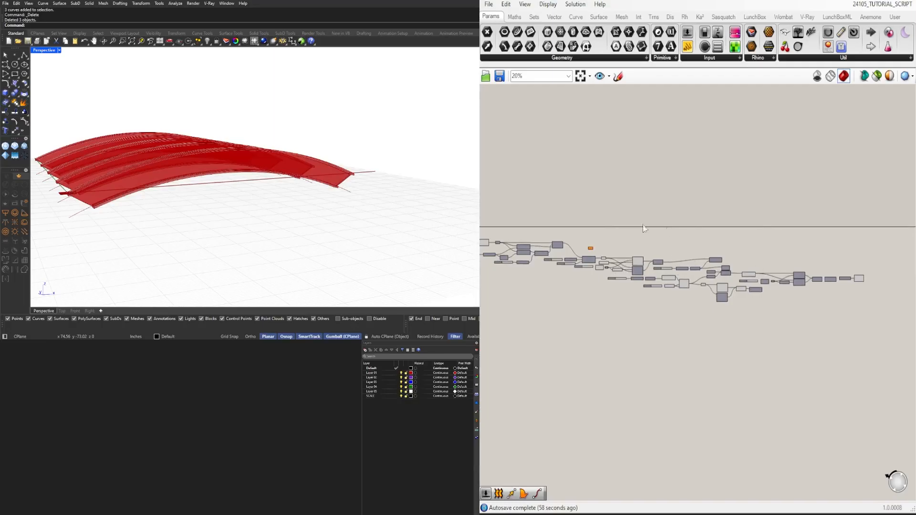
Turn off the preview of the bottom flange's two Offset Curve components and their Loft.
right_click_drag(294, 196, 237, 188)
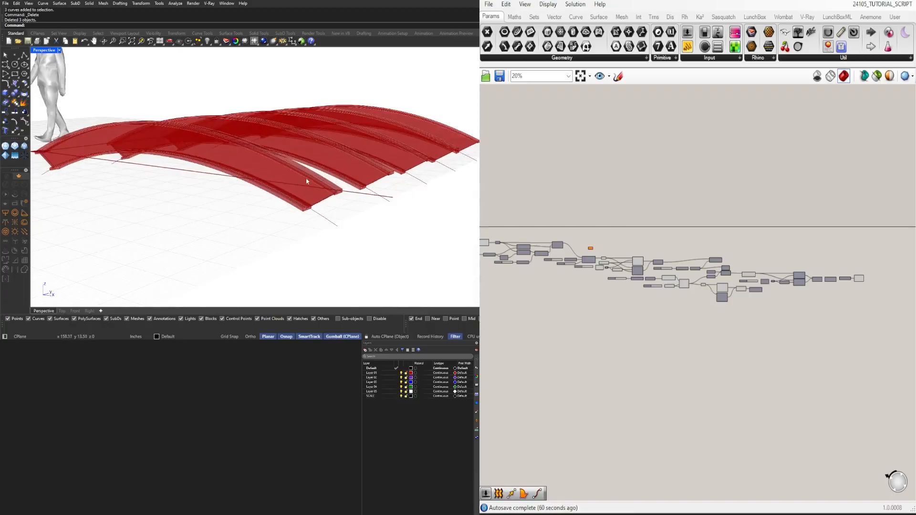
scroll(305, 181, "down", 3)
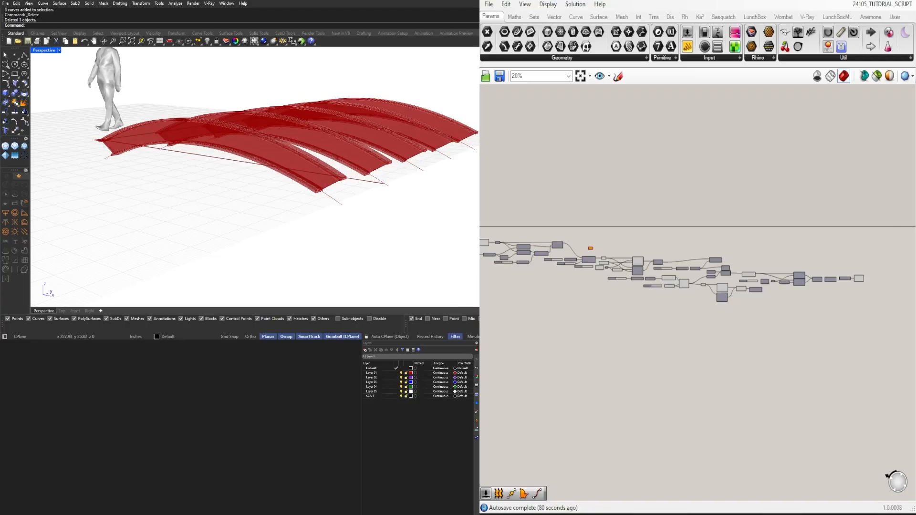
scroll(799, 333, "up", 5)
left_click_drag(759, 332, 637, 285)
middle_click(620, 310)
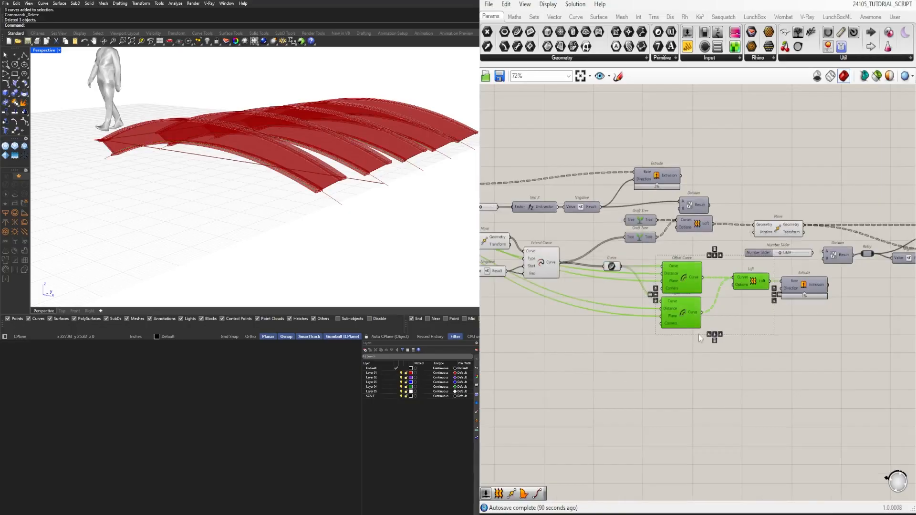
scroll(681, 327, "down", 5)
middle_click(712, 286)
left_click(740, 256)
Turn off the preview of the upper flange and Extend Curve chains, plus the upstream Curve and XY Plane components feeding them.
left_click_drag(736, 384, 593, 221)
middle_click(616, 217)
left_click(642, 186)
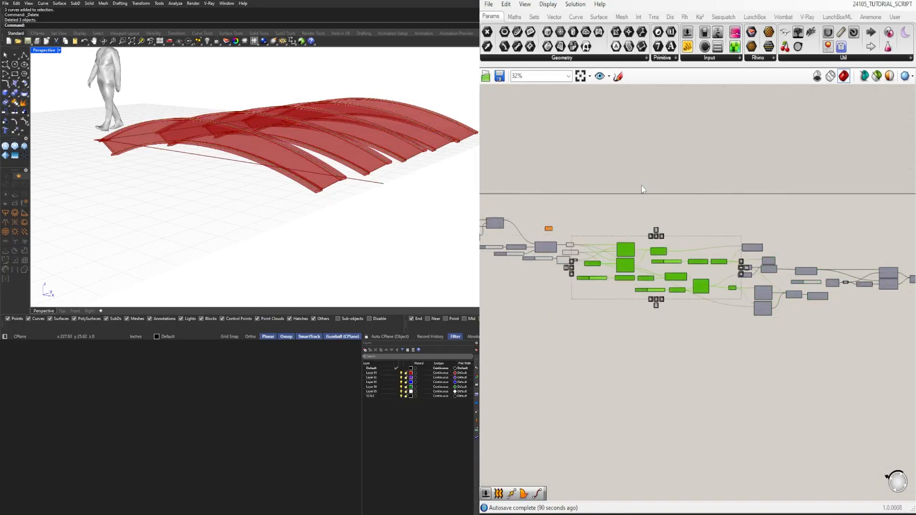
scroll(717, 302, "up", 5)
left_click_drag(777, 338, 568, 185)
middle_click(582, 185)
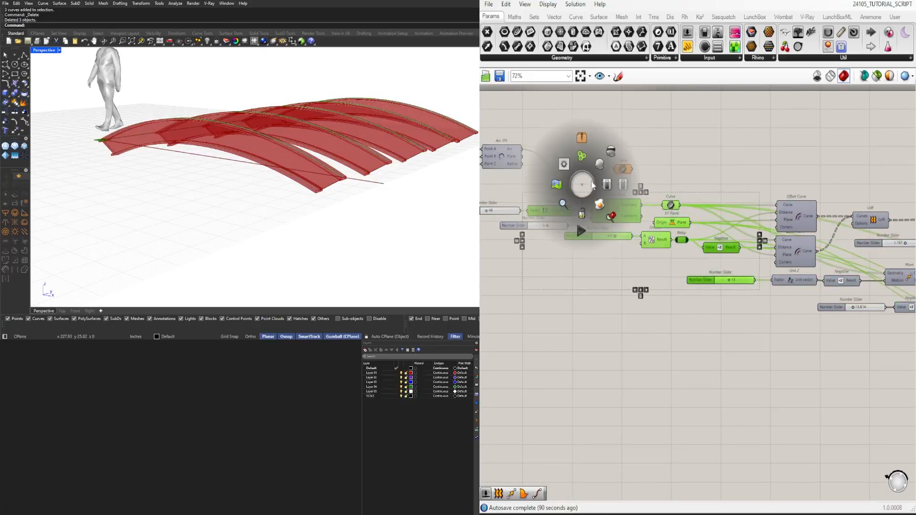
left_click(608, 155)
Turn off the preview of the Move that follows the web Loft.
scroll(608, 159, "down", 4)
right_click_drag(883, 215, 562, 232)
scroll(568, 233, "up", 4)
left_click(777, 235)
left_click(797, 197)
Nudge the bottom flange's Extrude slightly farther from its Loft.
right_click_drag(382, 191, 325, 117)
scroll(324, 119, "up", 2)
right_click_drag(592, 278, 800, 276)
scroll(733, 265, "down", 3)
scroll(555, 258, "up", 3)
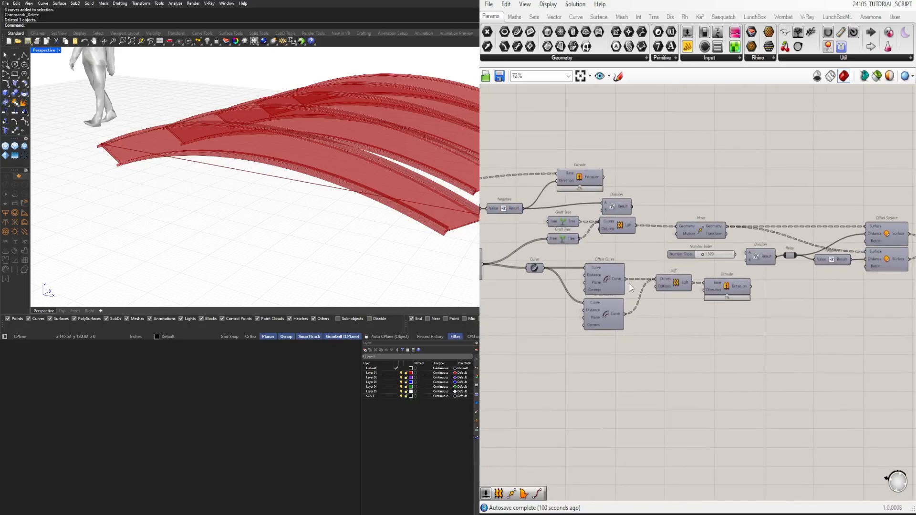
left_click_drag(730, 293, 737, 293)
right_click_drag(790, 288, 504, 285)
right_click_drag(535, 285, 873, 300)
right_click_drag(563, 291, 779, 289)
Preview the Move that feeds Extend Curve to check its curves, and hide it again.
left_click(677, 259)
middle_click(677, 256)
left_click(692, 237)
right_click_drag(215, 175, 385, 154)
middle_click(686, 251)
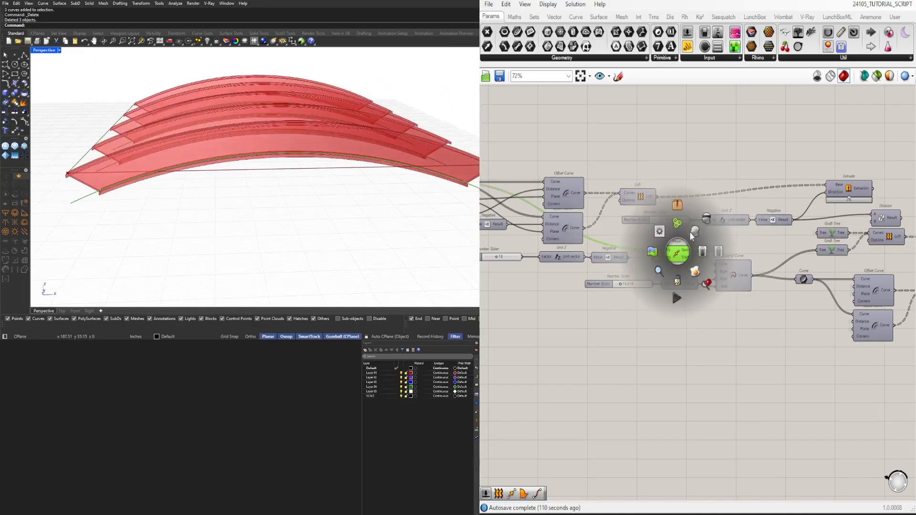
left_click(704, 220)
Turn on the preview of the web Loft and of the Move that follows it.
right_click_drag(725, 228, 577, 218)
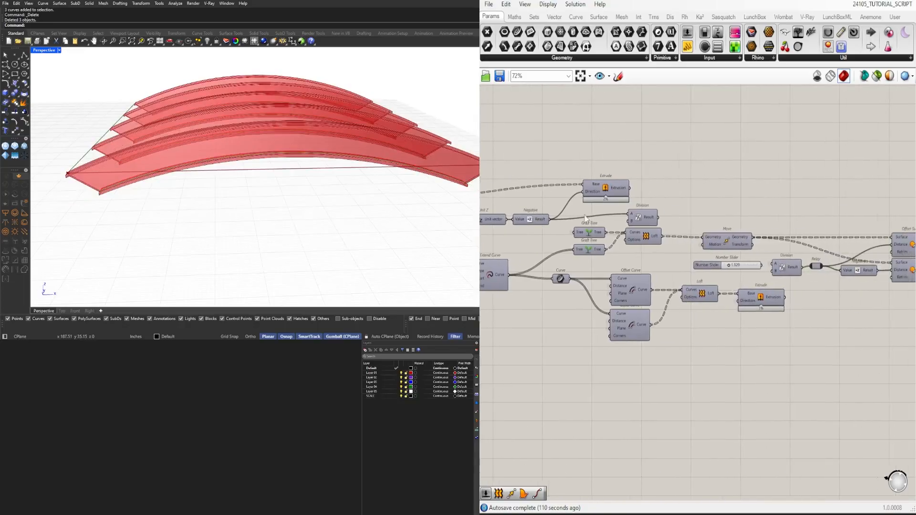
middle_click(645, 237)
left_click(665, 217)
right_click_drag(233, 190, 170, 140)
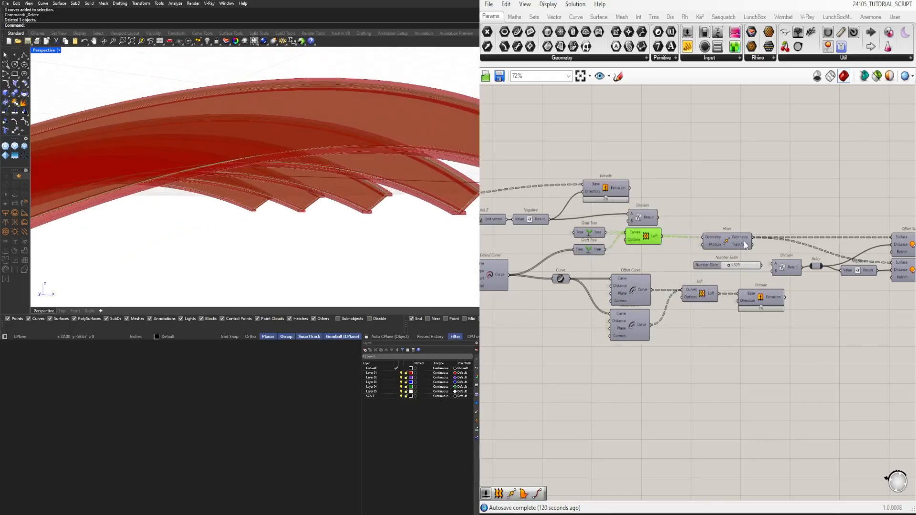
left_click(724, 242)
middle_click(724, 244)
left_click(743, 223)
scroll(314, 183, "down", 3)
right_click_drag(314, 184, 244, 154)
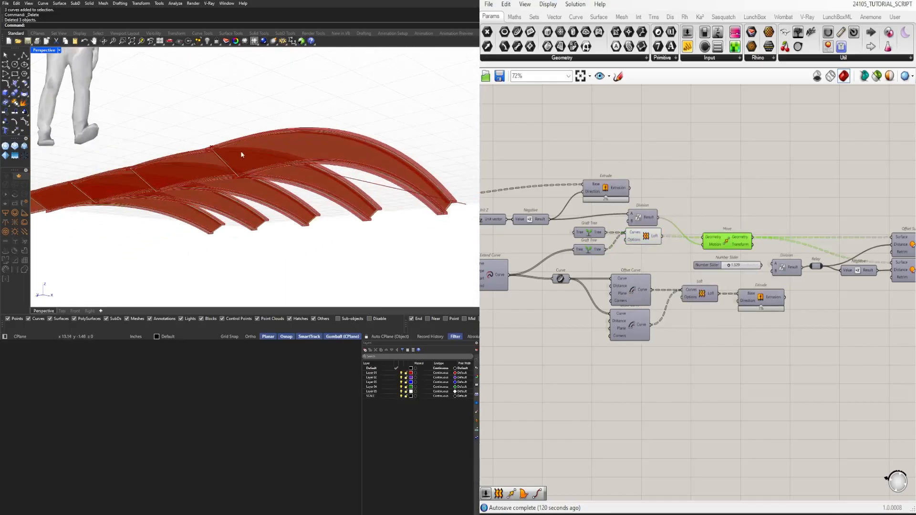
Turn off the web Loft's preview and check the surfaces from its Move among the arched beams.
scroll(233, 194, "up", 5)
left_click(654, 243)
middle_click(653, 243)
left_click(673, 222)
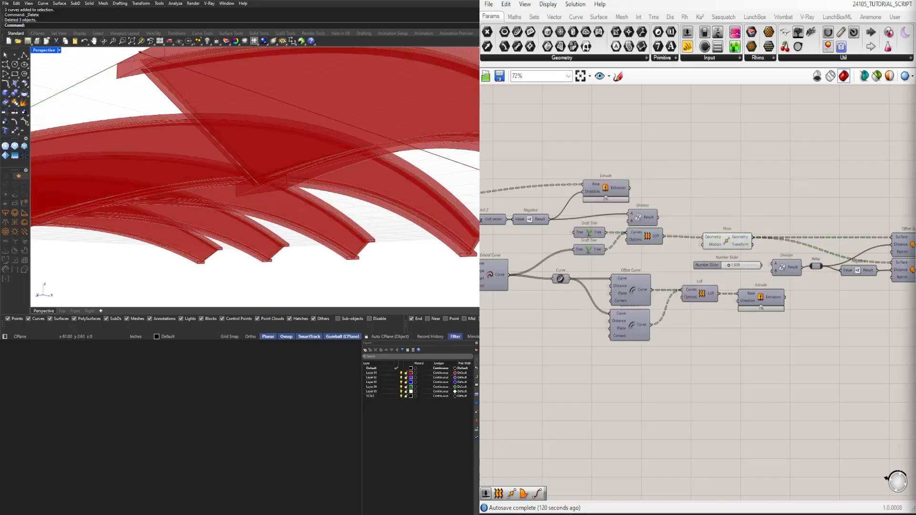
right_click_drag(752, 179, 592, 224)
left_click(565, 291)
scroll(263, 195, "down", 5)
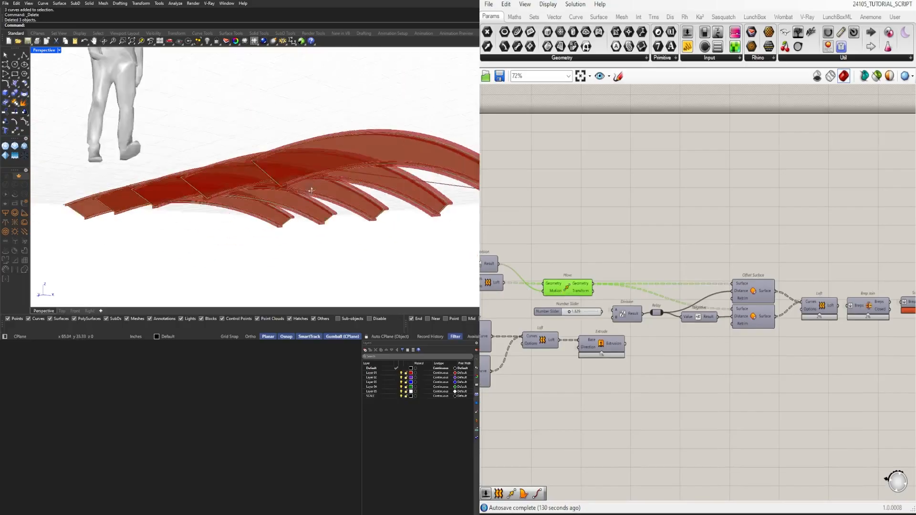
scroll(264, 190, "up", 5)
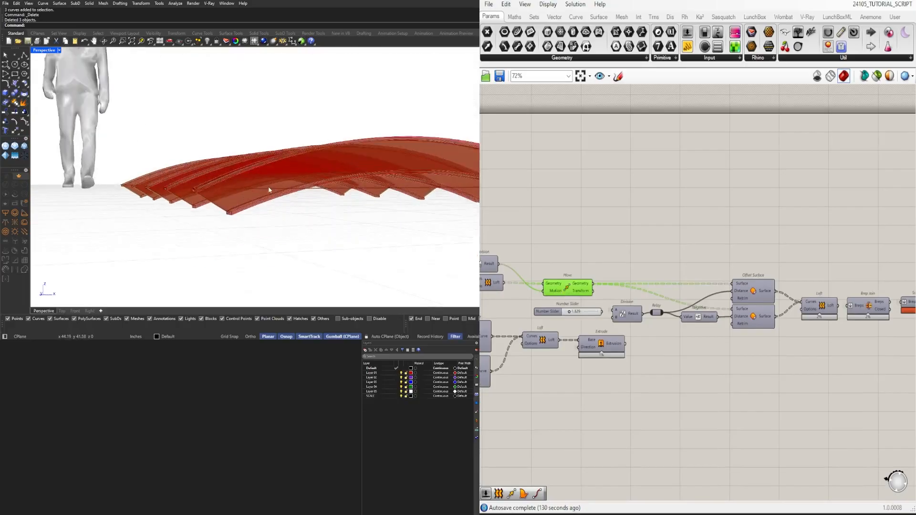
Add an Isotrim component above the Offset Surface pair and a Divide Domain² component beside it.
double_click(631, 229)
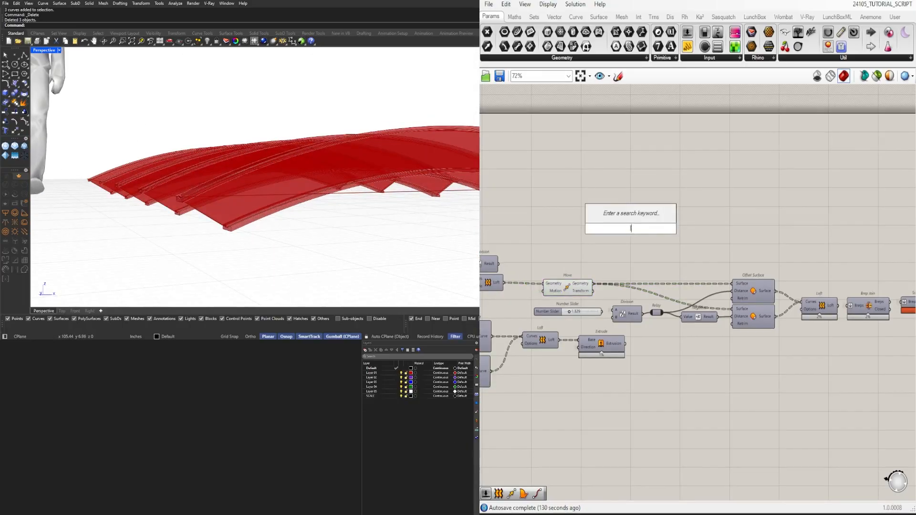
type("iSOTR")
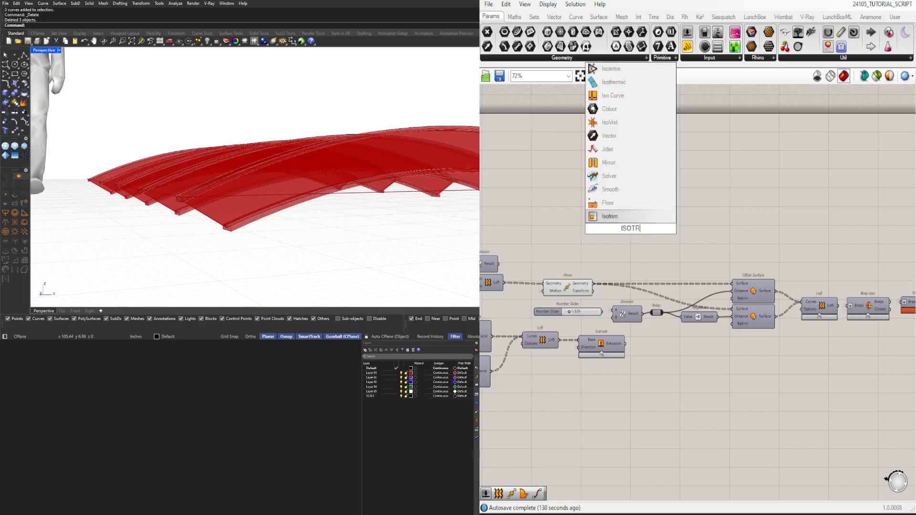
left_click(608, 219)
left_click_drag(636, 235, 740, 237)
left_click(661, 243)
double_click(661, 243)
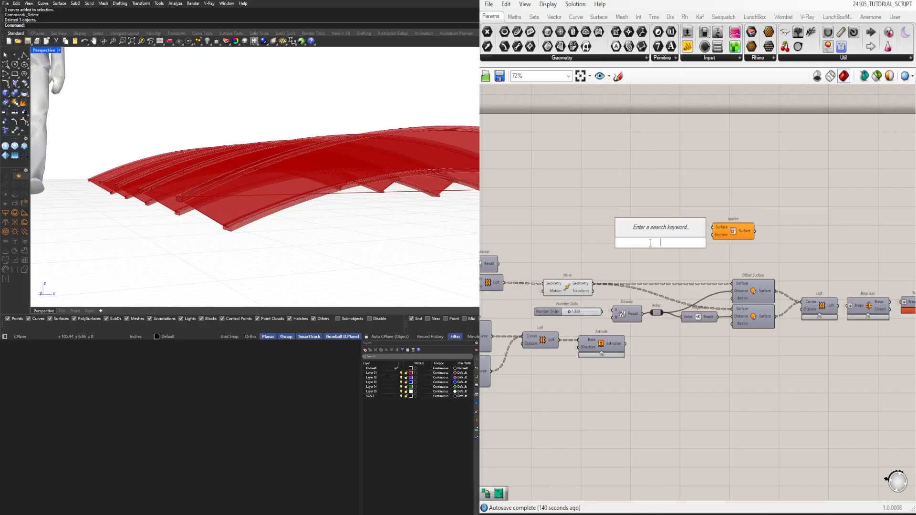
type("DIVI")
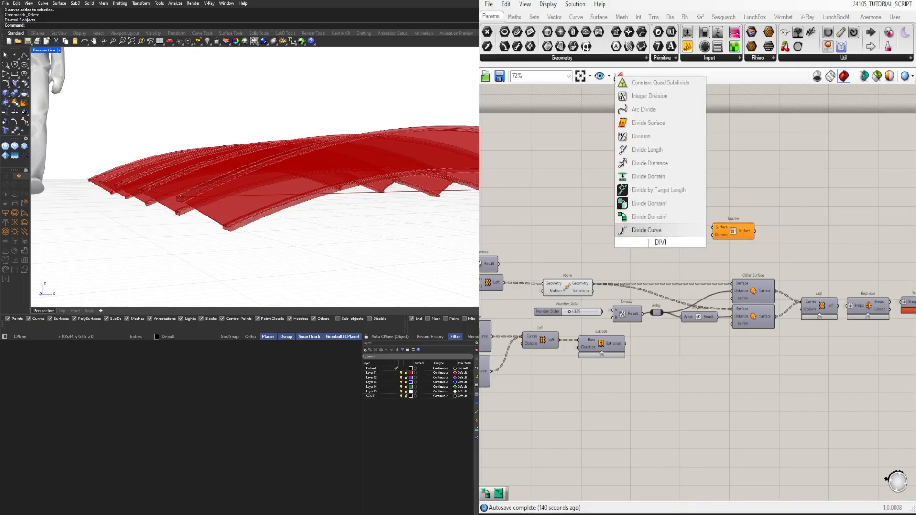
left_click(647, 217)
Wire the web Move's Geometry to Isotrim's Surface and Divide Domain²'s Domain, and connect Segments to Isotrim's Domain.
scroll(653, 241, "up", 1)
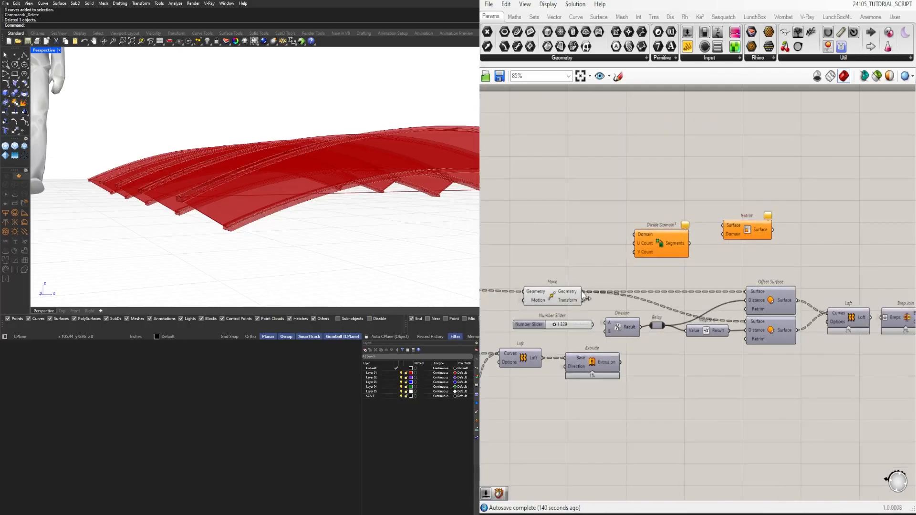
left_click_drag(583, 293, 722, 226)
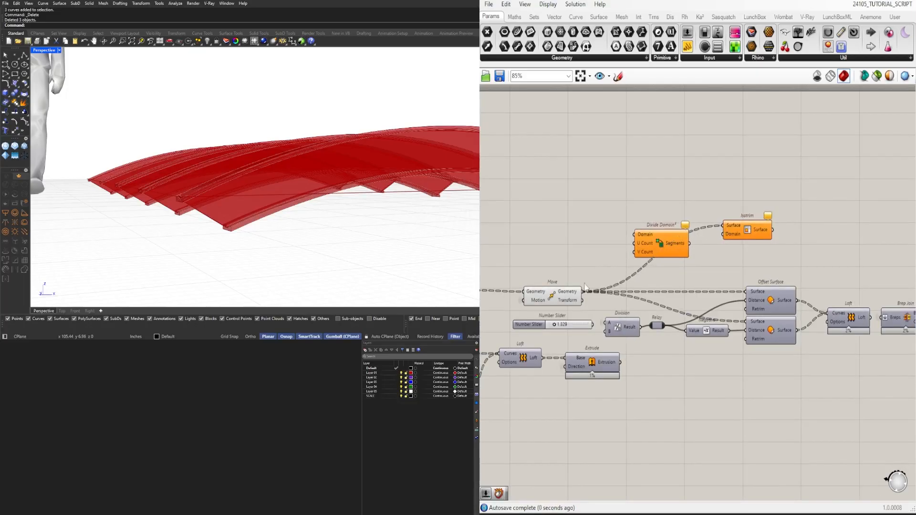
left_click_drag(637, 250, 690, 227)
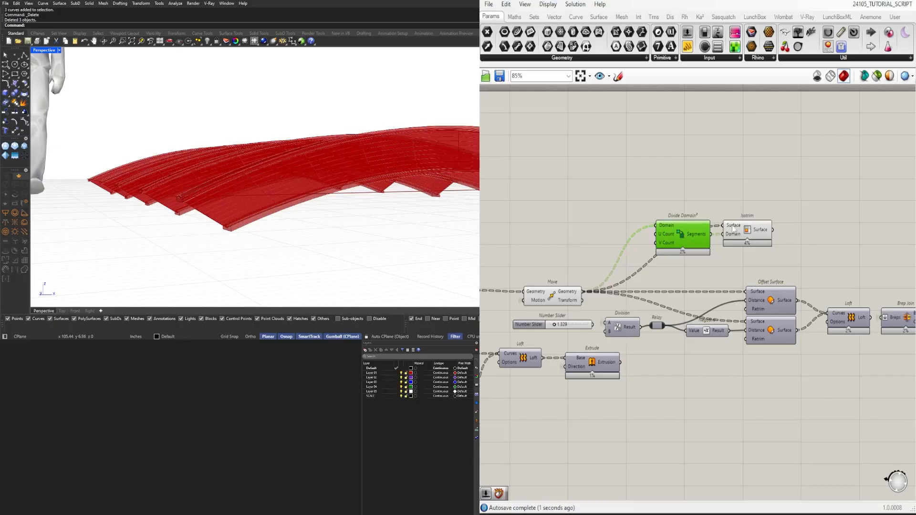
Set the wire display of Isotrim's Surface input and Divide Domain²'s Domain input to Hidden.
right_click(734, 229)
mouse_move(792, 254)
left_click(858, 278)
right_click(670, 231)
mouse_move(736, 248)
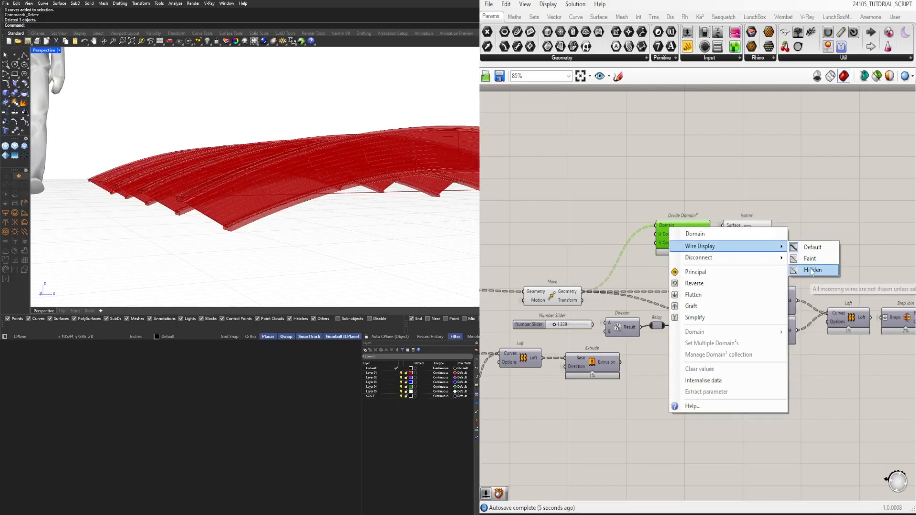
left_click(812, 271)
Turn off the preview of the web Move that feeds Isotrim.
left_click(748, 228)
left_click_drag(615, 306, 568, 258)
scroll(568, 258, "up", 1)
middle_click(568, 258)
left_click(598, 230)
Shift Isotrim away from Divide Domain² and back beside it.
right_click_drag(781, 268, 708, 266)
left_click_drag(707, 227, 717, 226)
right_click_drag(515, 248, 611, 273)
left_click(579, 253)
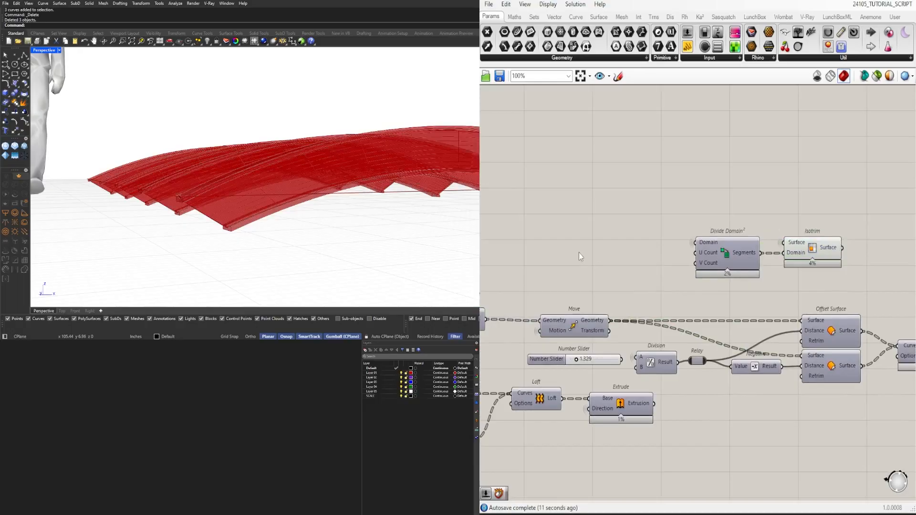
mouse_move(801, 244)
left_mouse_down()
mouse_move(808, 226)
mouse_move(790, 243)
left_mouse_up()
Add a number slider set to 3, duplicate it, and wire the two sliders to Divide Domain²'s U Count and V Count.
double_click(604, 248)
type("3")
key("Return")
left_click_drag(640, 256, 694, 260)
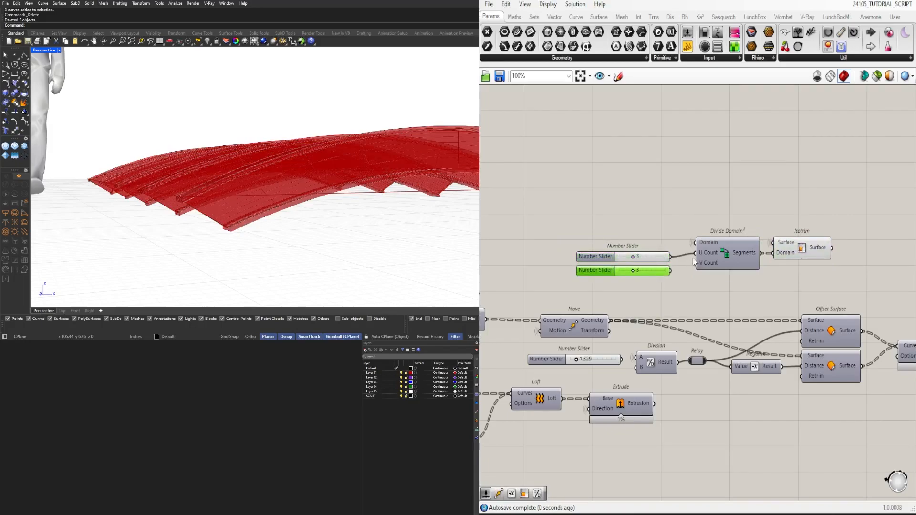
Set the V Count slider to 10 and the U Count slider to 3, checking Isotrim's panels on the beam webs.
left_click(792, 255)
scroll(244, 191, "down", 5)
right_click_drag(272, 196, 233, 206)
scroll(156, 183, "up", 5)
right_click_drag(156, 183, 181, 194, "shift")
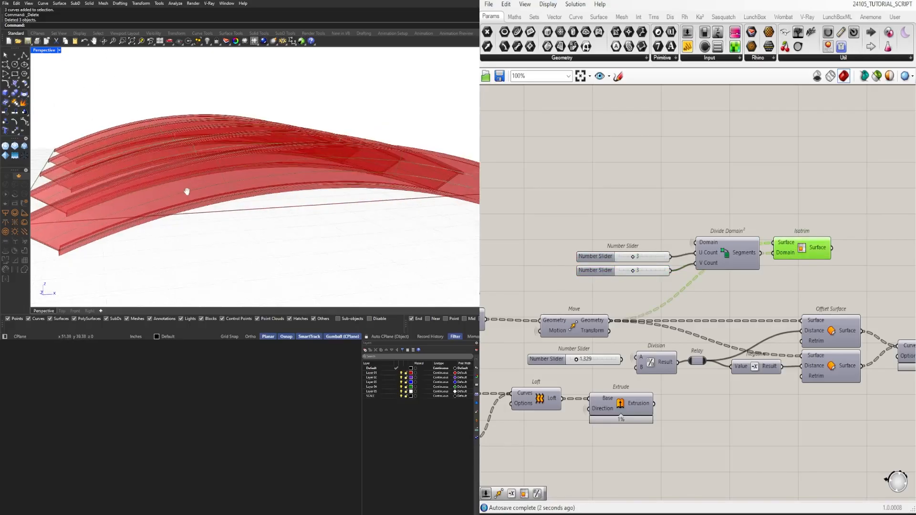
scroll(633, 272, "up", 4)
left_click_drag(647, 268, 737, 273)
mouse_move(651, 232)
left_mouse_down()
mouse_move(637, 229)
mouse_move(669, 228)
mouse_move(656, 229)
left_mouse_up()
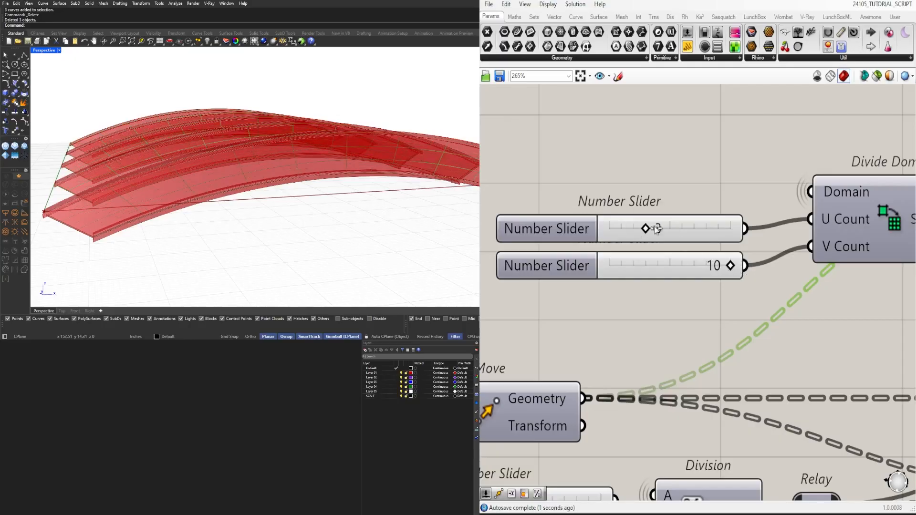
mouse_move(206, 178)
right_mouse_down()
mouse_move(261, 156)
mouse_move(207, 162)
right_mouse_up()
right_click_drag(223, 155, 211, 182)
scroll(826, 197, "down", 5)
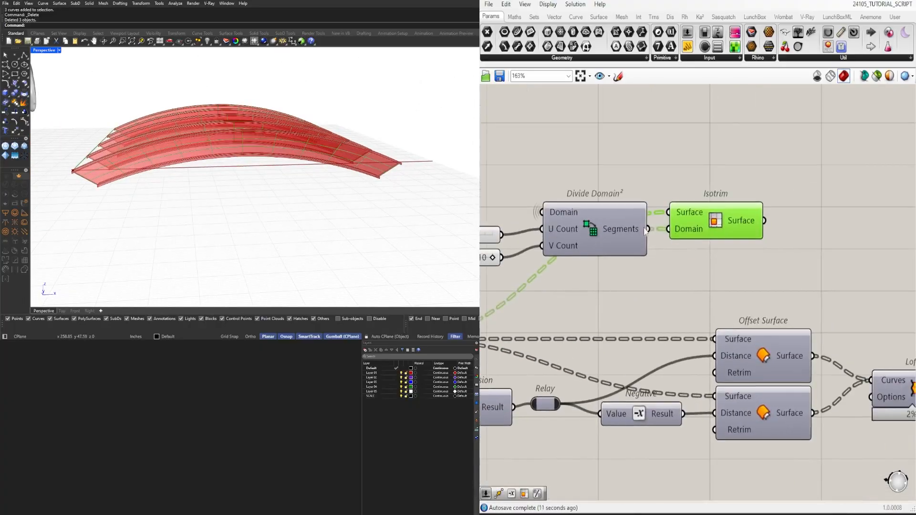
scroll(119, 186, "up", 3)
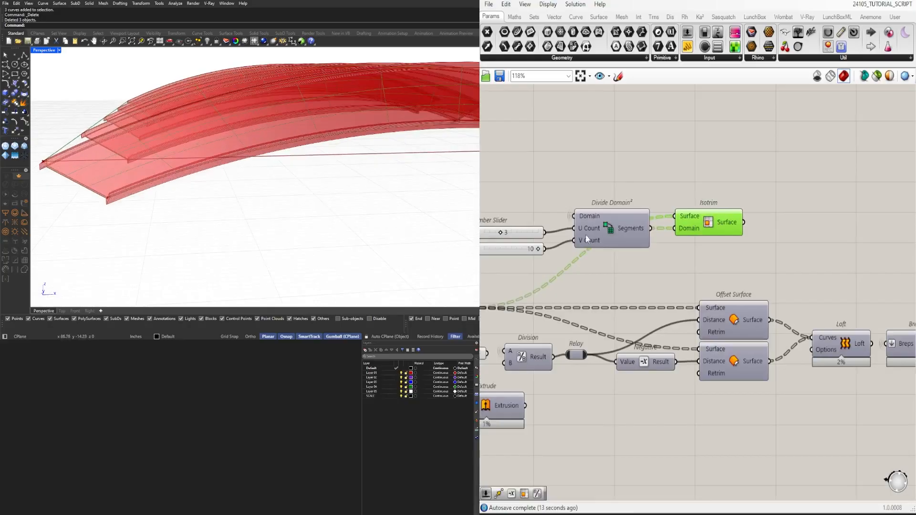
Add an Offset Curve component after Isotrim, leaving a gap between them.
right_click_drag(760, 231, 692, 227)
double_click(737, 230)
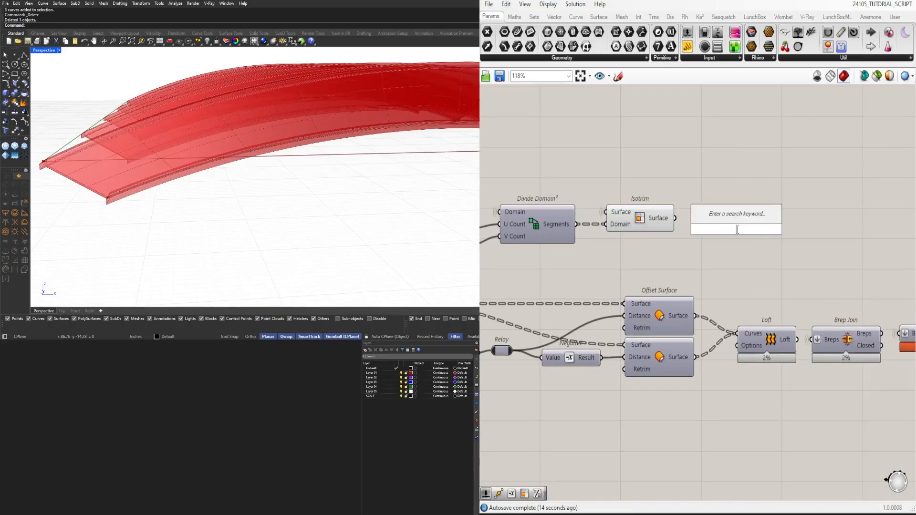
left_click(622, 225)
left_click(705, 217)
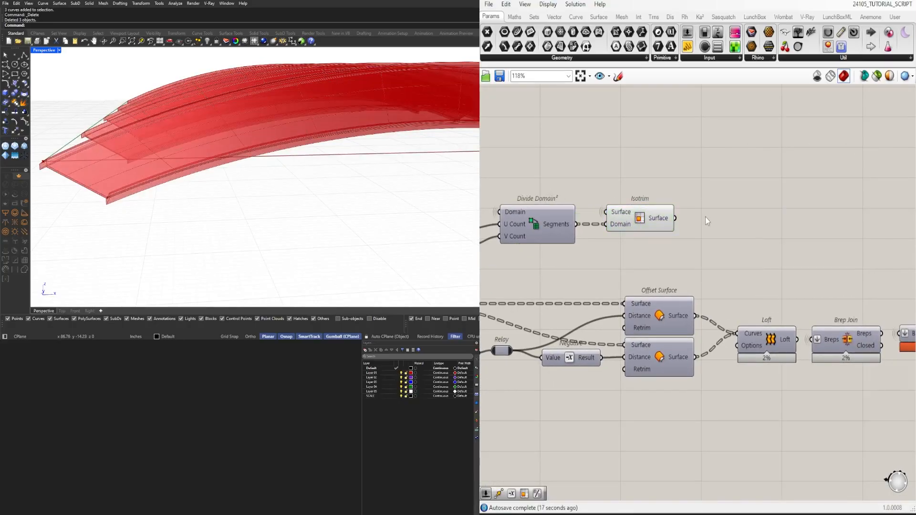
double_click(705, 217)
type("offset")
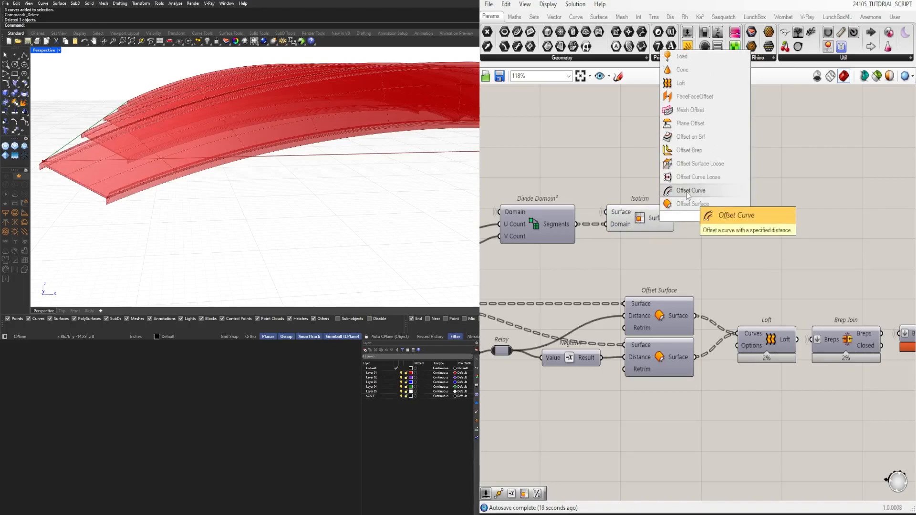
left_click(688, 194)
scroll(728, 198, "down", 1)
left_click_drag(717, 201, 803, 193)
scroll(782, 195, "down", 2)
right_click_drag(745, 199, 688, 248)
scroll(688, 248, "up", 3)
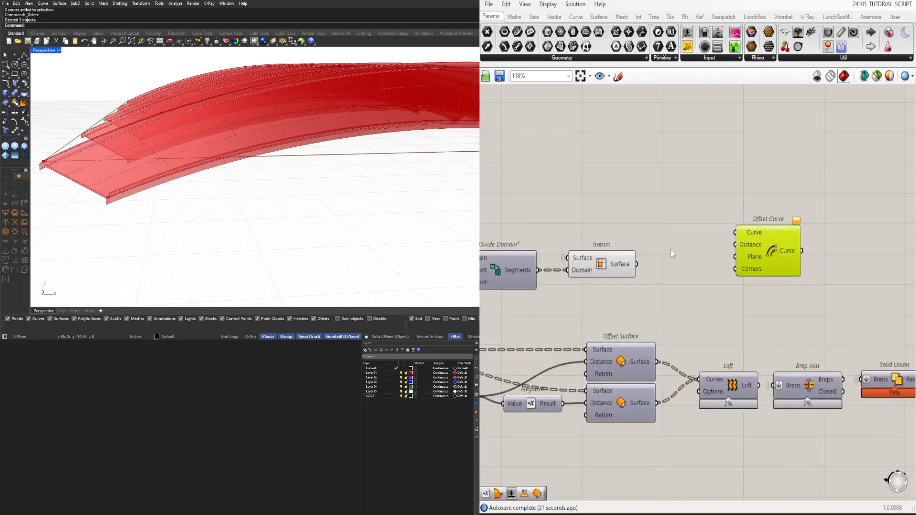
Wire Isotrim's Surface output to both the Curve and Plane inputs of the new Offset Curve, and shift that component slightly up.
left_click_drag(734, 234, 735, 233)
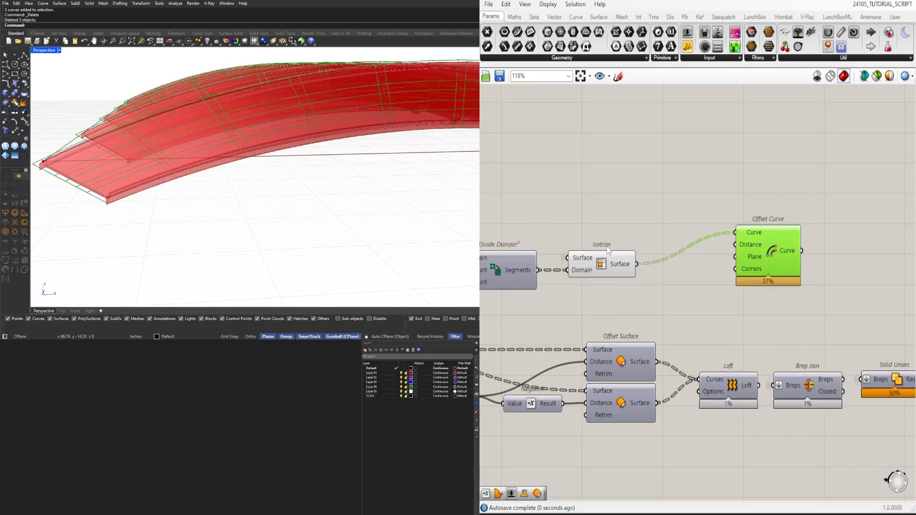
left_click(613, 265)
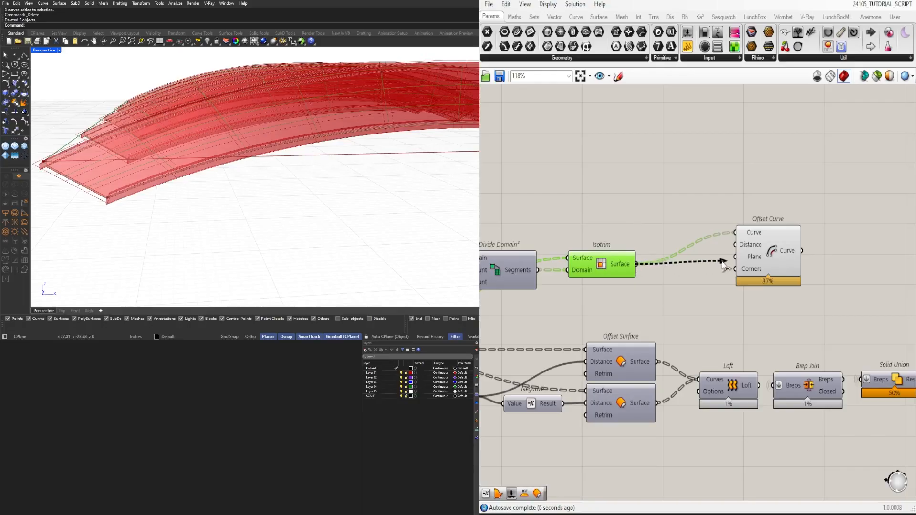
left_click_drag(761, 256, 760, 247)
Add a Negative component above Isotrim, ahead of Offset Curve.
left_click(593, 223)
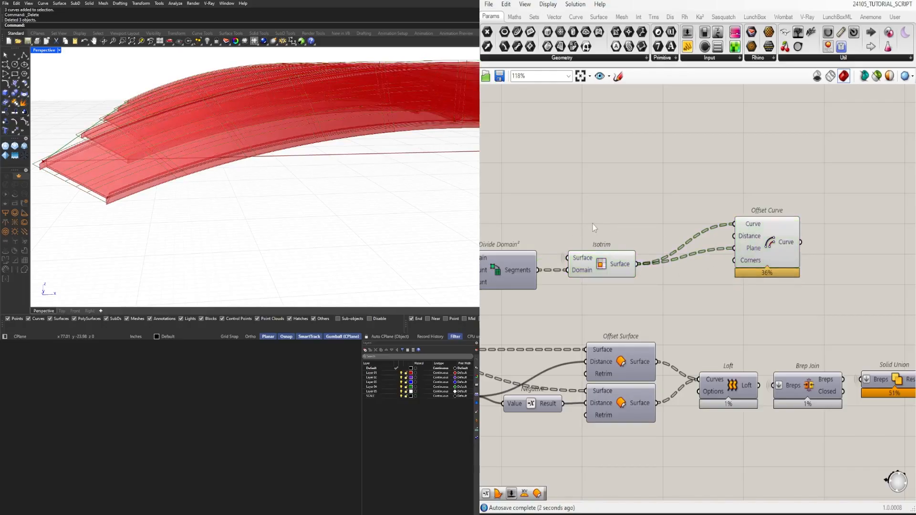
double_click(594, 226)
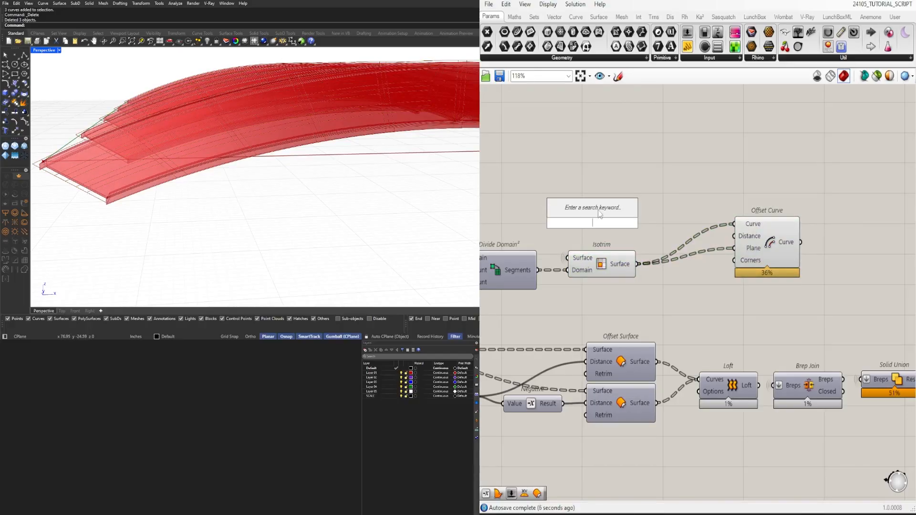
type("neg")
key("Return")
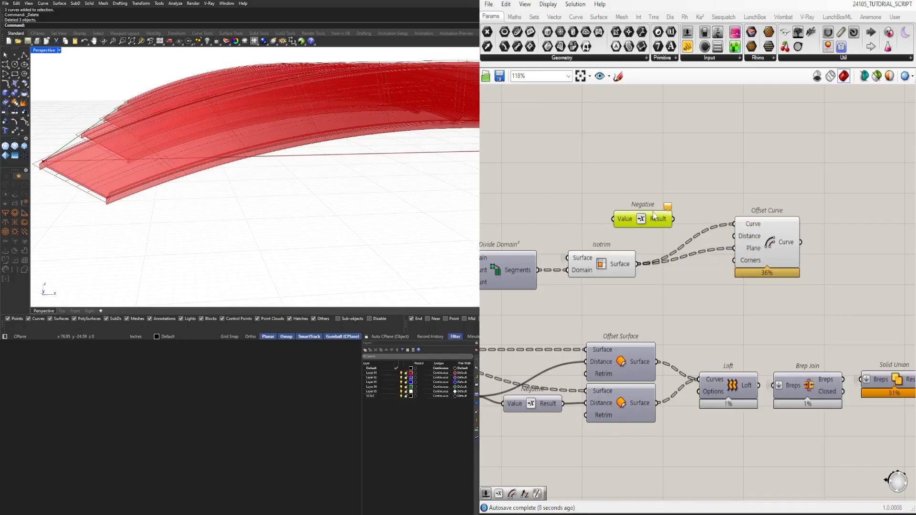
Add a number slider set to 1.5 and wire it through Negative into Offset Curve's Distance input.
double_click(591, 224)
type("1.5")
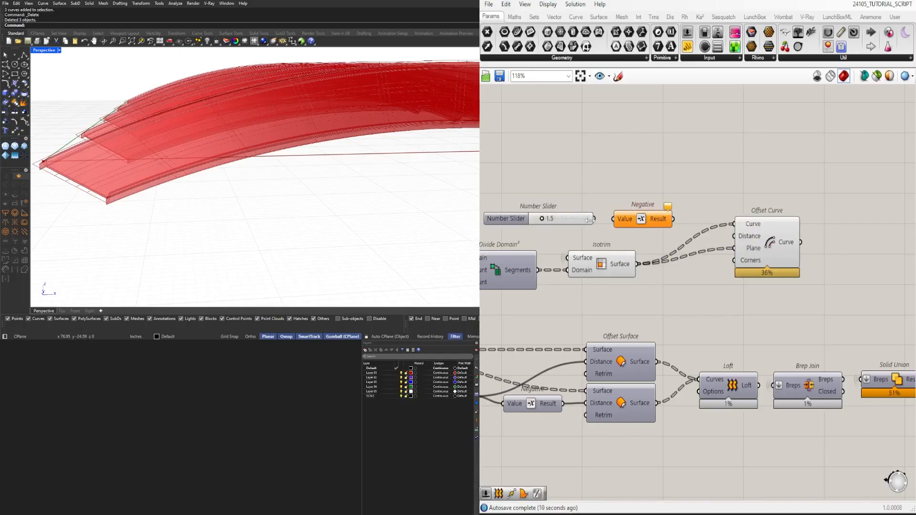
key("Return")
scroll(591, 220, "up", 3)
mouse_move(830, 253)
left_mouse_down()
mouse_move(829, 281)
mouse_move(827, 253)
left_mouse_up()
right_click_drag(858, 260, 786, 258)
left_click(801, 254)
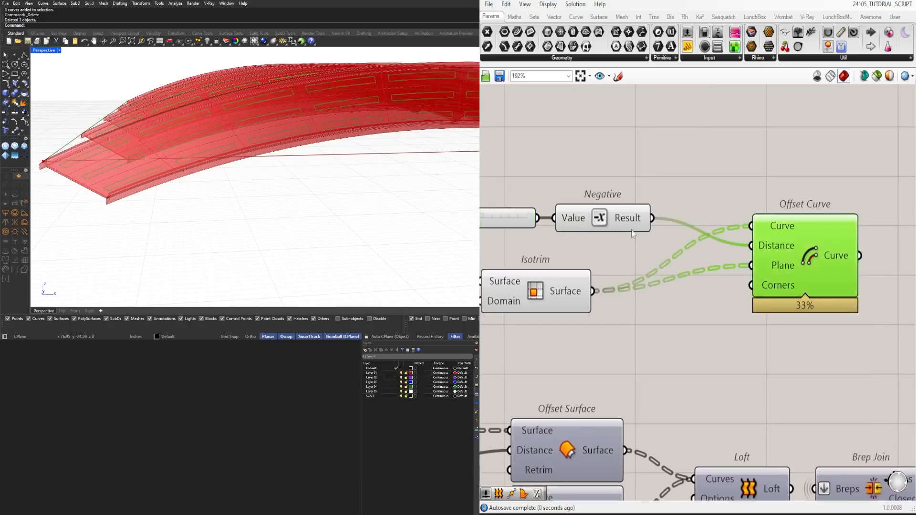
Set the offset distance slider feeding Negative to 1.1 and check the panel outlines on the beams.
scroll(646, 235, "down", 4)
scroll(698, 252, "up", 6)
mouse_move(700, 253)
left_mouse_down()
mouse_move(690, 253)
mouse_move(698, 253)
left_mouse_up()
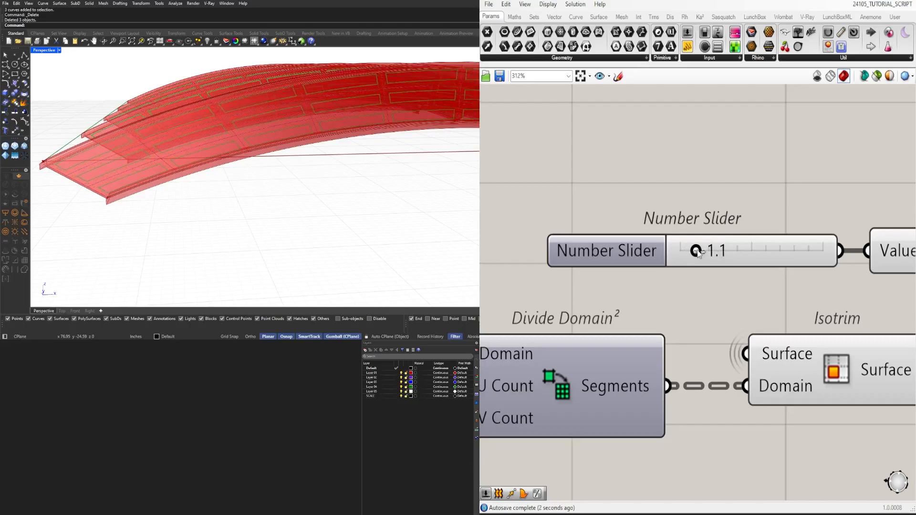
scroll(698, 256, "down", 4)
right_click_drag(845, 309, 678, 302)
right_click_drag(434, 214, 286, 196)
scroll(782, 272, "down", 2)
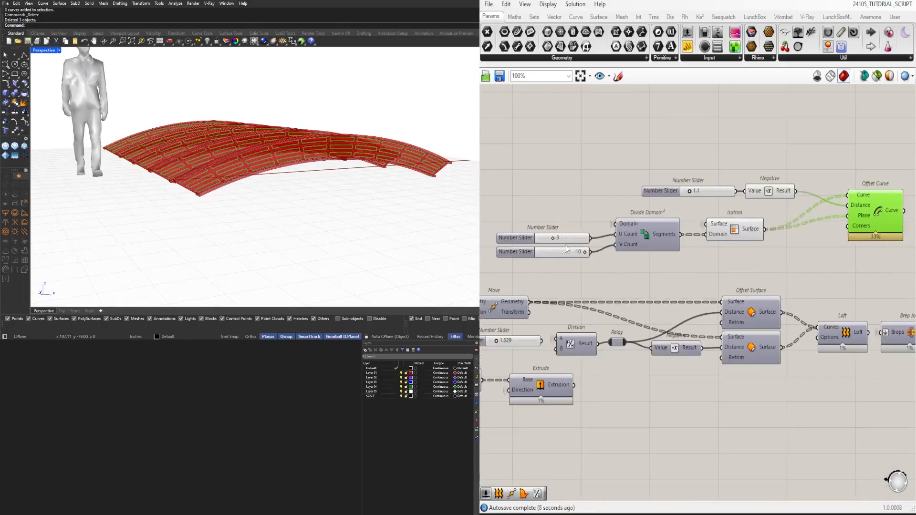
Set Divide Domain²'s U Count slider to 1 and the offset distance slider to 2.6.
scroll(555, 238, "up", 4)
left_click_drag(547, 242, 535, 244)
right_click_drag(367, 192, 351, 182)
scroll(794, 210, "down", 5)
right_click_drag(902, 231, 686, 243)
scroll(615, 191, "up", 7)
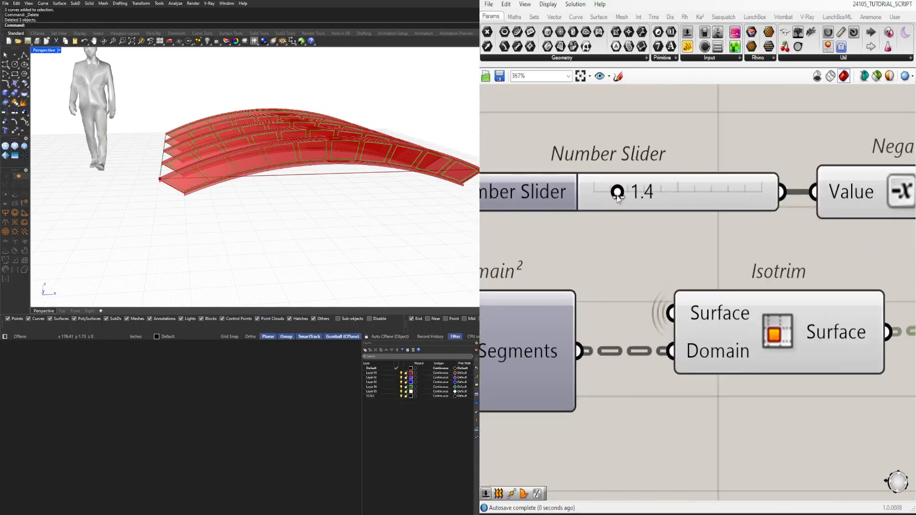
left_click_drag(620, 197, 631, 198)
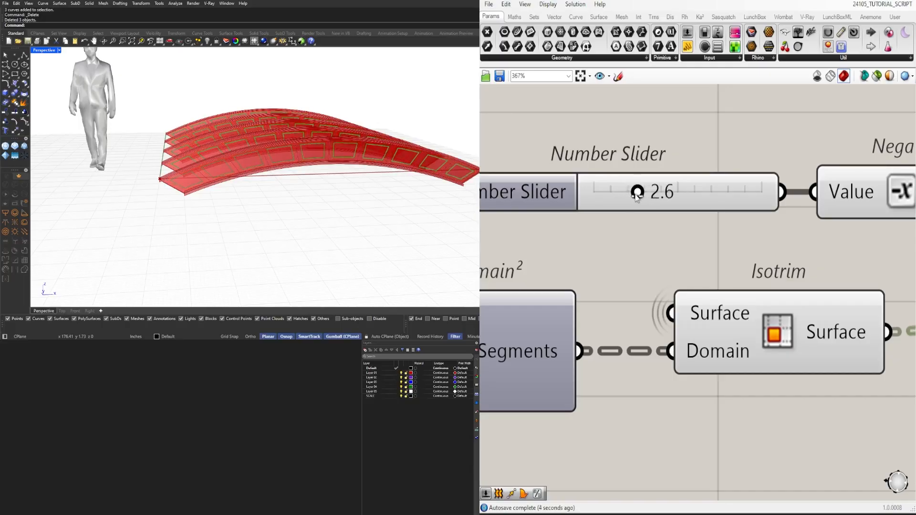
Add a curve Fillet component after Offset Curve, with Offset Curve's output feeding its Curve input.
scroll(723, 325, "down", 8)
scroll(725, 285, "up", 2)
scroll(689, 290, "up", 1)
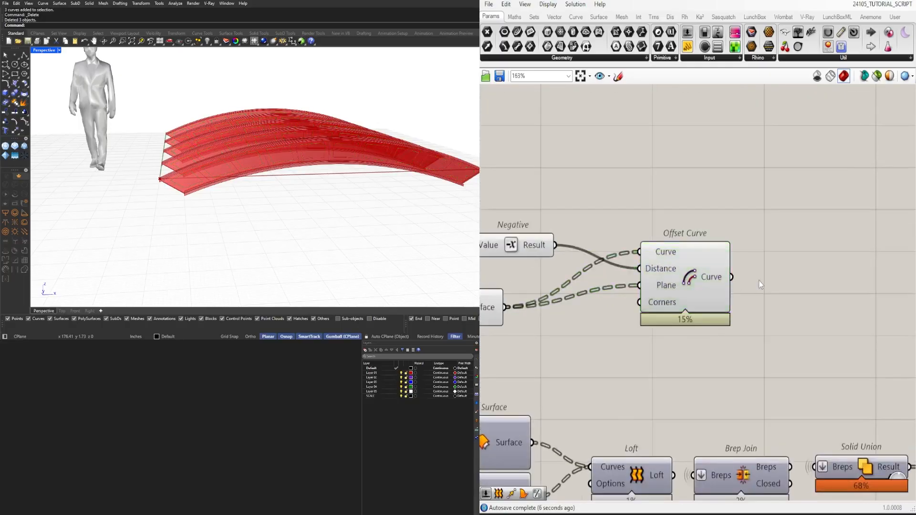
double_click(759, 285)
type("FILL")
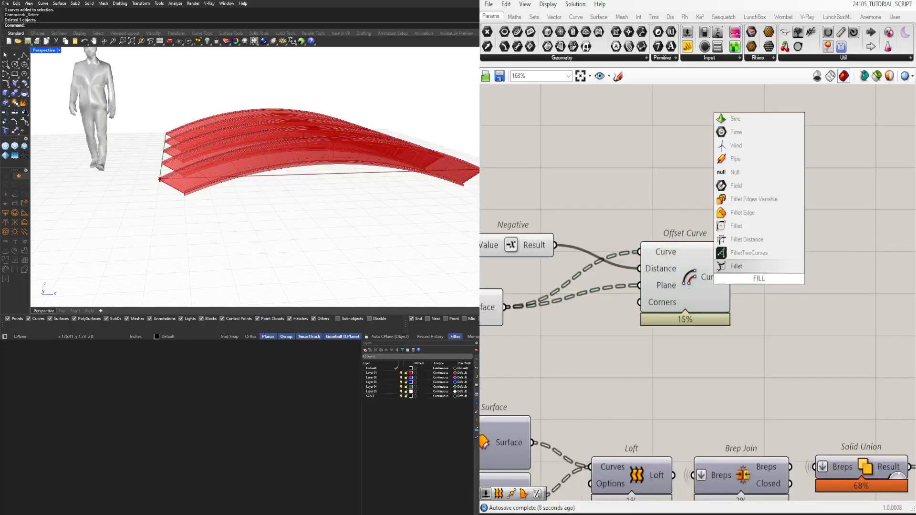
left_click(737, 227)
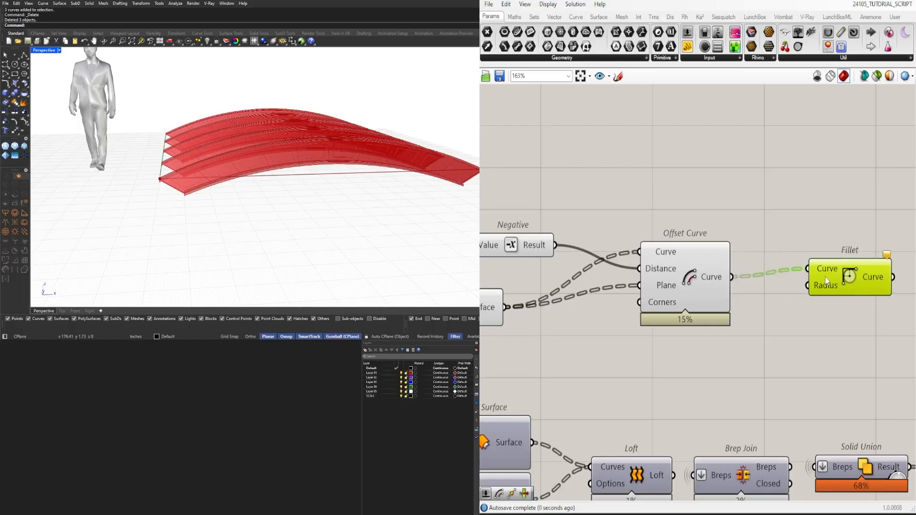
left_click_drag(827, 281, 819, 249)
Add a number slider set to 2.5 above Offset Curve and wire it to Fillet's Radius input.
double_click(727, 216)
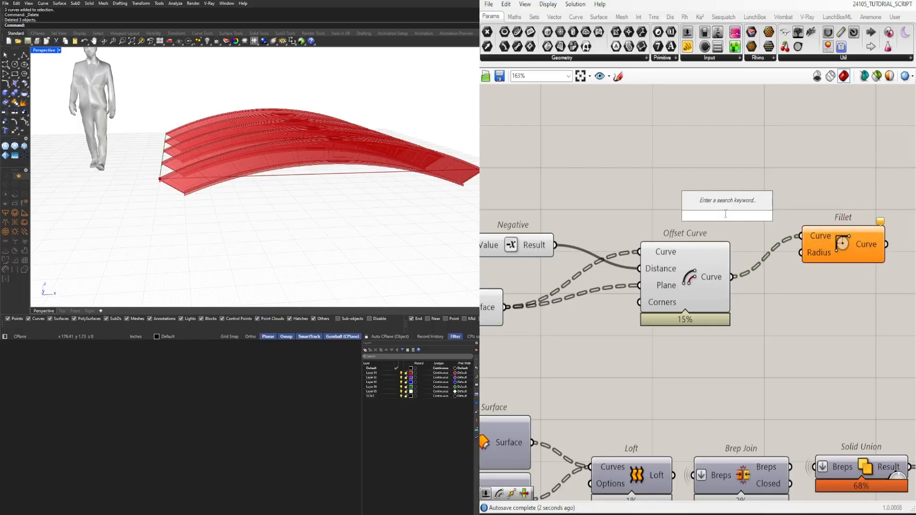
type("2.5")
key("Return")
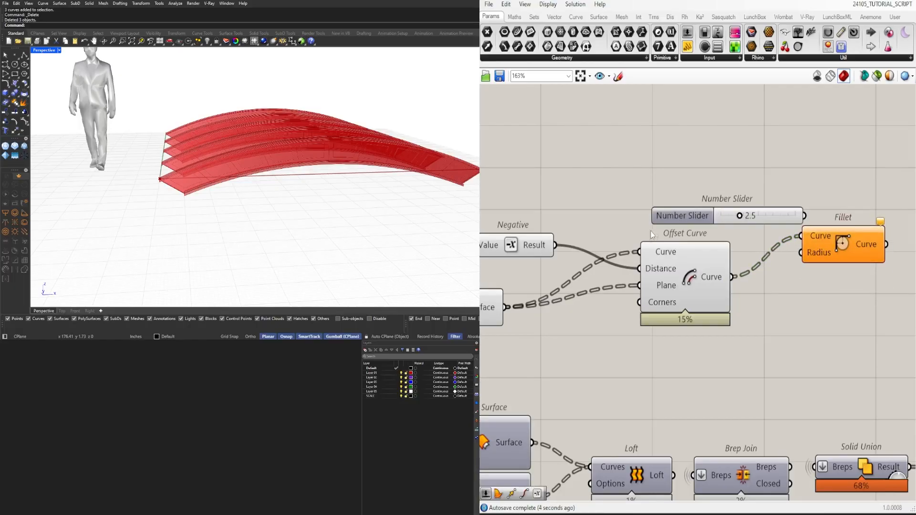
left_click_drag(648, 215, 631, 210)
left_click(847, 259)
left_click_drag(846, 257, 848, 293)
Hide Offset Curve's preview and line up the Fillet component with its output.
left_click(686, 258)
middle_click(685, 231)
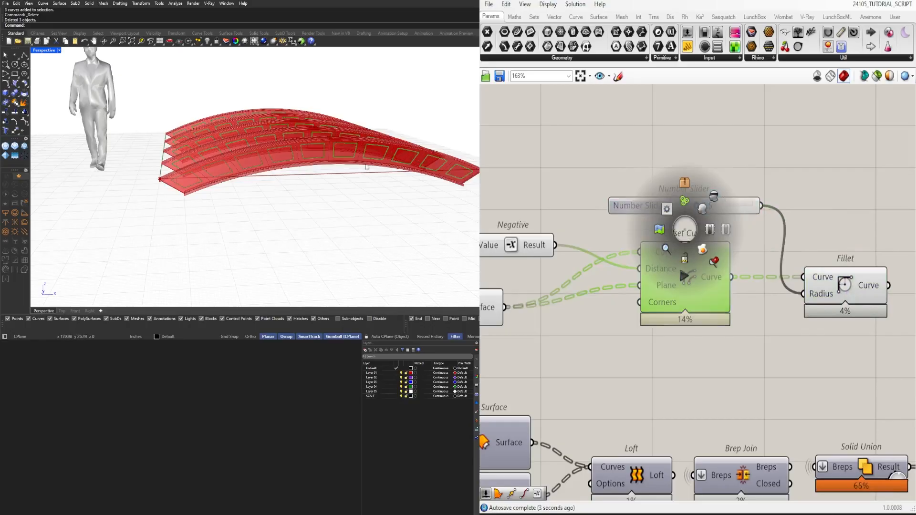
left_click(715, 197)
left_click(728, 153)
left_click_drag(835, 294, 815, 288)
scroll(637, 222, "up", 2)
left_click_drag(645, 208, 640, 222)
right_click_drag(894, 315, 745, 311)
left_click_drag(770, 317, 787, 327)
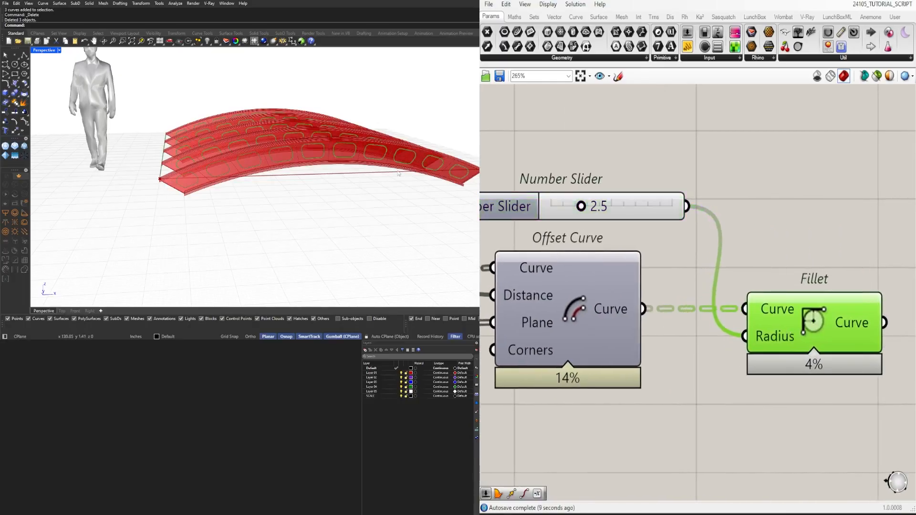
Set the Fillet radius slider to 0.5.
scroll(400, 174, "up", 3)
scroll(783, 207, "up", 4)
double_click(785, 208)
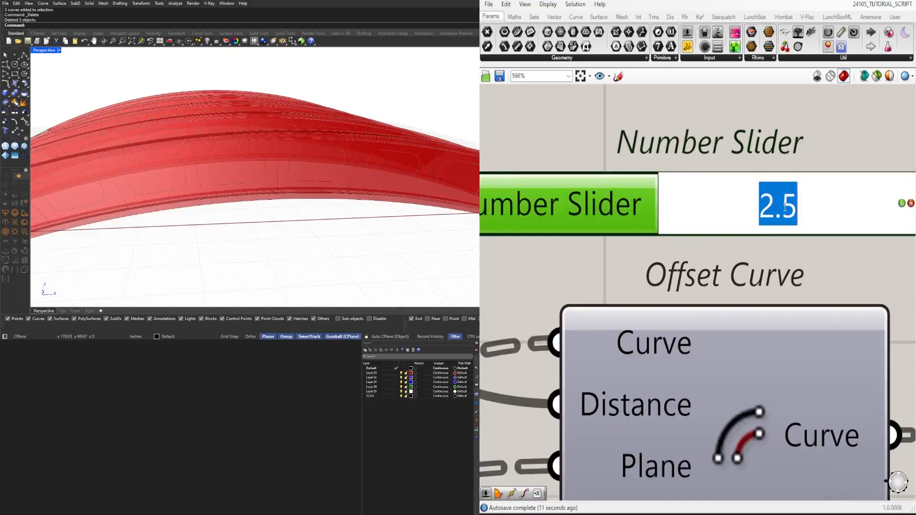
type("0.5")
key("Return")
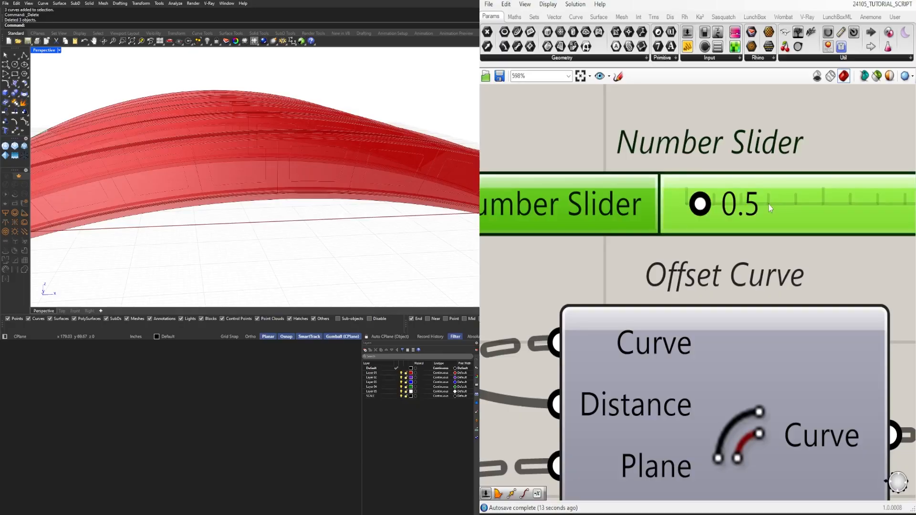
double_click(771, 202)
left_click(771, 150)
Examine the filleted panel outlines along the arched beams with Fillet highlighted.
scroll(782, 171, "down", 4)
right_click_drag(904, 241, 652, 228)
left_click(693, 282)
scroll(386, 189, "down", 4)
mouse_move(310, 190)
right_mouse_down()
mouse_move(274, 191)
mouse_move(311, 180)
right_mouse_up()
scroll(842, 245, "down", 5)
right_click_drag(731, 288, 701, 272)
right_click_drag(610, 256, 669, 244)
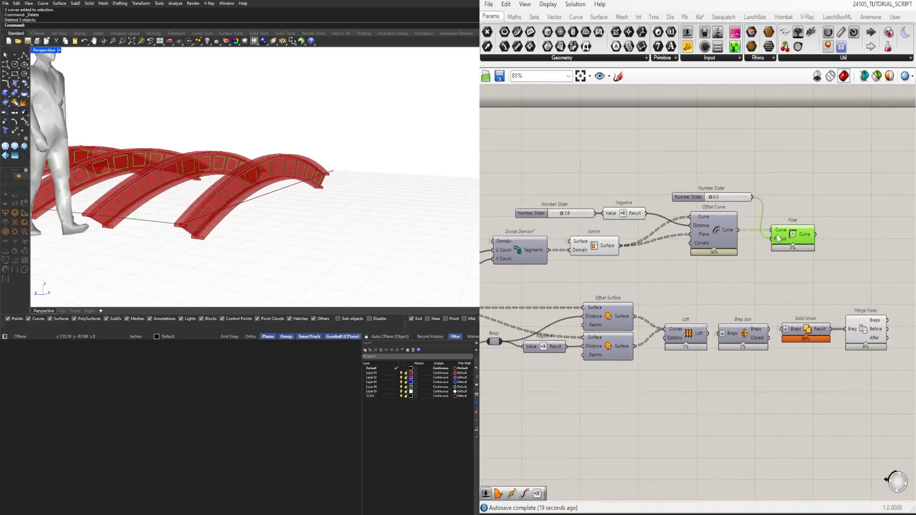
Check the Isotrim panels and the Move component's web surfaces on the beams.
scroll(523, 286, "down", 2)
right_click_drag(522, 285, 636, 249)
left_click(835, 214)
left_click(754, 235)
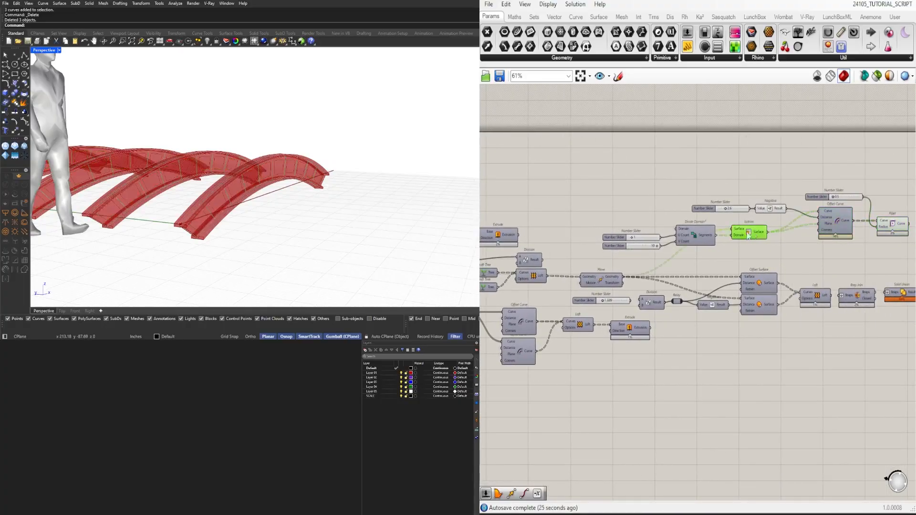
left_click(614, 274)
key("space")
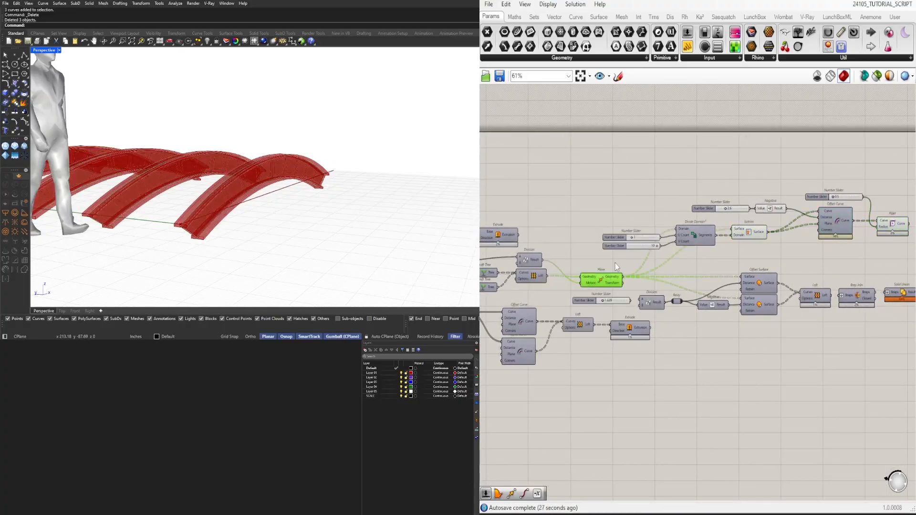
Add a Region Difference component between Isotrim and Offset Surface.
double_click(751, 259)
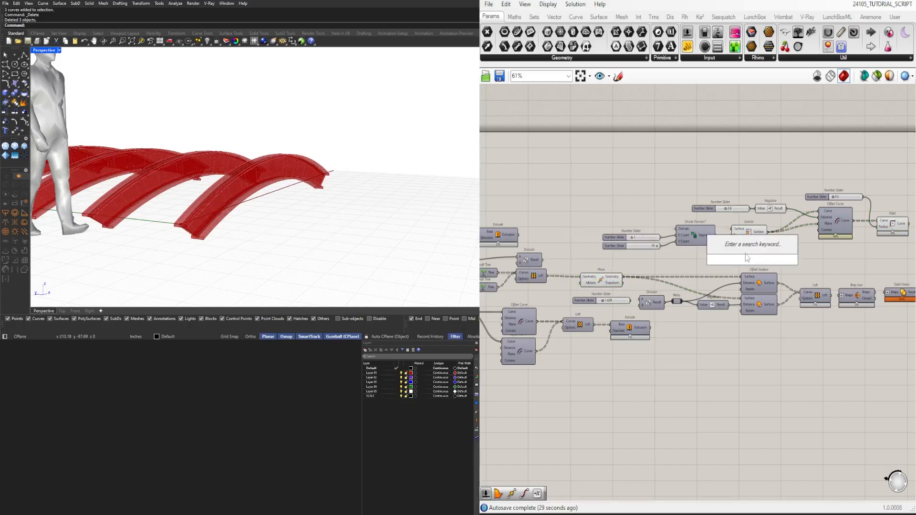
type("REG")
left_click(746, 196)
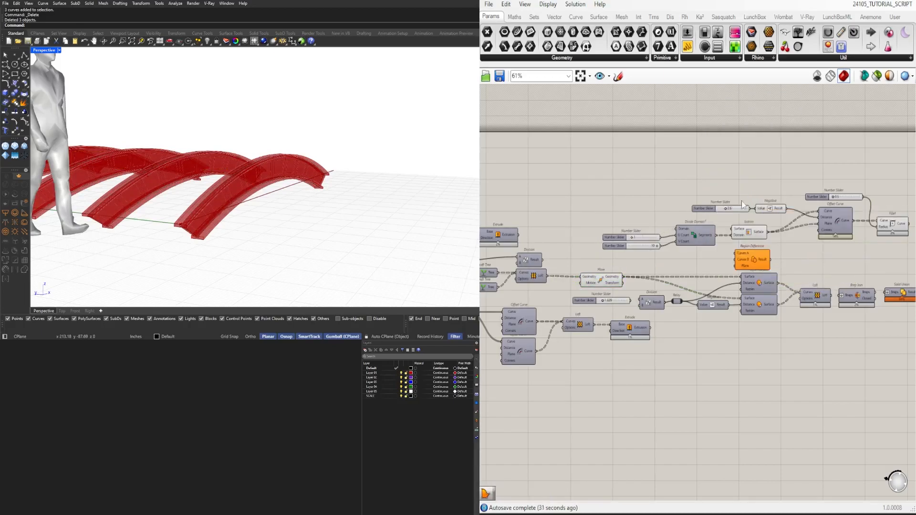
Wire Move's Geometry to Region Difference's Curves A and Fillet's Curve to Curves B, placing the component after Fillet.
left_click(606, 278)
left_click_drag(623, 279, 737, 260)
right_click_drag(755, 265, 621, 272)
left_click_drag(620, 268, 793, 238)
scroll(801, 228, "up", 4)
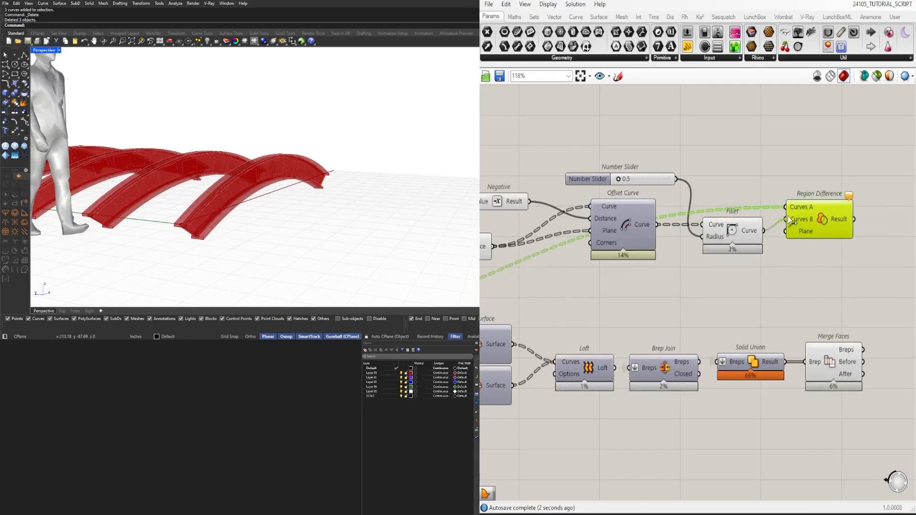
scroll(294, 174, "up", 5)
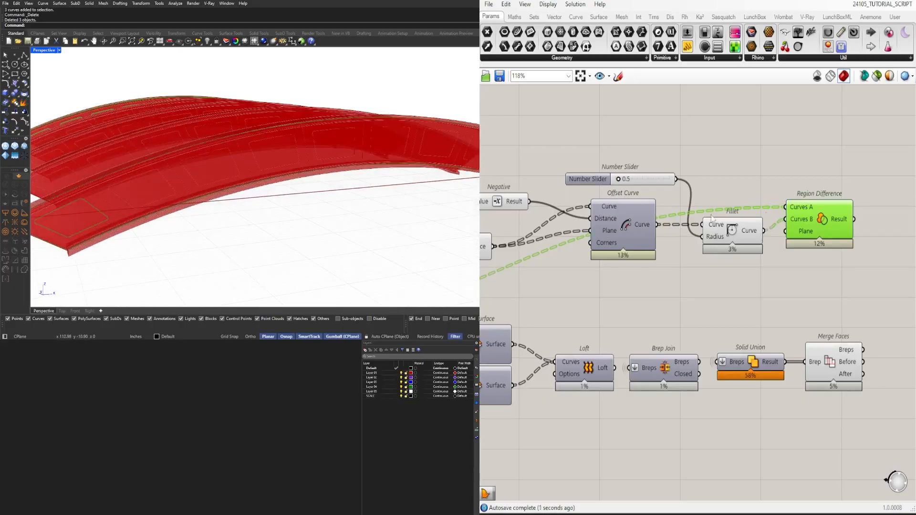
Inspect the data structure of Region Difference's Curves B input.
right_click(793, 221)
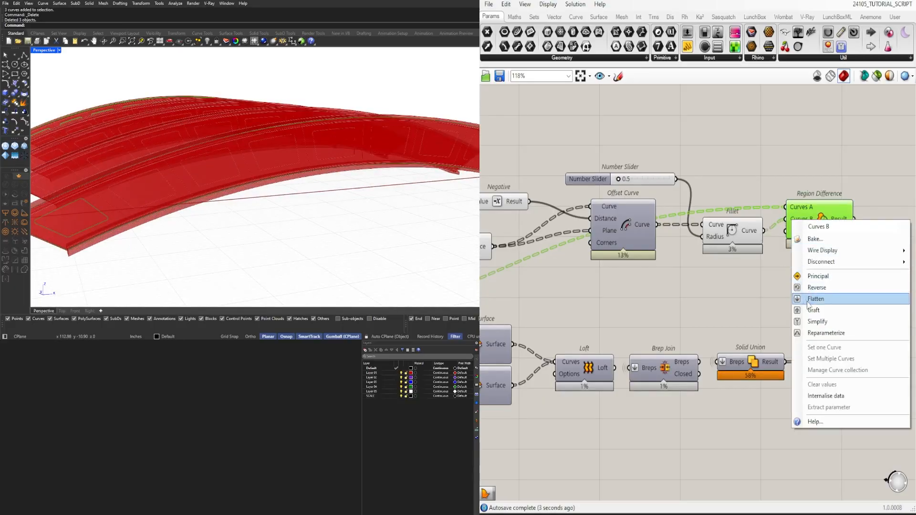
left_click(795, 180)
left_click_drag(820, 227, 826, 227)
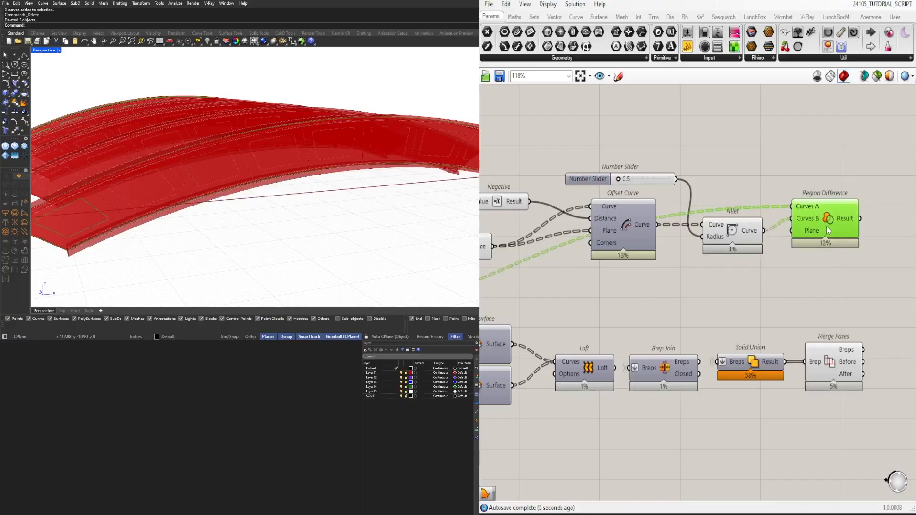
mouse_move(816, 212)
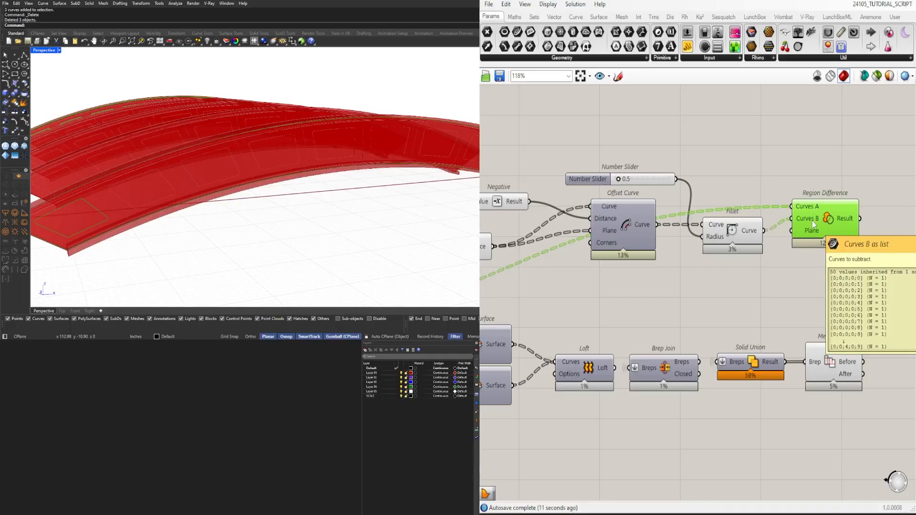
Try grafting Region Difference's Curves B input, and remove the graft again.
right_click(813, 225)
left_click(829, 310)
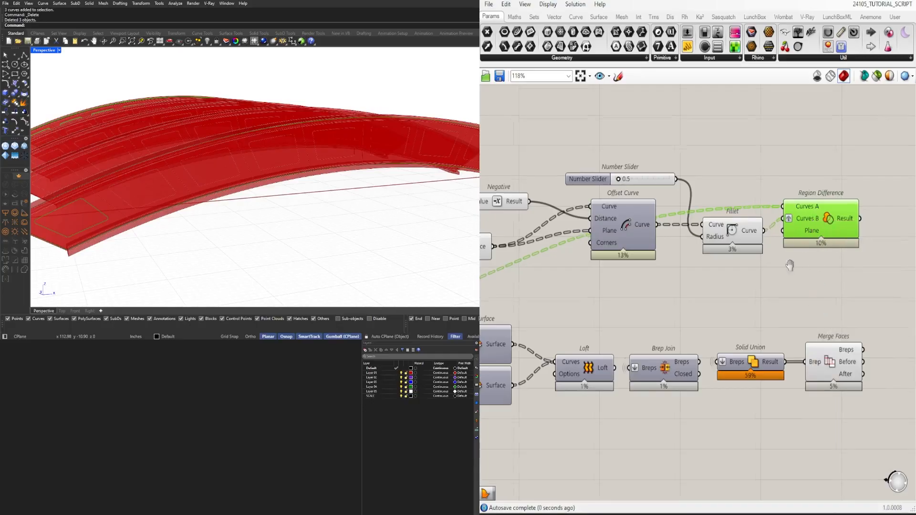
right_click_drag(793, 262, 753, 287)
right_click(769, 242)
left_click(799, 331)
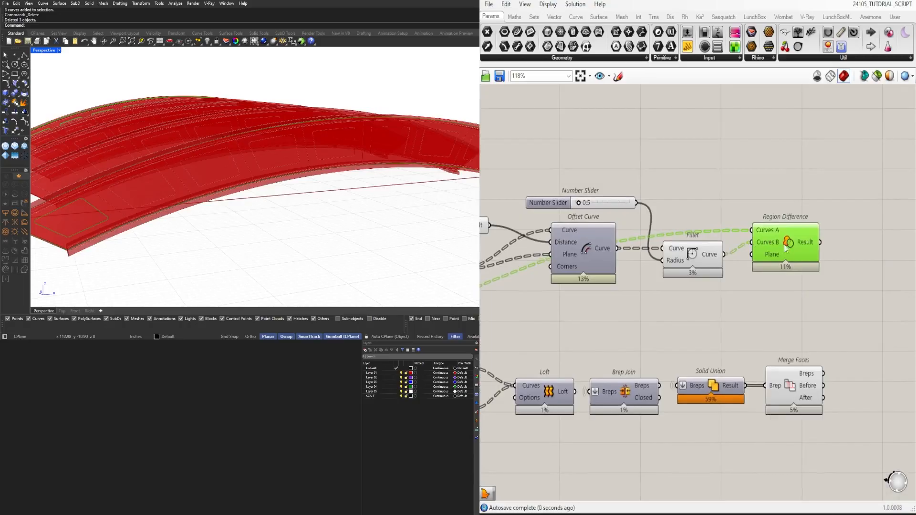
Try grafting Region Difference's Curves A input, and remove the graft again.
right_click(774, 232)
left_click(812, 321)
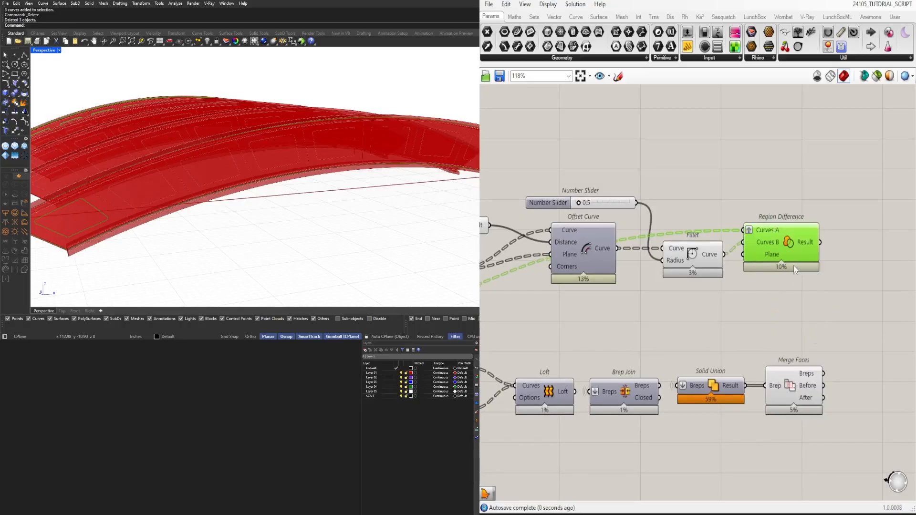
right_click_drag(771, 232, 753, 236)
right_click(753, 235)
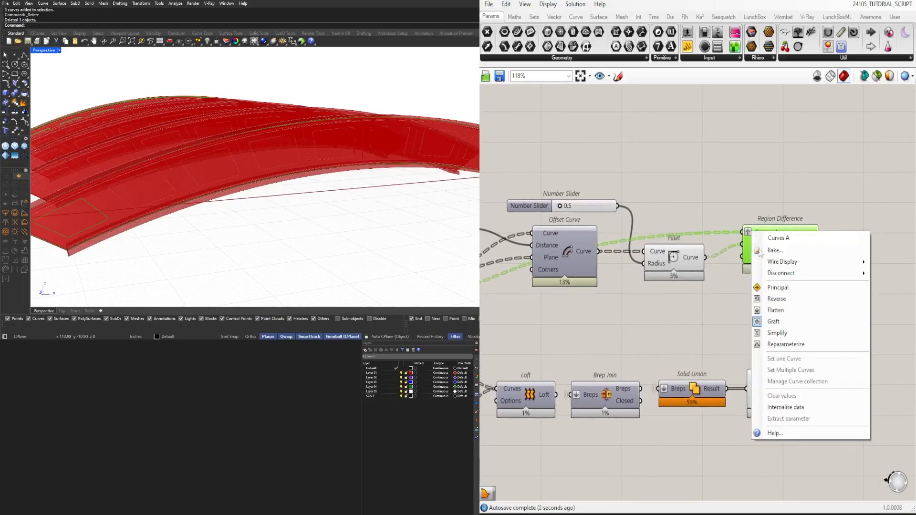
left_click(787, 321)
Flatten both the Curves B and Curves A inputs of Region Difference and check the result on the beams.
left_click_drag(764, 247, 743, 247)
right_click(743, 246)
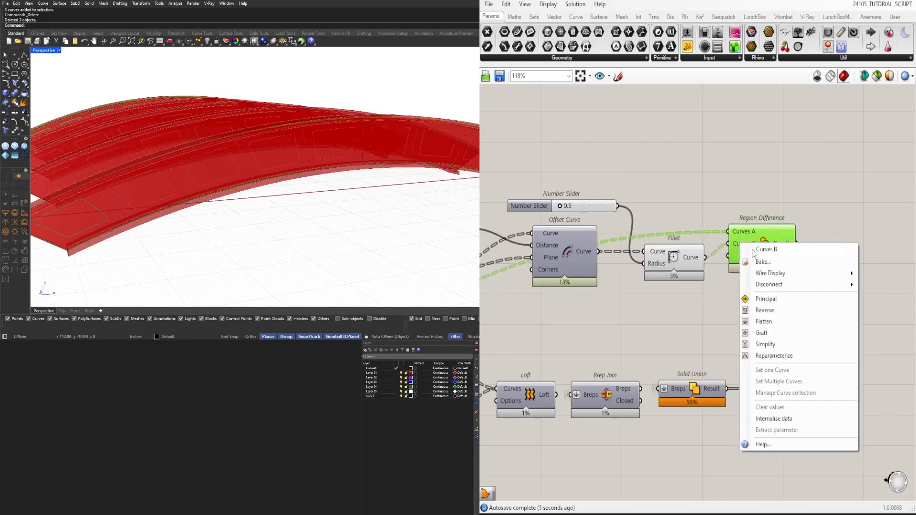
left_click(769, 325)
right_click_drag(195, 160, 177, 160)
left_click_drag(753, 249, 773, 246)
right_click(743, 232)
left_click(769, 310)
right_click_drag(196, 167, 241, 193)
scroll(241, 193, "down", 3)
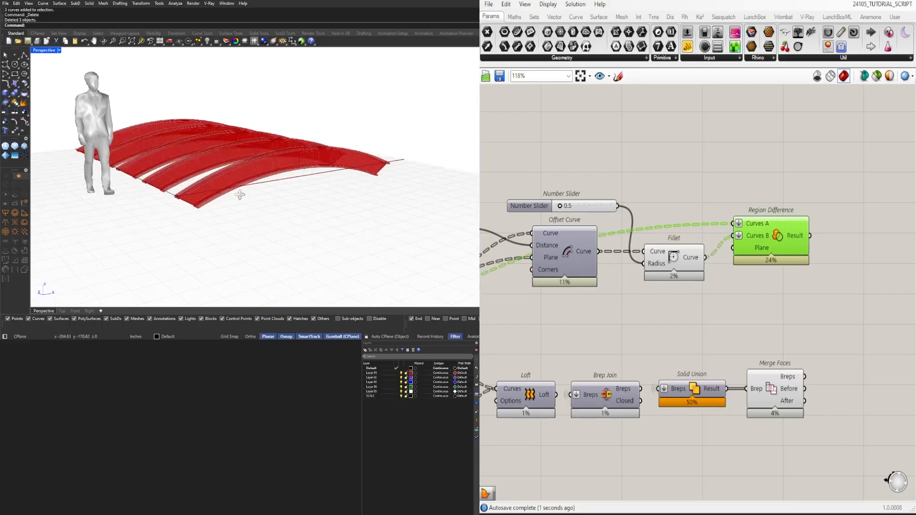
left_click(673, 257)
left_click(771, 224)
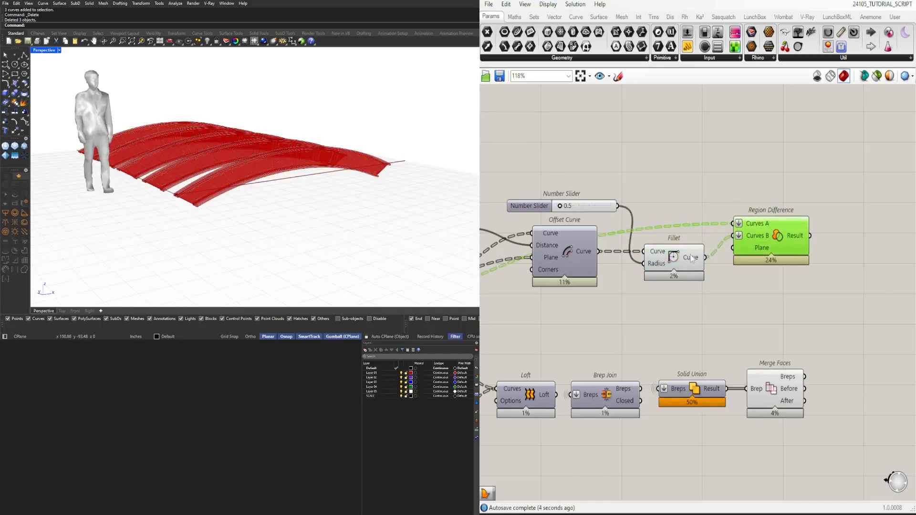
Replace the Region Difference component with a Boundary Surfaces component fed by Fillet's Curve output.
right_click_drag(690, 258, 728, 236)
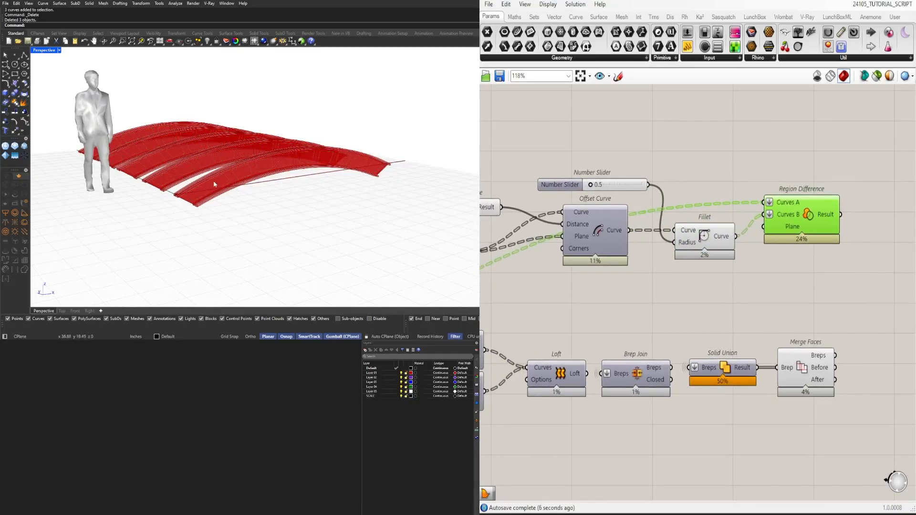
key("Delete")
double_click(794, 234)
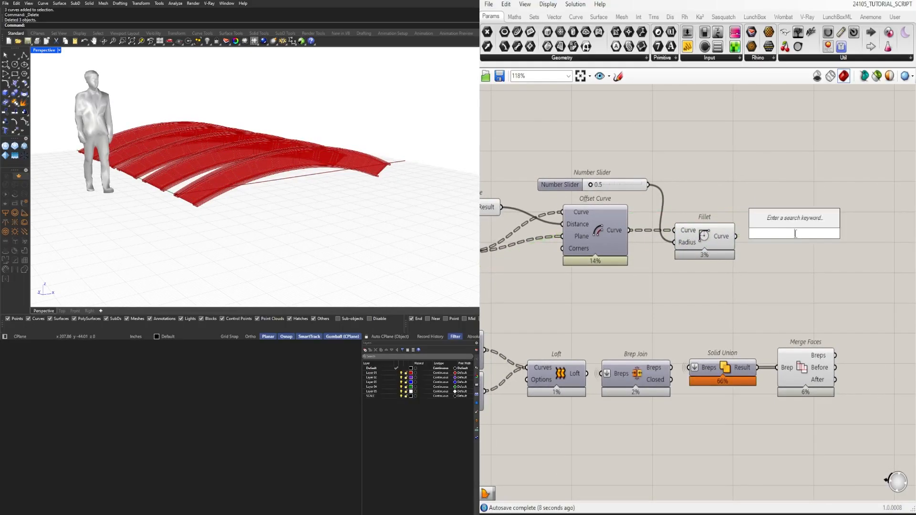
type("bound")
key("Return")
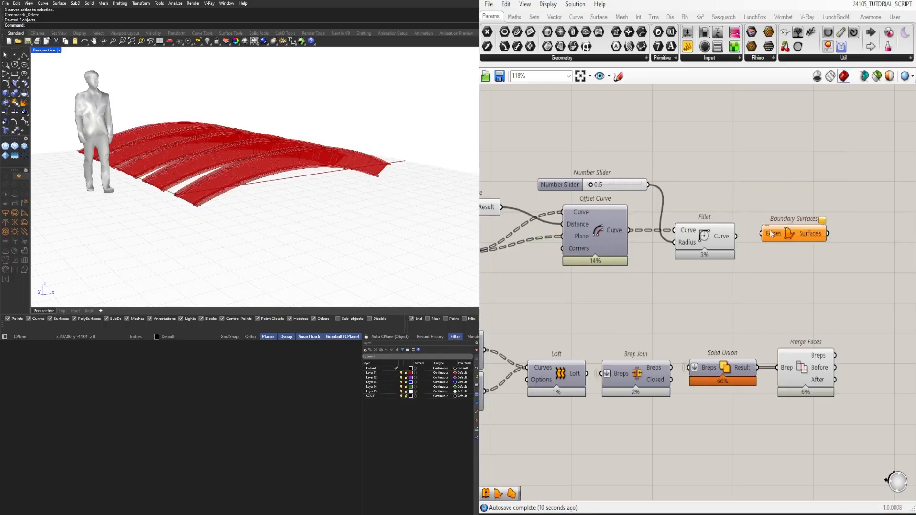
left_click_drag(736, 236, 761, 233)
Add Move's Geometry output to Boundary Surfaces' Edges input alongside the fillet curves, and flatten that input.
scroll(565, 268, "down", 3)
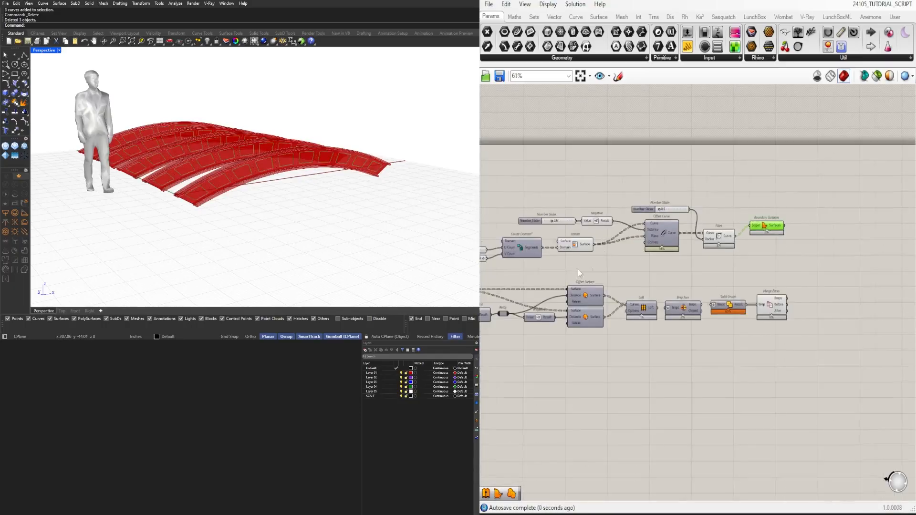
scroll(562, 285, "down", 3)
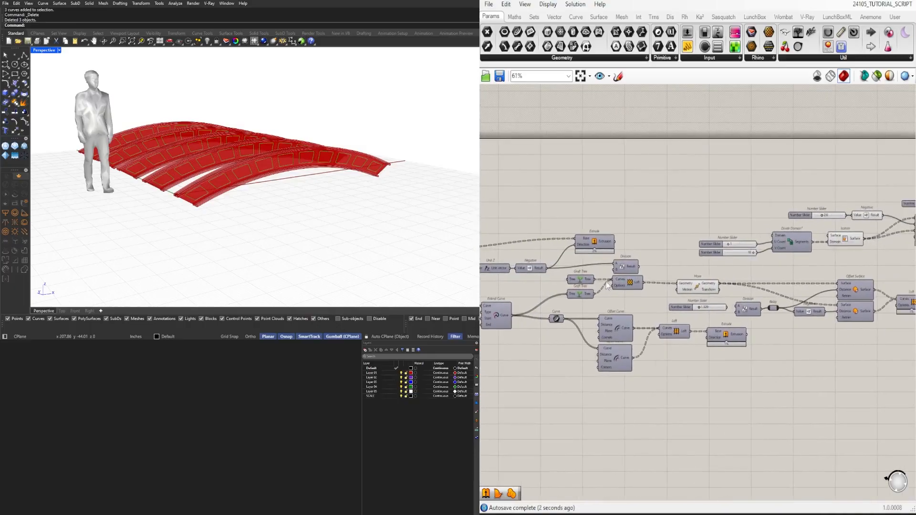
right_click_drag(750, 275, 688, 294)
left_click(654, 306)
scroll(656, 301, "down", 5)
left_click_drag(656, 301, 792, 338, "shift")
scroll(788, 260, "up", 5)
scroll(791, 306, "up", 3)
scroll(774, 326, "up", 3)
right_click(773, 314)
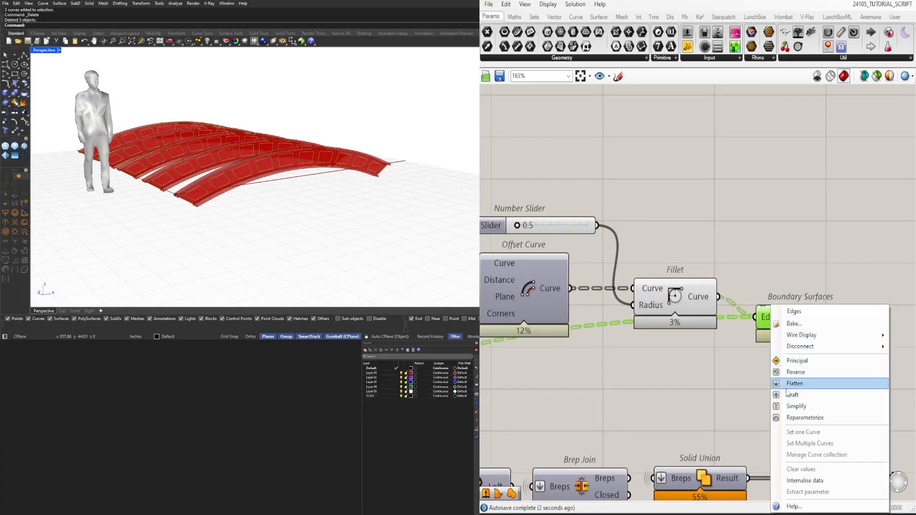
left_click(788, 384)
left_click_drag(783, 325, 790, 348)
Disable the preview of the Isotrim, Negative, Offset Curve, Fillet and Move components.
scroll(627, 365, "down", 5)
right_click_drag(627, 364, 717, 301)
left_click_drag(746, 298, 530, 224)
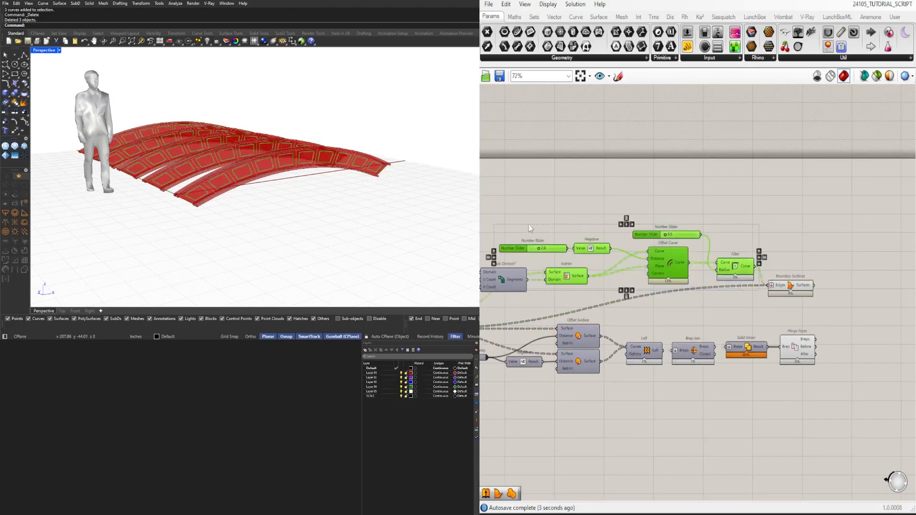
right_click_drag(491, 282, 683, 276)
scroll(682, 276, "down", 1)
left_click(592, 321, "shift")
middle_click(607, 293)
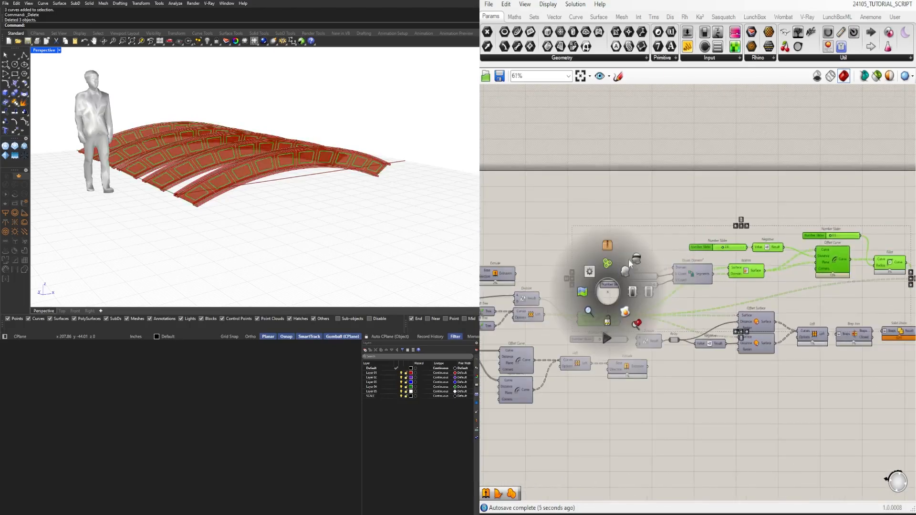
left_click(635, 261)
Examine Merge Faces and Solid Union and trace the components that feed them.
right_click_drag(763, 303, 626, 303)
scroll(835, 316, "up", 4)
left_click(779, 357)
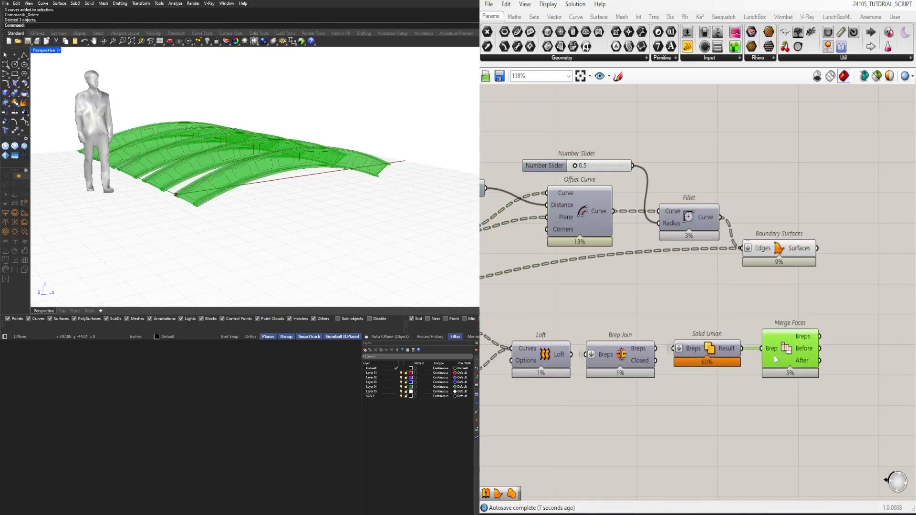
left_click(779, 302)
right_click_drag(684, 359, 728, 351)
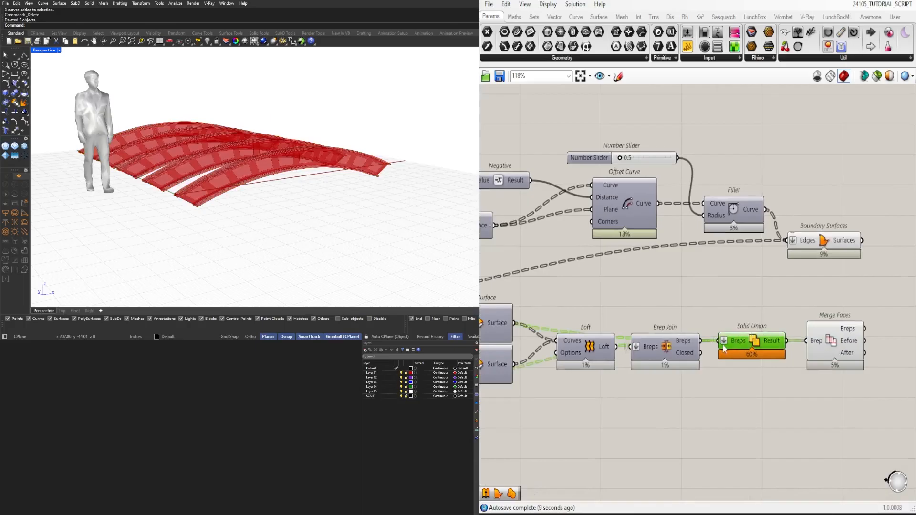
left_click_drag(867, 366, 771, 310)
scroll(771, 310, "down", 3)
right_click_drag(773, 310, 900, 315)
right_click_drag(653, 316, 826, 324)
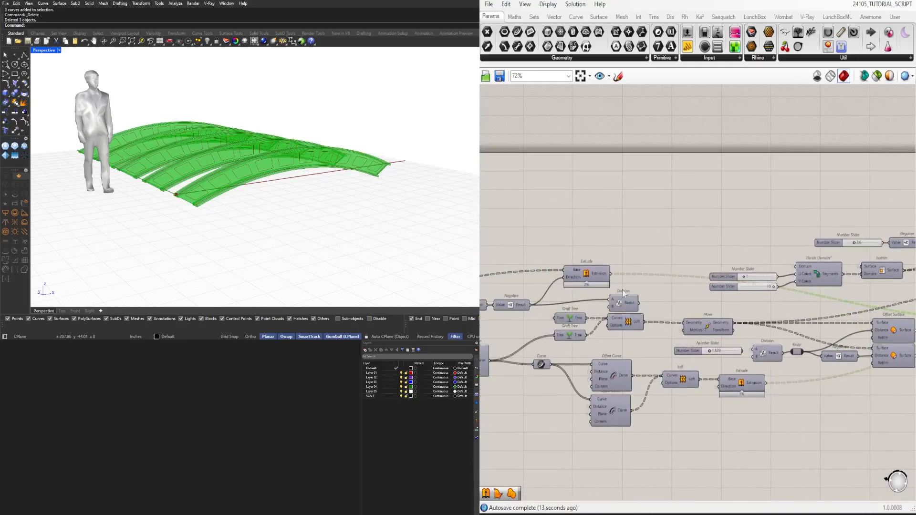
Disable the preview of the Solid Union and Merge Faces components.
left_click(586, 274)
middle_click(592, 276)
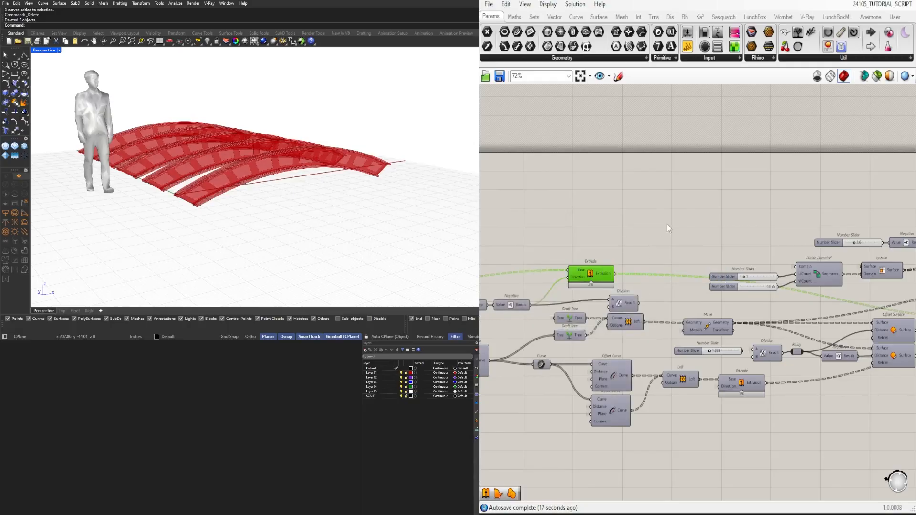
right_click_drag(888, 283, 691, 271)
right_click_drag(910, 335, 758, 330)
left_click_drag(777, 330, 757, 285)
middle_click(756, 284)
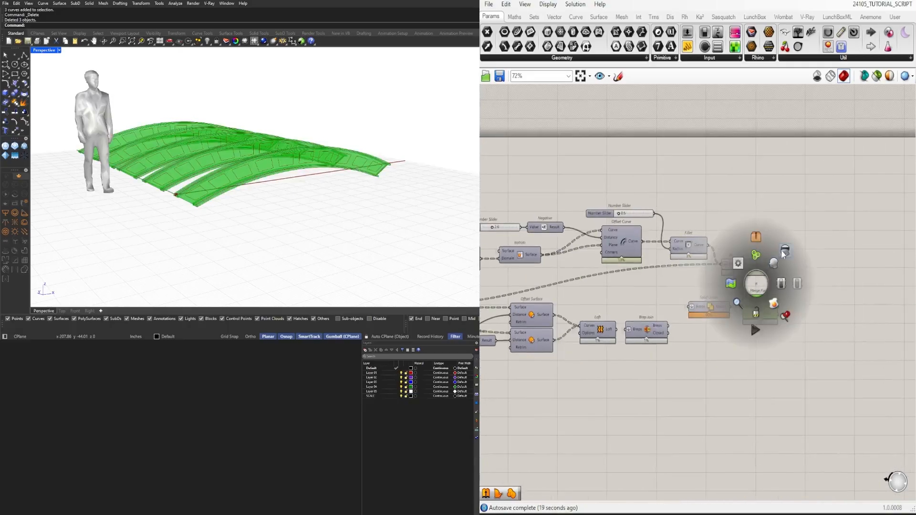
left_click(783, 253)
left_click(791, 253)
Examine the Boundary Surfaces result on the beam webs up close and check the flange Extrude component.
scroll(742, 262, "up", 1)
left_click(743, 263)
right_click_drag(281, 188, 281, 149)
scroll(238, 169, "up", 5)
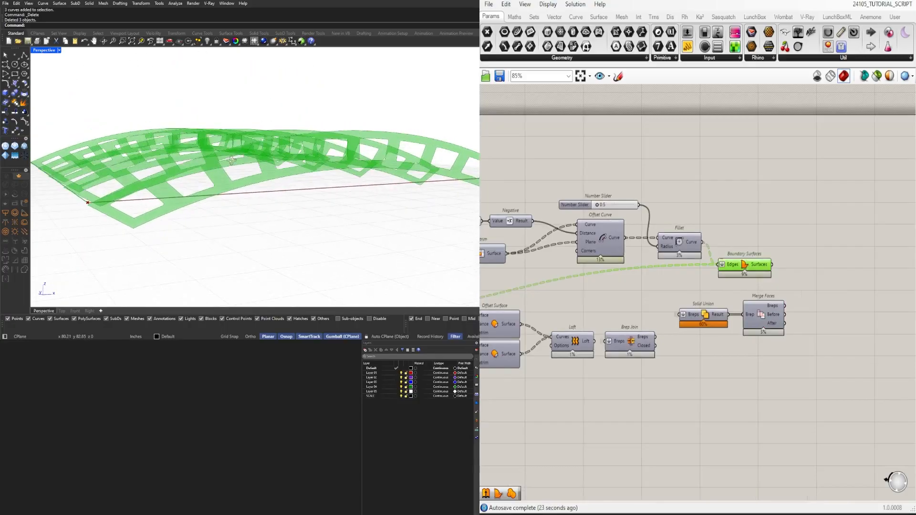
scroll(844, 230, "down", 1)
scroll(823, 235, "down", 2)
right_click_drag(668, 241, 888, 273)
scroll(631, 279, "up", 4)
left_click(632, 278)
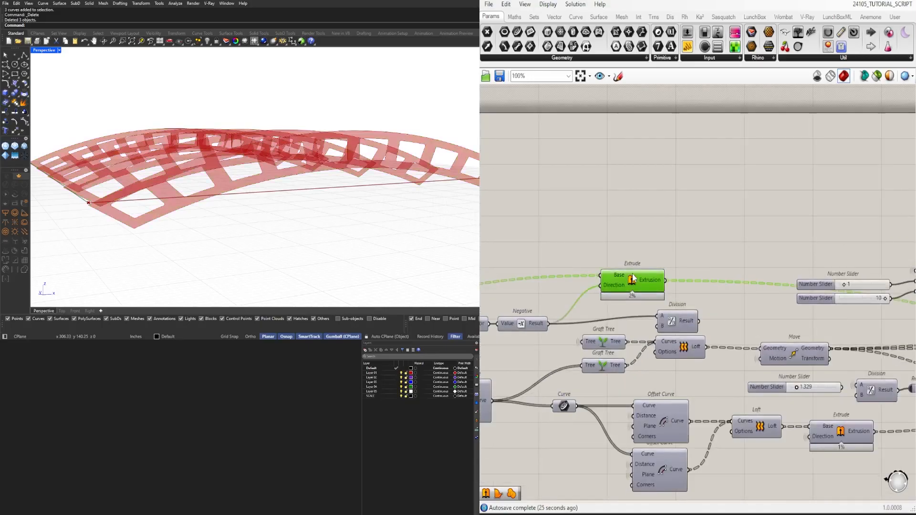
scroll(632, 277, "down", 2)
right_click_drag(603, 291, 487, 268)
right_click_drag(904, 334, 692, 325)
left_click_drag(667, 331, 611, 286)
right_click_drag(533, 314, 486, 313)
scroll(576, 336, "down", 1)
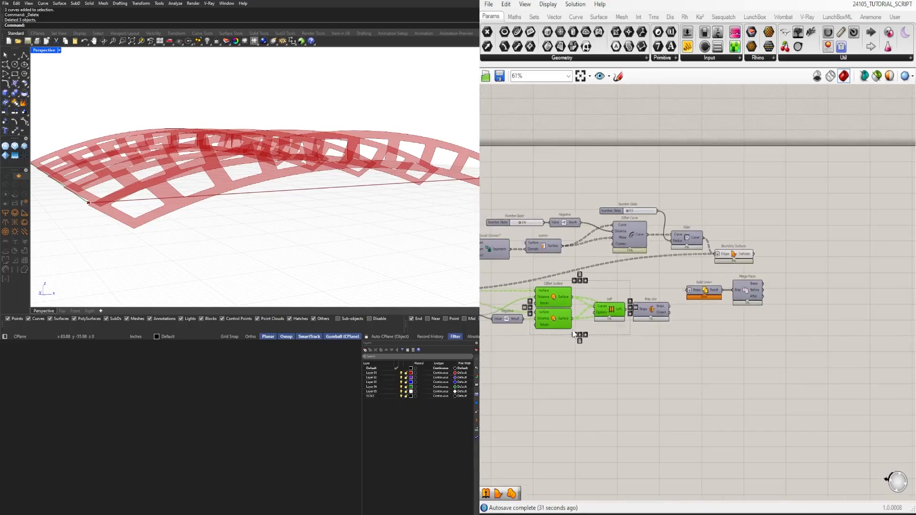
right_click_drag(576, 337, 718, 337)
left_click_drag(654, 342, 600, 302, "shift")
left_click(534, 316, "shift")
Insert a Relay on Move's Geometry wire and place it just before the Offset Surface components.
scroll(602, 316, "down", 1)
scroll(519, 319, "up", 3)
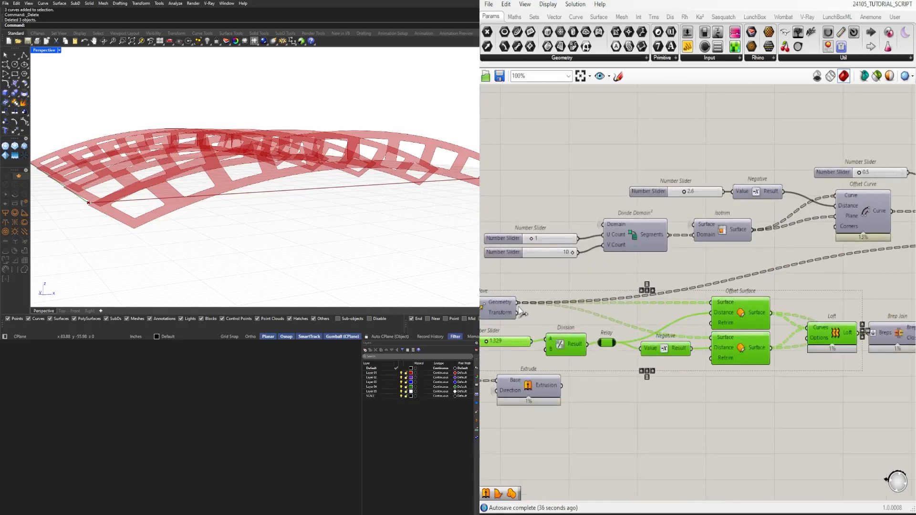
double_click(538, 302)
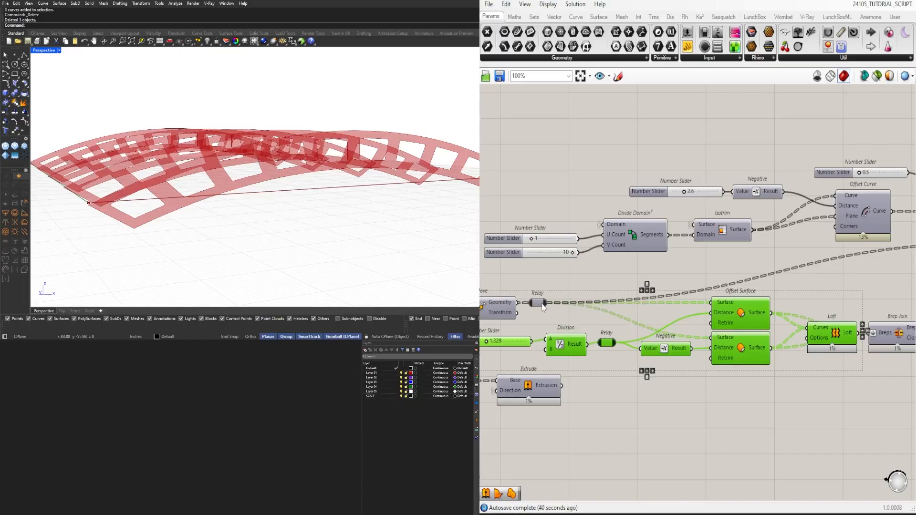
left_click_drag(538, 303, 622, 308)
Rewire Divide Domain²'s Domain input and Isotrim's Surface input directly to Move's Geometry output, bypassing the new Relay.
scroll(622, 307, "down", 1)
scroll(597, 304, "up", 2)
right_click_drag(612, 280, 652, 281)
scroll(651, 281, "down", 1)
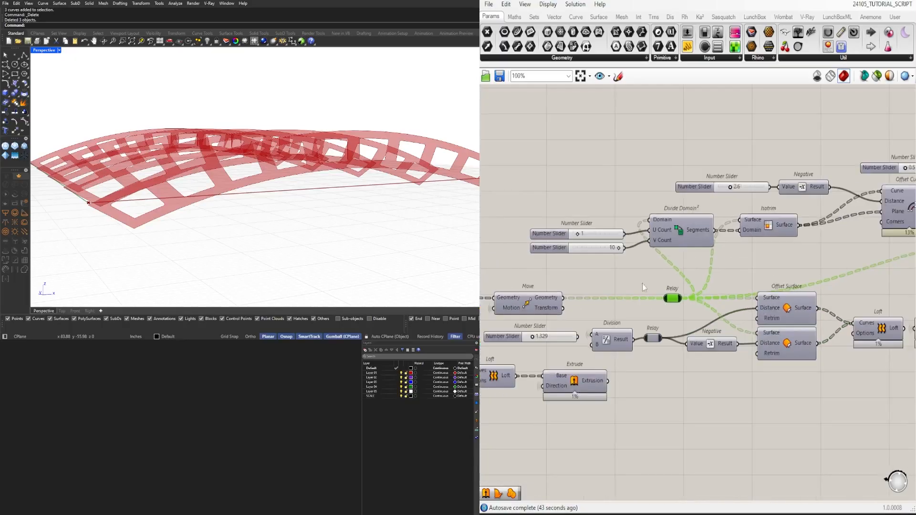
left_click_drag(563, 298, 649, 220)
left_click_drag(599, 283, 741, 220)
left_click(541, 310)
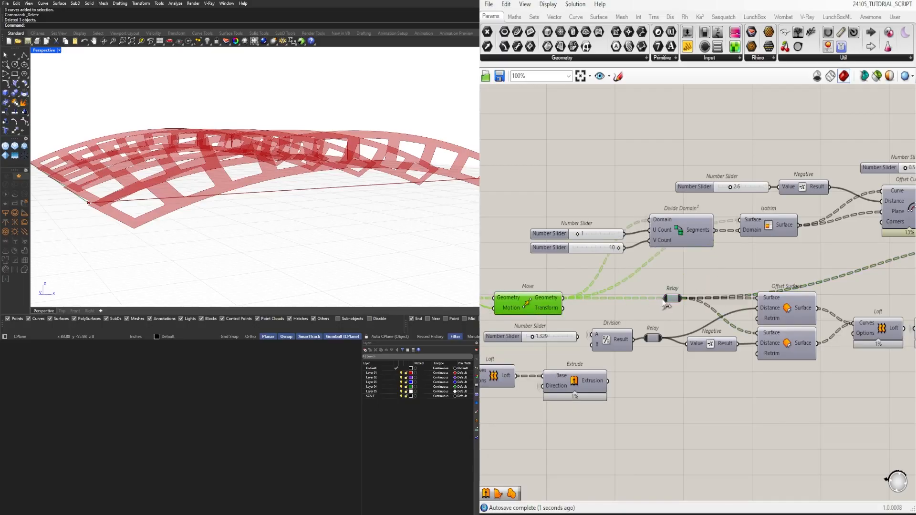
left_click(677, 299)
Disconnect Boundary Surfaces from the Relay and wire its Edges input directly to Move's Geometry output.
scroll(707, 285, "down", 3)
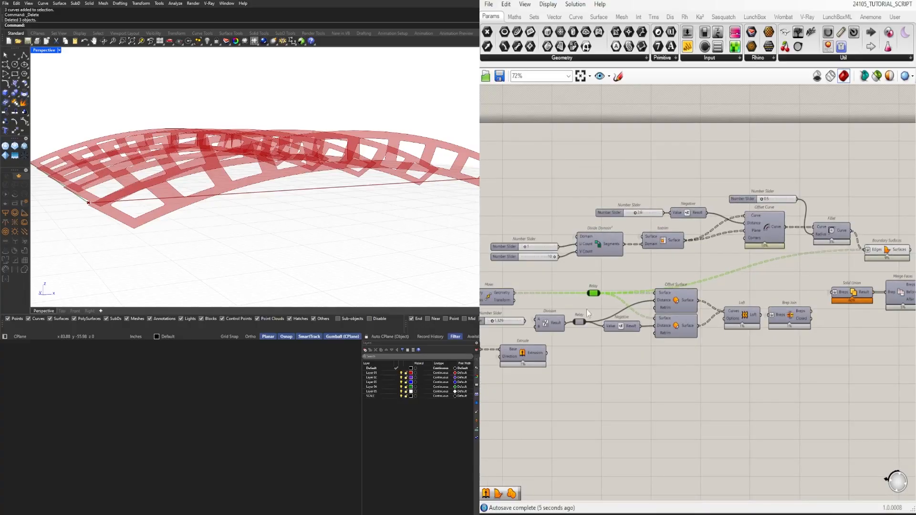
left_click_drag(862, 250, 598, 293, "ctrl")
left_click_drag(515, 294, 839, 252)
left_click_drag(514, 293, 864, 249)
Duplicate the thickening chain of slider, Division, Relays, Negative, Offset Surfaces, Loft and Brep Join beyond Boundary Surfaces.
left_click(594, 293)
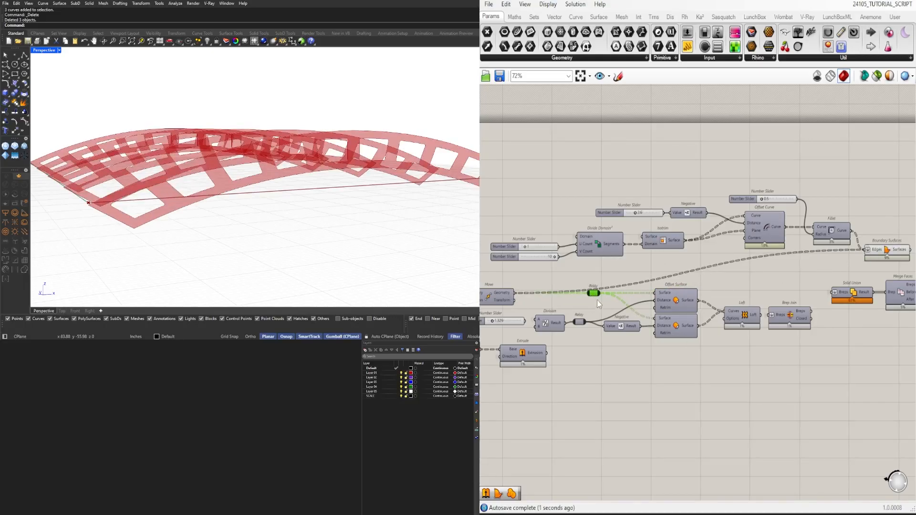
left_click_drag(646, 318, 613, 288, "shift")
left_click_drag(586, 335, 496, 319, "shift")
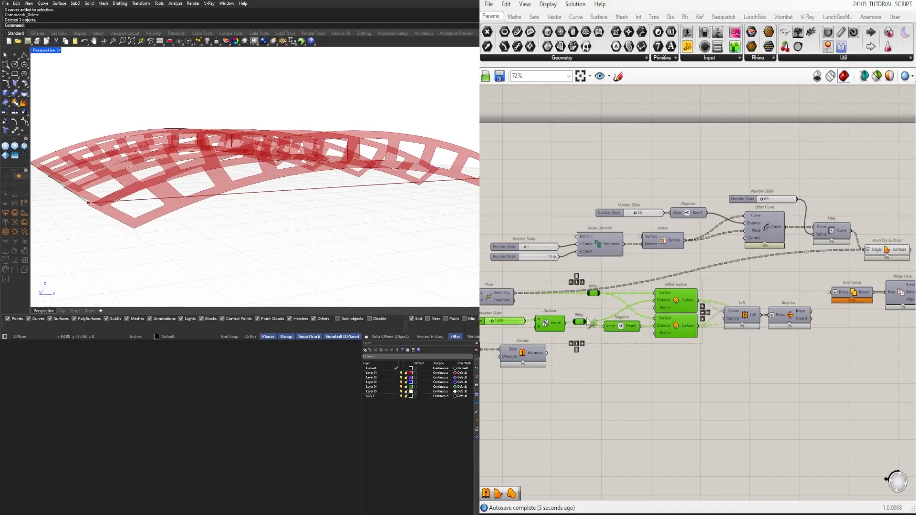
right_click_drag(721, 311, 683, 304)
left_click(710, 306, "shift")
left_click(758, 309, "shift")
scroll(627, 297, "down", 2)
left_click_drag(639, 300, 868, 301, "alt")
Position the duplicated thickening chain near Boundary Surfaces and try feeding its Relay from the Surfaces output.
right_click_drag(869, 301, 742, 315)
scroll(742, 316, "up", 2)
left_click_drag(751, 309, 836, 191)
left_click(683, 177)
scroll(637, 238, "up", 1)
left_click_drag(655, 256, 751, 172)
right_click_drag(770, 153, 627, 185)
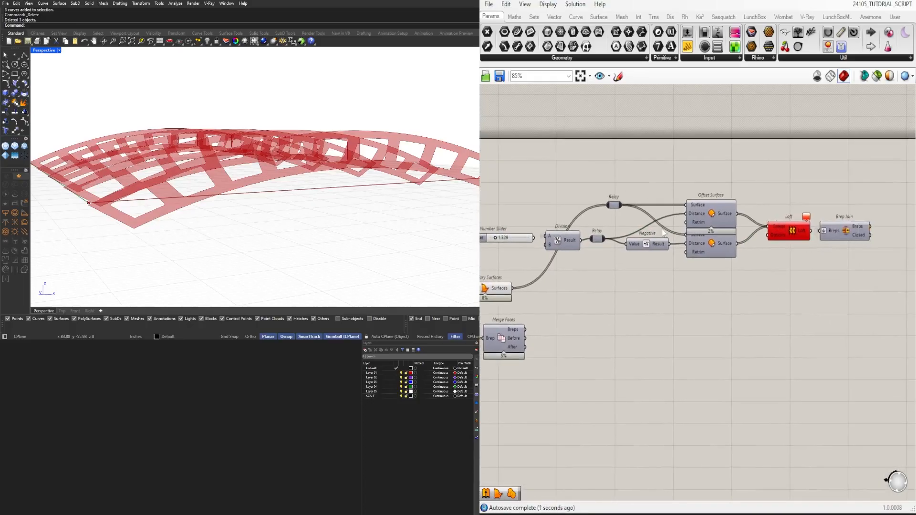
Check the perforated webs, and delete the duplicated Division, Relay, Negative, Offset Surface, Loft and Brep Join components.
right_click_drag(565, 297, 563, 294)
left_click_drag(893, 272, 762, 204)
right_click_drag(267, 181, 335, 166)
left_click(784, 311)
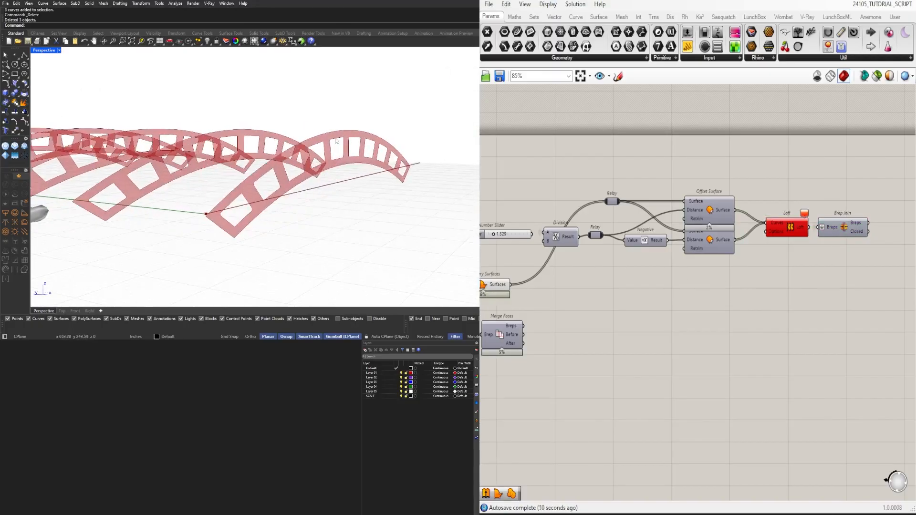
left_click_drag(858, 255, 814, 300)
scroll(795, 299, "down", 2)
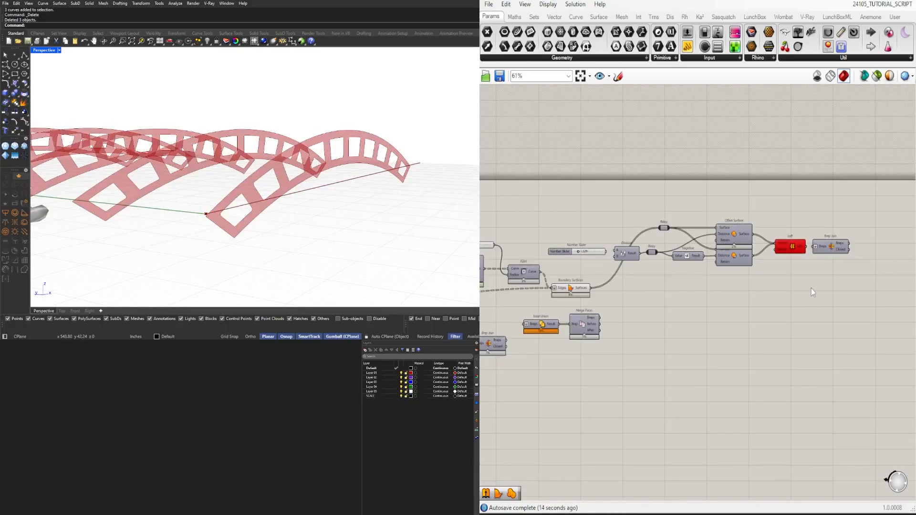
mouse_move(849, 276)
right_mouse_down()
mouse_move(826, 266)
mouse_move(862, 267)
right_mouse_up()
left_click_drag(859, 279, 620, 170)
right_click_drag(660, 236, 680, 228)
key("Delete")
left_click_drag(640, 274, 596, 231)
right_click_drag(590, 288, 678, 279)
left_click(719, 261)
left_click(693, 264)
left_click(715, 245)
right_click_drag(715, 246, 703, 245)
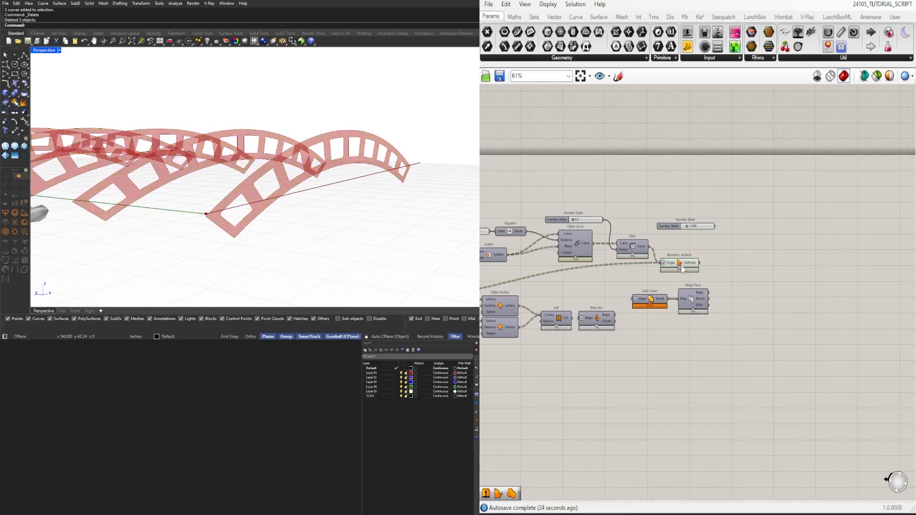
Disconnect Move's Geometry from Boundary Surfaces' Edges input so only the fillet curves feed it, and shift the component slightly.
left_click(681, 270)
scroll(672, 266, "down", 1)
right_click_drag(645, 267, 797, 275)
scroll(727, 280, "up", 2)
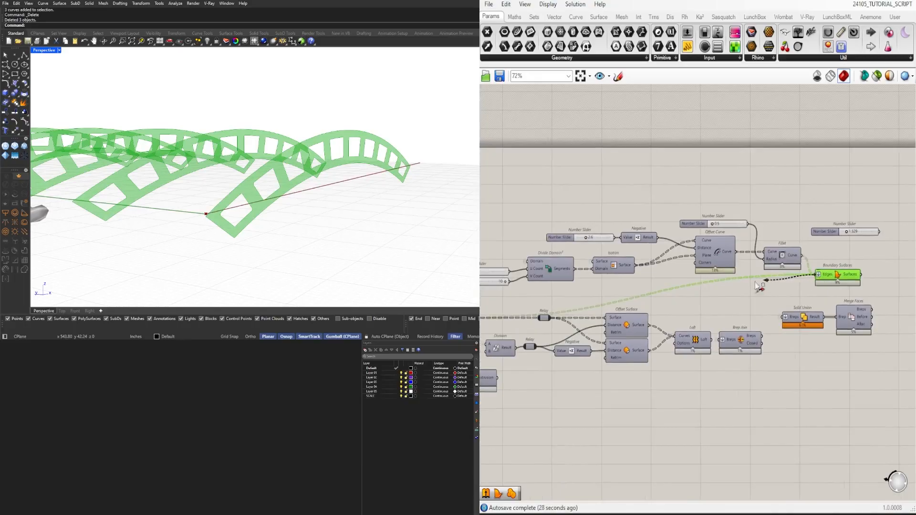
right_click_drag(552, 319, 599, 322)
left_click_drag(597, 319, 517, 320, "ctrl")
right_click_drag(816, 293, 649, 299)
left_click_drag(725, 284, 729, 266)
Copy the thickening chain from its slider and Relays through the Offset Surfaces, Loft and Brep Join beside Boundary Surfaces.
right_click_drag(529, 357, 683, 348)
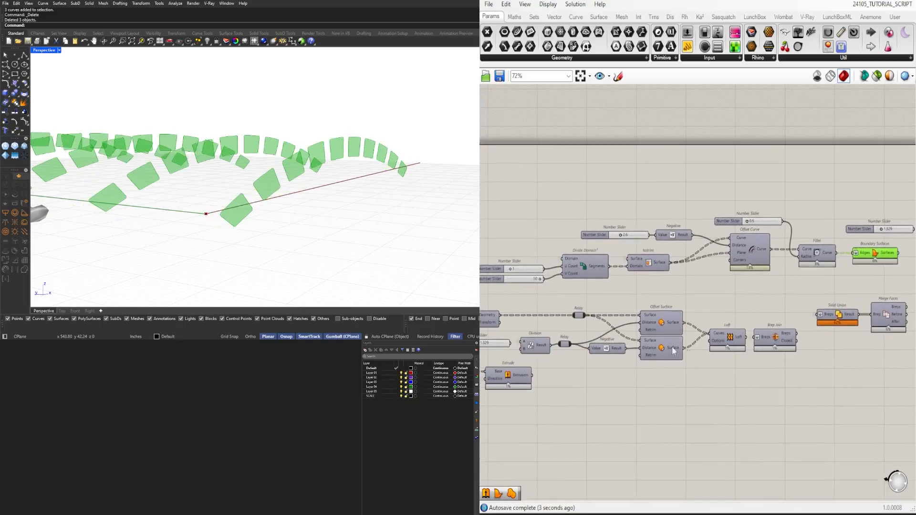
left_click_drag(777, 382, 535, 310)
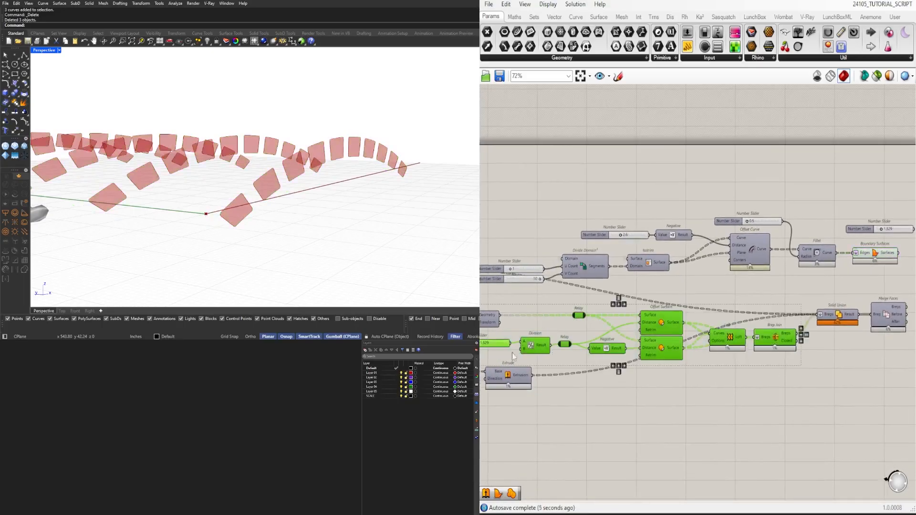
scroll(599, 360, "down", 2)
left_click_drag(565, 348, 822, 311, "alt")
Connect Boundary Surfaces' output to the copied chain's surface Relay and enable the preview of the copied Brep Join.
scroll(726, 309, "up", 4)
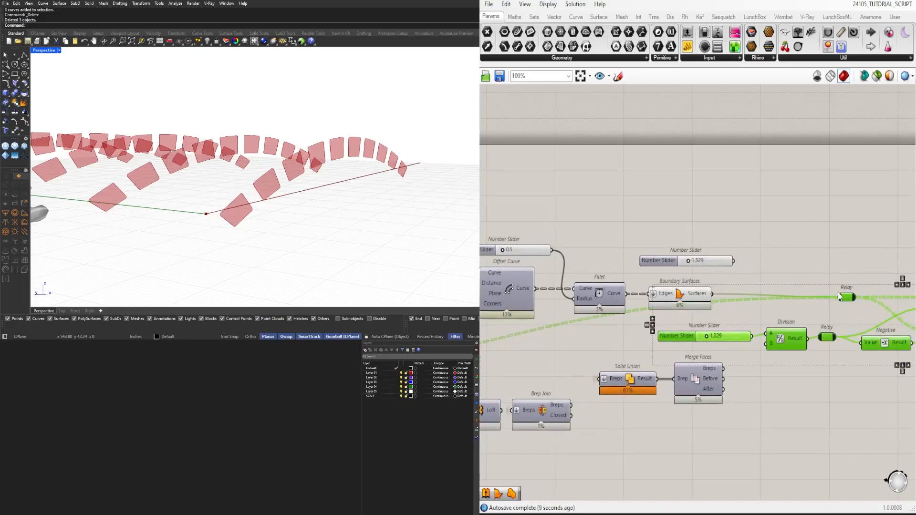
right_click_drag(876, 249, 577, 241)
scroll(577, 240, "down", 1)
left_click(785, 306)
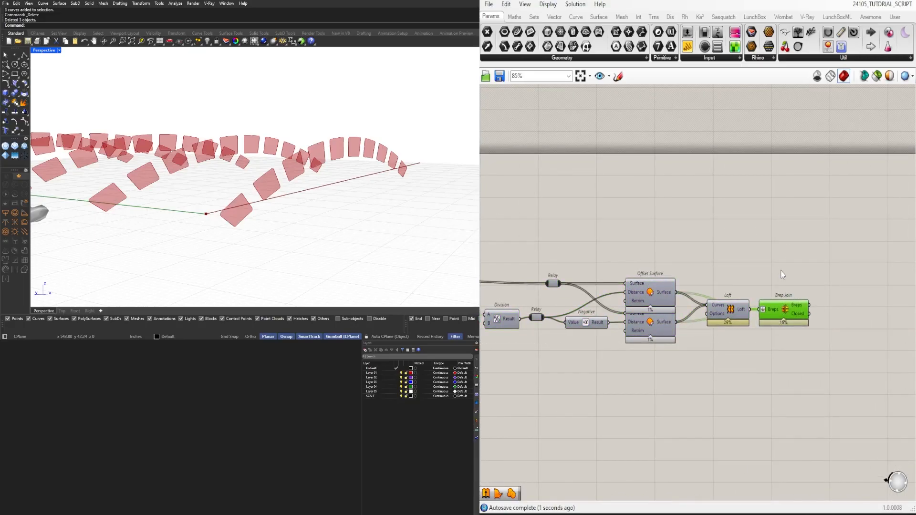
scroll(790, 260, "up", 1)
middle_click(791, 260)
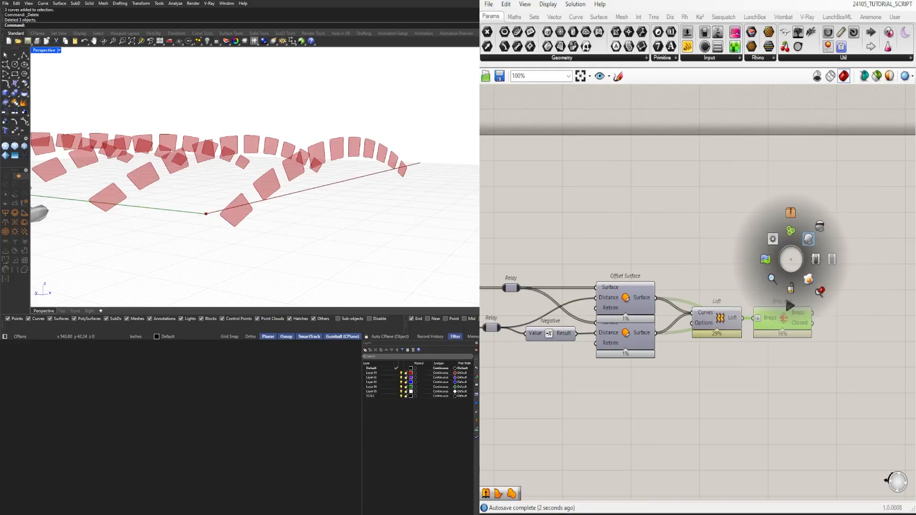
left_click(809, 240)
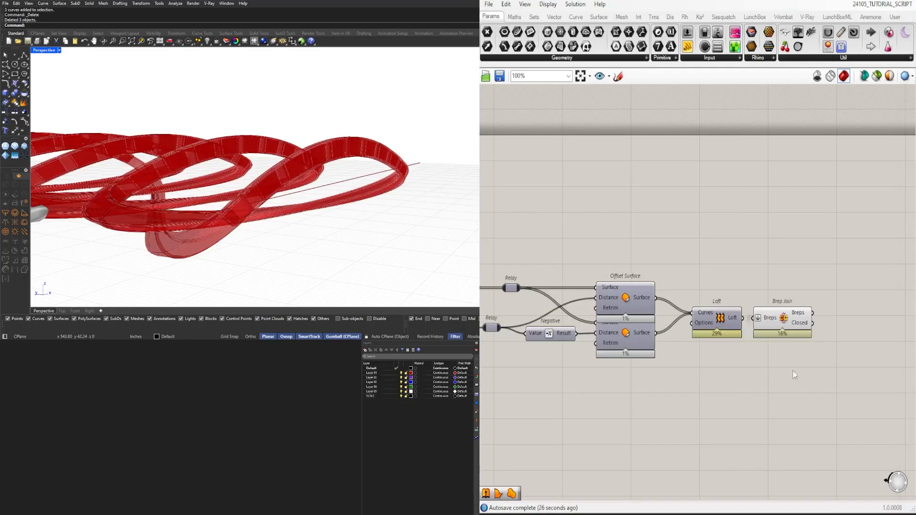
Space the copied Loft and Brep Join components apart so their connecting wires can be told apart.
left_click_drag(818, 381, 764, 300)
left_click(745, 311)
left_click(788, 330)
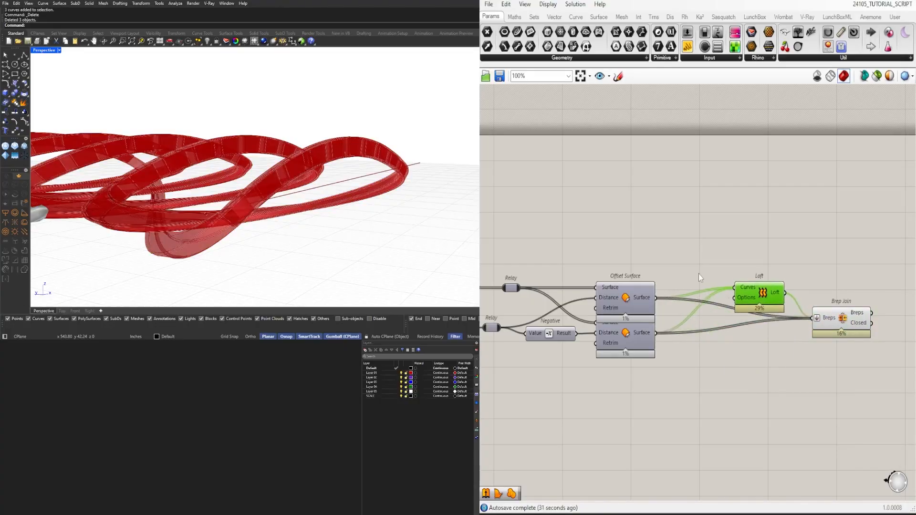
Add two Graft Tree components and route both copied Offset Surface outputs through them into the Loft's Curves input.
double_click(699, 273)
type("GRAFT")
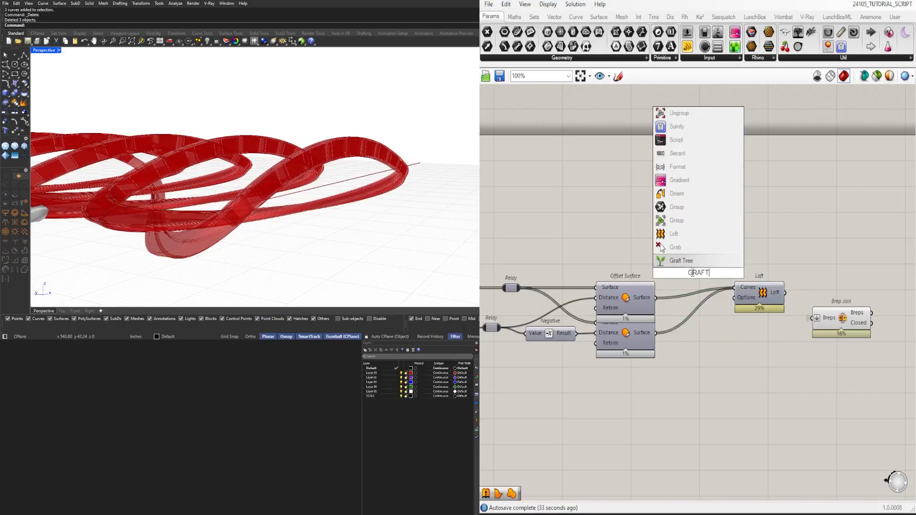
left_click(685, 261)
left_click_drag(698, 274, 676, 338, "alt")
left_click_drag(657, 299, 676, 273)
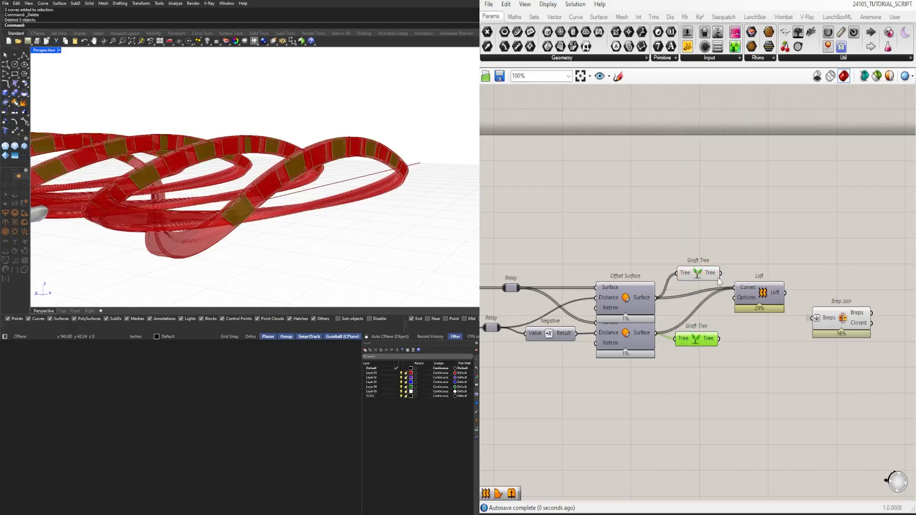
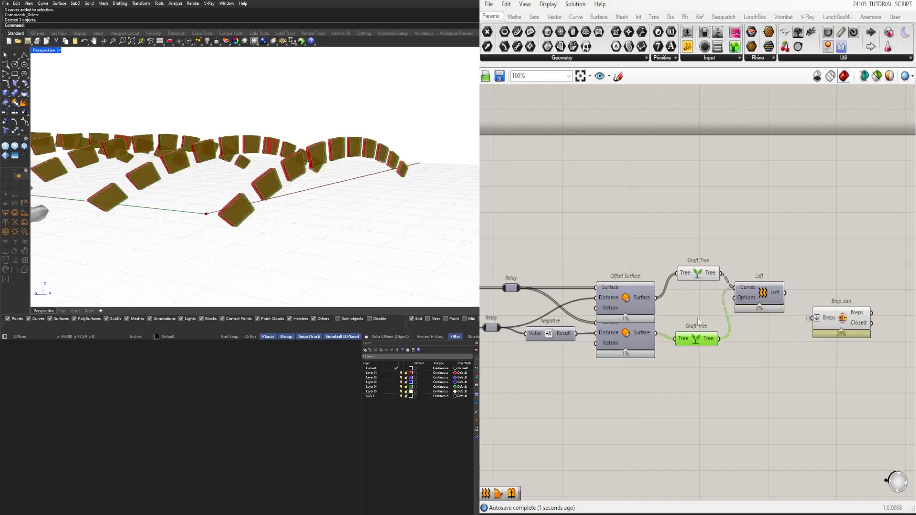
Align the two Graft Trees with the Offset Surfaces and reposition the copied Loft and Brep Join in line with them.
left_click_drag(697, 270, 697, 291)
left_click_drag(695, 336, 687, 336)
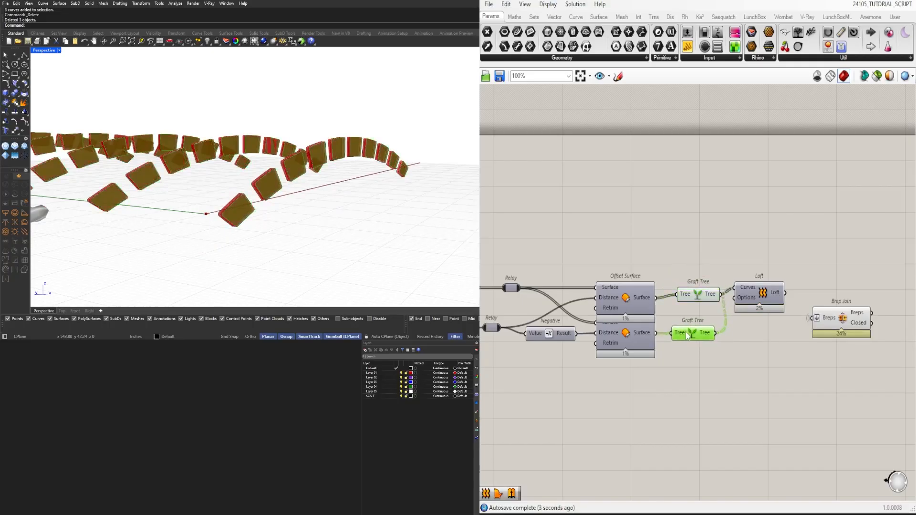
left_click_drag(699, 293, 694, 297)
left_click_drag(754, 295, 764, 305)
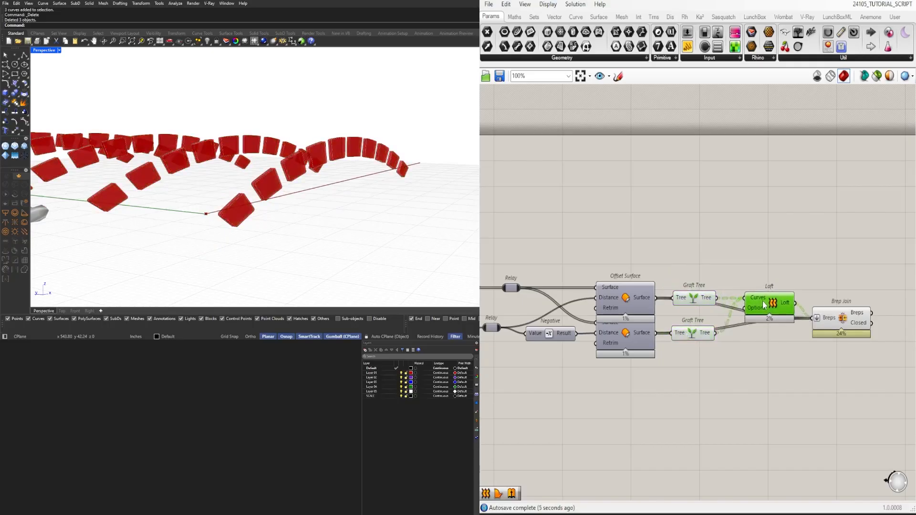
left_click_drag(847, 325, 841, 306)
Hide the previews of the copied Offset Surface components and both Graft Trees.
left_click_drag(750, 349, 611, 250)
scroll(623, 247, "up", 1)
middle_click(624, 246)
left_click(652, 215)
Briefly preview the upper flange's Extrude component to identify its geometry.
scroll(743, 254, "down", 3)
right_click_drag(625, 306, 776, 304)
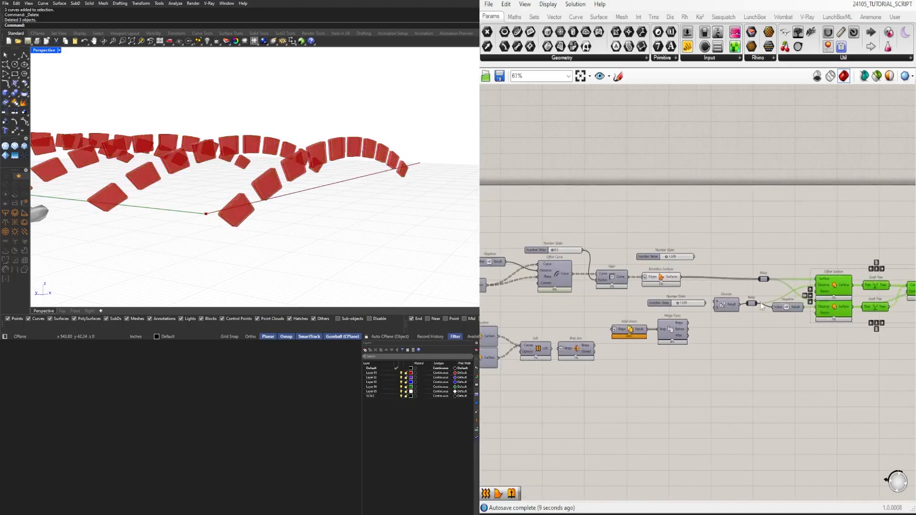
right_click_drag(608, 324, 697, 322)
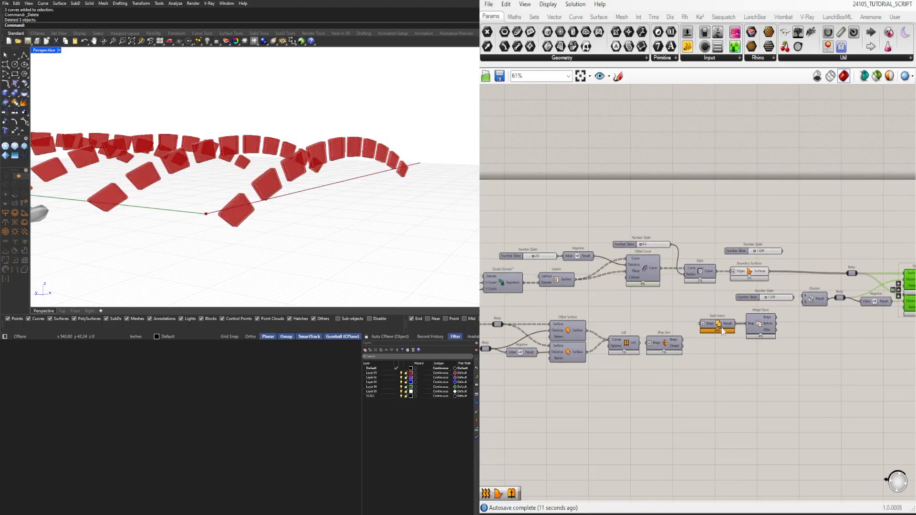
right_click_drag(638, 347, 716, 350)
right_click_drag(509, 326, 669, 301)
left_click(516, 239)
middle_click(516, 239)
left_click(537, 216)
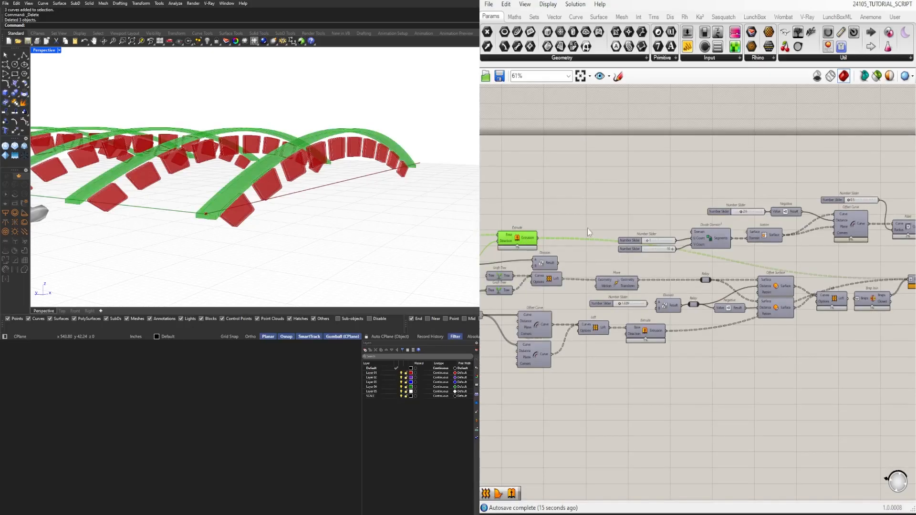
middle_click(517, 239)
left_click(537, 216)
Recheck the upper Extrude, and briefly preview the lower flange's Extrude component to identify its geometry.
right_click_drag(774, 292, 588, 275)
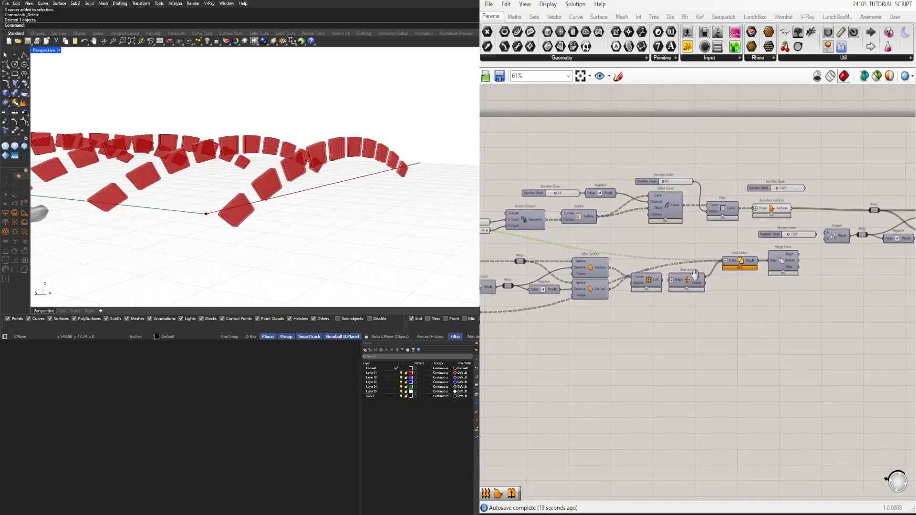
left_click_drag(809, 287, 735, 251)
right_click_drag(682, 278, 860, 292)
left_click(501, 241)
middle_click(528, 206)
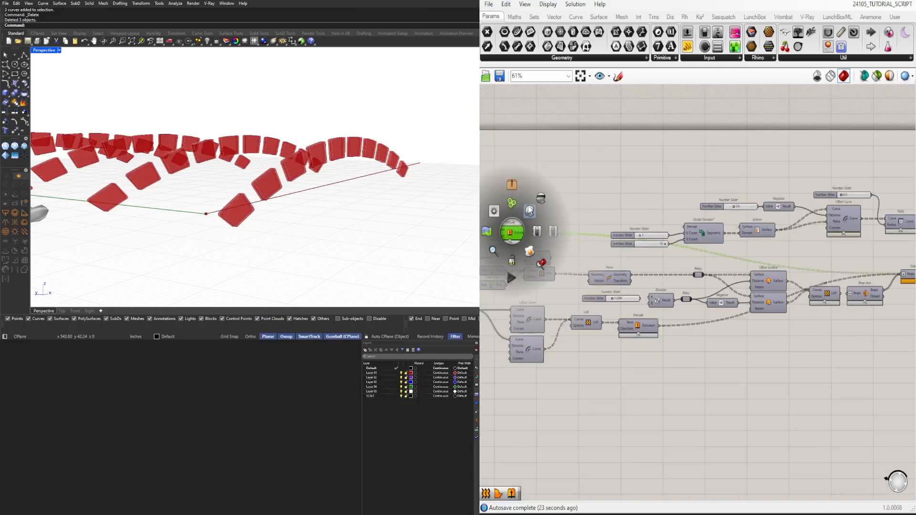
left_click(529, 208)
left_click(555, 173)
right_click_drag(795, 249, 735, 249)
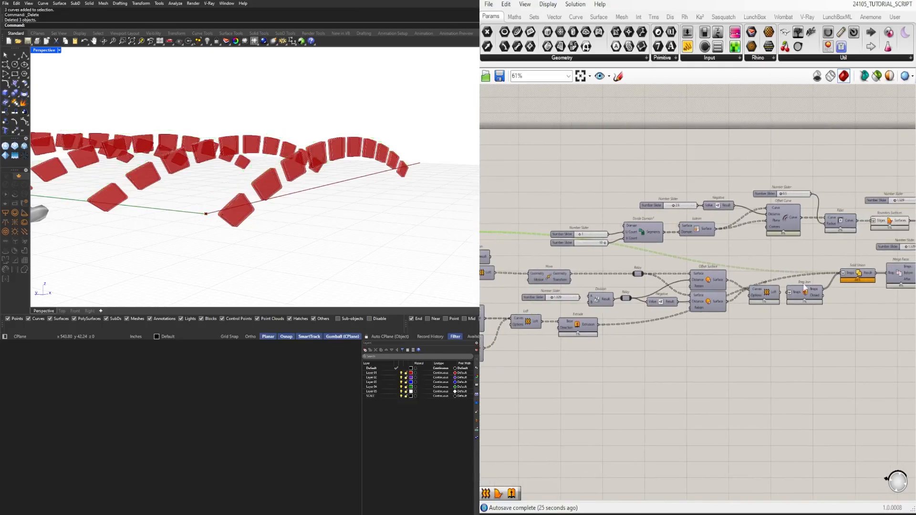
left_click(579, 327)
middle_click(578, 324)
left_click(579, 323)
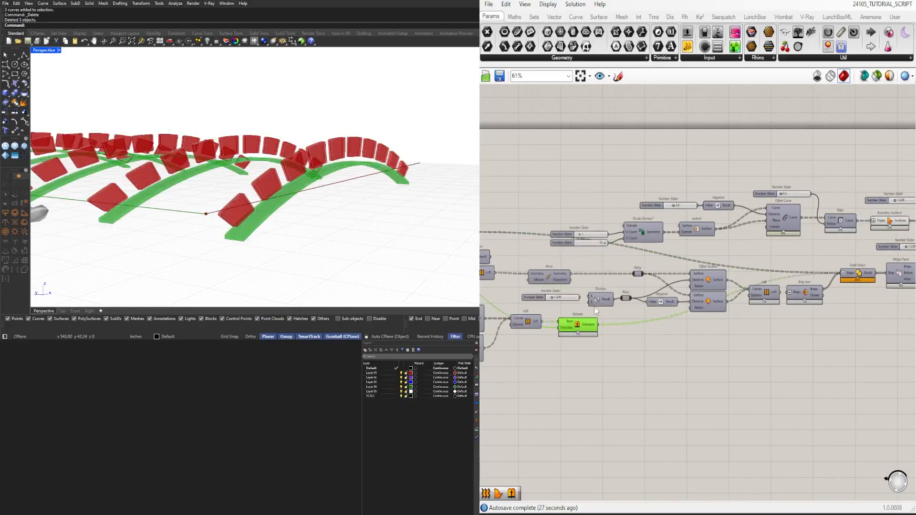
middle_click(578, 326)
left_click(607, 294)
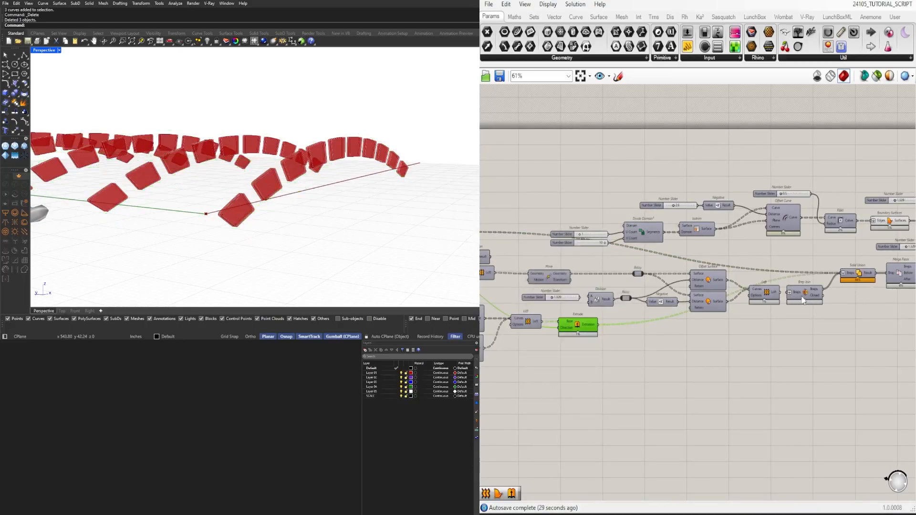
Briefly preview the original web's Brep Join to identify the solid that needs openings.
scroll(628, 327, "up", 3)
scroll(628, 327, "down", 2)
middle_click(546, 315)
left_click(546, 310)
middle_click(544, 317)
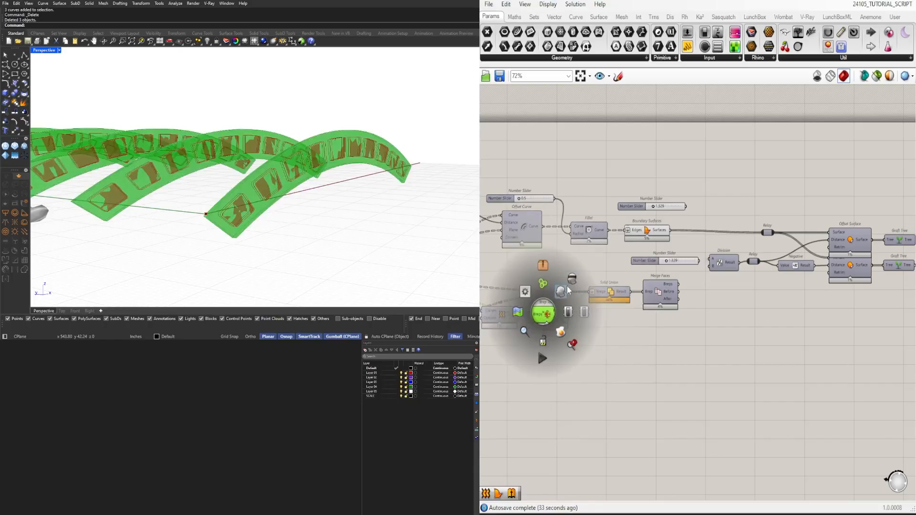
left_click(545, 311)
Add a Solid Difference component and connect the original web Brep Join's Breps to its Breps A input.
double_click(617, 324)
type("dif")
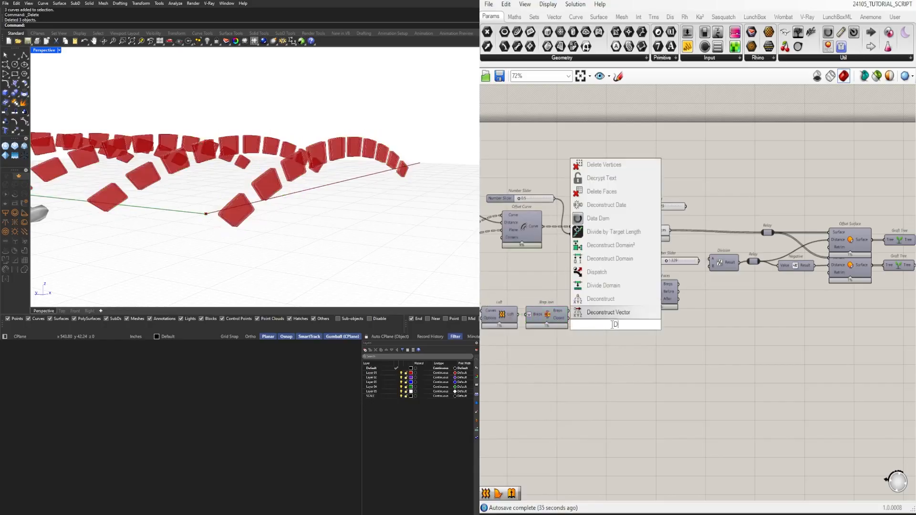
left_click(604, 272)
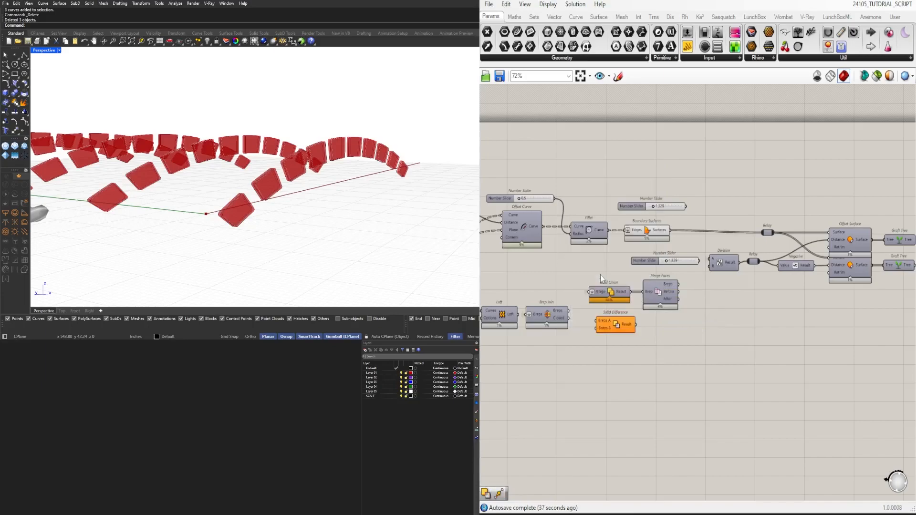
scroll(569, 313, "up", 2)
left_click_drag(565, 309, 602, 322)
left_click(541, 316)
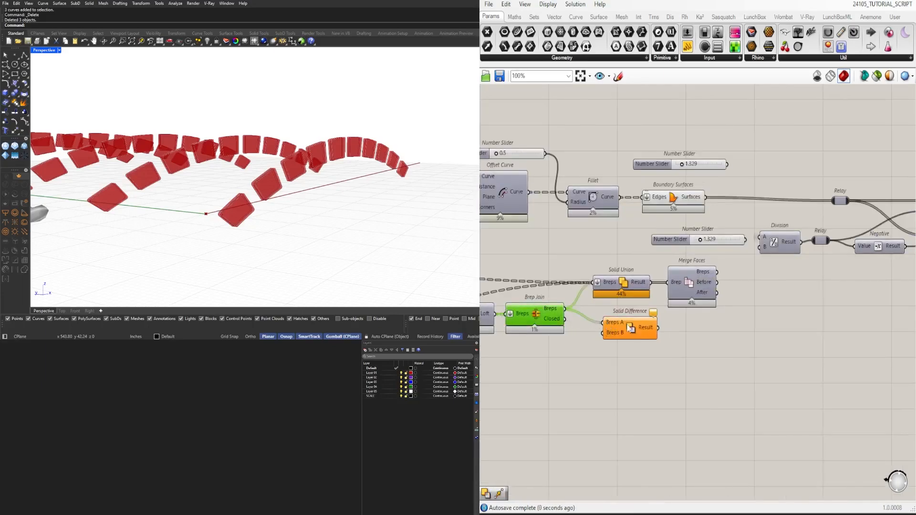
Move Solid Difference to the end of the copied thickening chain and connect the copied Brep Join's Breps to Breps B.
right_click_drag(653, 351, 571, 366)
scroll(567, 346, "down", 6)
left_click_drag(567, 345, 808, 326)
scroll(809, 330, "up", 4)
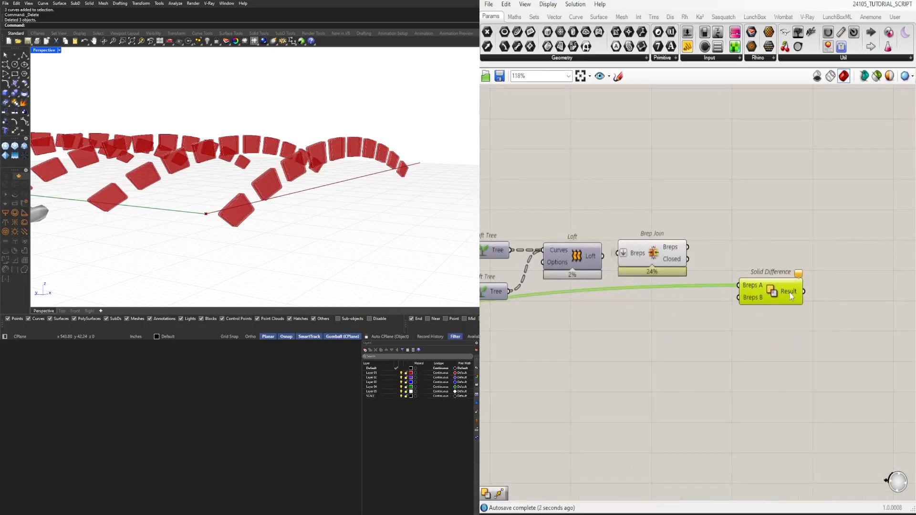
left_click_drag(687, 247, 739, 297)
scroll(677, 299, "down", 1)
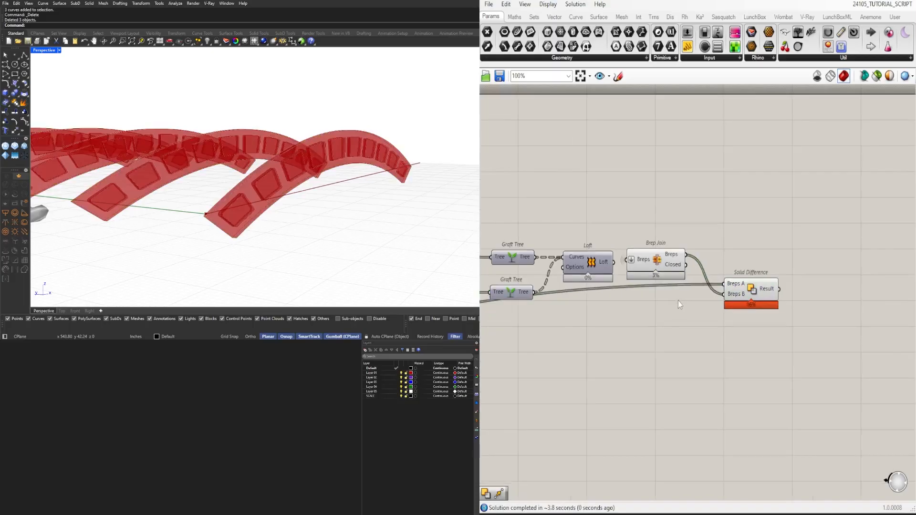
Hide the previews of the copied Loft and Brep Join and of the Boundary Surfaces component feeding them.
right_click_drag(677, 300, 819, 288)
left_click_drag(818, 286, 753, 185)
middle_click(783, 159)
left_click(811, 130)
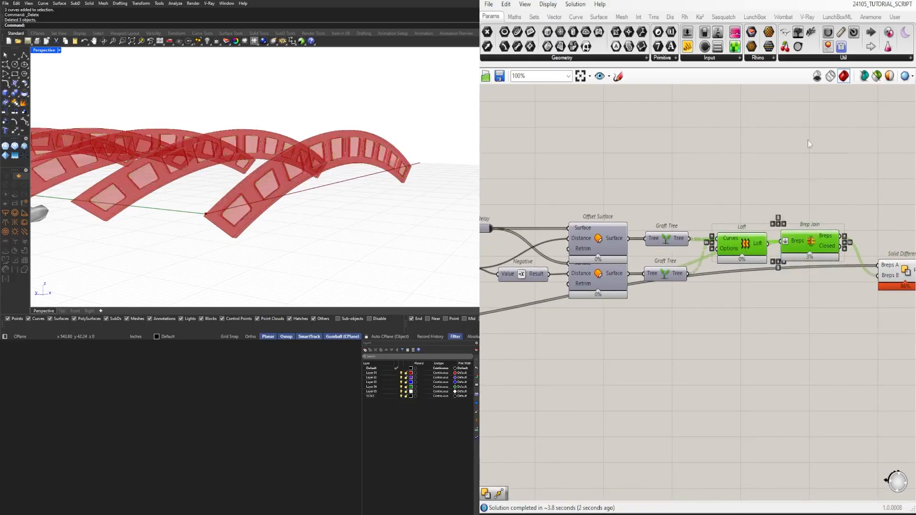
scroll(633, 334, "down", 2)
right_click_drag(633, 334, 691, 310)
scroll(691, 311, "down", 2)
left_click_drag(771, 321, 663, 256)
middle_click(676, 250)
left_click(705, 217)
Hide the wires into Solid Difference's Breps A and Breps B inputs and move the component beside the copied Brep Join.
scroll(780, 279, "up", 3)
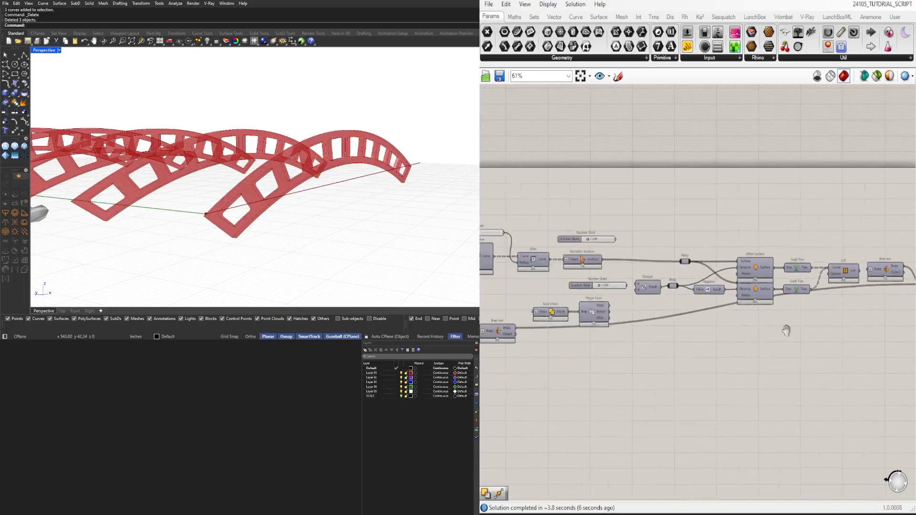
scroll(776, 331, "down", 1)
right_click_drag(768, 324, 673, 338)
scroll(764, 298, "up", 2)
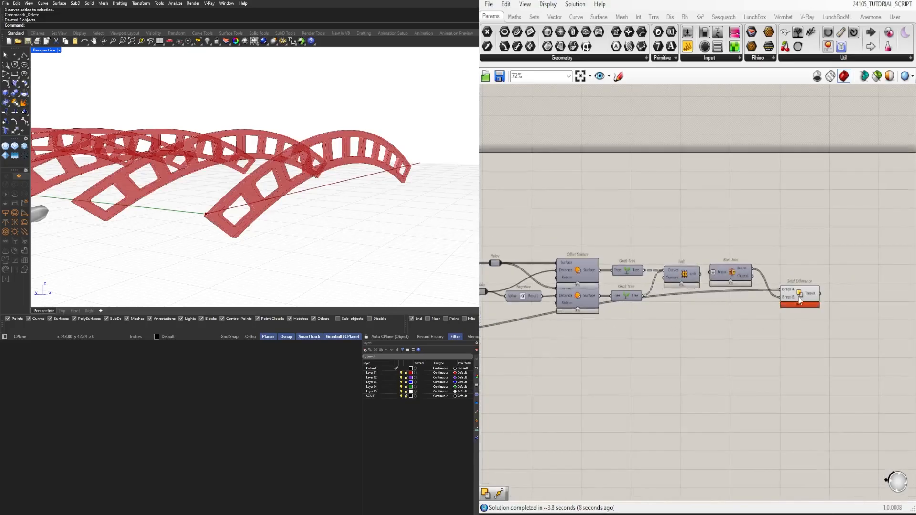
left_click(795, 295)
right_click(794, 291)
mouse_move(849, 322)
left_click(915, 346)
right_click(793, 297)
mouse_move(889, 327)
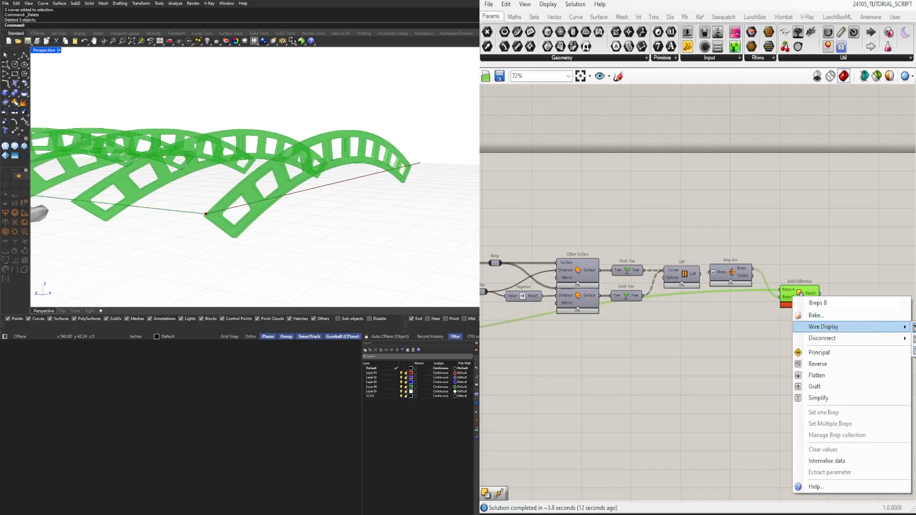
left_click(914, 351)
left_click(813, 317)
left_click_drag(806, 295, 790, 266)
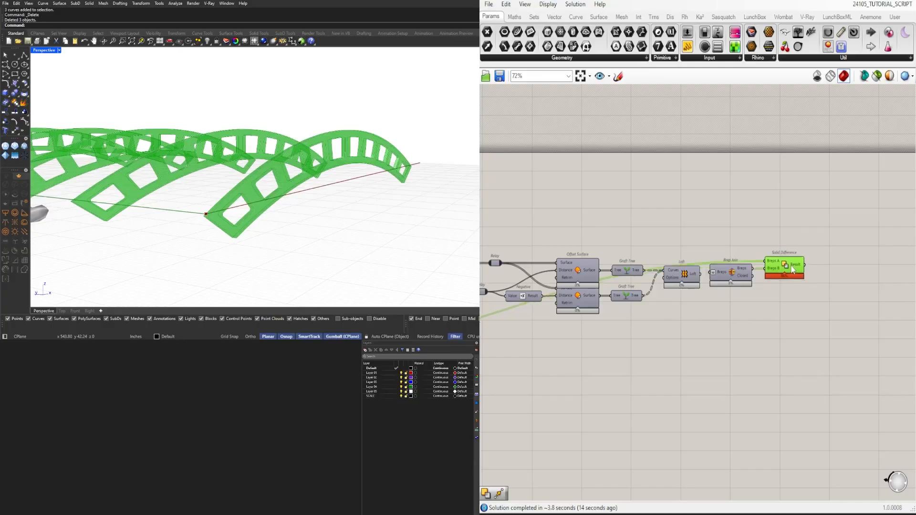
left_click(744, 220)
scroll(719, 293, "down", 5)
scroll(680, 305, "up", 7)
scroll(574, 290, "up", 2)
left_click(596, 273)
left_click(583, 246)
left_click(523, 260)
left_click(547, 230)
Enable the preview of the Merge Faces component and view the complete I-beams from a higher angle.
scroll(615, 325, "down", 5)
right_click_drag(616, 326, 786, 298)
scroll(670, 293, "up", 2)
left_click(667, 295)
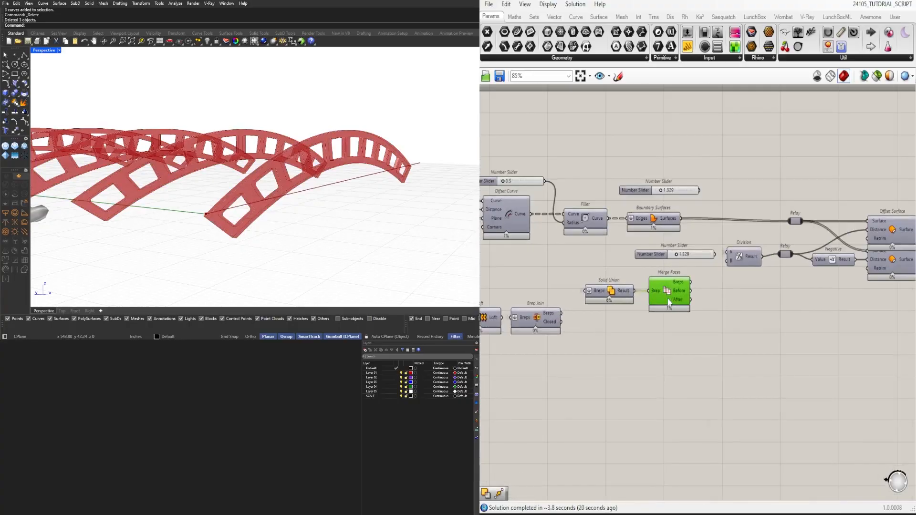
scroll(666, 295, "up", 1)
middle_click(667, 297)
left_click(687, 277)
right_click_drag(295, 203, 315, 253)
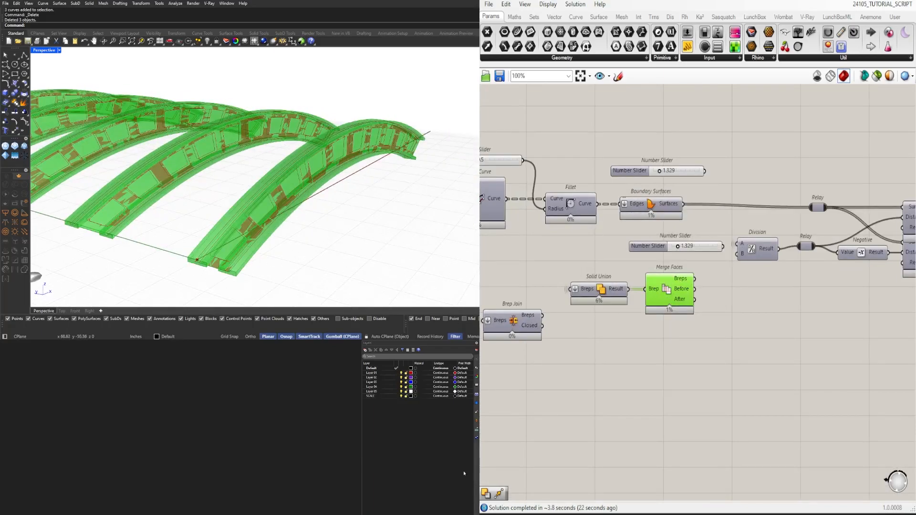
Add a Geometry parameter fed by Merge Faces' Breps output and turn off the Merge Faces preview.
scroll(722, 333, "down", 1)
double_click(741, 308)
type("geo")
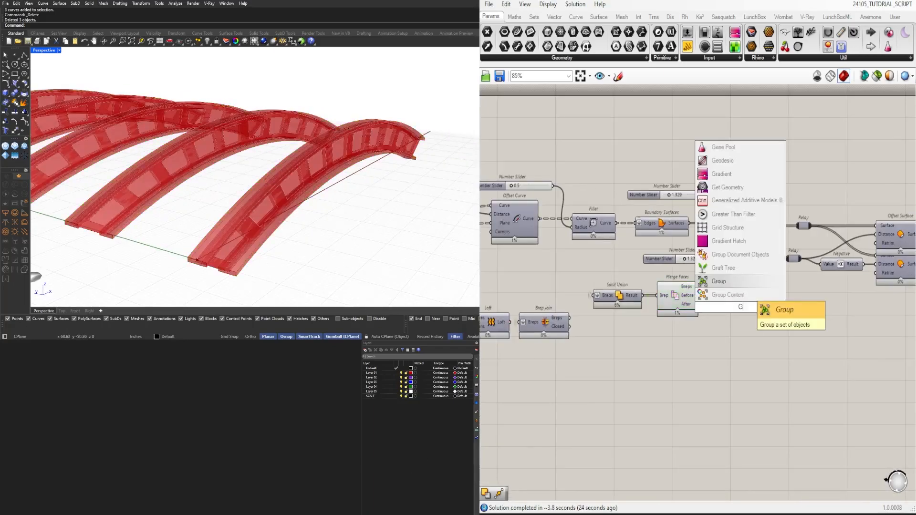
left_click(726, 293)
left_click_drag(699, 287, 707, 309)
left_click(659, 284)
middle_click(660, 278)
left_click(679, 258)
Move Solid Union, Merge Faces and the Geometry parameter into line with the web's Brep Join, and group the Geometry parameter.
left_click(777, 321)
scroll(708, 308, "down", 2)
scroll(707, 310, "down", 1)
scroll(716, 301, "up", 3)
left_click_drag(740, 357, 592, 300)
left_click_drag(602, 310, 593, 332)
left_click(718, 346)
left_click(705, 324)
key("ctrl+g")
left_click(735, 373)
Copy the Solid Union and Merge Faces pair to the end of the script beside Solid Difference.
scroll(736, 373, "down", 2)
right_click_drag(724, 385, 588, 357)
left_click_drag(588, 357, 549, 321)
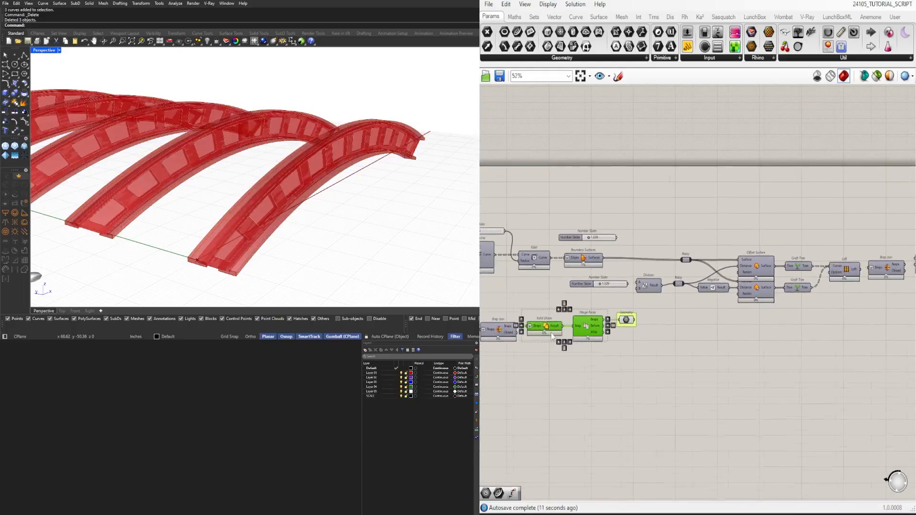
scroll(552, 331, "down", 2)
left_click_drag(866, 294, 865, 295, "alt")
scroll(865, 295, "up", 4)
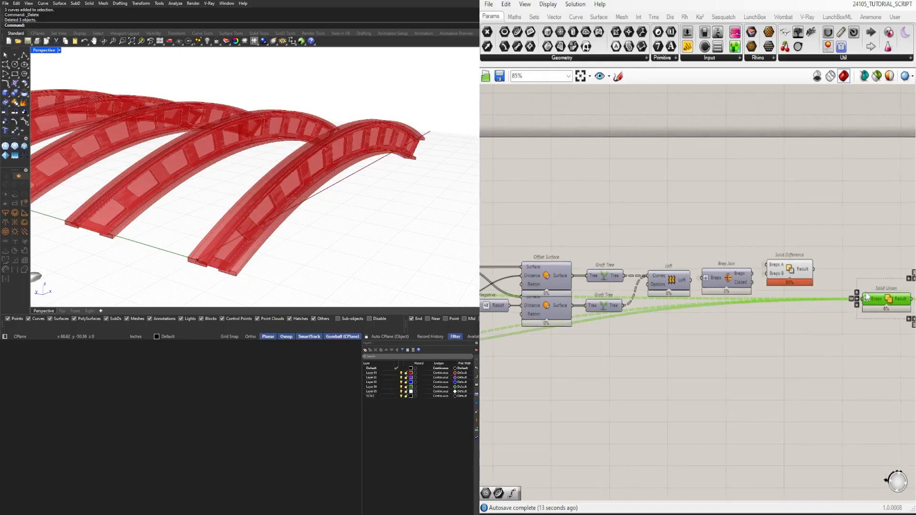
Connect Solid Difference's Result to the copied Solid Union's Breps input, replacing its inherited inputs.
left_click(838, 237)
right_click_drag(838, 238, 671, 250)
left_click(630, 288)
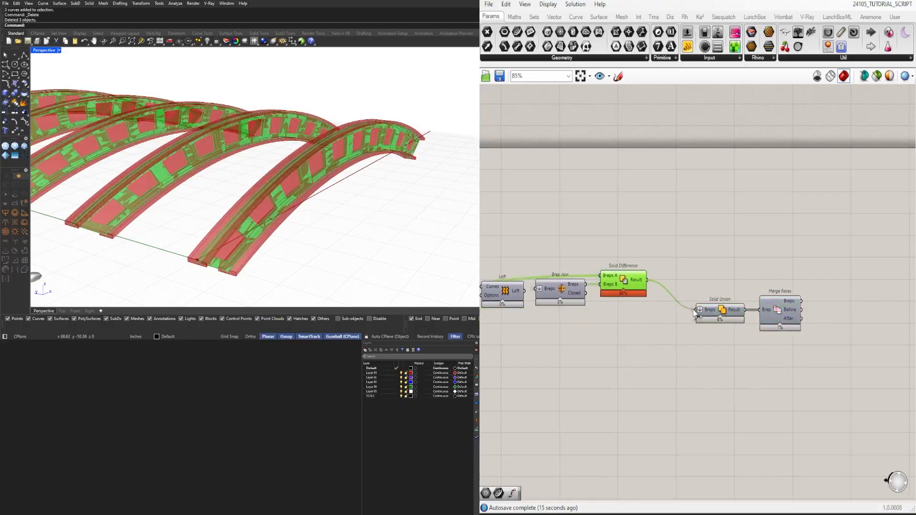
scroll(674, 351, "down", 2)
scroll(602, 276, "up", 3)
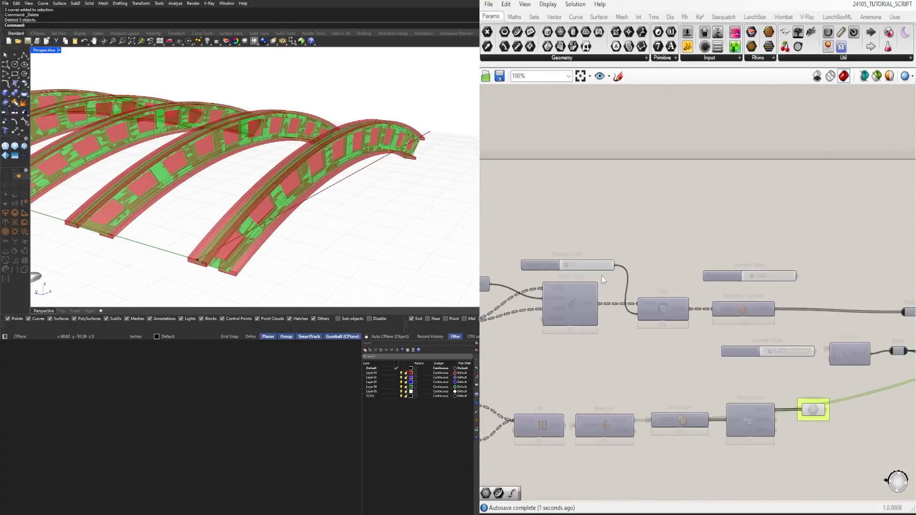
Add the upper flange's Extrude output to the copied Solid Union's Breps input and enable the preview of the copied Merge Faces.
scroll(635, 333, "down", 1)
right_click_drag(616, 373, 666, 277)
left_click_drag(666, 277, 667, 277)
scroll(677, 276, "down", 4)
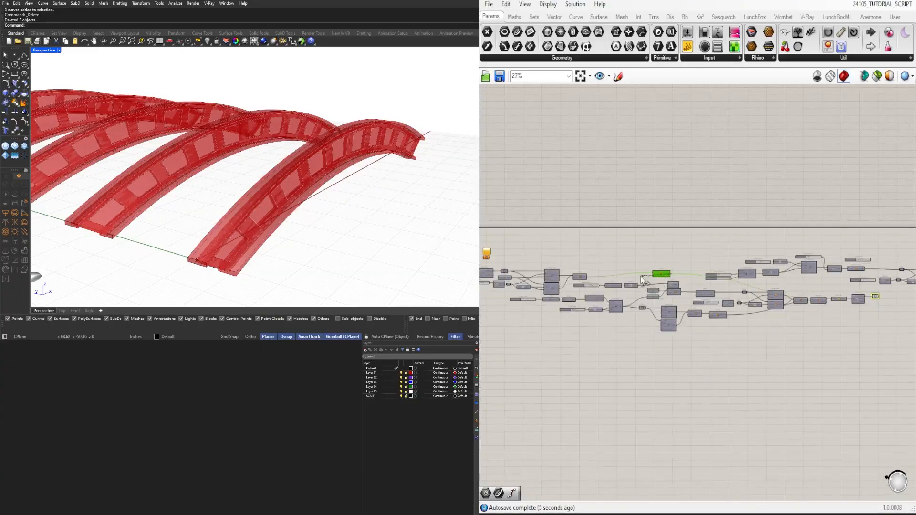
scroll(786, 296, "up", 3)
left_click_drag(786, 296, 784, 304)
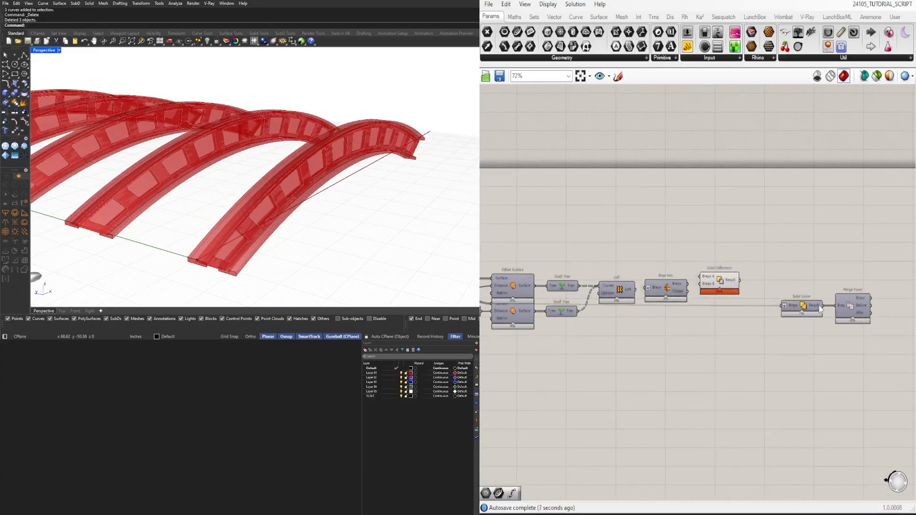
middle_click(857, 309)
left_click(872, 285)
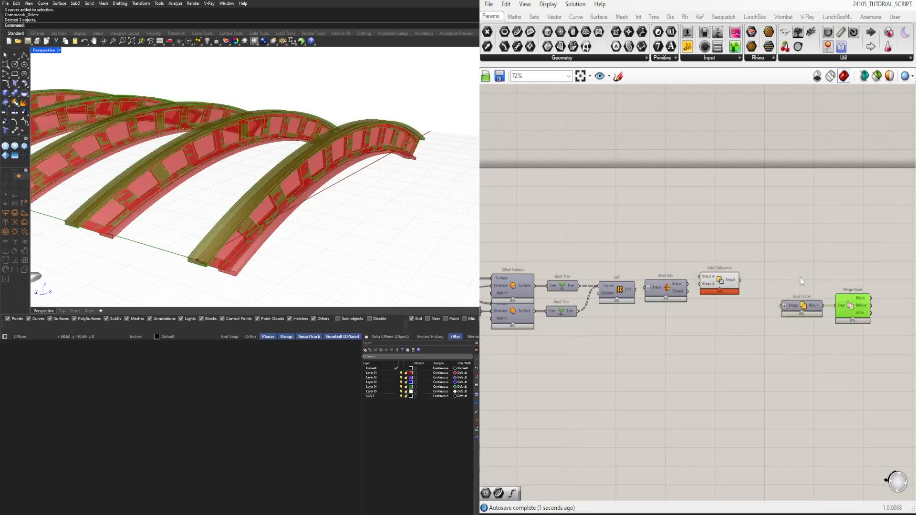
Enable the preview of the lower flange's Extrude and add its output to the copied Solid Union's Breps input.
scroll(777, 306, "down", 3)
right_click_drag(643, 376, 726, 372)
scroll(625, 336, "up", 5)
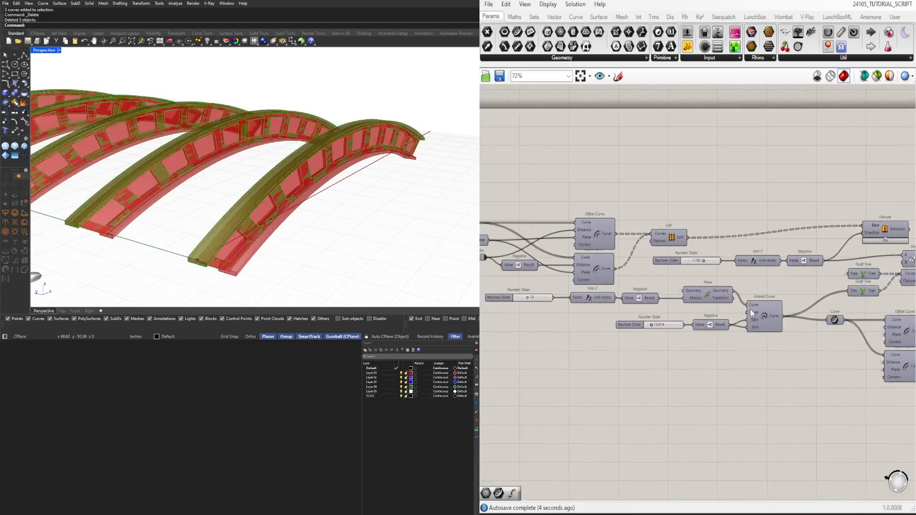
right_click_drag(890, 274, 654, 274)
middle_click(627, 342)
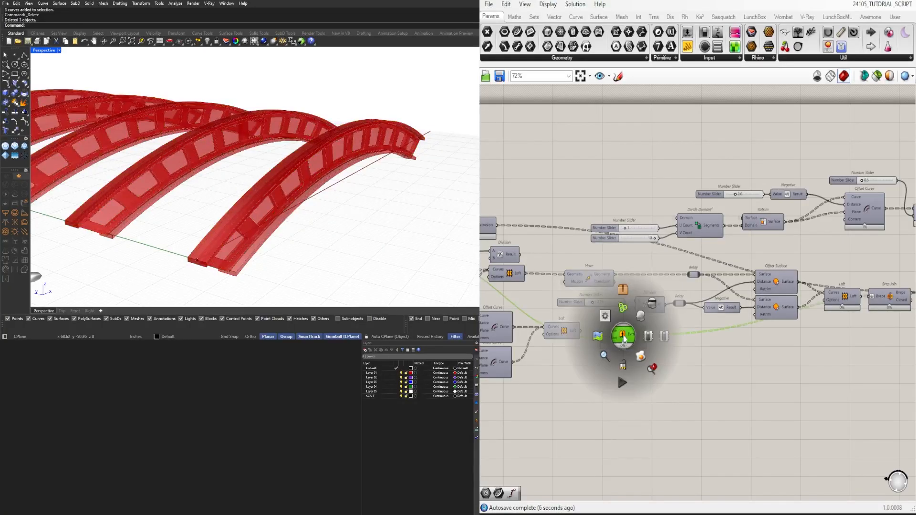
left_click(646, 315)
scroll(651, 338, "down", 7)
left_click_drag(646, 335, 679, 314)
scroll(822, 320, "up", 4)
scroll(687, 329, "up", 4)
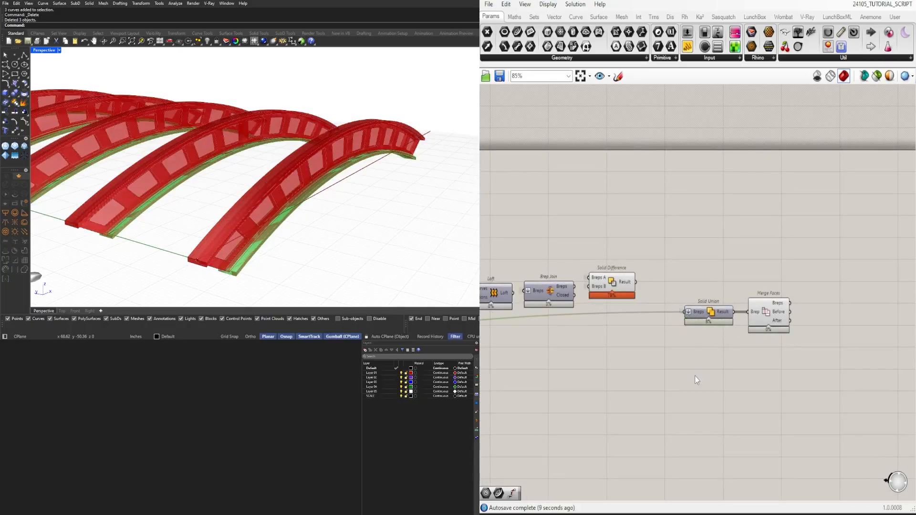
Move the copied Solid Union and Merge Faces into line directly beside Solid Difference.
scroll(682, 378, "down", 3)
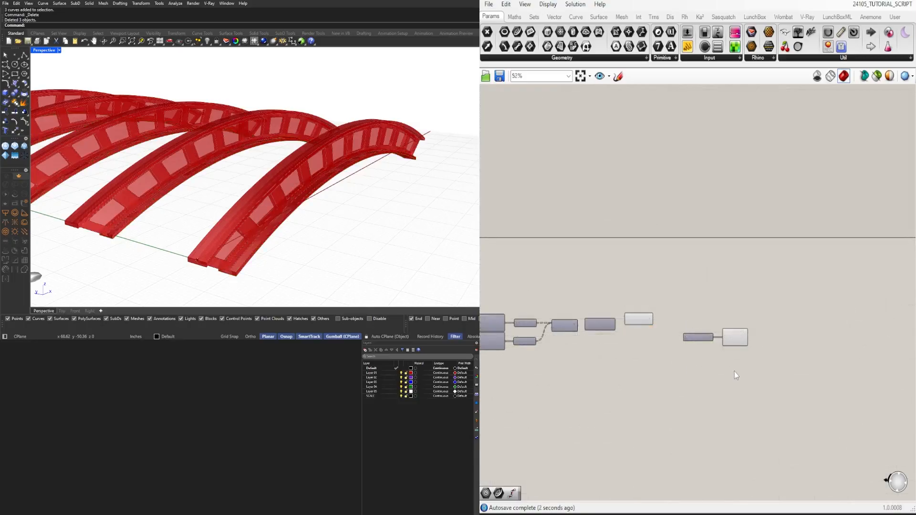
left_click_drag(693, 334, 692, 334)
scroll(692, 334, "up", 3)
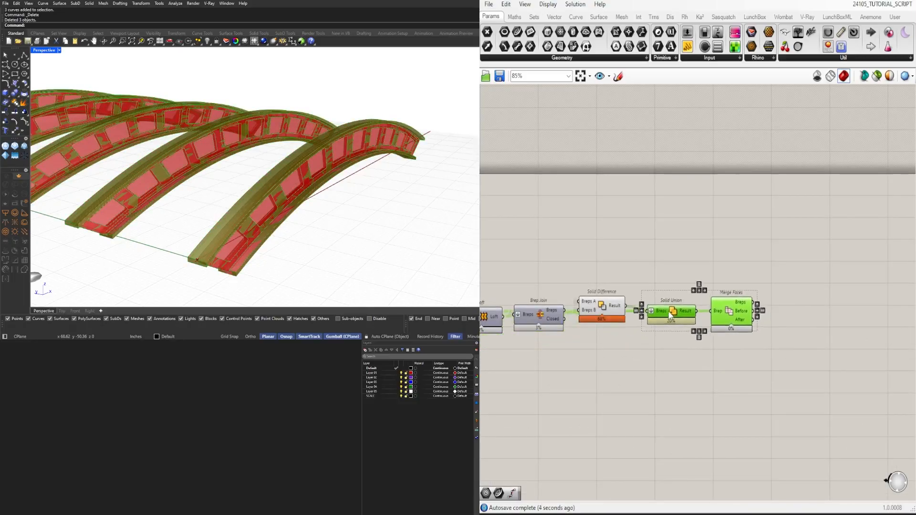
left_click_drag(664, 307, 663, 306)
Disable the preview of Solid Difference.
left_click_drag(668, 354, 611, 281)
middle_click(611, 272)
left_click(628, 243)
left_click(642, 245)
Copy the Geometry parameter to the end of the script and feed it from the copied Merge Faces' Breps output.
scroll(658, 311, "down", 5)
right_click_drag(630, 367, 723, 364)
right_click_drag(599, 351, 721, 349)
scroll(668, 348, "up", 3)
right_click_drag(649, 336, 549, 319)
scroll(549, 320, "down", 2)
left_click_drag(554, 325, 878, 263, "alt")
scroll(854, 283, "up", 6)
Disable the preview of the final Merge Faces and move the copied Geometry parameter slightly farther from it.
left_click_drag(834, 353, 781, 244)
scroll(805, 225, "up", 1)
middle_click(804, 225)
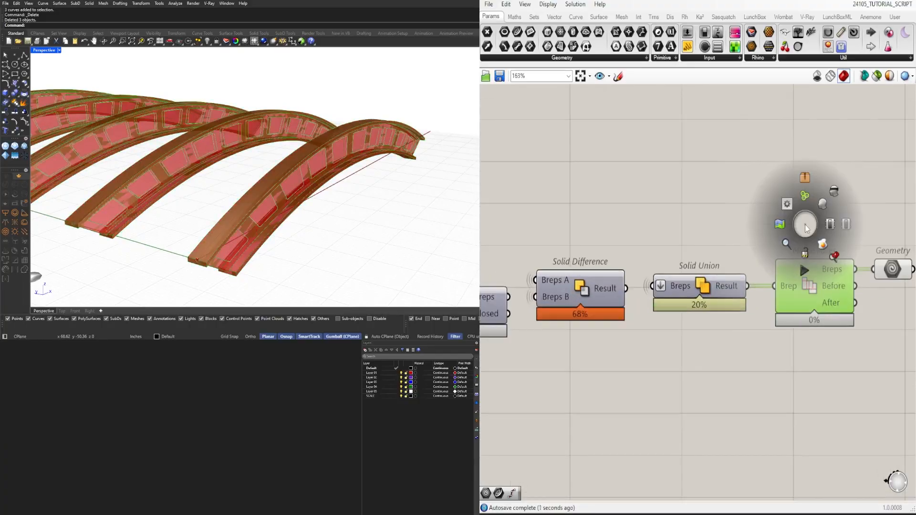
left_click(837, 196)
left_click(865, 227)
right_click_drag(887, 247, 743, 278)
left_click_drag(745, 298, 759, 298)
Disable the preview of the unperforated beams' Merge Faces and Geometry parameter.
scroll(757, 299, "down", 5)
right_click_drag(602, 409, 777, 345)
scroll(776, 345, "down", 4)
left_click(764, 349)
left_click_drag(617, 356, 574, 317)
middle_click(574, 317)
left_click(603, 288)
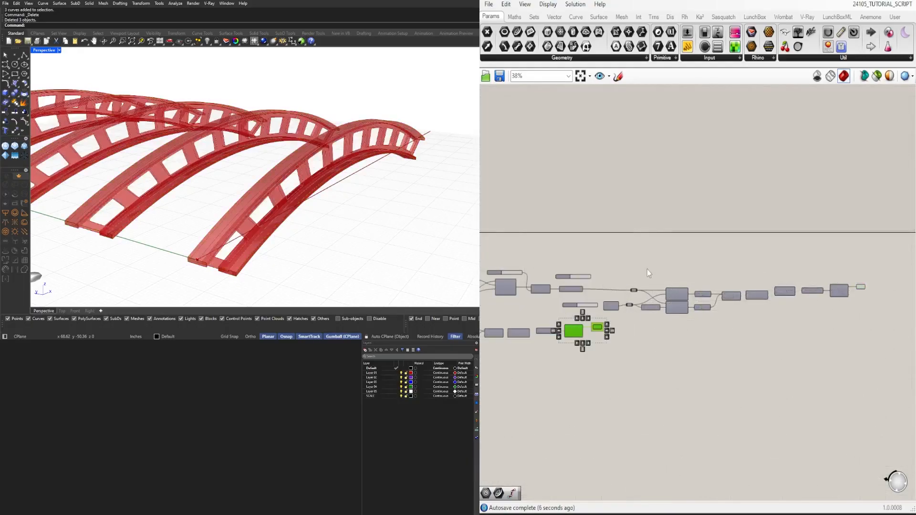
mouse_move(401, 244)
right_mouse_down()
mouse_move(350, 223)
mouse_move(403, 228)
right_mouse_up()
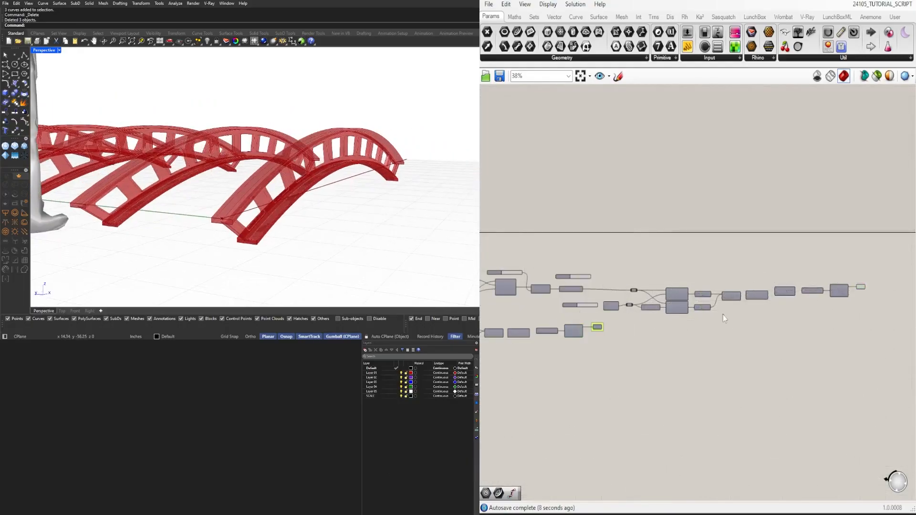
Disable the preview of the upstream components so only the final perforated beams are displayed.
right_click_drag(597, 301, 708, 298)
scroll(784, 288, "down", 3)
left_click_drag(810, 368, 526, 268)
middle_click(558, 257)
left_click(577, 240)
left_click(588, 228)
right_click_drag(382, 231, 310, 219)
right_click_drag(376, 214, 335, 148)
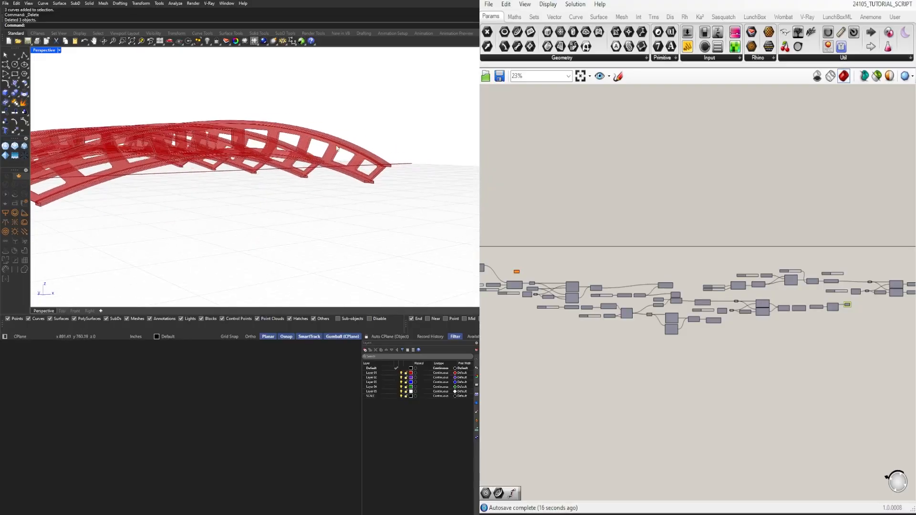
Group the final Geometry parameter at the end of the script.
scroll(656, 298, "down", 2)
scroll(801, 300, "up", 5)
right_click_drag(819, 300, 713, 329)
scroll(803, 311, "up", 4)
scroll(803, 310, "down", 3)
right_click_drag(850, 349, 462, 349)
scroll(706, 290, "up", 2)
right_click_drag(642, 320, 746, 295)
scroll(766, 286, "down", 3)
left_click_drag(827, 273, 800, 244)
key("ctrl+g")
left_click(800, 227)
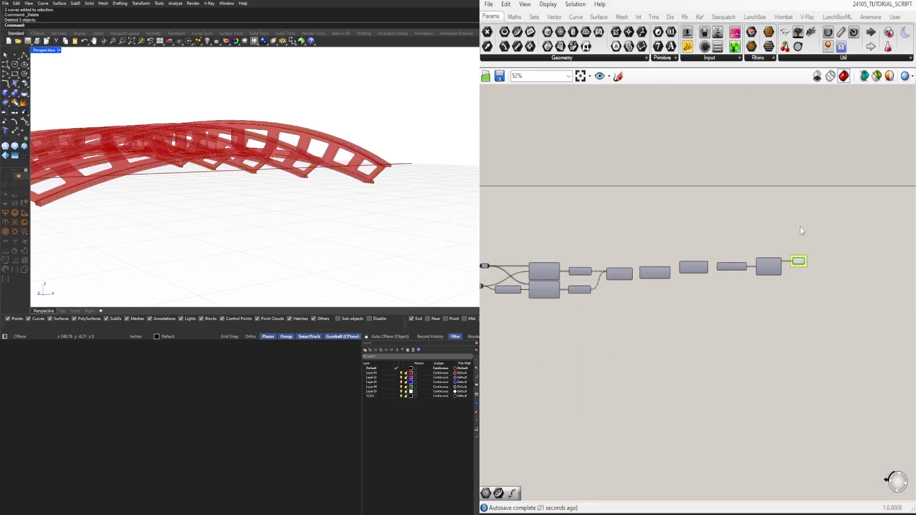
right_click_drag(224, 208, 305, 161)
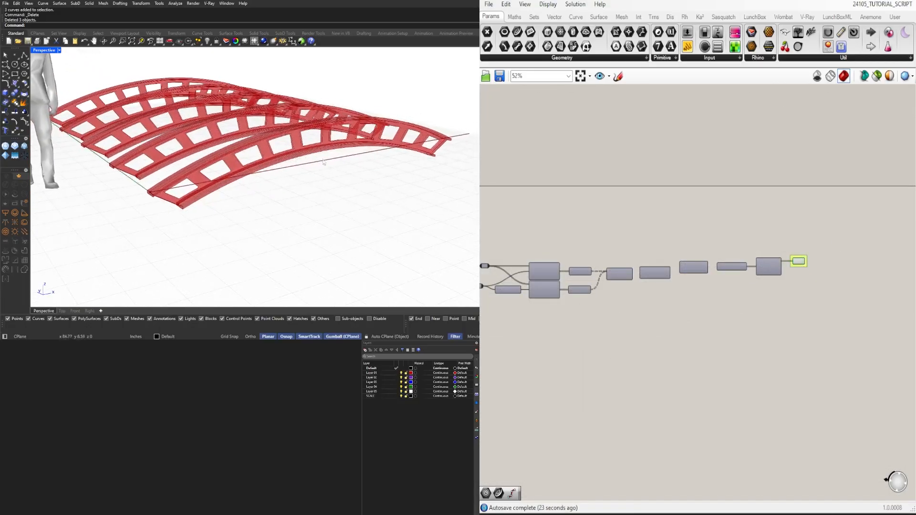
Try 3.0 on the Number Slider feeding the openings' Fillet Radius and settle on 2.0.
scroll(550, 283, "up", 5)
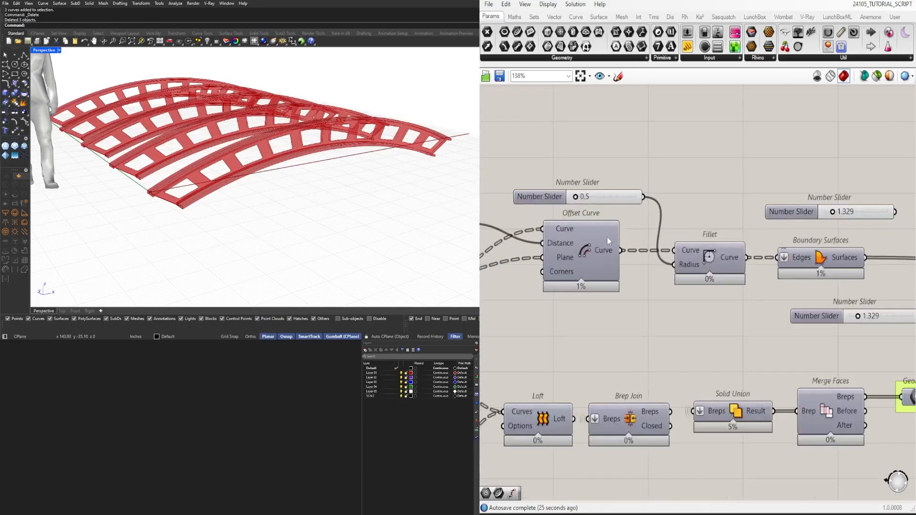
scroll(582, 193, "up", 1)
double_click(583, 191)
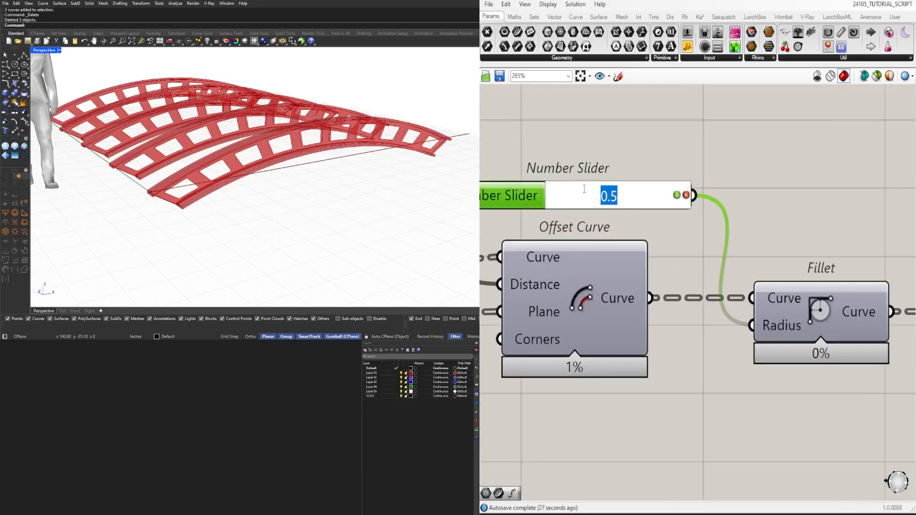
key("Return")
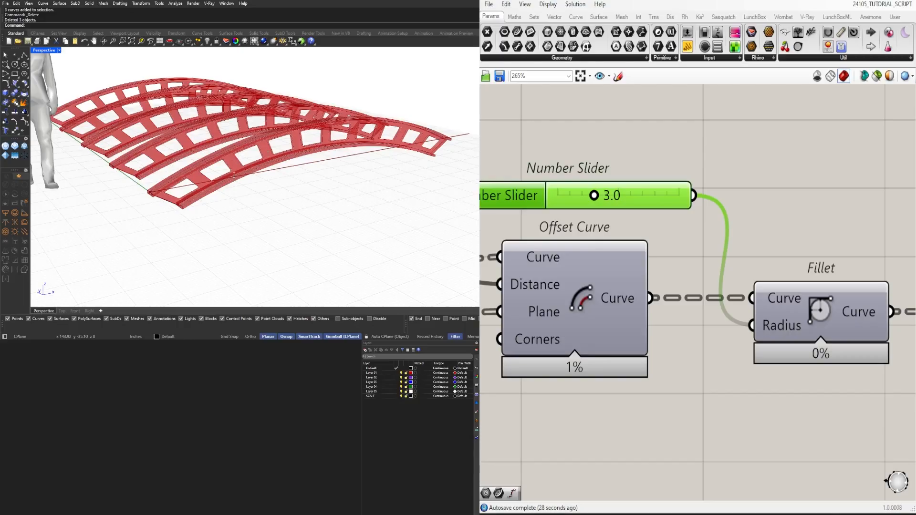
double_click(608, 204)
key("Return")
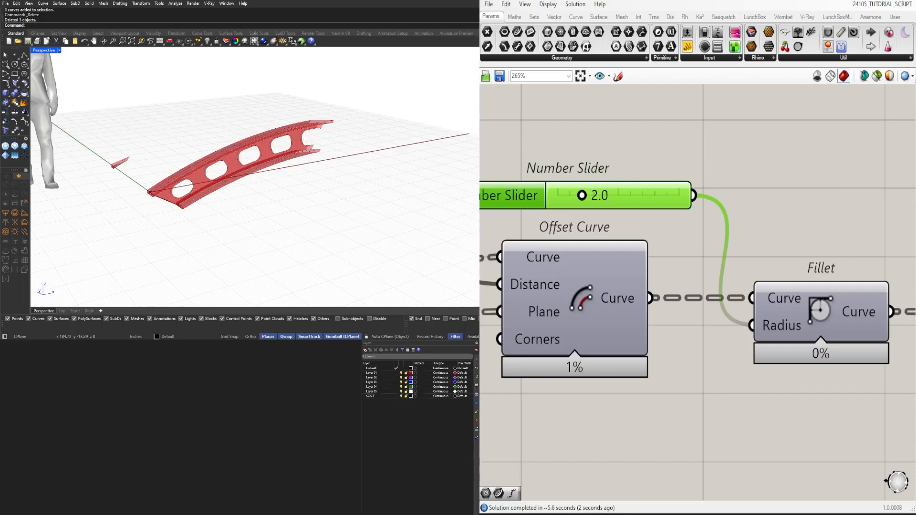
Bake the final Geometry parameter holding the perforated beams into Rhino.
scroll(234, 176, "down", 6)
right_click_drag(244, 181, 313, 218)
scroll(729, 213, "down", 6)
right_click_drag(729, 213, 682, 212)
right_click_drag(313, 218, 314, 187)
scroll(716, 286, "down", 7)
right_click_drag(715, 286, 545, 296)
scroll(612, 278, "up", 6)
right_click_drag(612, 280, 704, 279)
left_click_drag(703, 278, 643, 214)
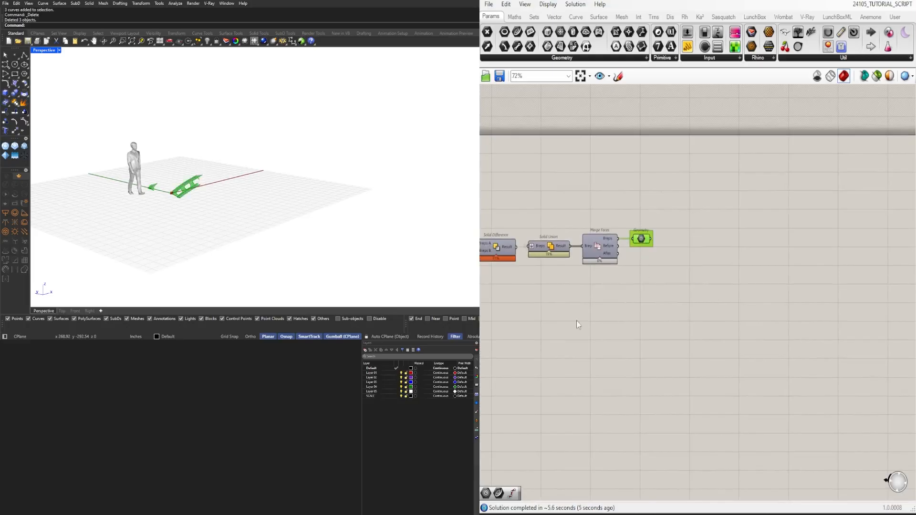
right_click_drag(596, 317, 715, 290)
right_click_drag(637, 315, 892, 297)
scroll(891, 297, "down", 1)
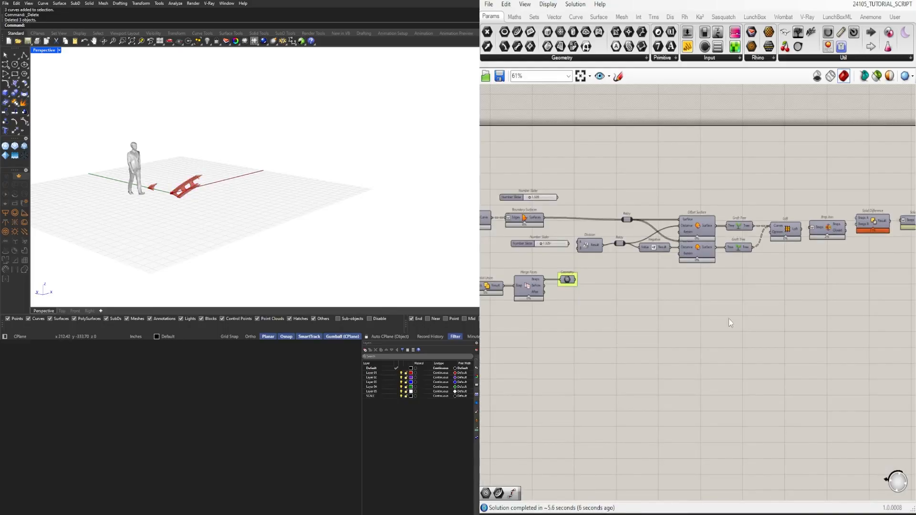
right_click_drag(710, 322, 533, 338)
left_click_drag(826, 205, 823, 204)
middle_click(832, 202)
left_click(849, 217)
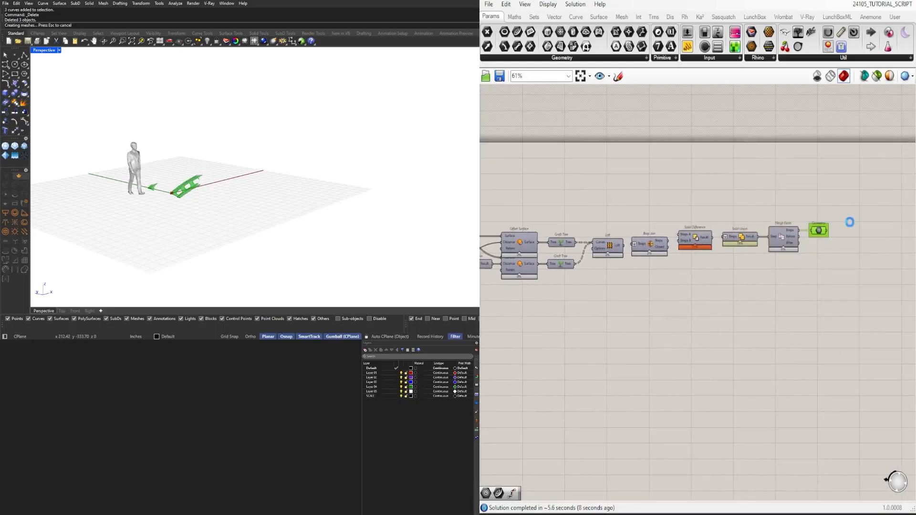
Move the baked perforated beams away from the Grasshopper preview.
right_click_drag(278, 170, 187, 144)
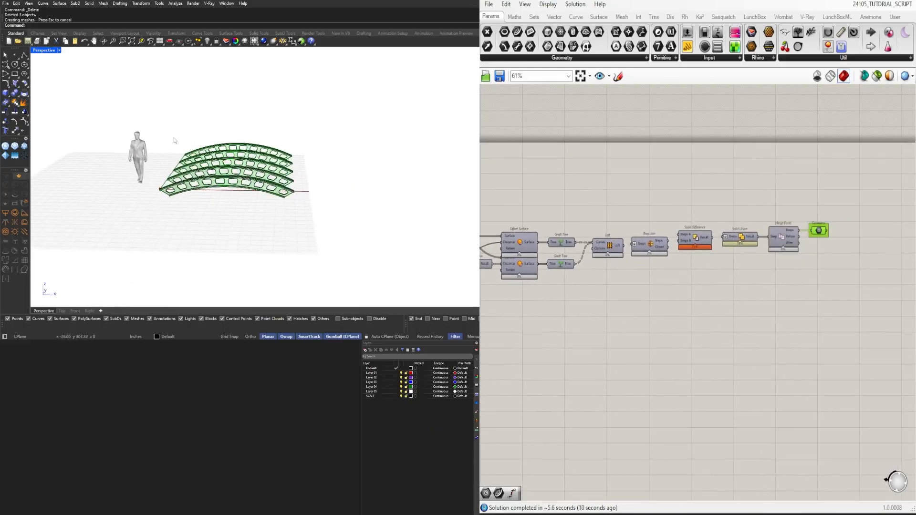
left_click_drag(209, 181, 329, 234)
right_click_drag(220, 221, 208, 219)
left_click_drag(170, 225, 394, 167)
right_click_drag(348, 206, 320, 170)
left_click(286, 215)
Examine the baked perforated beams' filleted openings and solid geometry from several angles.
scroll(195, 200, "up", 3)
scroll(214, 155, "up", 5)
right_click_drag(238, 160, 279, 153)
left_click(296, 116)
left_click(242, 181)
scroll(241, 181, "down", 4)
right_click_drag(241, 182, 299, 134)
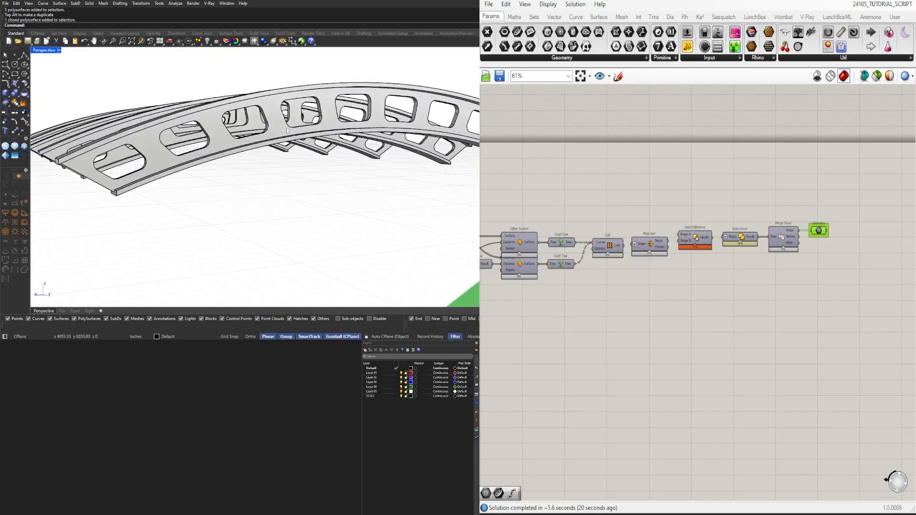
scroll(299, 134, "down", 10)
right_click_drag(245, 178, 334, 200)
Bake the Geometry parameter of the beams without openings into Rhino.
left_click(654, 317)
scroll(577, 337, "down", 2)
scroll(601, 260, "up", 2)
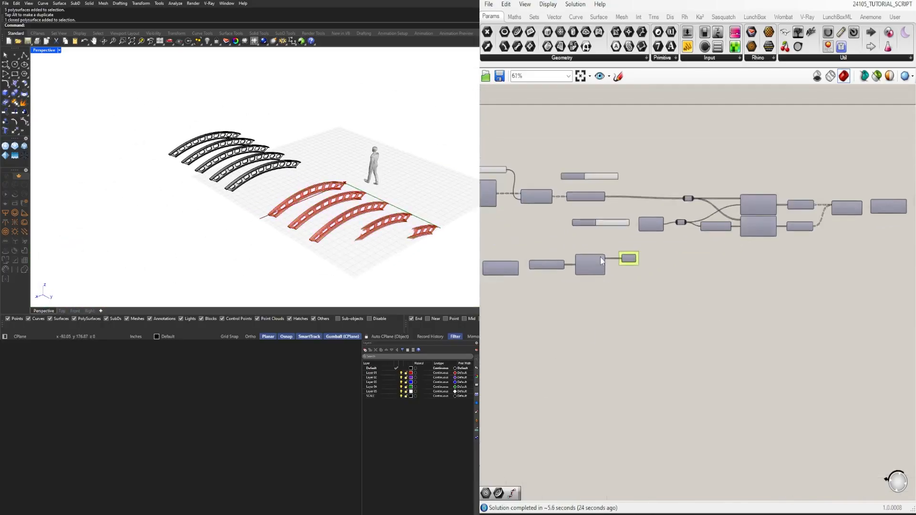
scroll(601, 260, "up", 2)
middle_click(640, 260)
left_click(658, 273)
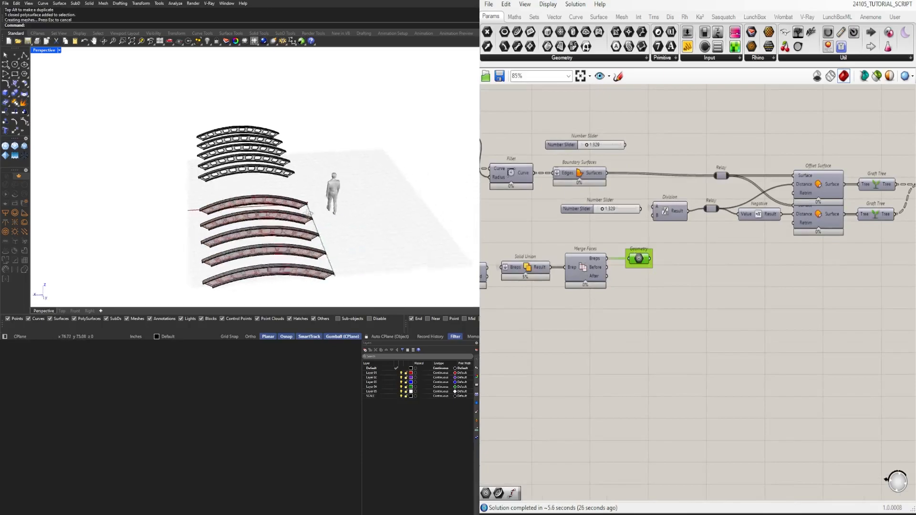
Move the baked solid beams away from the Grasshopper preview.
right_click_drag(311, 214, 264, 223)
scroll(262, 229, "down", 2)
left_click_drag(245, 293, 193, 192)
left_click_drag(204, 226, 102, 214)
left_click(129, 151)
Delete both baked sets, the solid beams and the perforated beams, from the Rhino model.
scroll(143, 152, "up", 4)
right_click_drag(286, 181, 228, 124)
left_click_drag(227, 124, 416, 215)
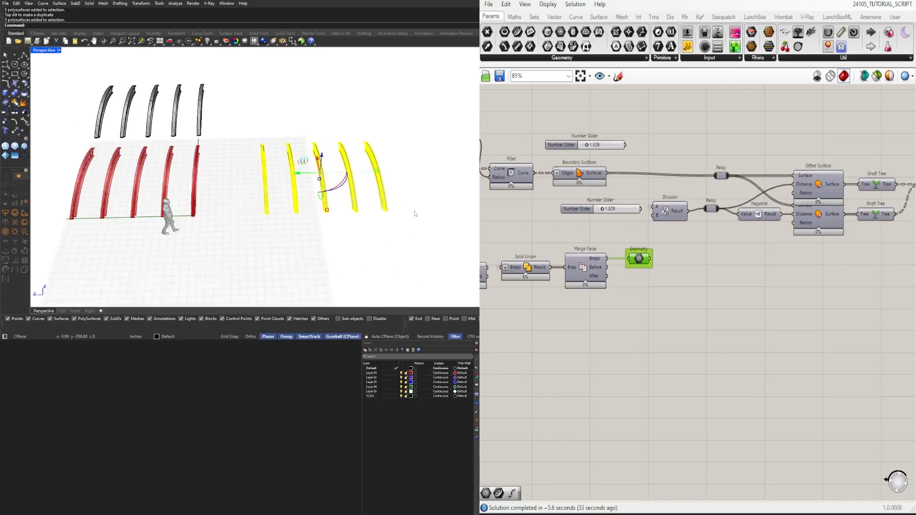
key("Delete")
left_click_drag(75, 76, 254, 143)
key("Delete")
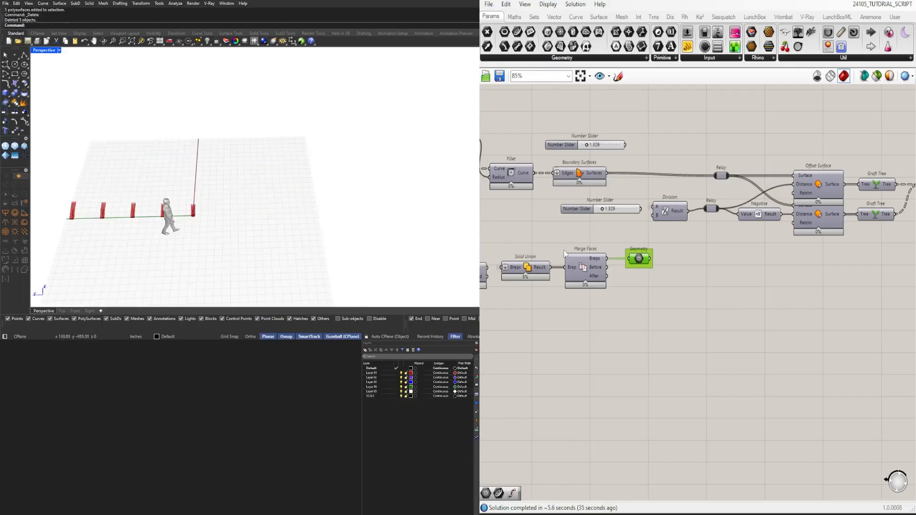
Review the definition from the initial arc and linear array through to the final Geometry parameter.
scroll(305, 175, "down", 3)
right_click_drag(517, 277, 745, 270)
scroll(745, 270, "down", 5)
right_click_drag(564, 325, 782, 348)
scroll(783, 348, "up", 3)
right_click_drag(486, 249, 706, 255)
scroll(706, 255, "down", 2)
right_click_drag(603, 255, 710, 293)
scroll(711, 294, "up", 3)
right_click_drag(570, 262, 671, 261)
right_click_drag(747, 223, 710, 218)
right_click_drag(267, 210, 314, 185)
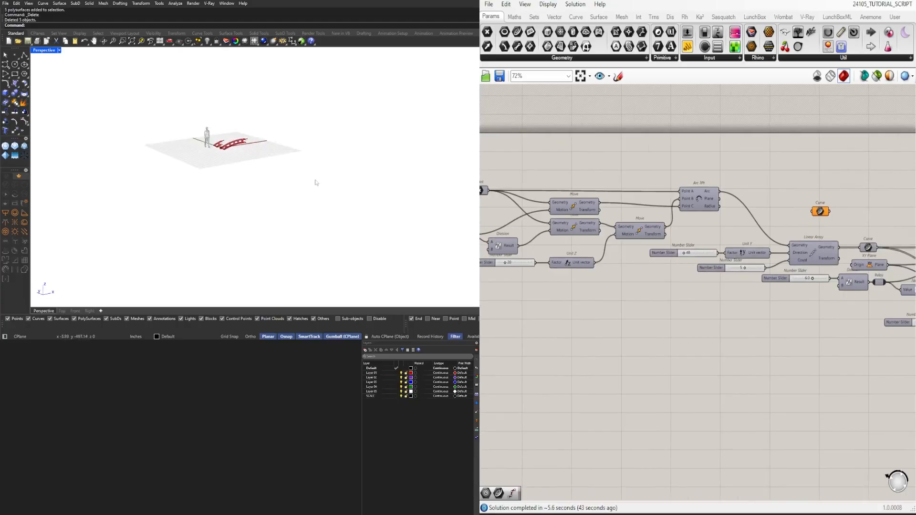
right_click_drag(254, 144, 247, 185, "shift")
scroll(717, 251, "down", 5)
right_click_drag(831, 311, 624, 318)
right_click_drag(859, 321, 530, 335)
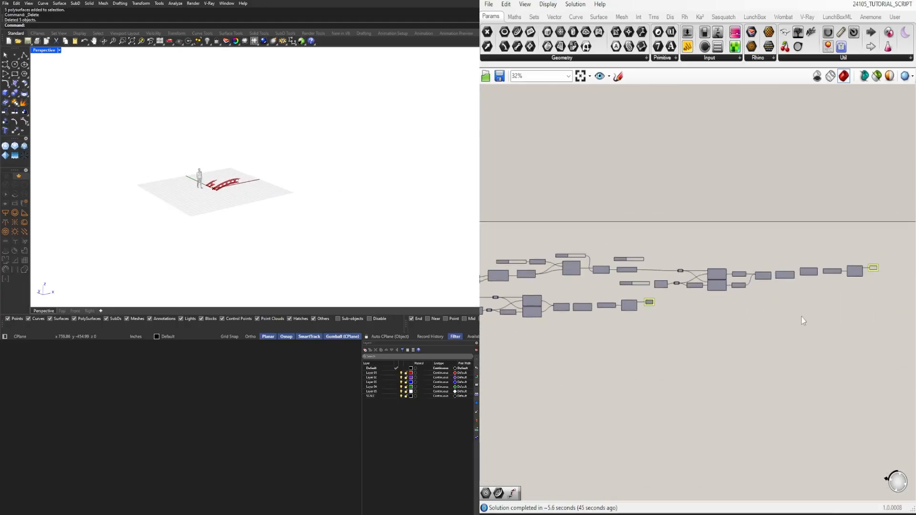
scroll(845, 305, "up", 2)
scroll(591, 331, "up", 5)
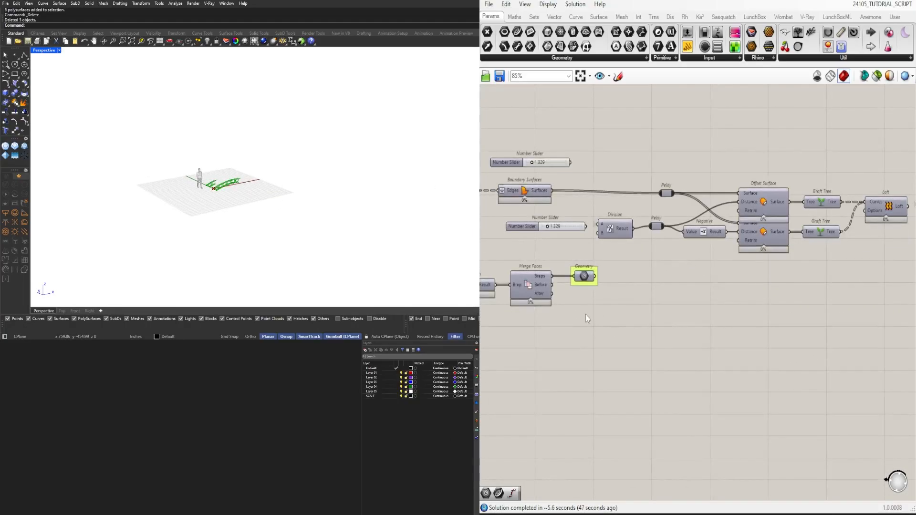
scroll(763, 296, "down", 1)
right_click_drag(868, 286, 732, 315)
right_click_drag(804, 297, 667, 326)
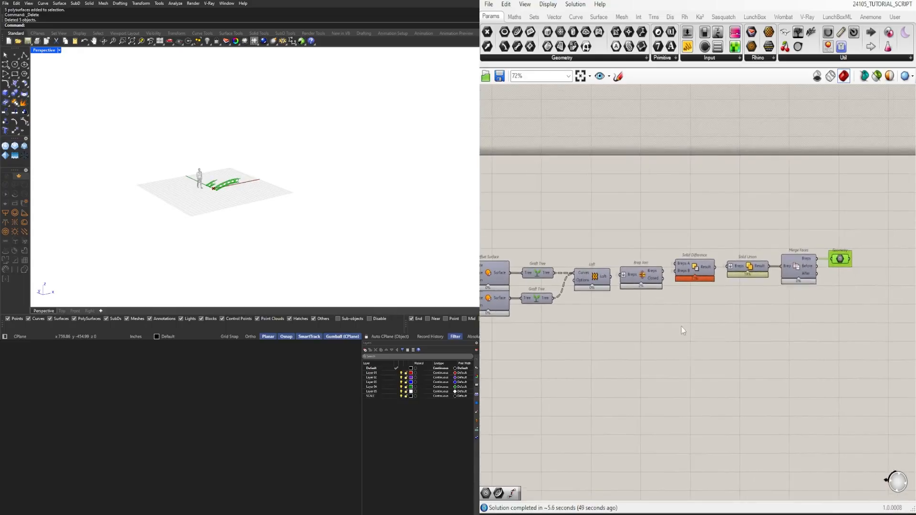
Bake the final perforated beams' Geometry parameter into Rhino again.
left_click(842, 259)
middle_click(858, 241)
right_click_drag(255, 193, 251, 218)
middle_click(837, 236)
left_click(821, 261)
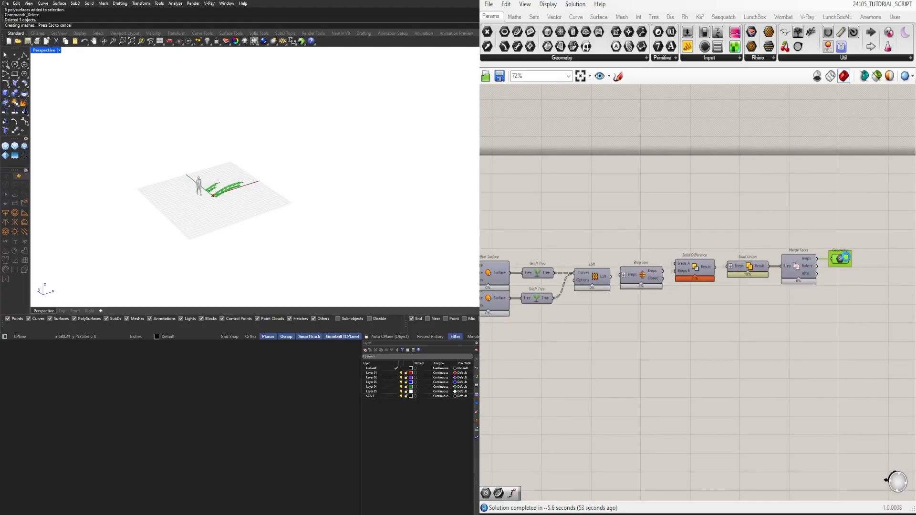
Inspect the newly baked beams and check them for duplicate objects with SelDup.
left_click_drag(351, 232, 123, 85)
left_click(278, 181)
right_click_drag(291, 196, 248, 203)
scroll(249, 201, "up", 4)
left_click(253, 178)
left_click(327, 178)
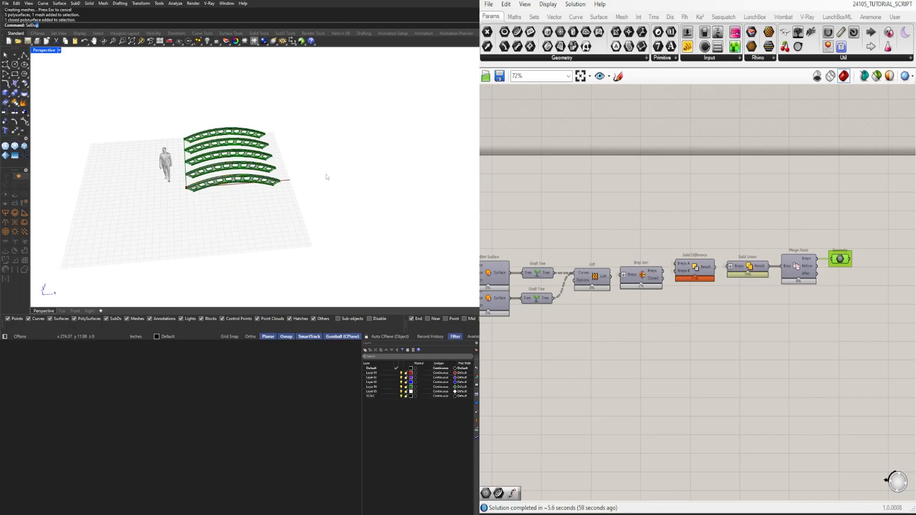
Delete the five baked perforated beams, leaving only the Grasshopper preview.
left_click_drag(311, 205, 183, 111)
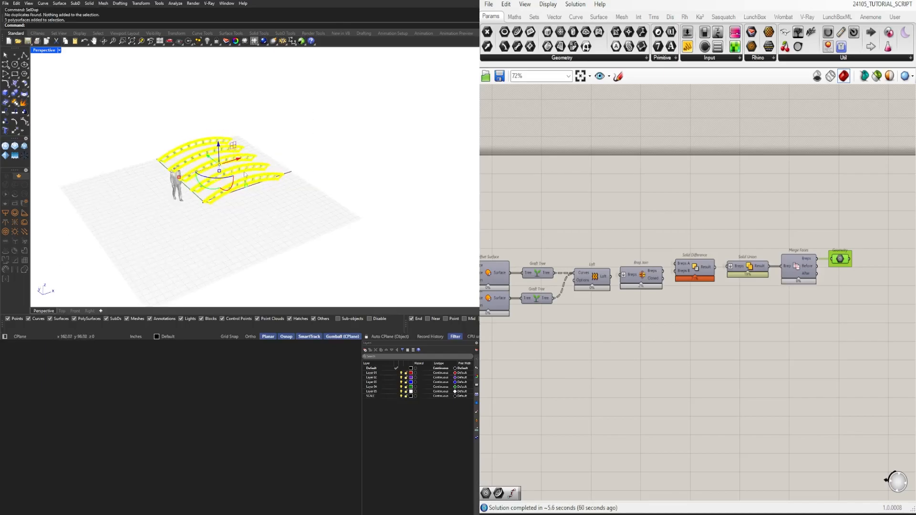
scroll(244, 178, "up", 5)
key("Delete")
scroll(296, 186, "down", 4)
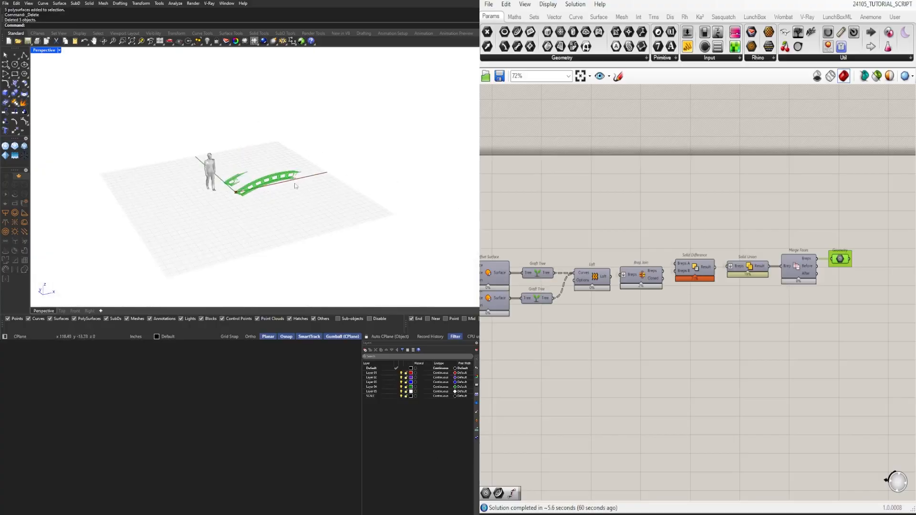
Change Grasshopper's preview mesh quality to high quality.
left_click(912, 76)
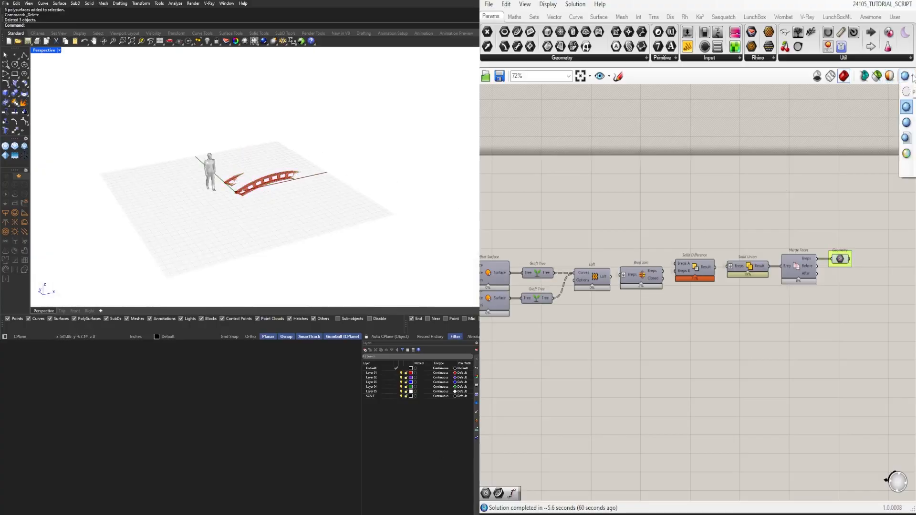
left_click(911, 123)
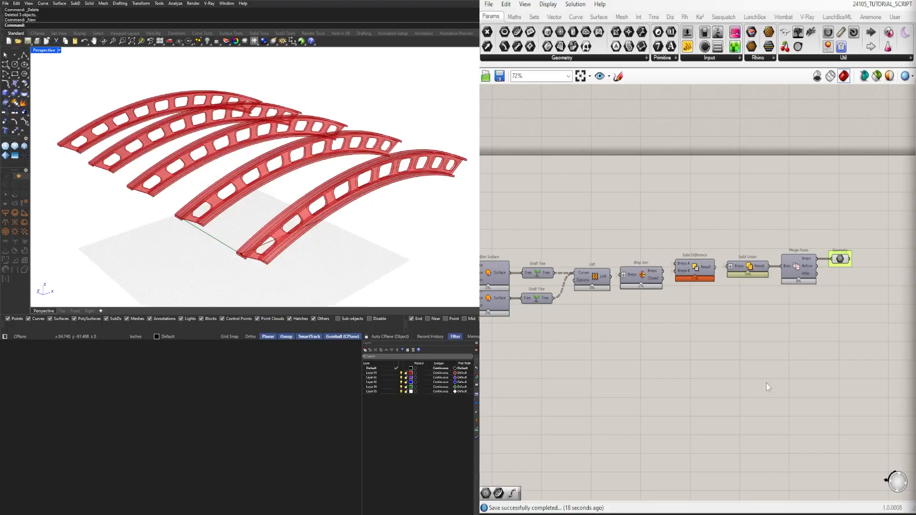
Move the number slider that drives the web openings' offset beside its Division component.
scroll(766, 383, "down", 4)
right_click_drag(746, 385, 695, 348)
scroll(695, 348, "down", 1)
scroll(557, 319, "up", 6)
right_click_drag(558, 319, 678, 325)
left_click_drag(645, 282, 678, 288)
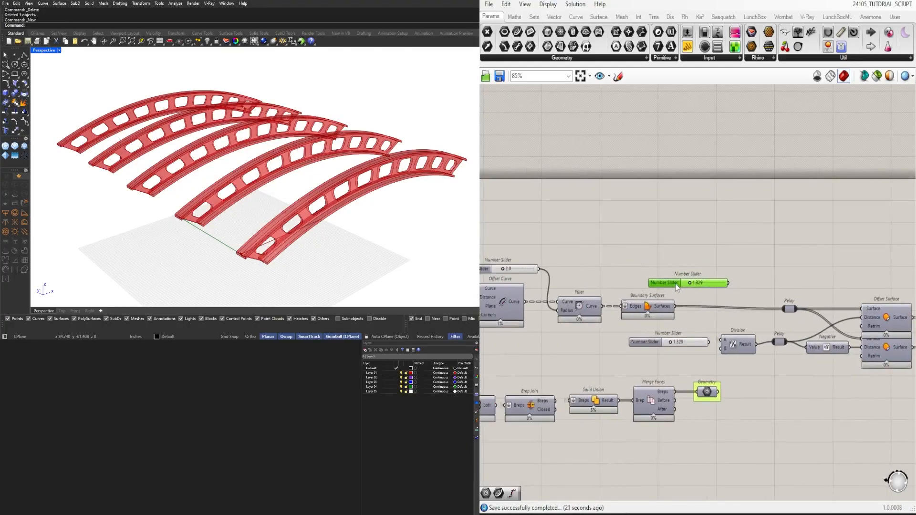
right_click_drag(647, 329, 780, 339)
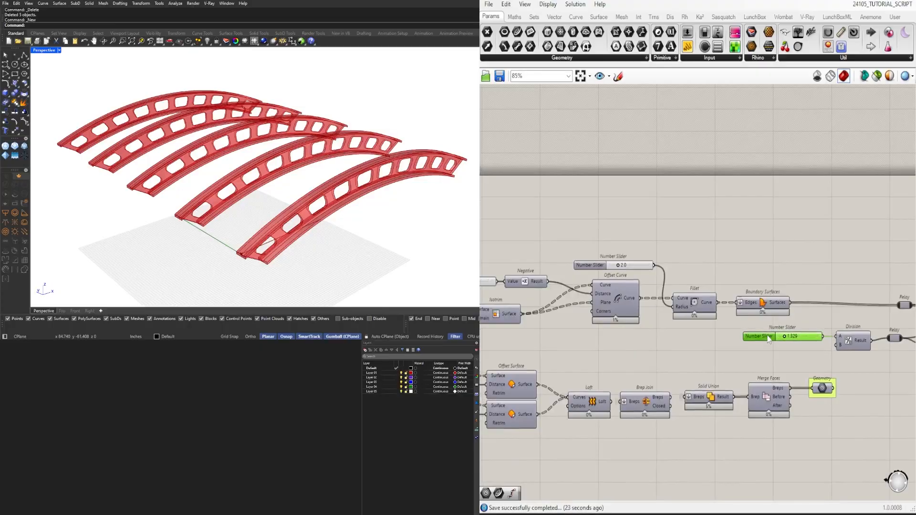
Switch to Rhino and draw a large rectangular plane surface on the ground beneath the five beams.
scroll(693, 292, "down", 6)
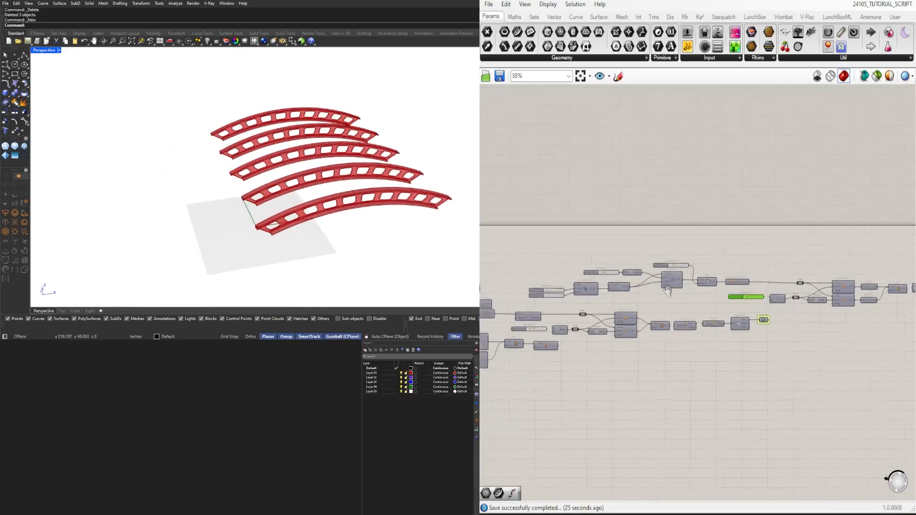
scroll(693, 292, "up", 4)
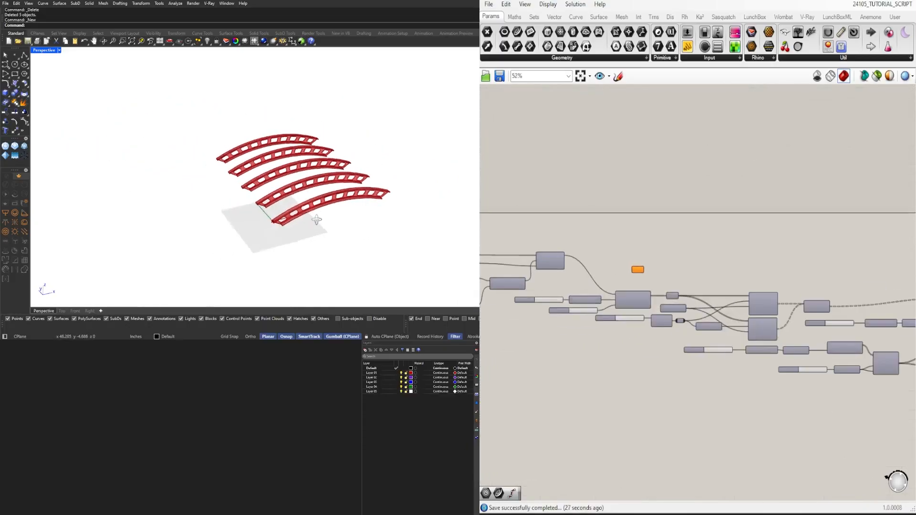
right_click_drag(302, 183, 267, 209, "shift")
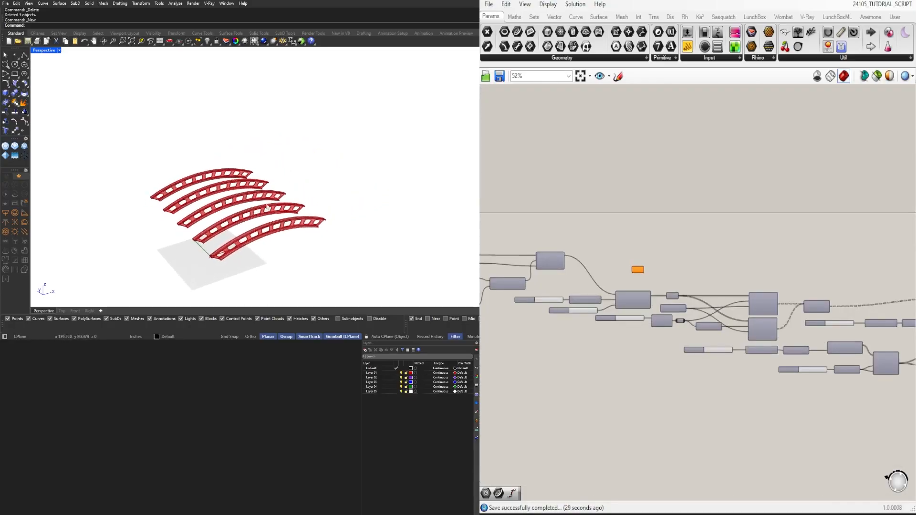
scroll(327, 197, "down", 2)
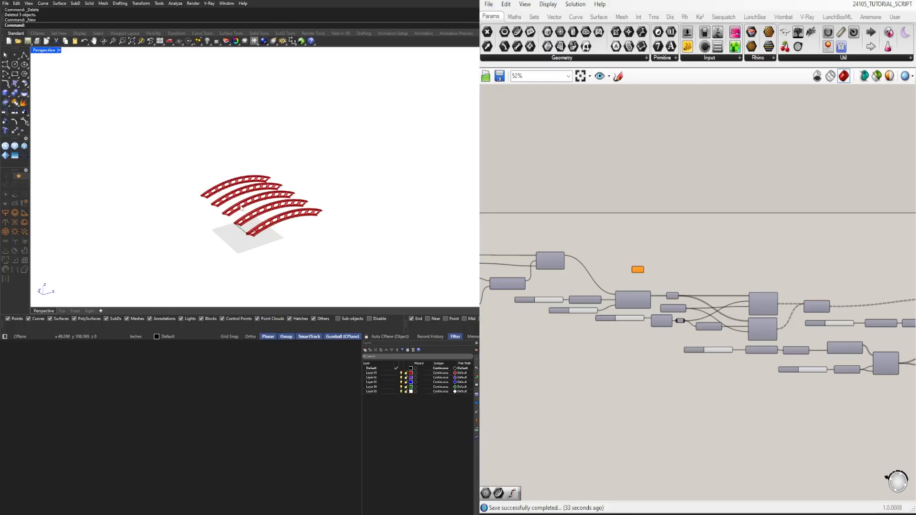
right_click_drag(218, 215, 218, 232)
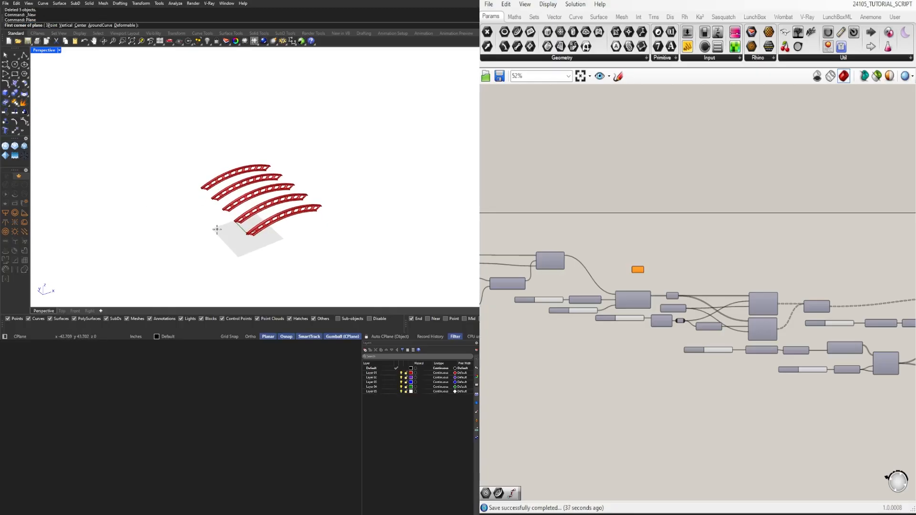
left_click(379, 213)
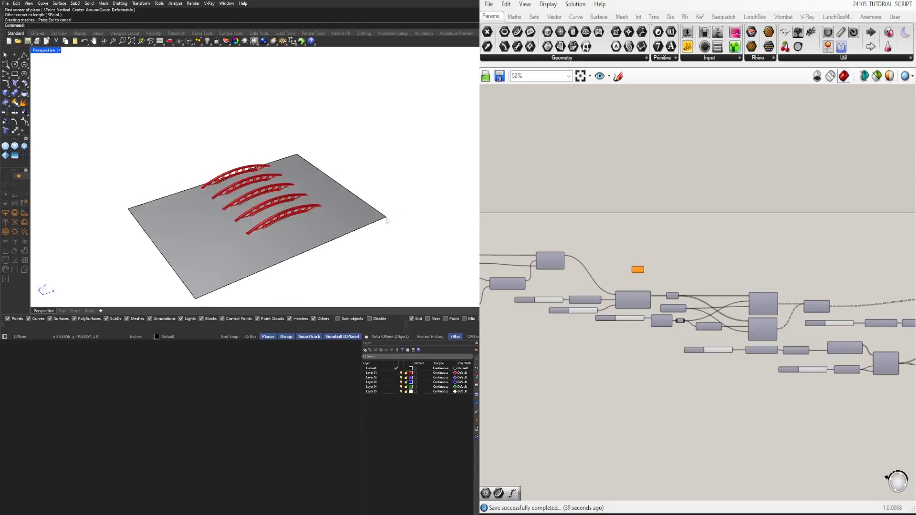
Scale the plane's edges with the gumball so the five beams sit well inside its outline.
left_click_drag(300, 254, 311, 264)
left_click_drag(160, 249, 190, 239)
left_click_drag(256, 189, 268, 157)
key("Escape")
left_click(309, 171)
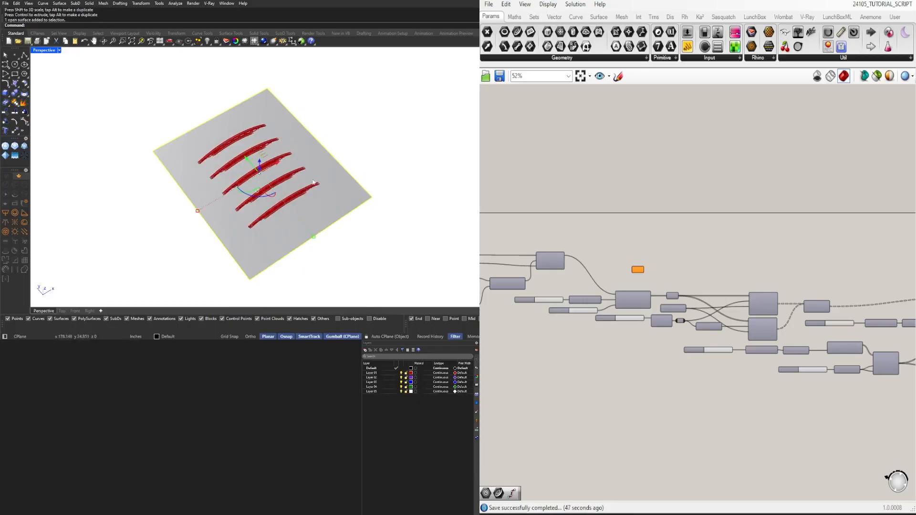
right_click_drag(309, 170, 313, 166)
key("Return")
left_click(63, 26)
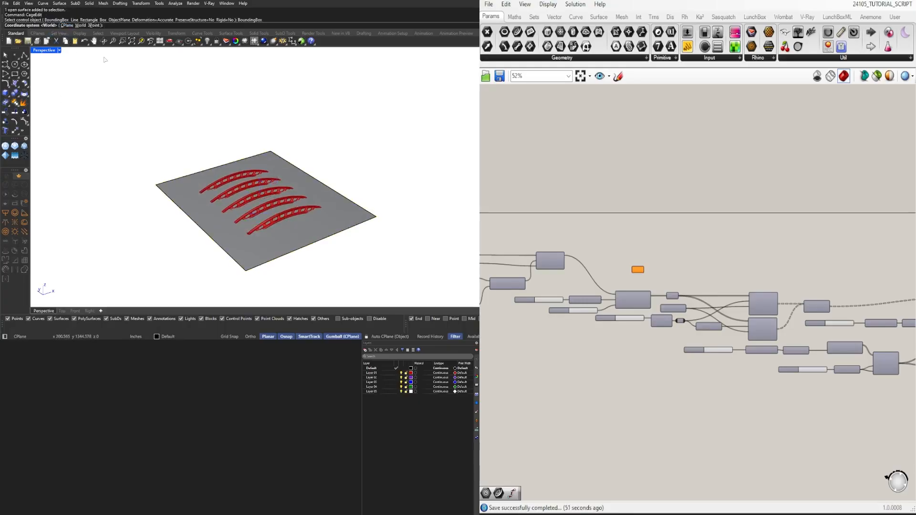
key("Escape")
Start a CageEdit on the plane using a Rectangle control object spanning its two opposite corners.
left_click(203, 175)
key("Return")
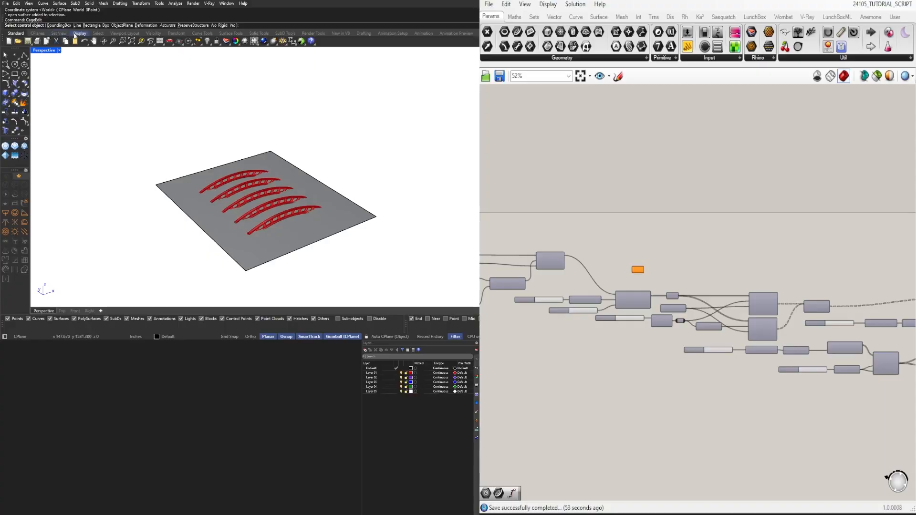
left_click(91, 25)
left_click(157, 183)
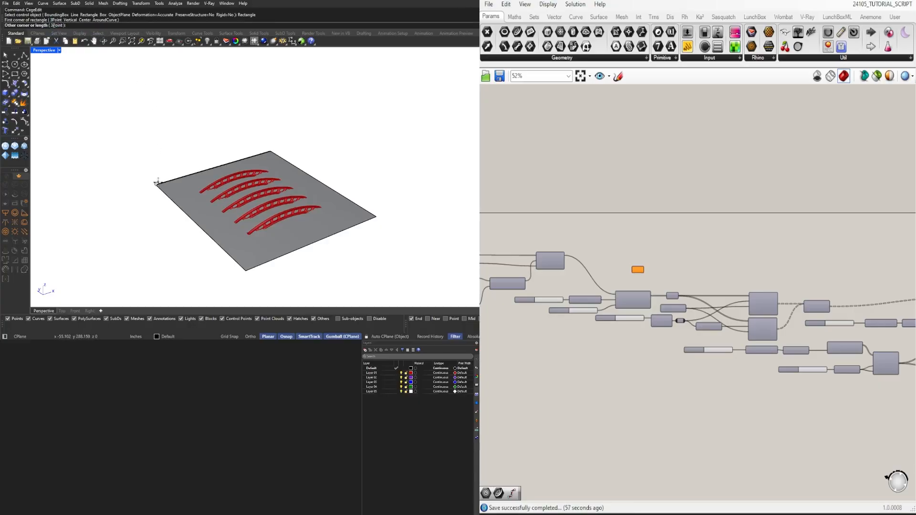
left_click(375, 216)
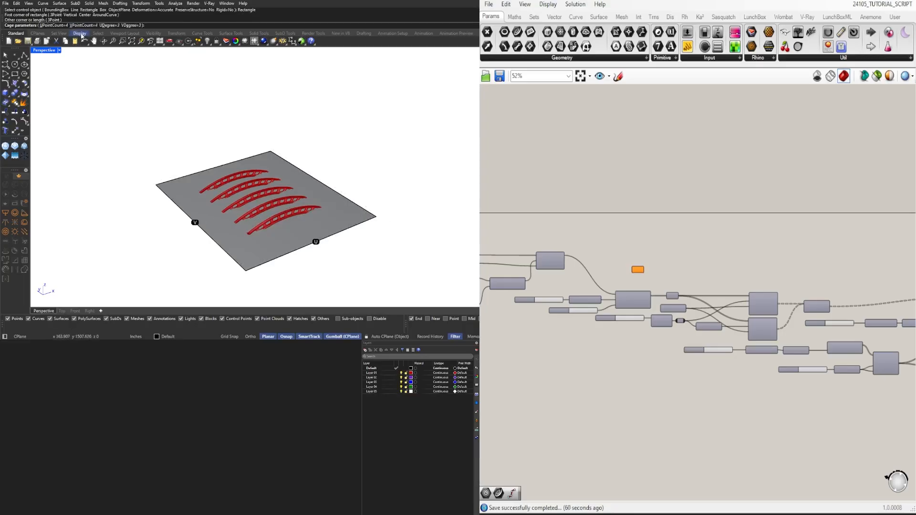
Set the cage's X and Y point counts to 6 and apply the cage to the plane.
left_click(53, 25)
type("6")
key("Return")
left_click(78, 25)
type("6")
key("Return")
key("Return")
key("Return")
Raise a group of cage points near one corner of the plane and lower the group at another corner.
right_click_drag(353, 200, 238, 157)
left_click_drag(237, 158, 352, 216)
left_click_drag(295, 179, 289, 156)
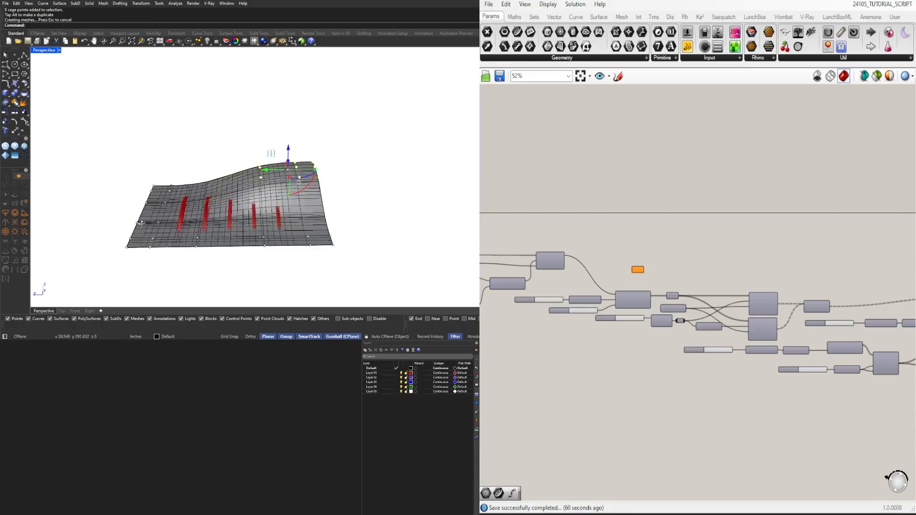
left_click_drag(117, 214, 208, 270)
left_click_drag(167, 232, 168, 240)
right_click_drag(115, 238, 157, 205)
Lower the 18 cage points along one end of the surface to give it a wavy slope.
left_click_drag(106, 154, 206, 245)
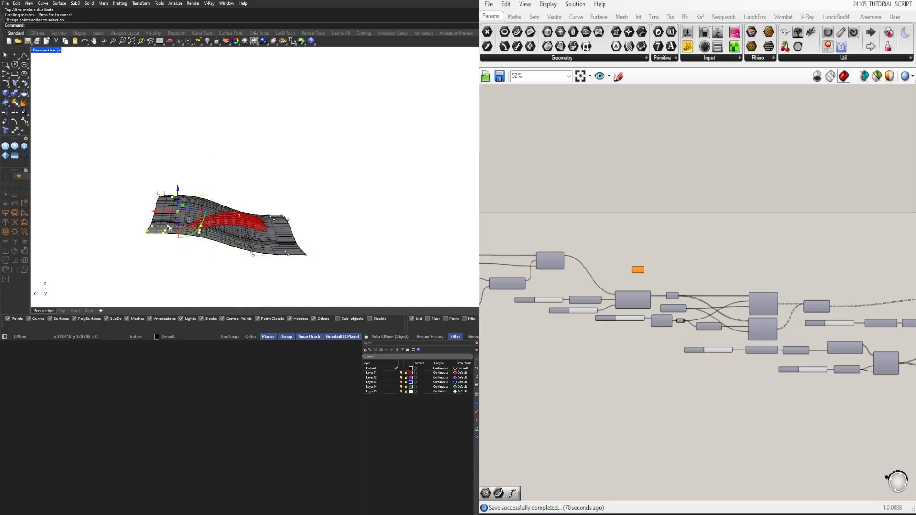
right_click_drag(169, 229, 168, 208)
left_click_drag(177, 186, 176, 236)
right_click_drag(320, 234, 251, 243)
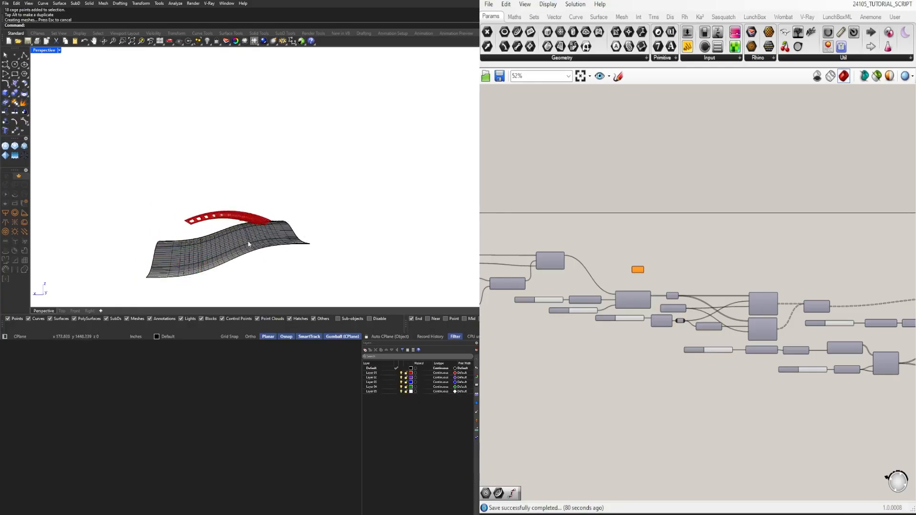
Delete the cage control object while keeping the deformed surface.
left_click_drag(338, 277, 263, 279)
scroll(239, 244, "down", 5)
left_click_drag(102, 186, 341, 302)
scroll(252, 246, "up", 5)
right_click_drag(253, 245, 253, 267)
left_click(276, 226, "ctrl")
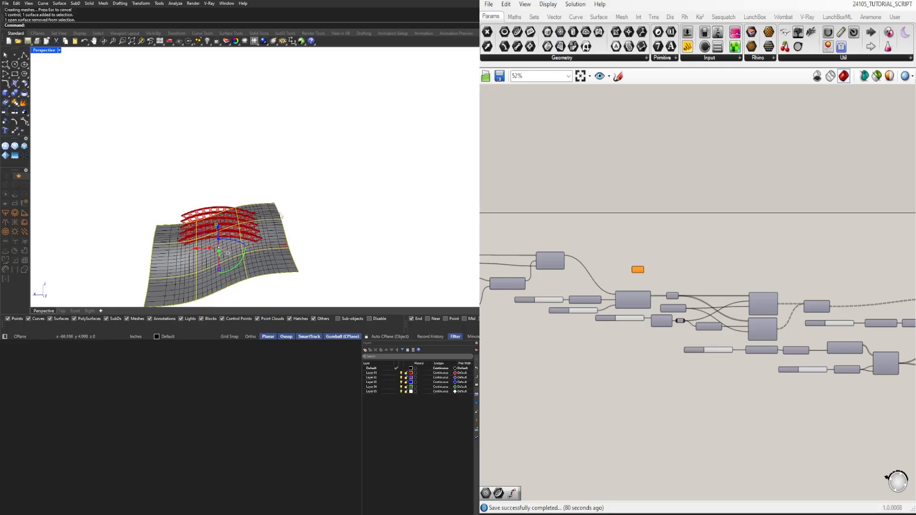
key("Delete")
Move the wavy surface so it hovers above the beams.
left_click(217, 220)
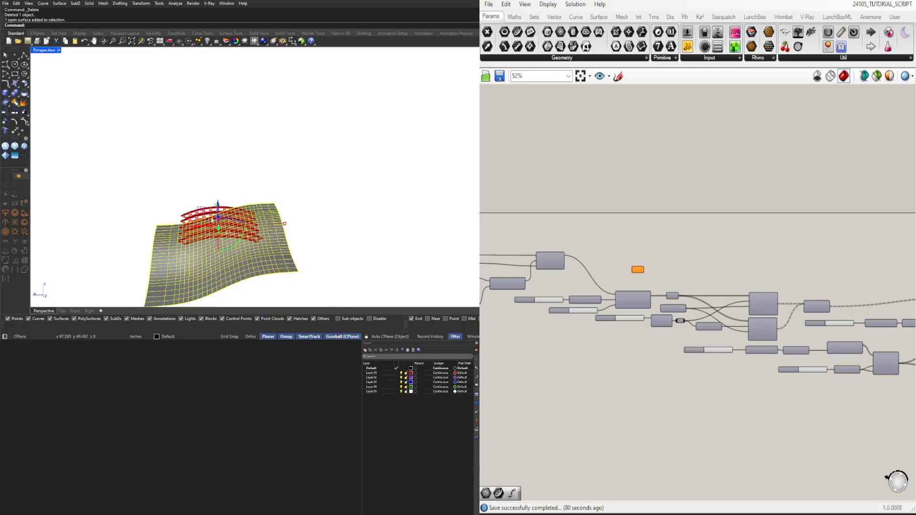
left_click_drag(240, 207, 296, 206)
right_click_drag(296, 207, 269, 210)
left_click_drag(220, 170, 221, 128)
left_click(268, 192)
mouse_move(268, 191)
right_mouse_down()
mouse_move(428, 192)
mouse_move(274, 194)
right_mouse_up()
Add a Surface parameter above Arc 3Pt in Grasshopper and reference the wavy Rhino surface as its single surface.
left_click(248, 159)
right_click_drag(553, 257, 648, 253)
scroll(720, 244, "down", 3)
scroll(720, 244, "down", 1)
scroll(808, 257, "up", 4)
scroll(648, 253, "up", 3)
right_click_drag(633, 220, 675, 300)
right_click_drag(538, 291, 625, 282)
double_click(615, 253)
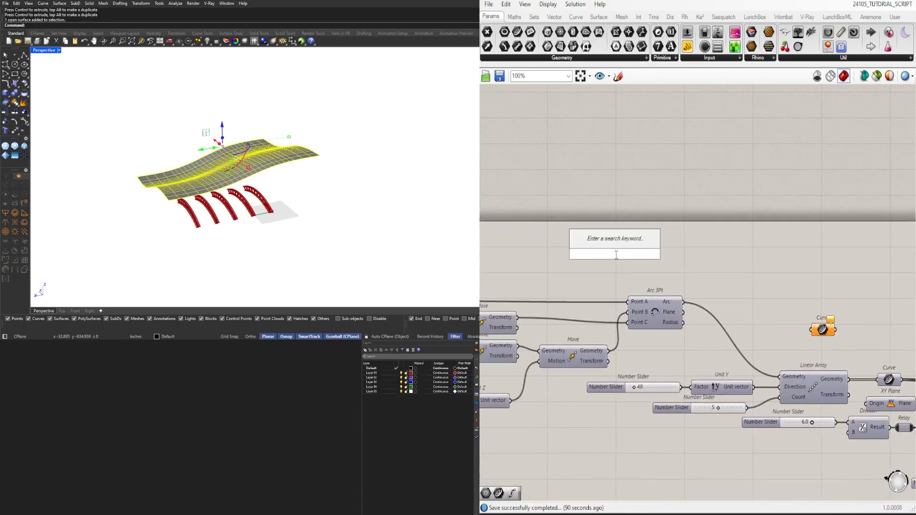
type("surf")
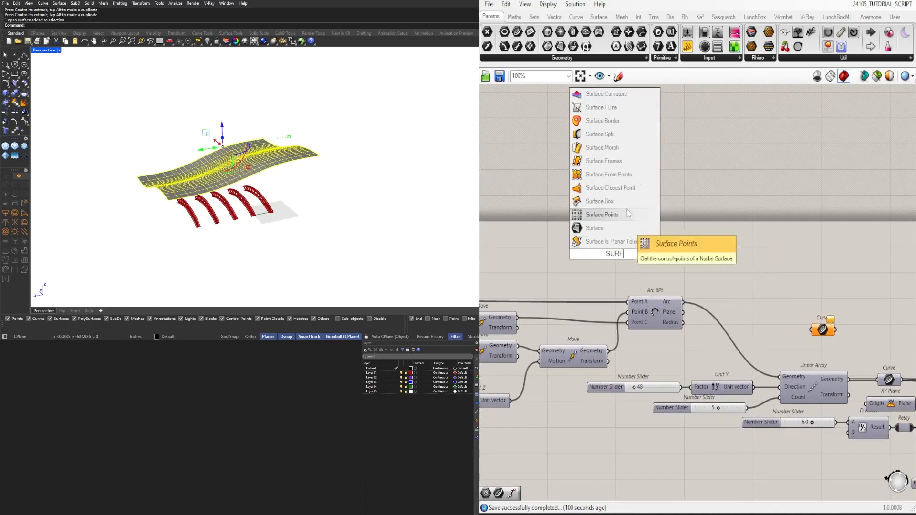
left_click(600, 233)
right_click(615, 254)
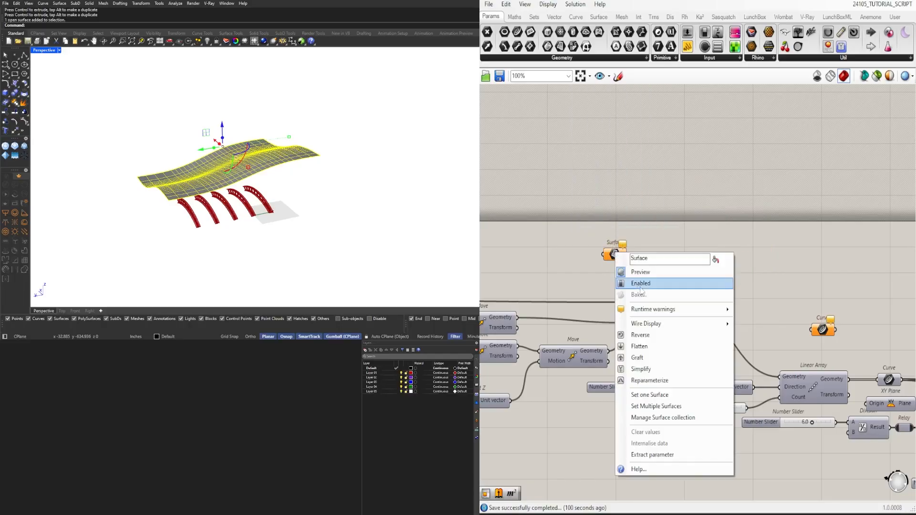
left_click(674, 397)
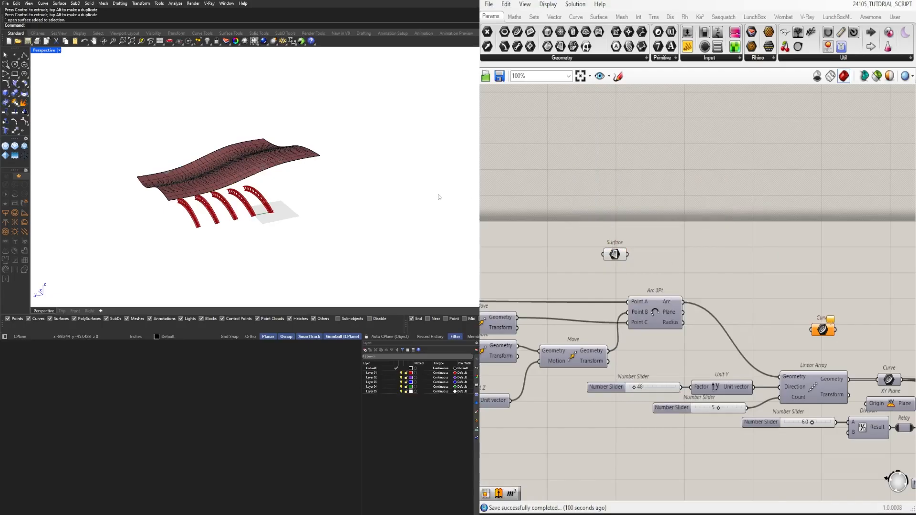
Hide the original wavy surface in Rhino and shift the Surface parameter slightly to make room beside it.
left_click(250, 164)
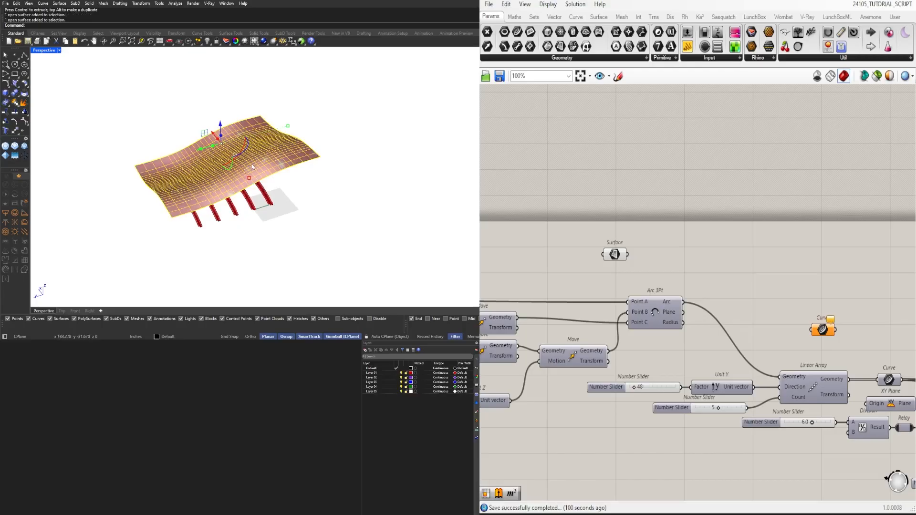
key("ctrl+h")
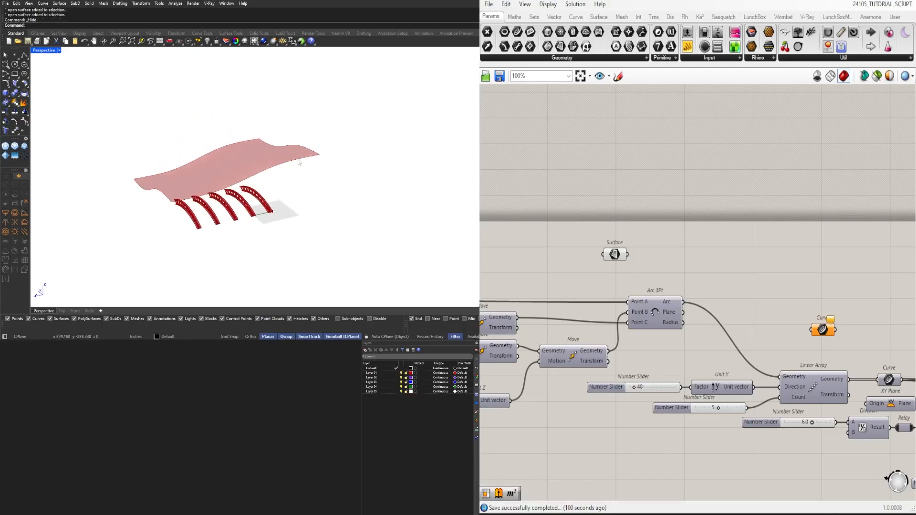
left_click_drag(615, 255, 603, 256)
right_click_drag(429, 187, 349, 205)
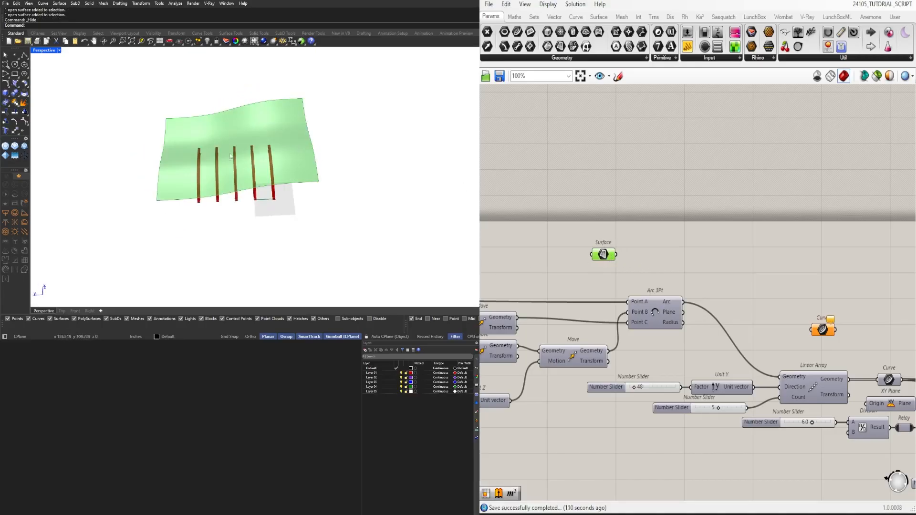
right_click_drag(200, 136, 279, 148)
Add an Area component and connect the Surface parameter to its Geometry input.
left_click(652, 259)
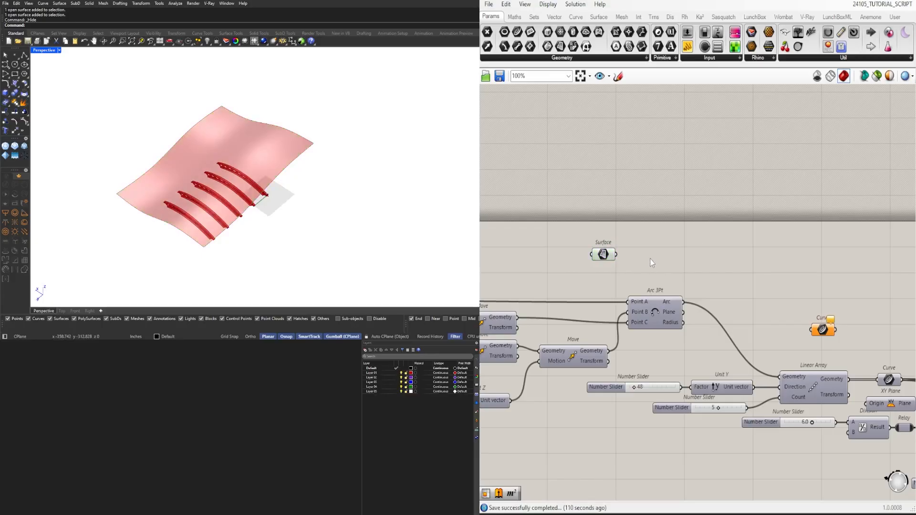
double_click(652, 260)
type("AREA")
key("Return")
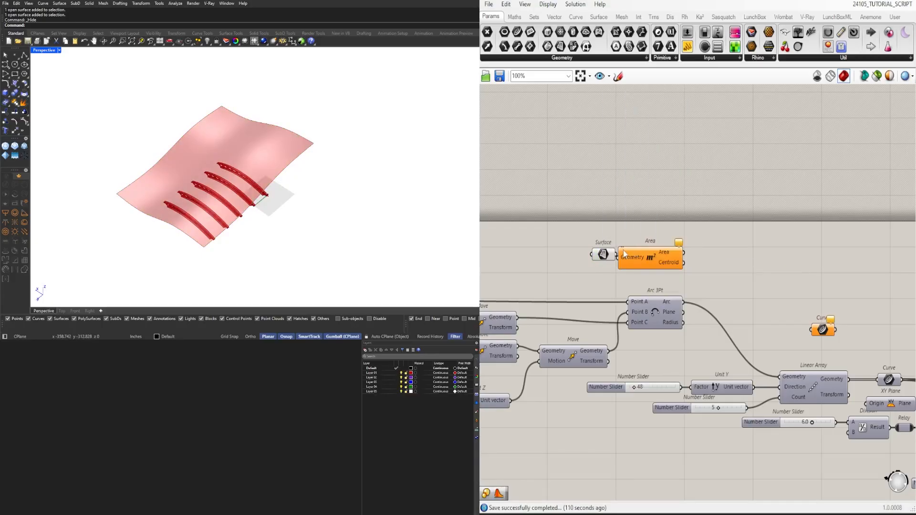
left_click_drag(616, 254, 579, 247)
left_click_drag(705, 256, 668, 266)
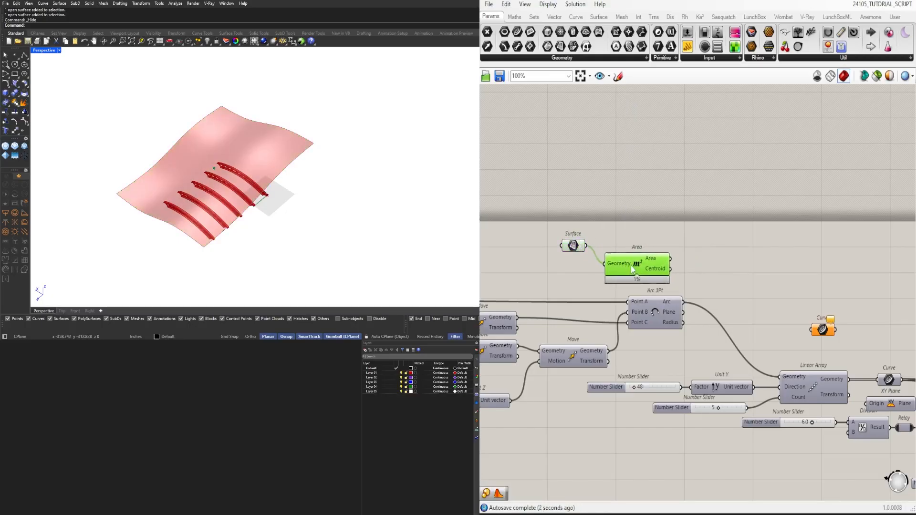
Add a Contour component, connecting the Surface to its Shape input and the Area's Centroid to its Point input.
double_click(740, 258)
type("CONTOUR")
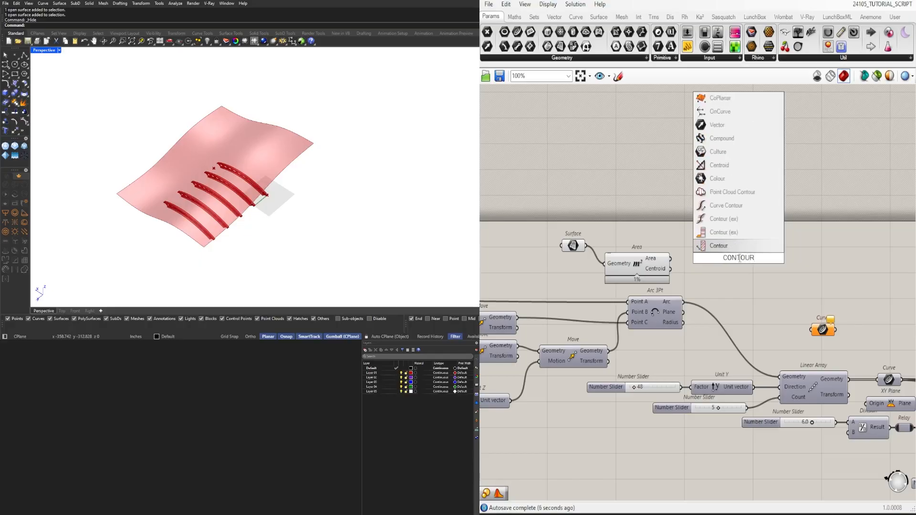
key("Return")
left_click_drag(736, 264, 765, 261)
right_click_drag(309, 184, 256, 164)
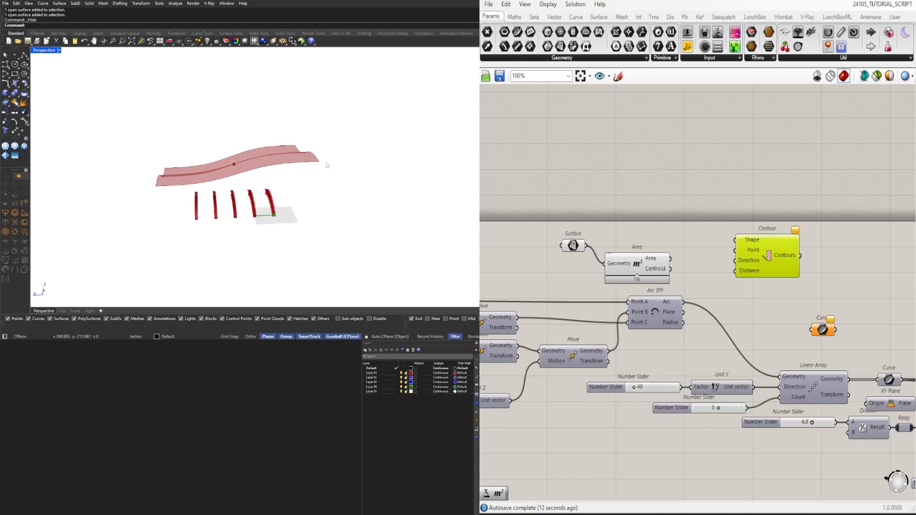
scroll(640, 281, "up", 3)
left_click_drag(692, 277, 796, 246)
left_click_drag(531, 237, 795, 230)
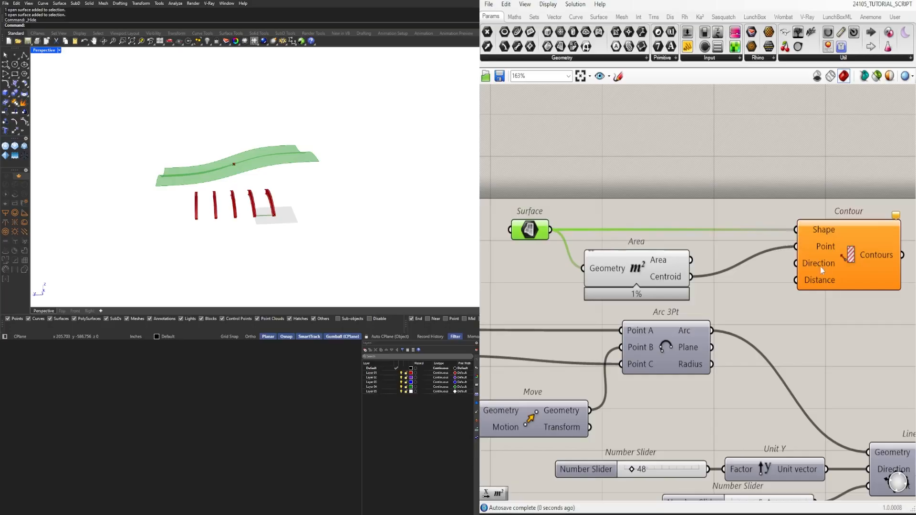
left_click_drag(627, 271, 629, 267)
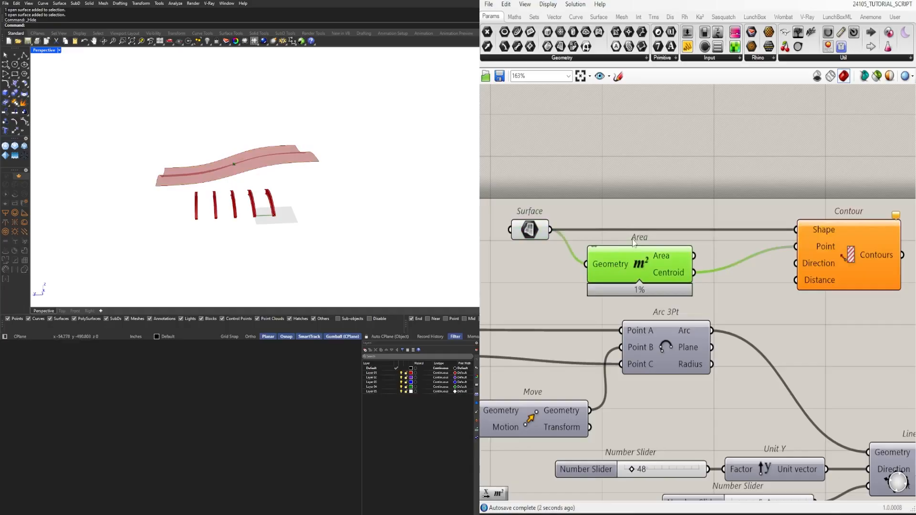
Add a Unit Y vector and connect it to the Contour's Direction input.
mouse_move(344, 214)
right_mouse_down()
mouse_move(305, 217)
mouse_move(339, 233)
mouse_move(343, 220)
right_mouse_up()
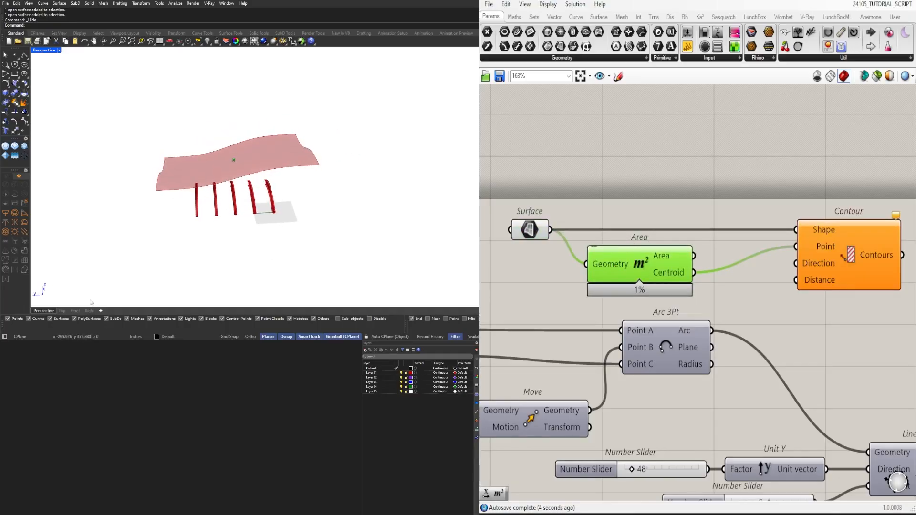
double_click(636, 193)
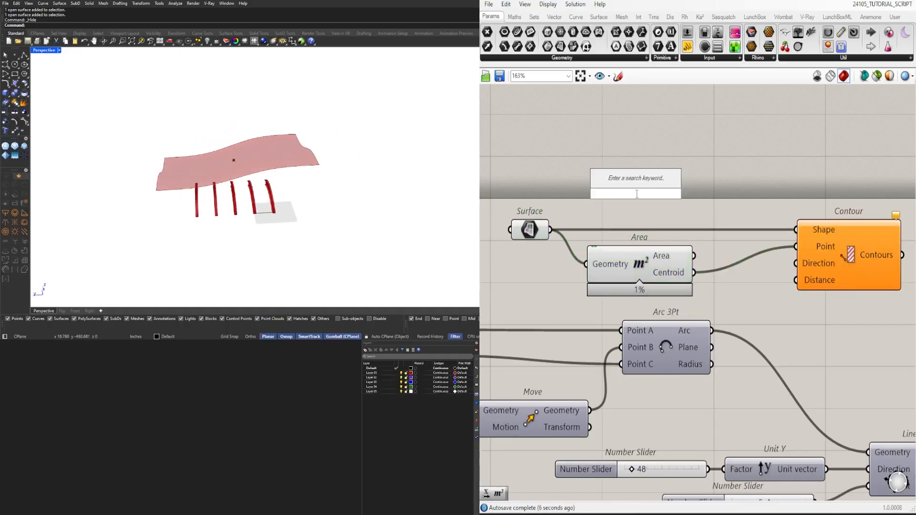
type("y")
key("Return")
left_click_drag(657, 194, 803, 262)
scroll(804, 262, "down", 6)
right_click_drag(813, 257, 787, 240)
left_click(785, 238)
scroll(832, 228, "down", 5)
scroll(757, 261, "down", 4)
left_click_drag(890, 307, 640, 228)
scroll(663, 232, "up", 3)
left_click(661, 255)
scroll(619, 219, "up", 10)
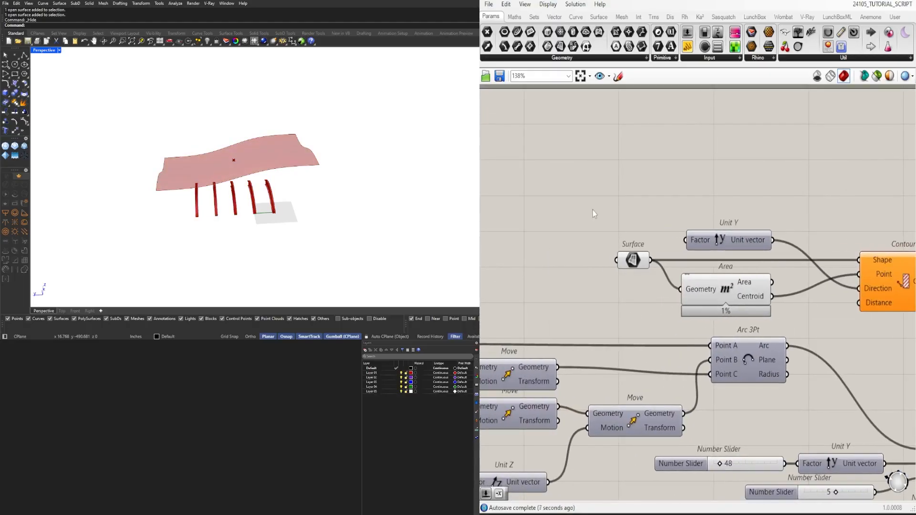
double_click(593, 210)
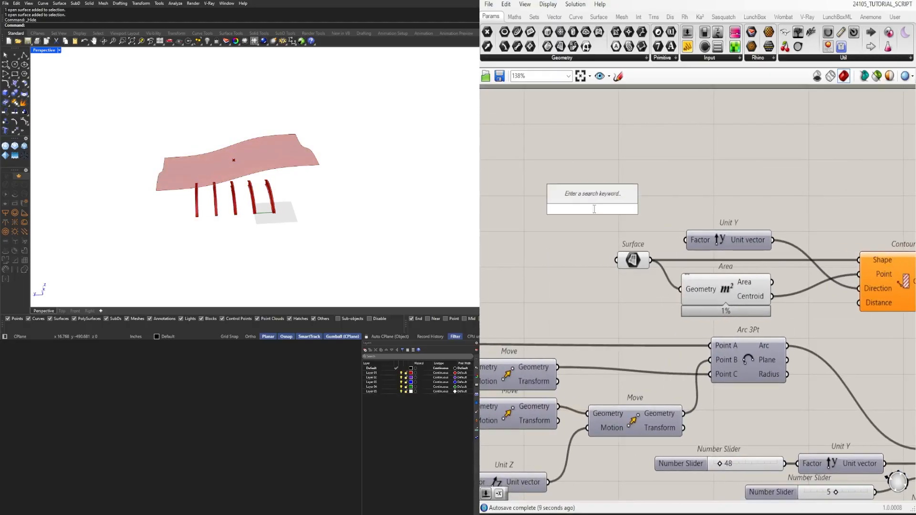
type("<6<12<48")
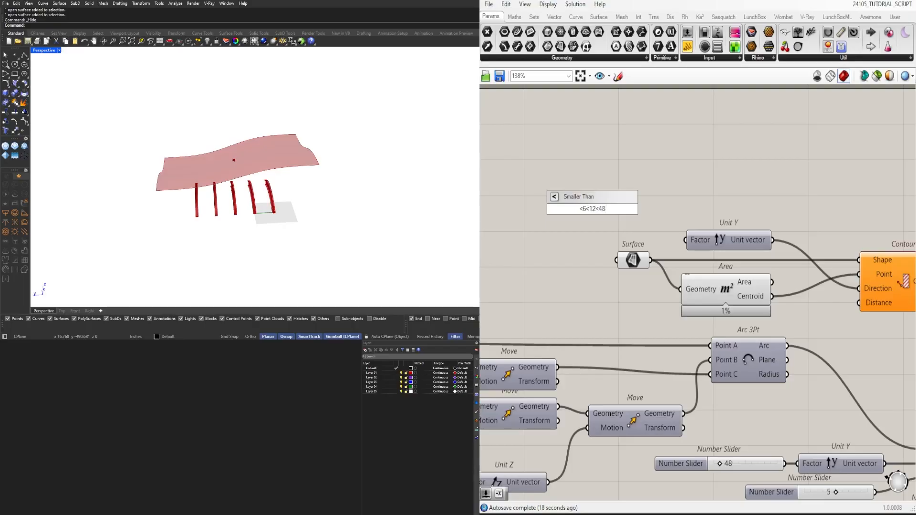
key("Return")
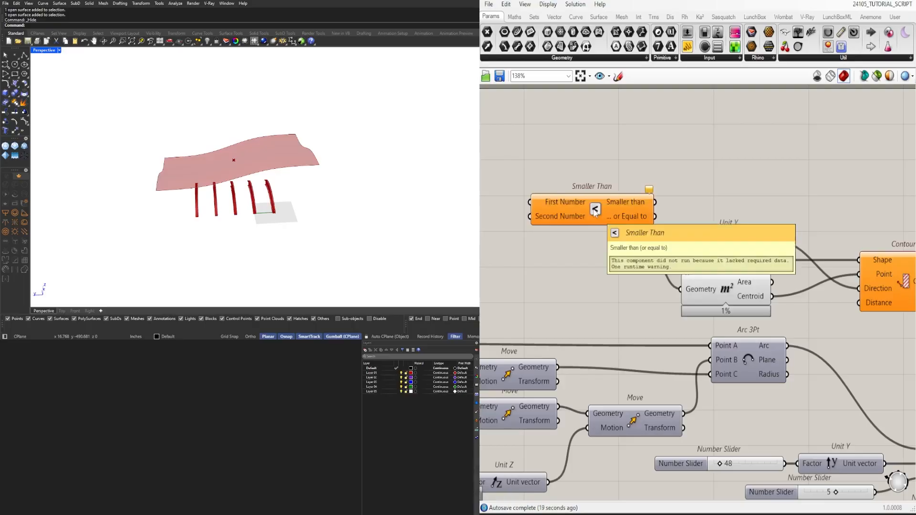
key("ctrl+z")
Add a number slider ranging from 6 to 36 with a value of 15 and connect it to the Unit Y Factor input.
double_click(599, 243)
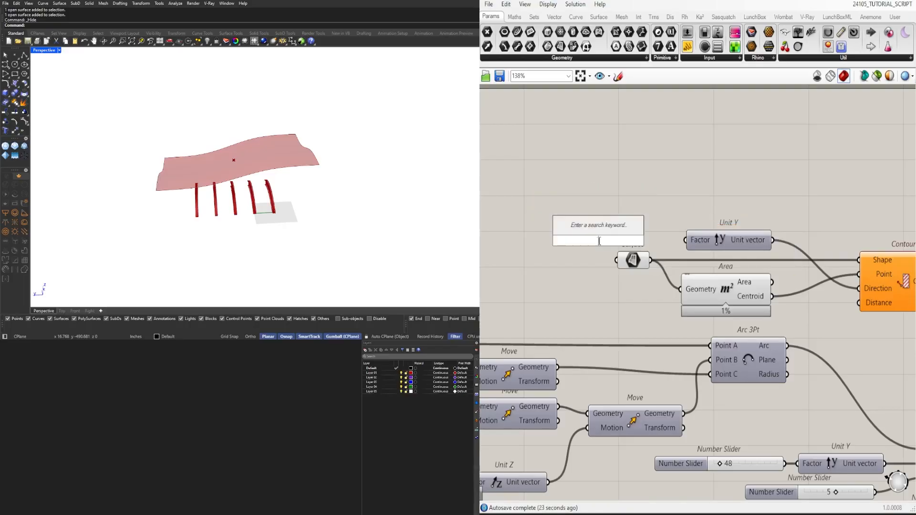
type("0")
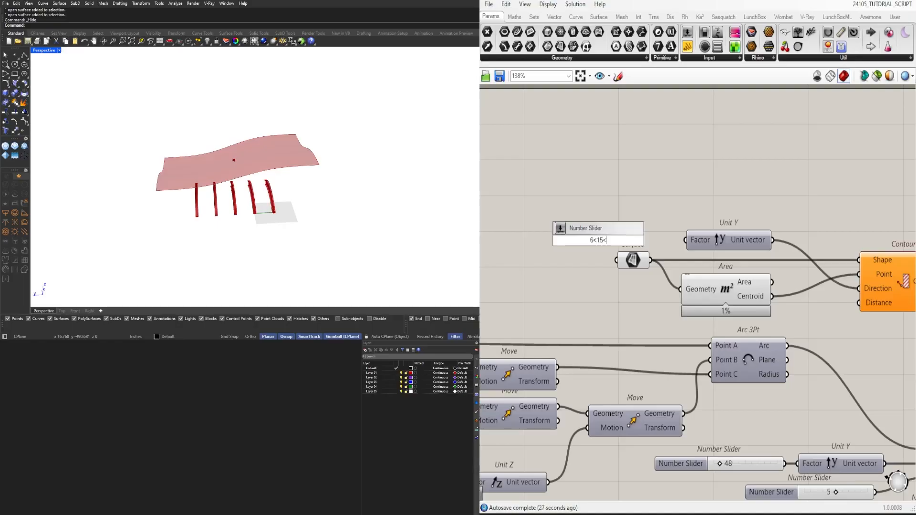
type("<15<36")
key("Return")
right_click_drag(608, 240, 652, 223)
left_click(628, 223)
left_click_drag(628, 227, 620, 221)
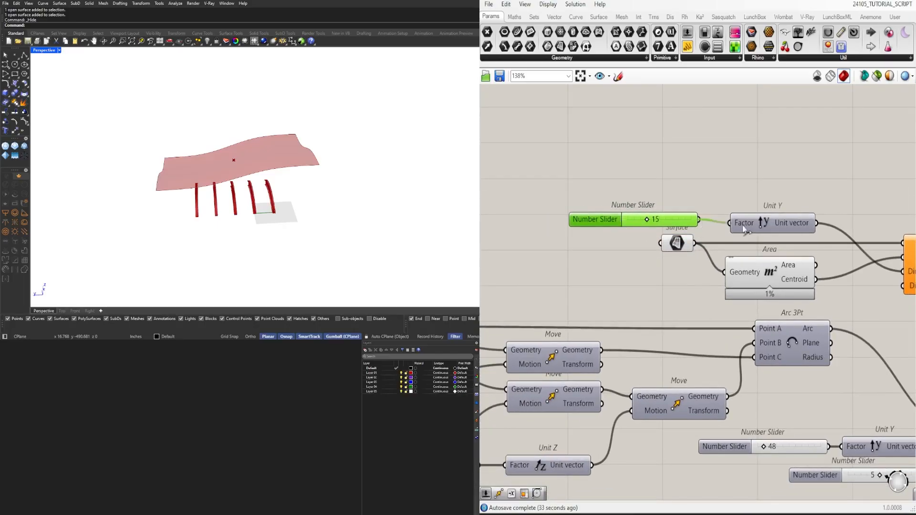
Try values of 16 and 36 on the new number slider.
scroll(594, 222, "down", 3)
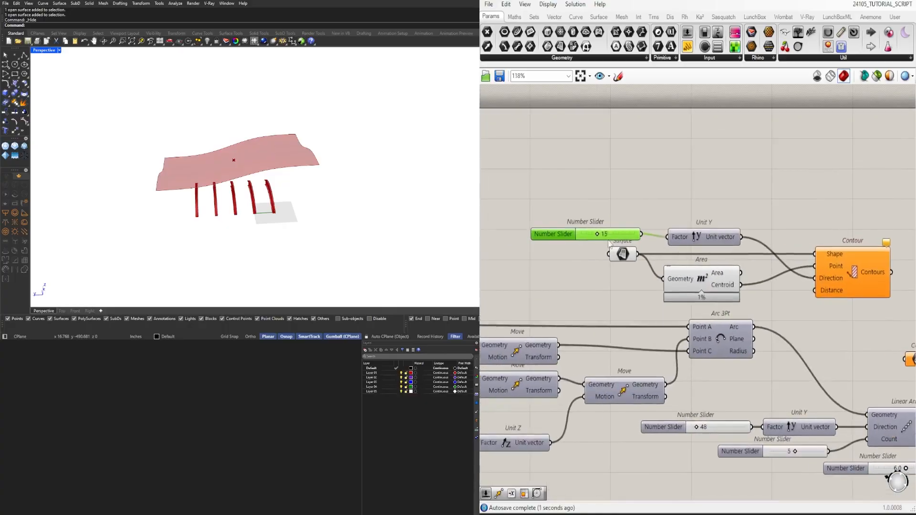
scroll(536, 225, "up", 5)
double_click(611, 234)
type("16")
key("Return")
double_click(604, 232)
type("36")
key("Return")
Raise the new number slider's maximum to 60 and set its value to 60.
scroll(564, 229, "down", 2)
right_click_drag(565, 228, 608, 225)
double_click(509, 227)
double_click(561, 255)
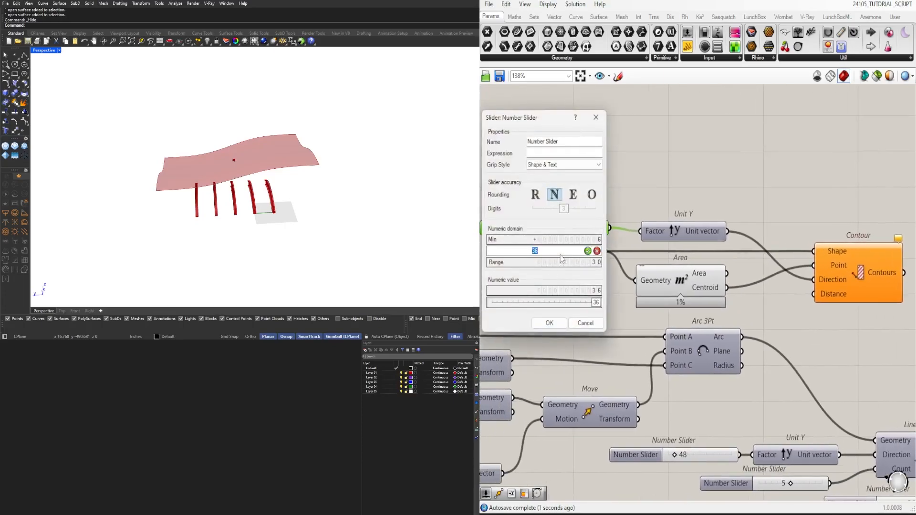
left_click(555, 320)
left_click_drag(569, 226, 616, 220)
left_click(639, 184)
Disconnect the 60 slider from Unit Y, place it below the Area component, and connect it to the Contour's Distance input.
scroll(691, 215, "down", 3)
left_click(814, 259)
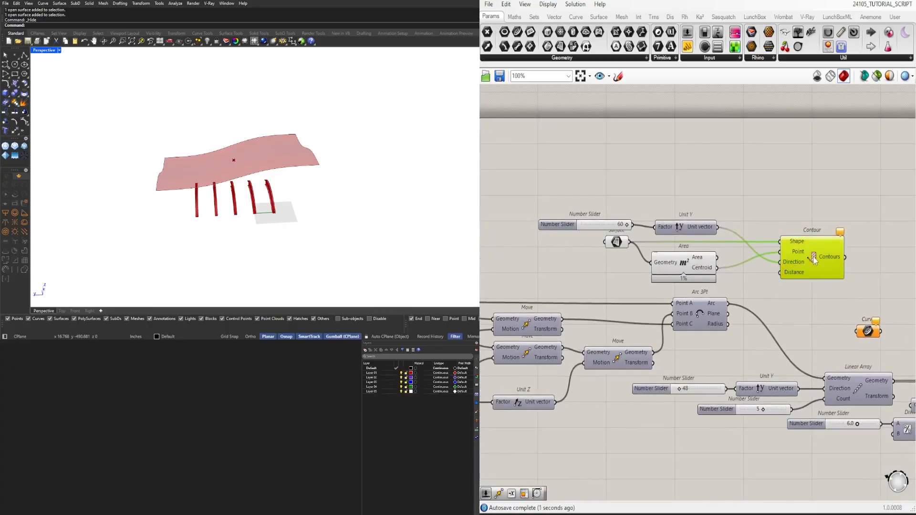
left_click_drag(632, 225, 656, 227, "ctrl")
left_click_drag(572, 225, 669, 280)
left_click_drag(865, 170, 588, 247)
left_click(572, 232)
left_click_drag(662, 245, 709, 219)
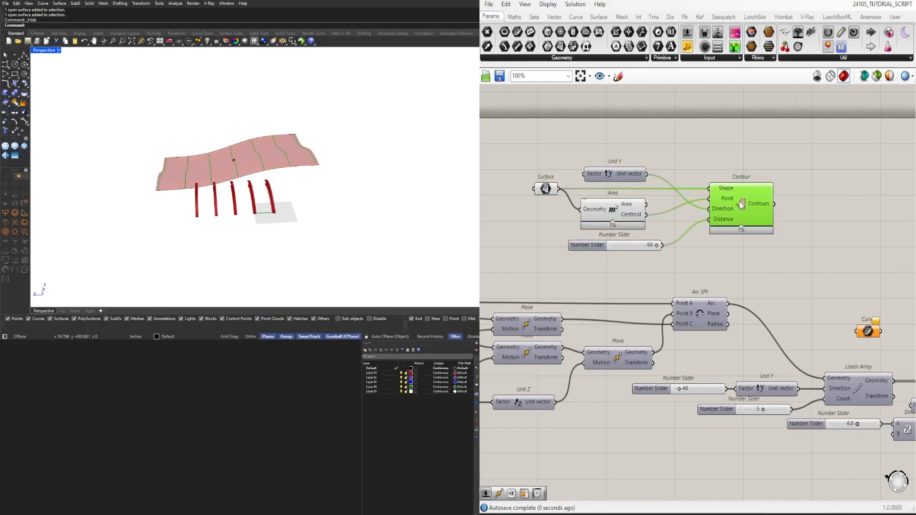
Test a tighter contour distance on the surface and set the Distance slider back to 60.
scroll(723, 270, "up", 5)
left_click_drag(738, 306, 646, 316)
scroll(675, 367, "down", 6)
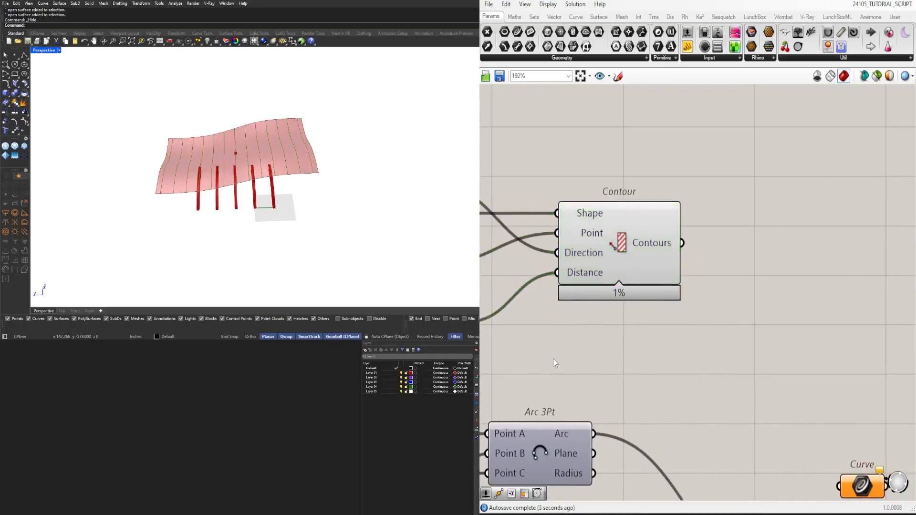
scroll(647, 210, "up", 5)
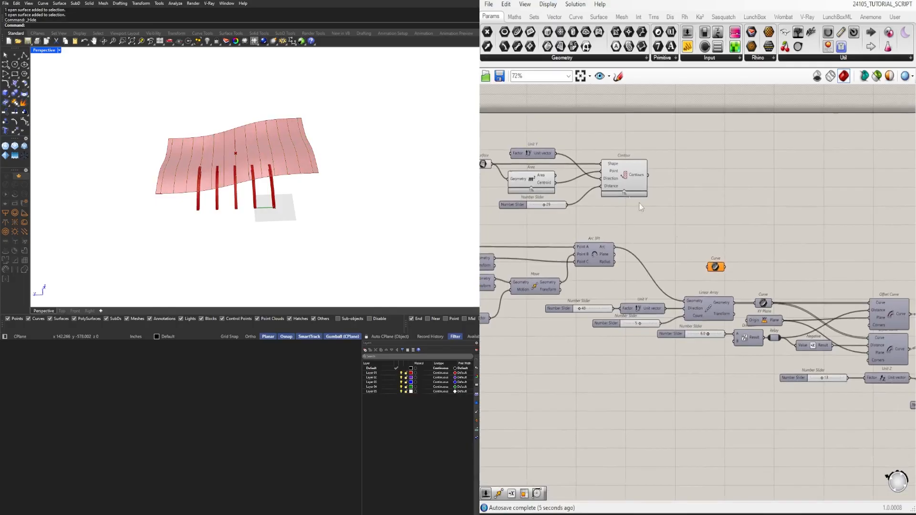
left_click_drag(595, 252, 670, 257)
scroll(679, 273, "down", 4)
Shift the Linear Array and its inputs away from the Curve parameter they feed, and connect the Contours output to that Curve parameter.
left_click_drag(640, 205, 703, 341)
scroll(771, 370, "down", 1)
scroll(742, 310, "up", 1)
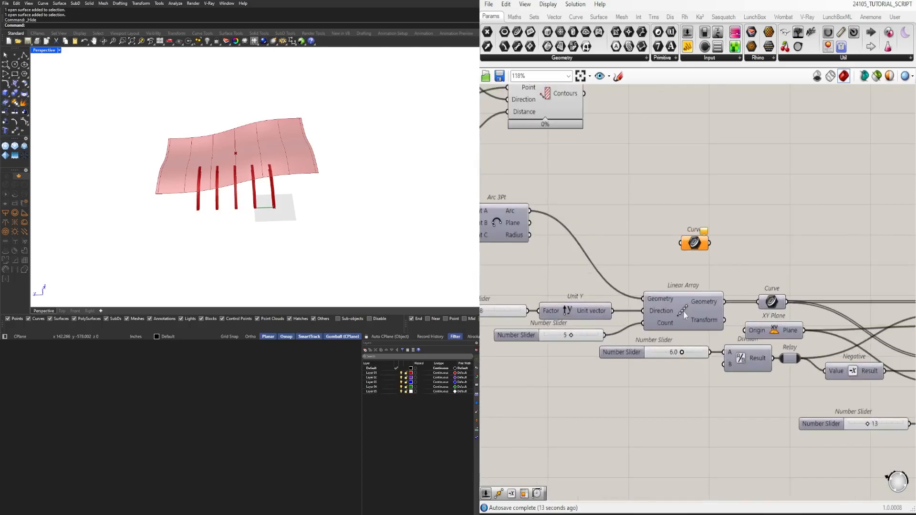
scroll(680, 311, "up", 2)
left_click_drag(735, 270, 563, 334)
left_click_drag(737, 310, 685, 311)
left_click(618, 179)
scroll(618, 179, "down", 2)
left_click_drag(673, 208, 802, 362)
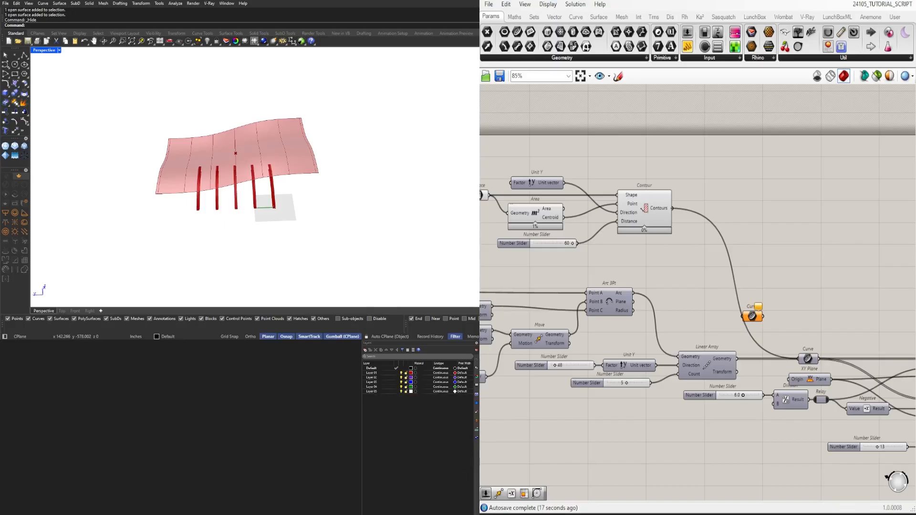
Set the maximum of the Divide Domain² V Count slider to 20, keeping its value at 10.
right_click_drag(444, 222, 363, 191)
scroll(735, 280, "down", 6)
right_click_drag(734, 280, 645, 257)
scroll(790, 285, "up", 6)
scroll(850, 300, "down", 2)
right_click_drag(849, 301, 705, 358)
scroll(622, 234, "up", 4)
scroll(622, 234, "up", 4)
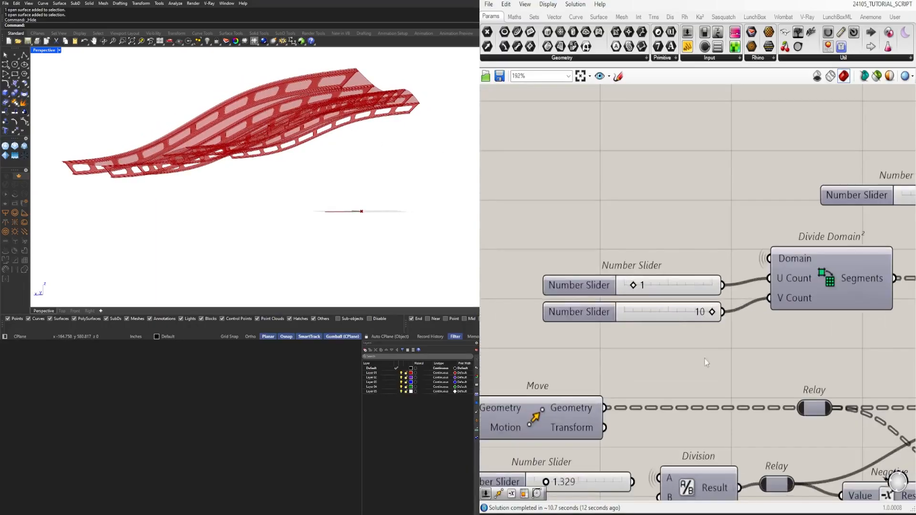
scroll(674, 300, "up", 2)
left_click_drag(668, 340, 679, 252)
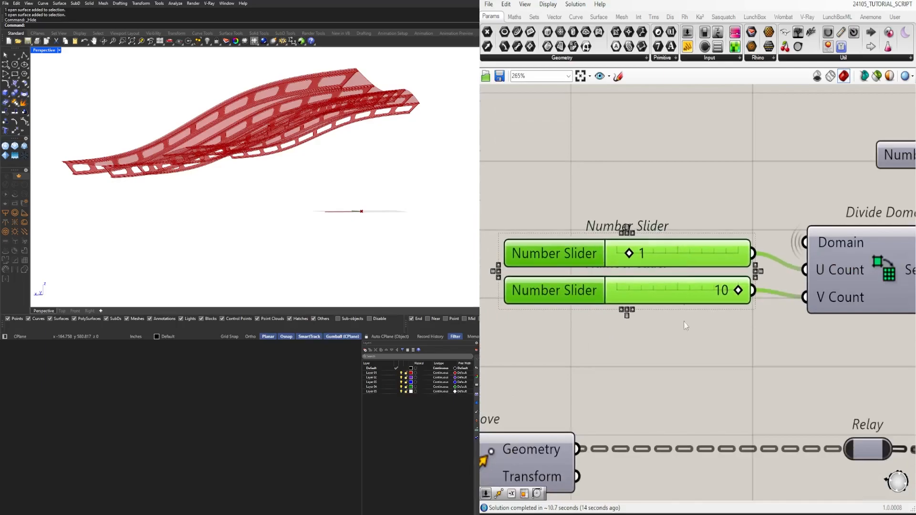
double_click(574, 293)
double_click(597, 321)
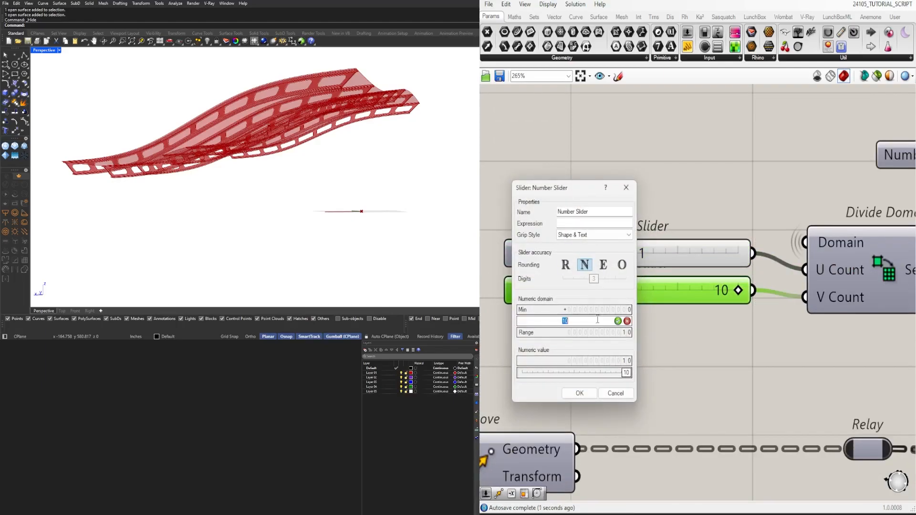
type("20")
left_click(579, 393)
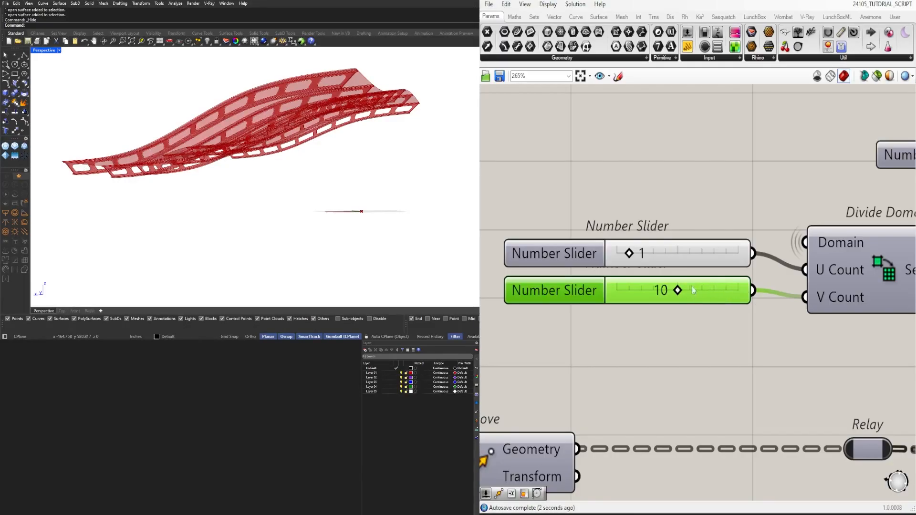
double_click(663, 295)
left_click(690, 196)
Disable the final component chain with the Offset Surface, Loft, Brep Join, Solid Difference, Solid Union and Merge Faces components.
right_click_drag(253, 158, 222, 183)
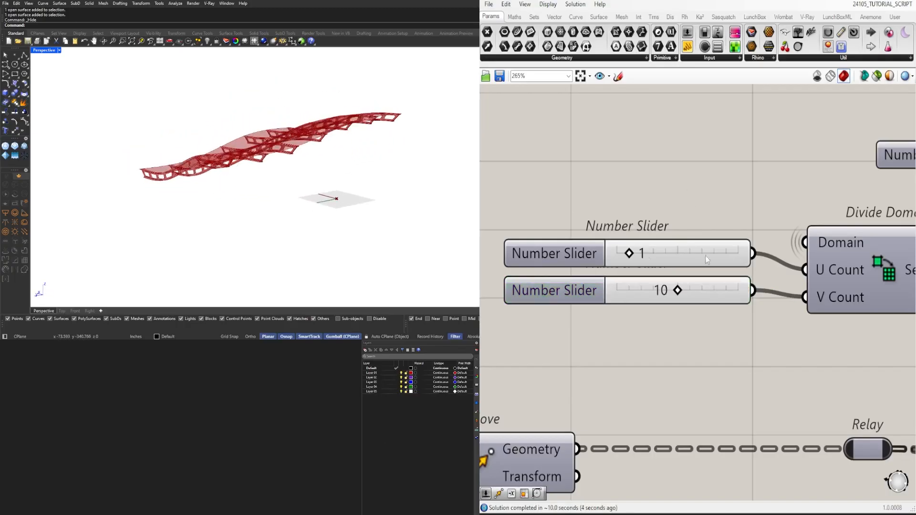
scroll(697, 262, "down", 5)
right_click_drag(833, 300, 758, 304)
scroll(763, 298, "down", 6)
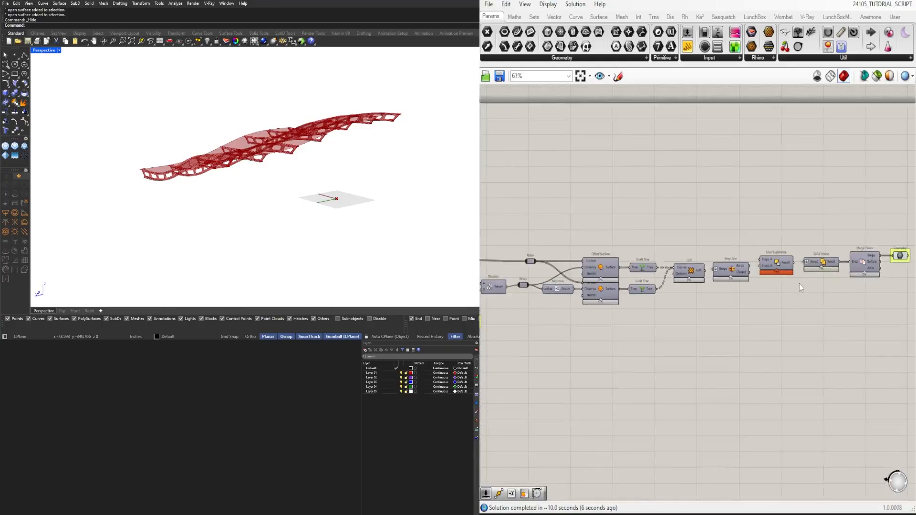
scroll(726, 282, "up", 3)
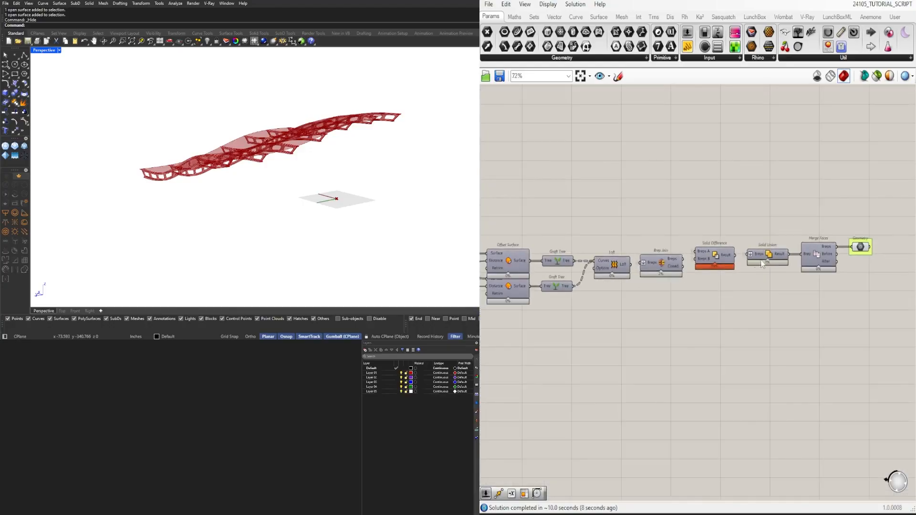
scroll(819, 271, "down", 4)
left_click_drag(852, 292, 719, 256)
left_click_drag(848, 284, 572, 237)
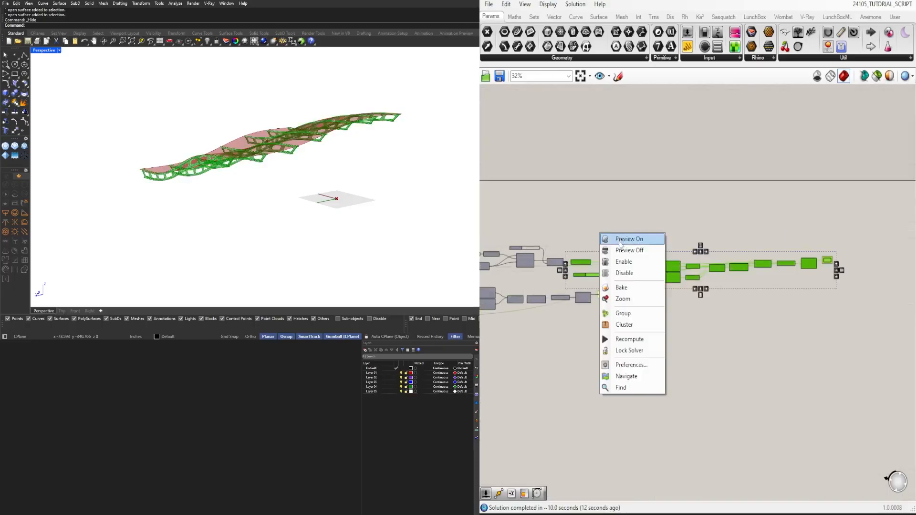
left_click(624, 272)
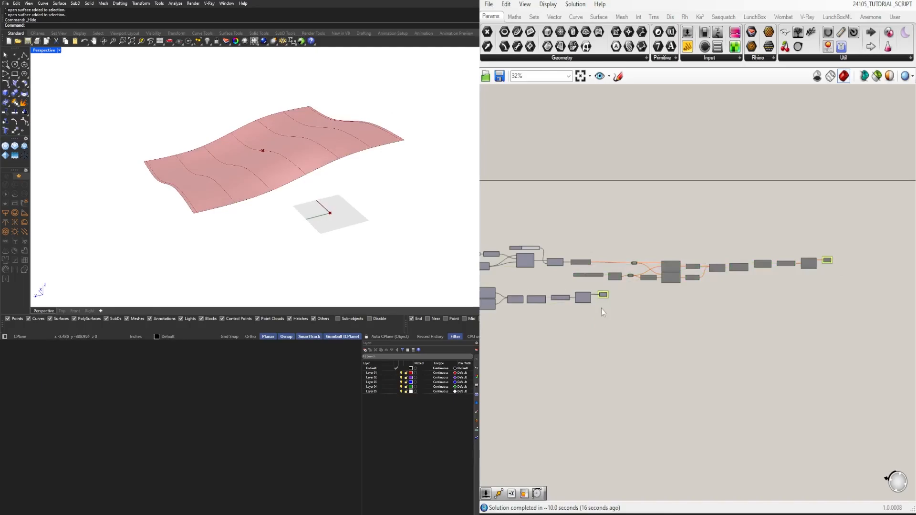
Turn on the preview of the Geometry parameter at the end of the I-beam branch that is still enabled.
scroll(601, 308, "up", 5)
middle_click(606, 288)
left_click(625, 268)
right_click_drag(599, 306, 851, 306)
left_click(720, 345)
Set the Contour's Distance slider to 48.
right_click_drag(721, 345, 854, 369)
right_click_drag(494, 262, 786, 239)
scroll(785, 239, "down", 3)
right_click_drag(496, 239, 867, 261)
right_click_drag(585, 240, 743, 291)
scroll(607, 192, "up", 5)
double_click(656, 230)
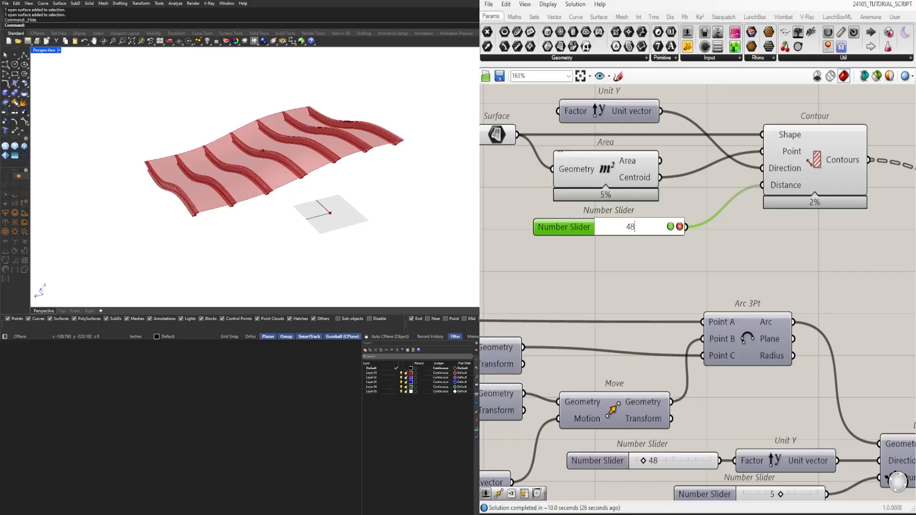
Examine the beams along the contoured surface and the disabled component chain.
mouse_move(296, 189)
right_mouse_down()
mouse_move(309, 162)
mouse_move(275, 159)
mouse_move(305, 201)
right_mouse_up()
scroll(789, 258, "down", 6)
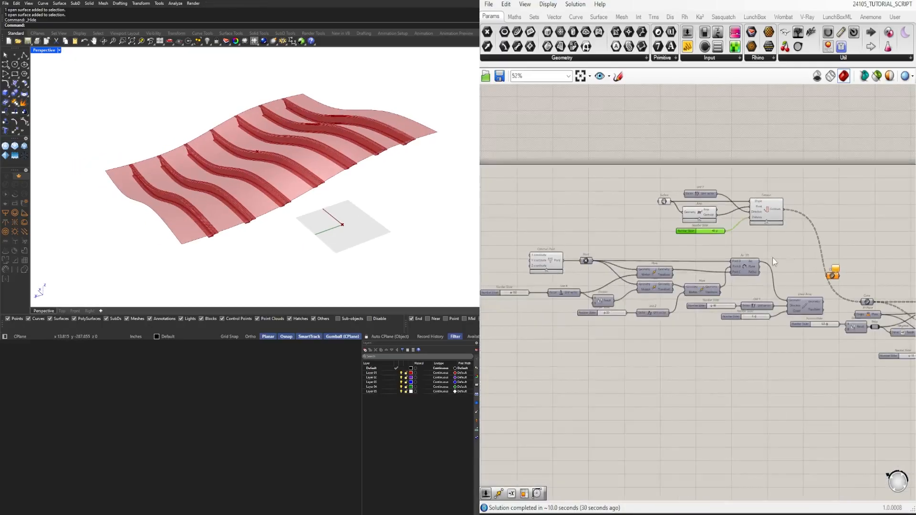
right_click_drag(780, 274, 619, 243)
scroll(687, 238, "up", 2)
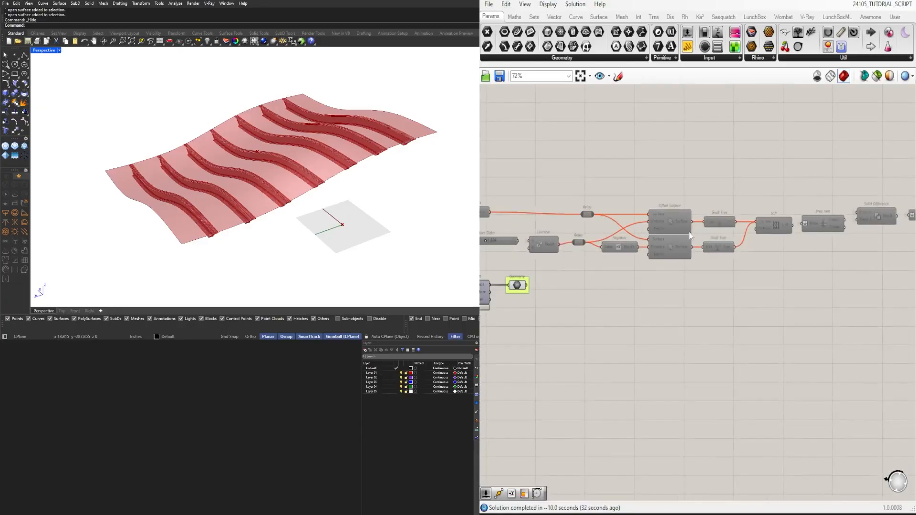
scroll(702, 233, "down", 3)
right_click_drag(839, 233, 725, 237)
scroll(726, 238, "up", 2)
mouse_move(296, 191)
right_mouse_down()
mouse_move(287, 180)
mouse_move(310, 168)
mouse_move(306, 197)
right_mouse_up()
Try a Contour Distance of 53 and check the beam spacing on the surface from another angle.
scroll(587, 240, "down", 3)
right_click_drag(542, 254, 778, 257)
scroll(787, 260, "down", 3)
right_click_drag(487, 256, 625, 258)
scroll(626, 260, "up", 10)
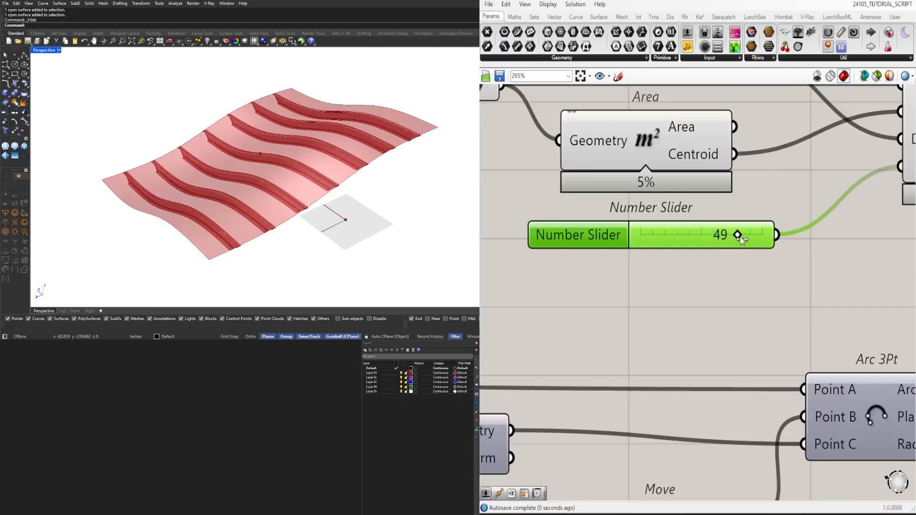
left_click_drag(741, 236, 754, 238)
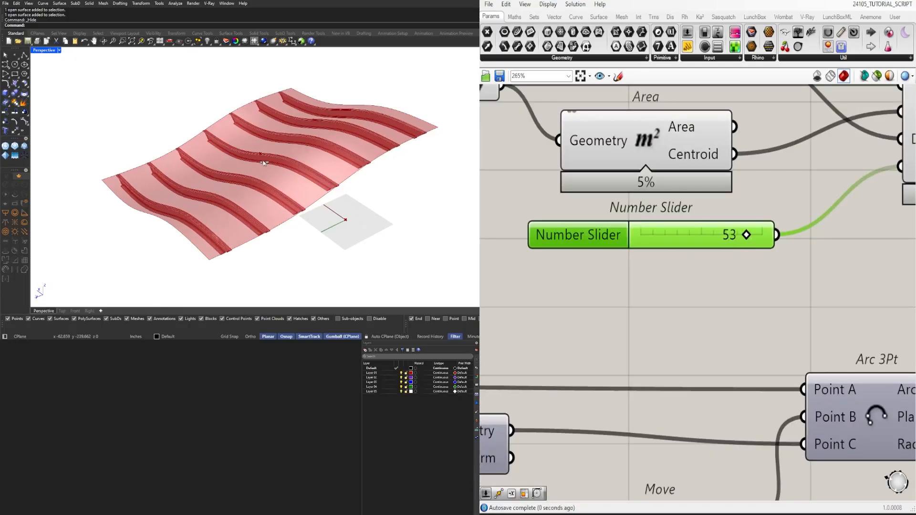
scroll(283, 179, "down", 2)
right_click_drag(283, 179, 288, 166)
scroll(287, 166, "up", 4)
scroll(741, 229, "down", 3)
Move the Surface, Unit Y, Area, Distance slider and Contour components together closer to the Arc 3Pt branch.
left_click(755, 248)
scroll(756, 247, "down", 4)
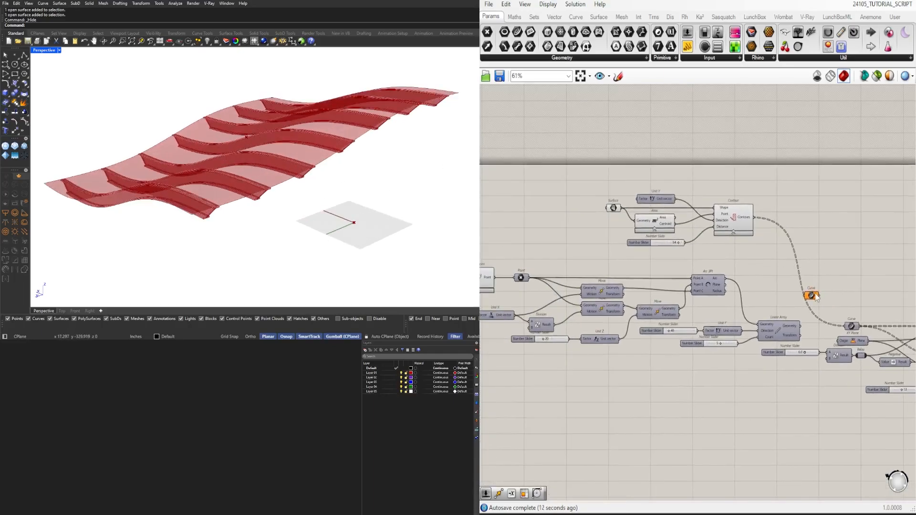
left_click_drag(756, 250, 617, 191)
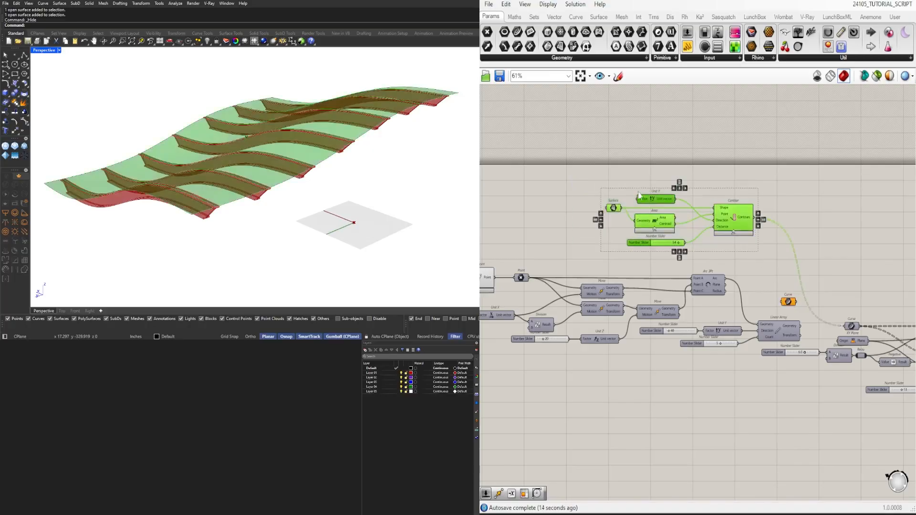
left_click_drag(734, 222, 676, 245)
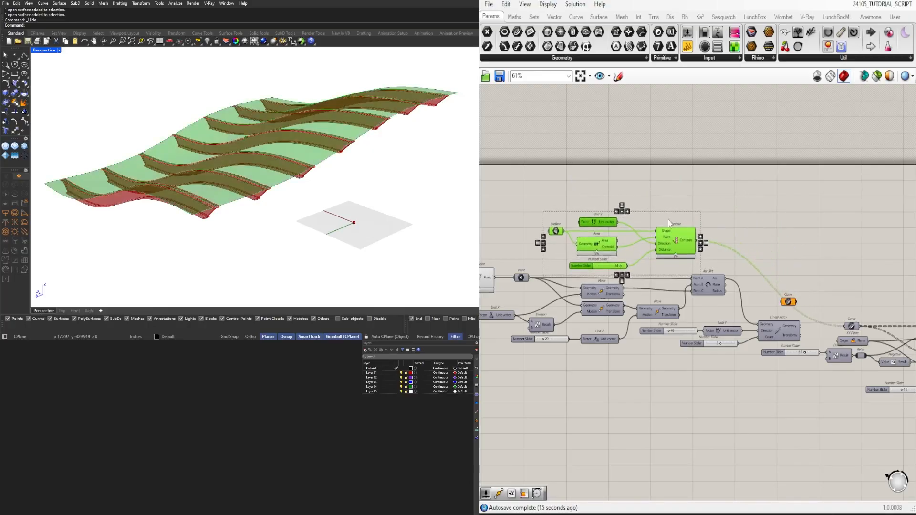
left_click(800, 250)
Reposition the contouring components further above the Arc 3Pt branch to leave clear space between them.
scroll(801, 254, "down", 4)
scroll(790, 298, "down", 2)
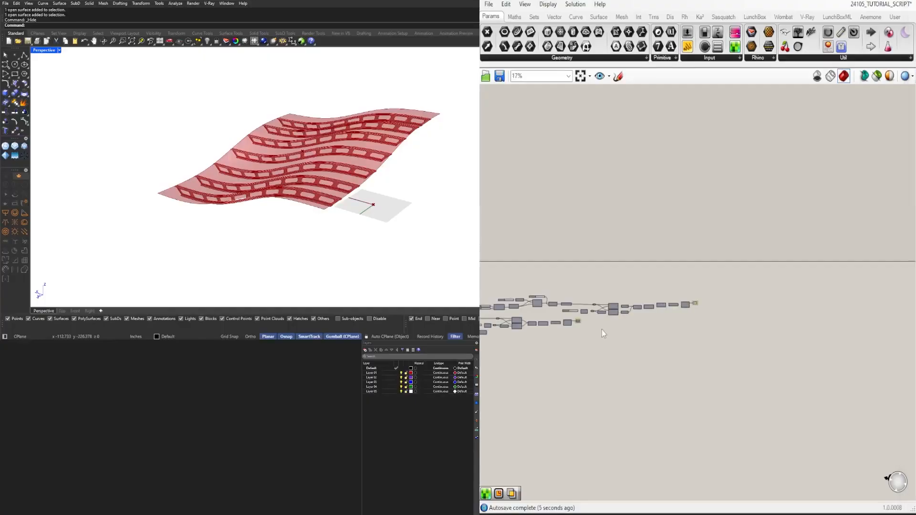
scroll(601, 330, "up", 5)
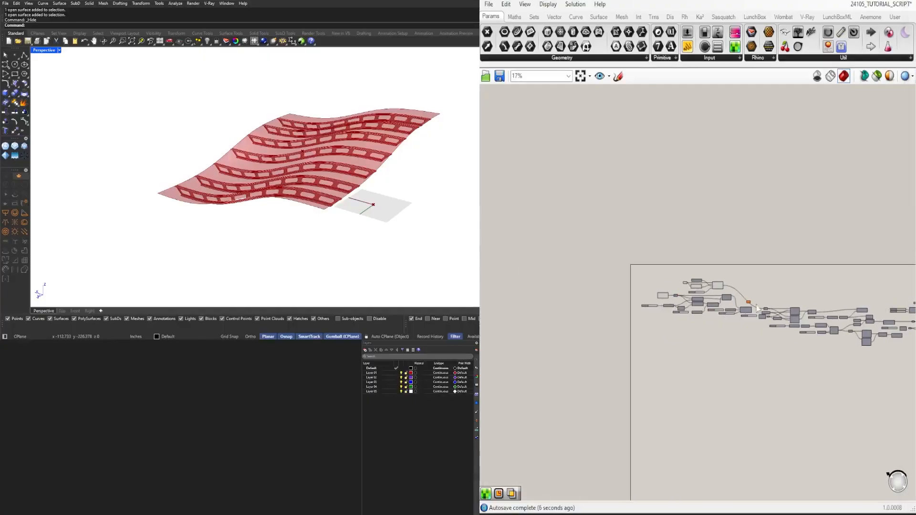
left_click_drag(816, 281, 585, 188)
left_click_drag(772, 248, 833, 226)
left_click(777, 229)
Put the Surface parameter in its own highlighted group.
right_click_drag(727, 221, 677, 221)
scroll(678, 222, "up", 3)
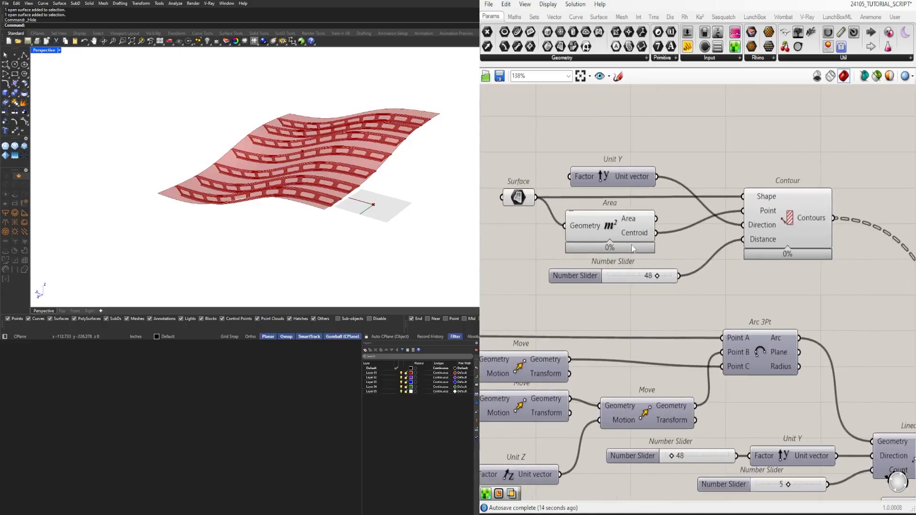
left_click(547, 203)
right_click_drag(547, 202, 566, 179)
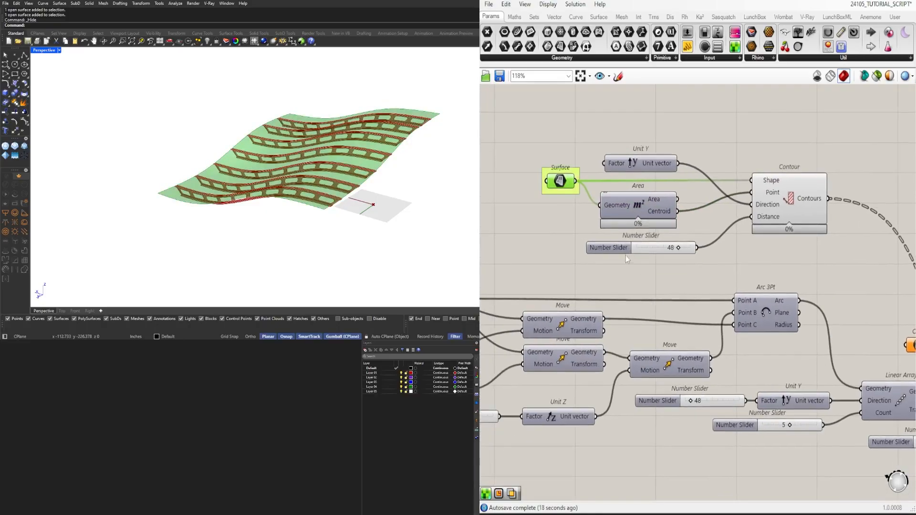
Rename the number slider that drives the Contour Distance as CONTOUR SPACING.
right_click(612, 247)
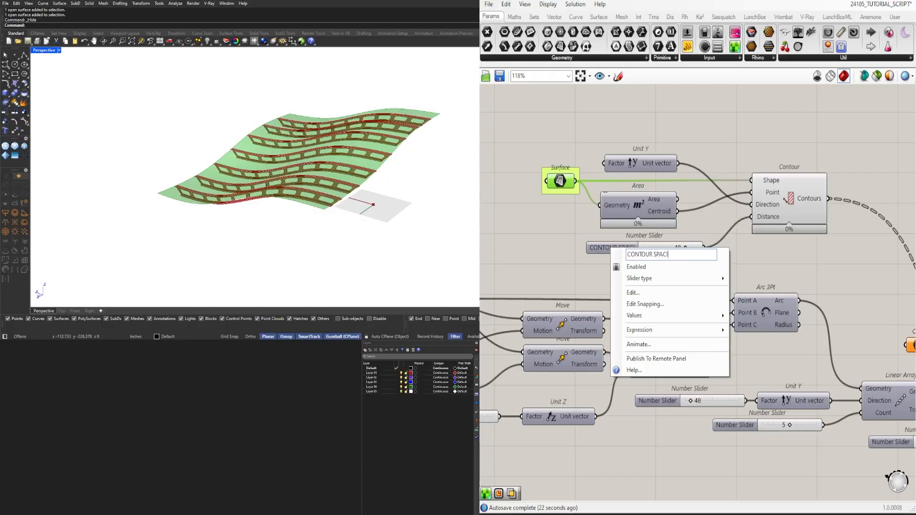
type("NG")
key("Return")
scroll(741, 218, "down", 3)
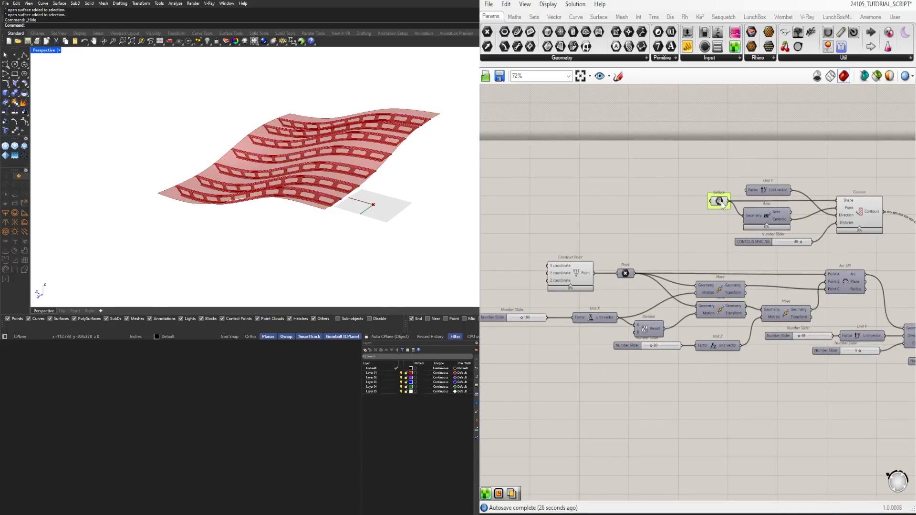
right_click(722, 204)
key("Escape")
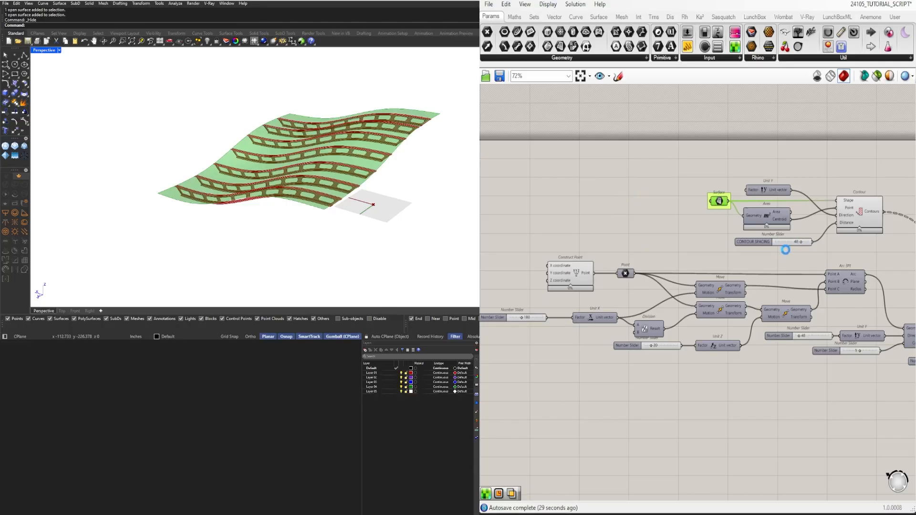
Disable the downstream Offset Surface, Loft, Brep Join, Solid Difference and Merge Faces components at the end of the script.
right_click_drag(887, 280, 801, 273)
scroll(654, 267, "down", 6)
right_click_drag(897, 294, 745, 280)
left_click_drag(797, 284, 623, 239)
right_click(642, 237)
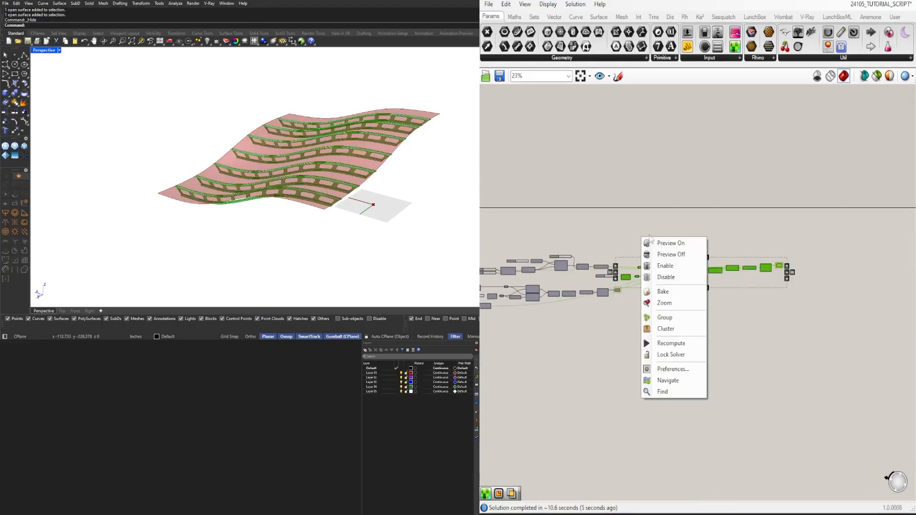
left_click(675, 277)
Put the CONTOUR SPACING slider in its own highlighted group.
scroll(674, 274, "up", 7)
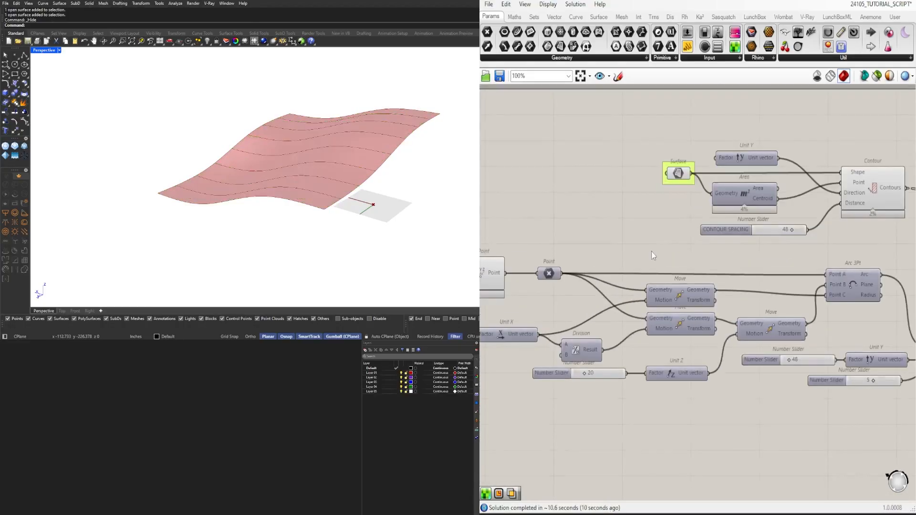
right_click_drag(634, 275, 849, 247)
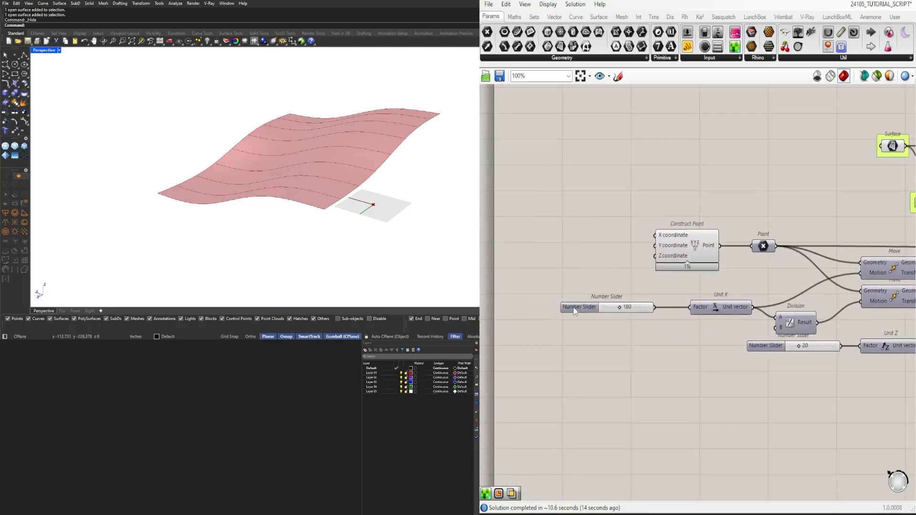
right_click(603, 309)
scroll(810, 305, "down", 3)
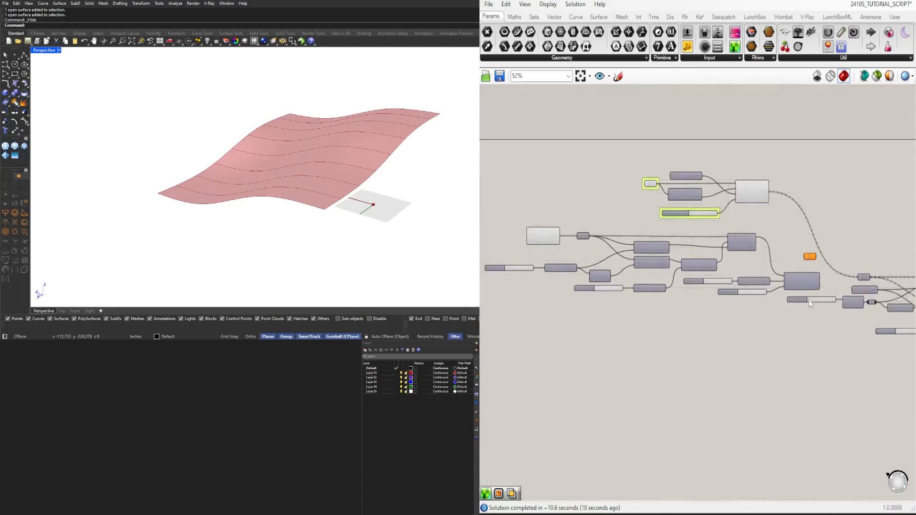
Delete the unconnected orange component and the whole unused Arc 3Pt and Linear Array branch.
left_click_drag(789, 258, 788, 257)
key("Delete")
right_click_drag(785, 287, 800, 283)
left_click_drag(787, 319, 532, 234)
key("Delete")
Move the Surface and Contour components down so the Contours output lines up with the Curve parameter.
left_click_drag(811, 220, 660, 168)
left_click_drag(766, 190, 778, 274)
left_click(840, 236)
Group the slider feeding the Division before the Offset Curves and rename it WIDTH.
right_click_drag(840, 237, 734, 221)
scroll(730, 280, "up", 6)
left_click(661, 281)
right_click(661, 281)
type("WIDTH")
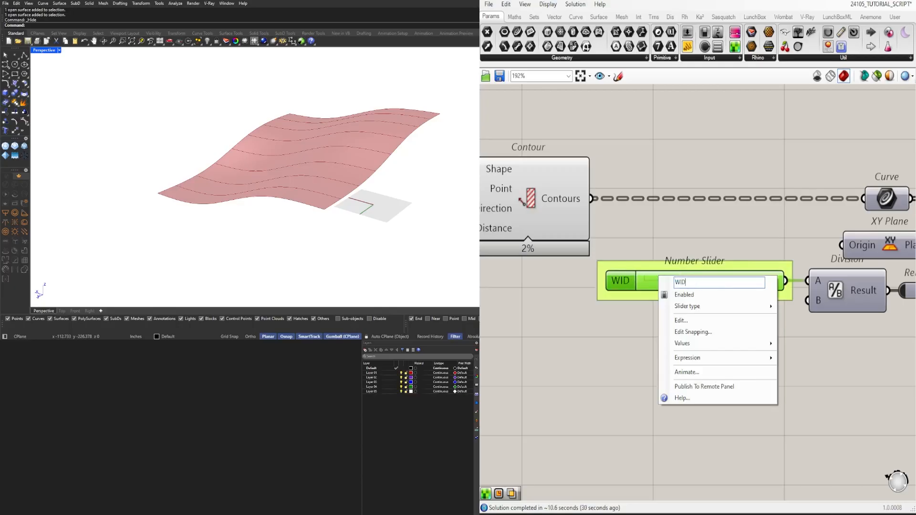
key("Return")
Label the slider feeding the Unit Z below the first Offset Curves and put it in its own group.
scroll(694, 279, "down", 5)
right_click(715, 324)
right_click(711, 326)
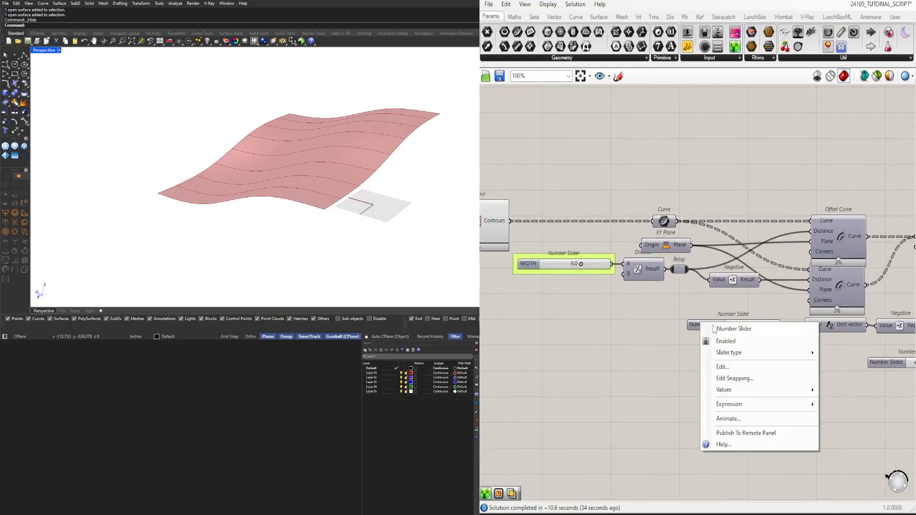
key("Return")
Rename the slider feeding the Extend Curve's Negative component as SHORTEN and group it.
right_click_drag(793, 394, 627, 338)
scroll(626, 338, "up", 1)
right_click(626, 337)
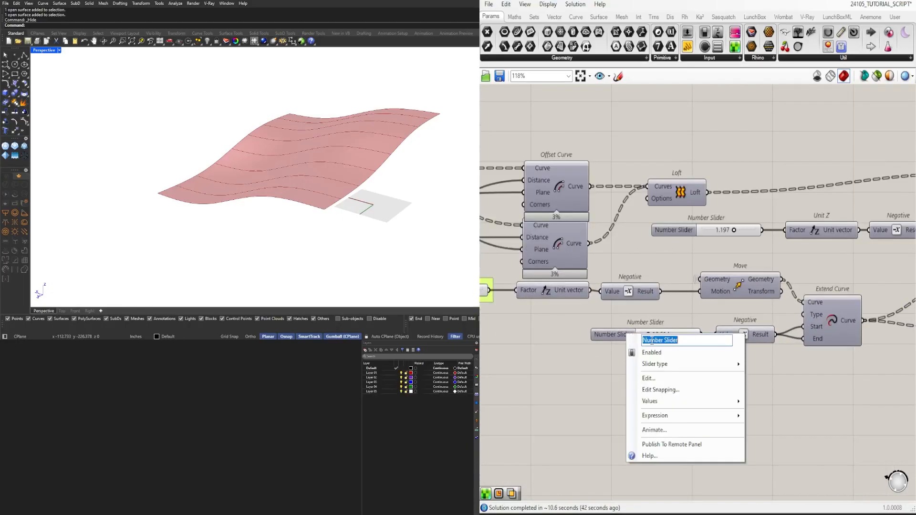
type("SHORTEN")
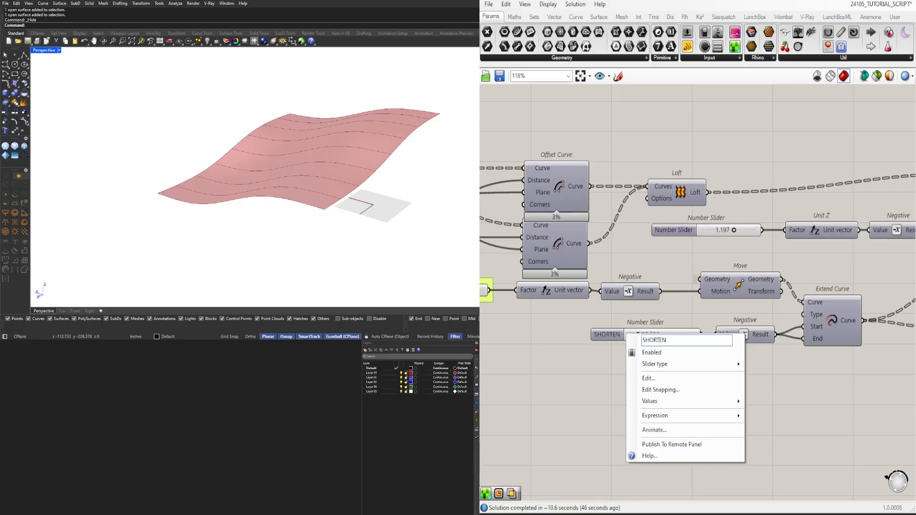
key("Return")
Reposition the Division, Loft and Graft Tree components together and bring Extrude down closer to them.
scroll(612, 337, "down", 4)
right_click_drag(747, 368, 715, 386)
scroll(750, 329, "up", 3)
right_click_drag(876, 292, 773, 285)
left_click_drag(803, 328, 695, 287)
left_click_drag(760, 283, 726, 301)
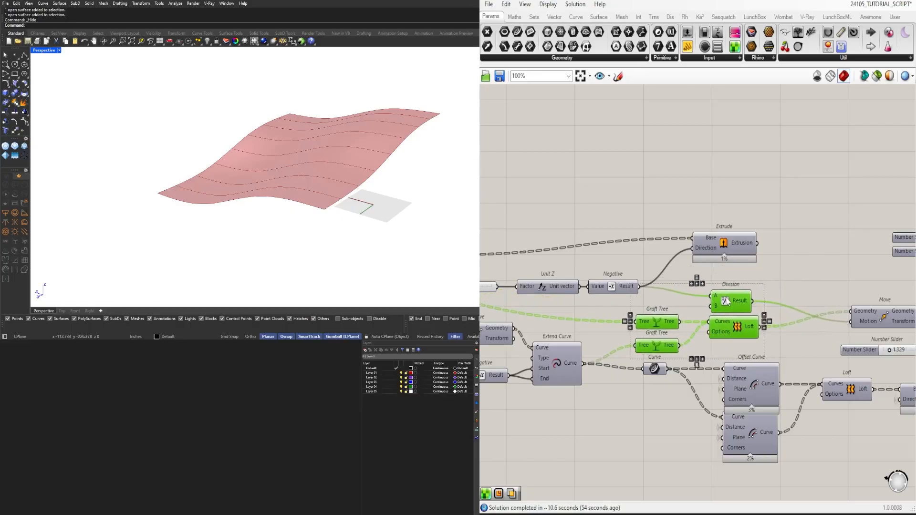
left_click_drag(737, 246, 740, 263)
left_click(741, 223)
Briefly preview the Extrude component to check which geometry its depth slider controls.
right_click_drag(727, 265, 818, 259)
left_click(817, 259)
middle_click(816, 258)
left_click(810, 217)
middle_click(803, 205)
left_click(832, 177)
left_click(744, 205)
Rename the slider feeding the Extrude's Unit Z vector as FLANGE DEPTH.
right_click_drag(570, 260, 616, 251)
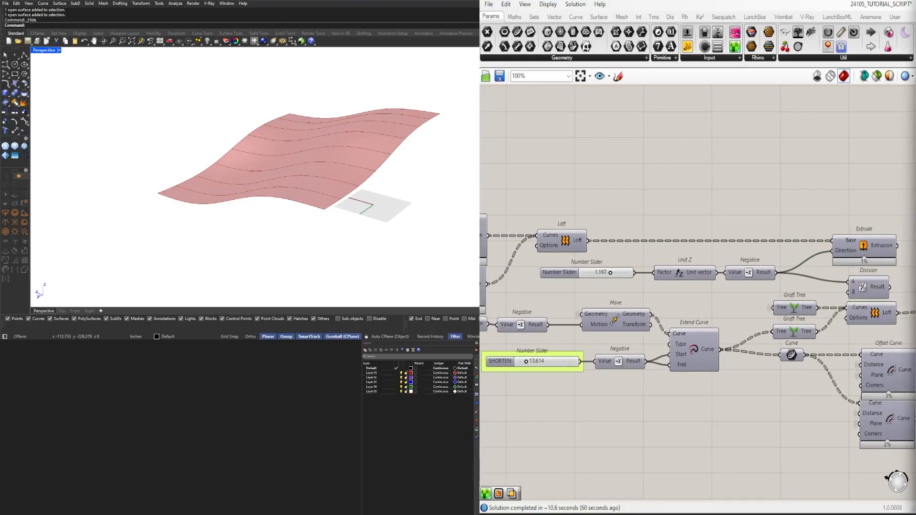
right_click(562, 275)
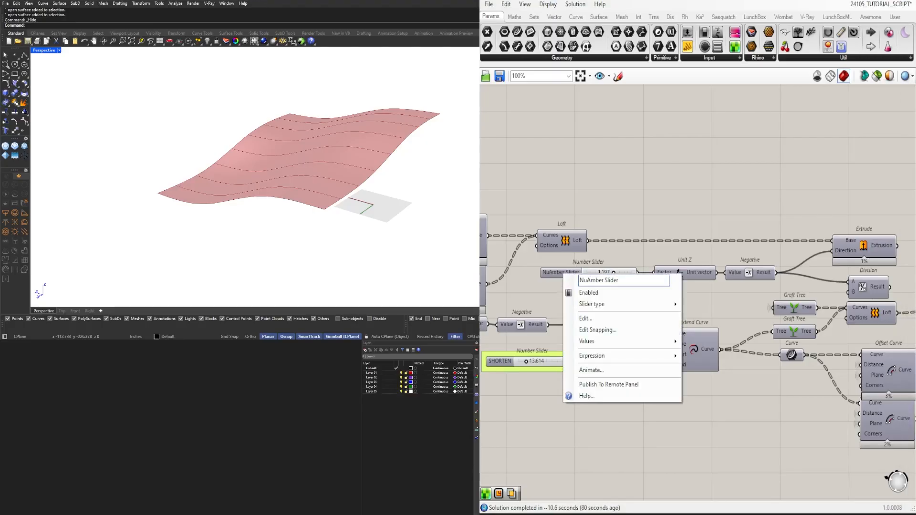
type("FLANGE DEPTH")
key("Return")
left_click(575, 274)
Rename the slider beside the Division before the Offset Surfaces as WEB DEPTH and group it.
scroll(574, 274, "down", 2)
right_click_drag(896, 269, 708, 243)
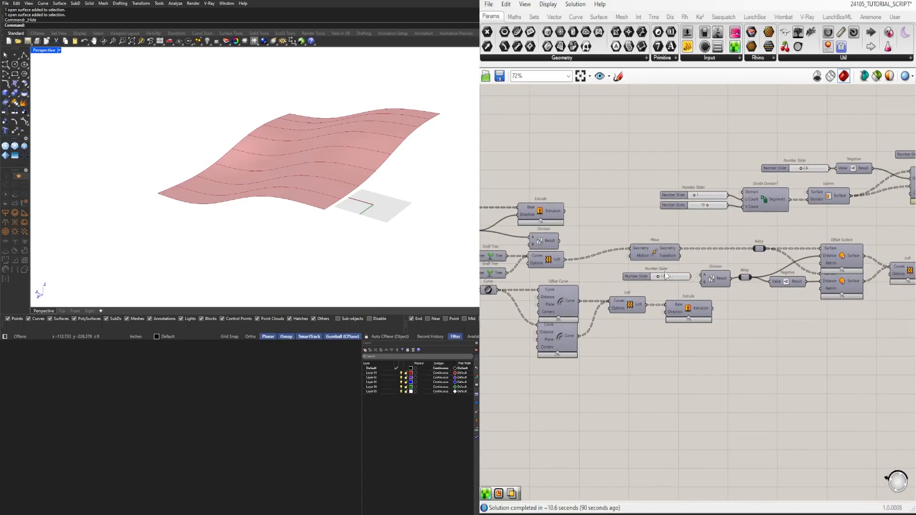
scroll(673, 278, "up", 3)
right_click(649, 281)
type("WEB DEPTH")
key("Return")
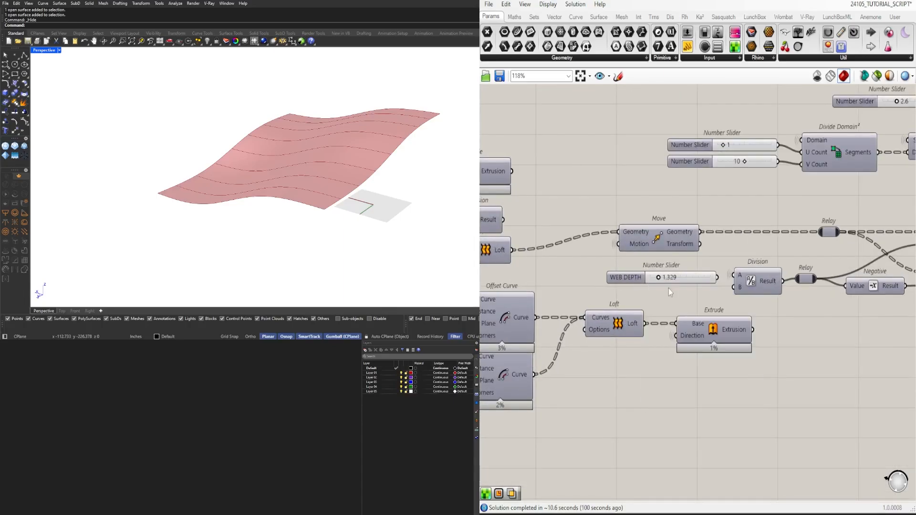
right_click_drag(626, 271, 615, 354)
Rename the two sliders feeding the Divide Domain² counts as U and V.
left_click(687, 228)
right_click(685, 229)
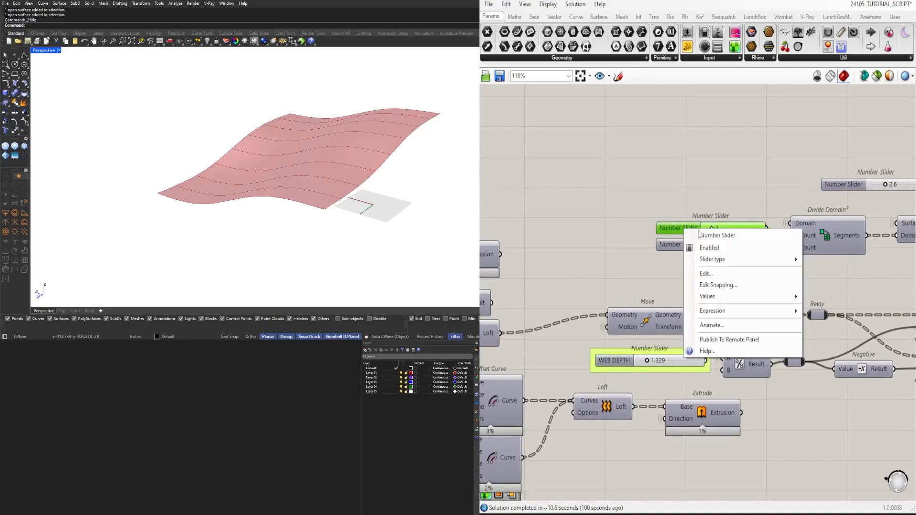
type("U")
key("Return")
right_click(674, 242)
type("V")
key("Return")
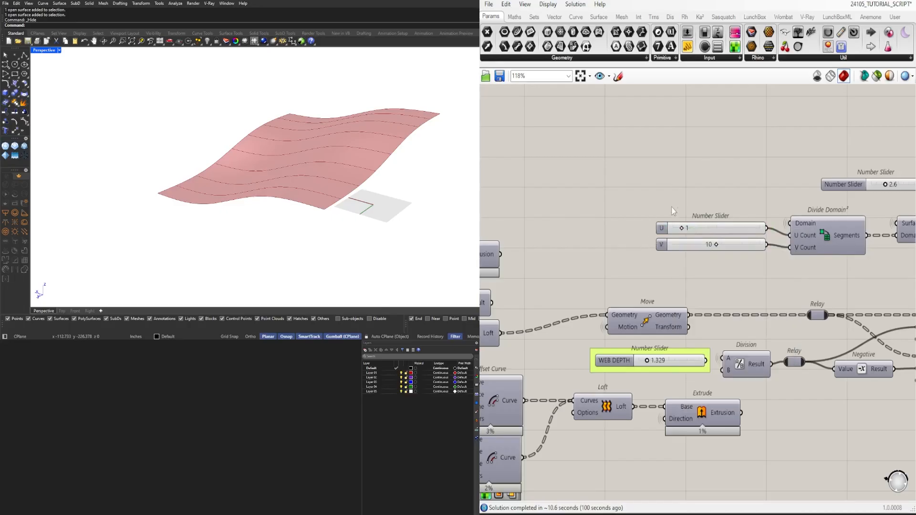
Put the U and V sliders in separate groups and move V down to space them apart.
key("ctrl+g")
key("ctrl+g")
left_click_drag(662, 243, 662, 255)
left_click(795, 193)
Move the 2.6 slider and its Negative component back so they sit above Divide Domain² and Isotrim.
right_click_drag(796, 193, 580, 213)
left_click_drag(763, 225, 701, 197)
left_click_drag(742, 209, 708, 217)
left_click(838, 217)
Briefly preview the Offset Curve after Isotrim to check which truss outlines its distance slider controls.
right_click_drag(840, 218, 754, 219)
left_click(796, 229)
middle_click(803, 220)
left_click(804, 202)
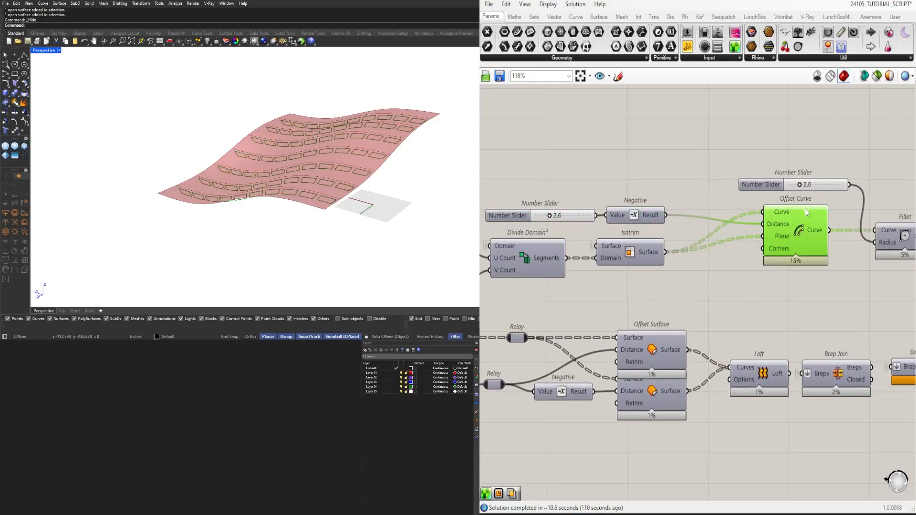
scroll(805, 207, "up", 1)
middle_click(803, 209)
left_click(801, 190)
Rename the slider that sets the truss opening offset as TRUSS FRAME and group it.
right_click_drag(479, 220, 616, 231)
right_click(615, 231)
type("TRUSS FRAME")
key("Return")
left_click_drag(595, 234, 591, 234)
Rename the slider feeding the Fillet Radius as TRUSS FILLET.
scroll(858, 202, "down", 3)
right_click_drag(882, 201, 615, 193)
scroll(625, 192, "up", 2)
right_click(594, 192)
type("TRUSS FILLET")
key("Return")
scroll(739, 135, "down", 4)
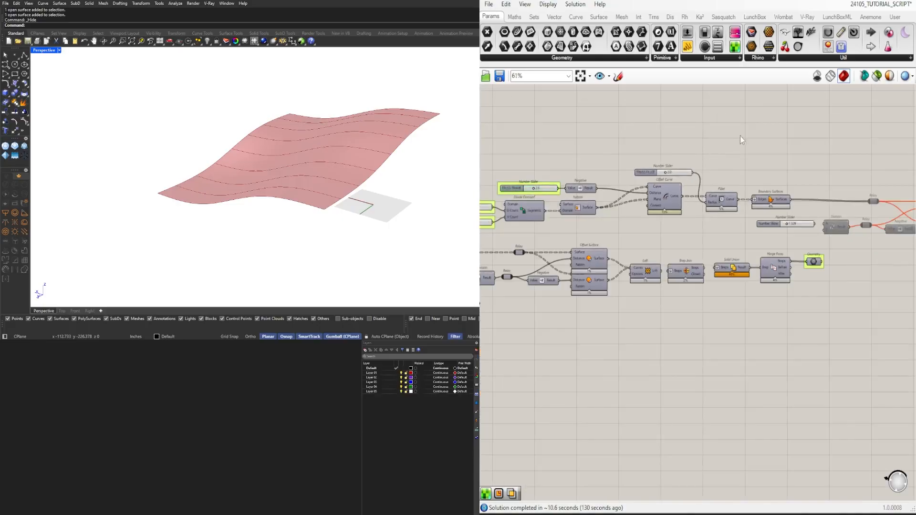
right_click_drag(829, 204, 762, 227)
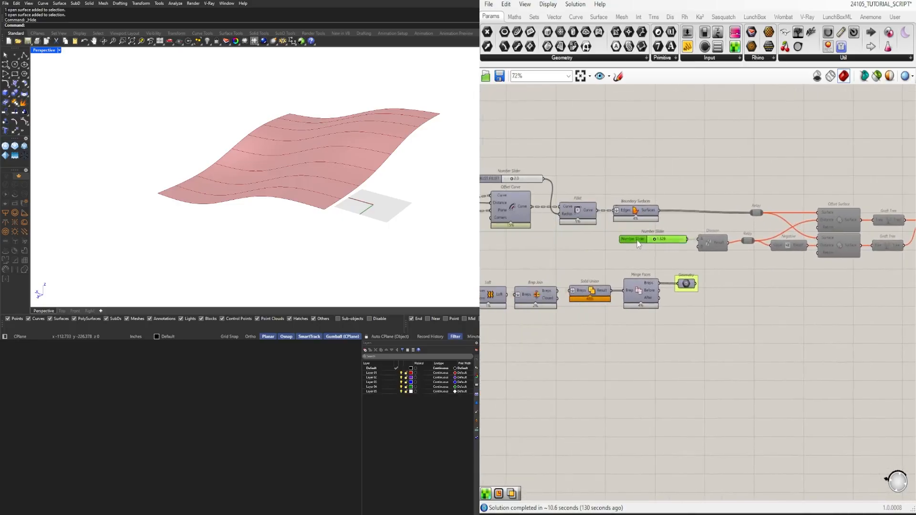
right_click_drag(666, 201, 784, 202)
right_click_drag(806, 327, 789, 288)
left_click_drag(787, 243, 801, 243)
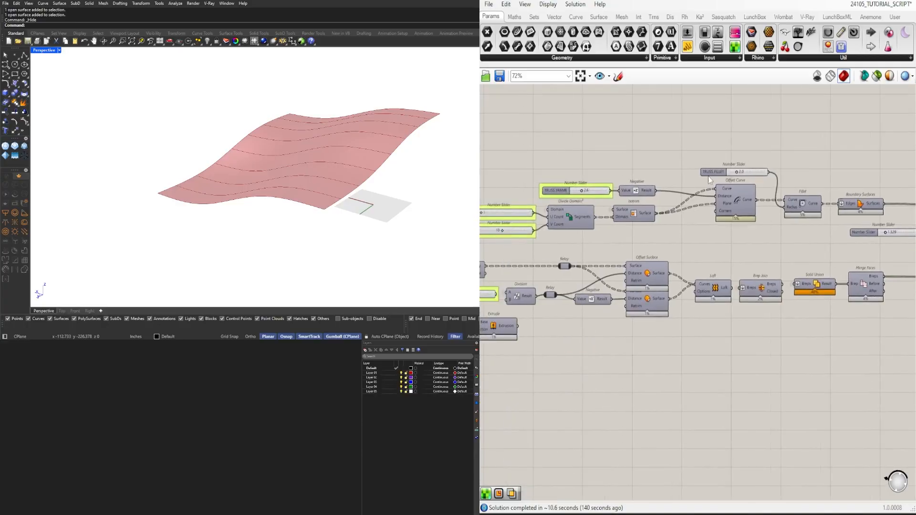
Line up the Extrude, Division, Loft and two Offset Curve components in an evenly spaced column.
right_click_drag(682, 187, 772, 187)
scroll(734, 297, "down", 4)
scroll(616, 308, "up", 4)
scroll(664, 262, "up", 3)
left_click_drag(718, 285, 655, 183)
left_click_drag(657, 183, 686, 181)
left_click(688, 165)
left_click_drag(675, 232, 675, 227)
left_click_drag(682, 264, 675, 265)
left_click(711, 246)
left_click_drag(673, 229, 673, 221)
left_click_drag(674, 190, 676, 181)
left_click_drag(675, 219, 674, 222)
left_click_drag(675, 178, 671, 180)
left_click(709, 146)
Align the two Relays ahead of the web's Offset Surface pair one above the other.
scroll(708, 279, "down", 1)
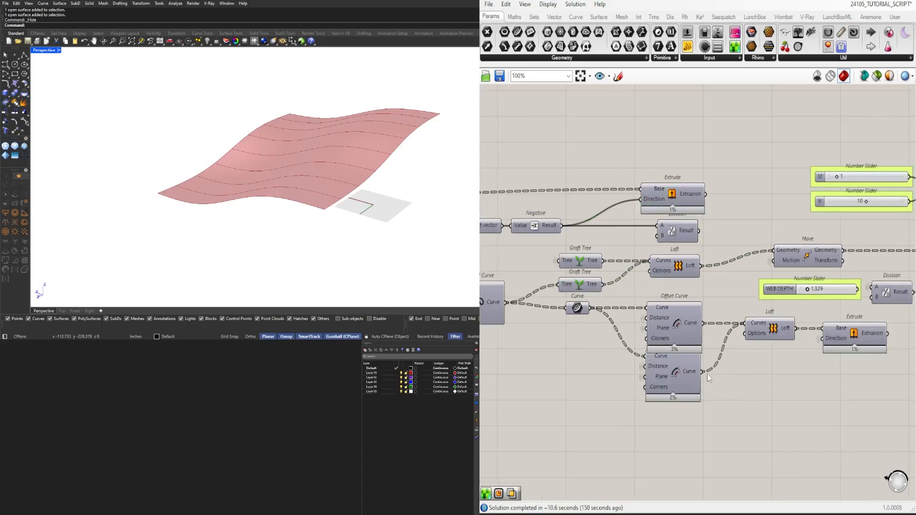
scroll(699, 373, "down", 2)
right_click_drag(803, 381, 711, 346)
scroll(710, 347, "down", 4)
right_click_drag(802, 354, 686, 342)
scroll(647, 308, "up", 5)
left_click_drag(589, 230, 637, 293)
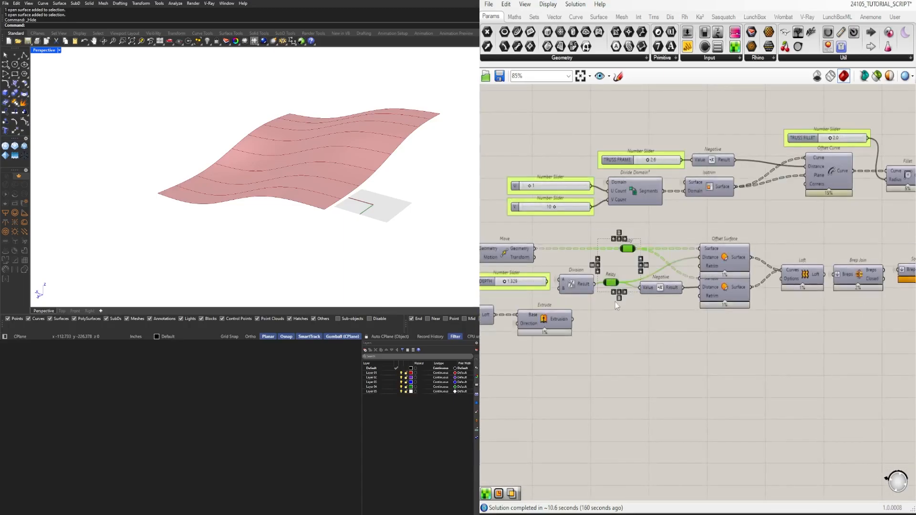
left_click(614, 292)
left_click_drag(612, 250, 613, 248)
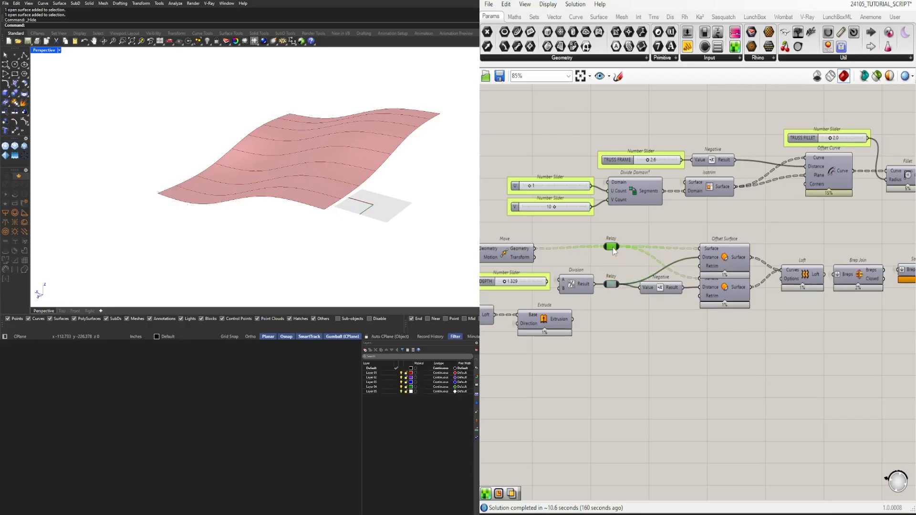
left_click(692, 224)
Look over the remaining component rows and the disabled branch for uneven alignment.
scroll(703, 239, "down", 5)
scroll(714, 258, "down", 2)
left_click_drag(818, 227, 540, 231)
scroll(550, 220, "up", 3)
left_click(565, 178)
scroll(568, 178, "down", 3)
scroll(653, 201, "up", 6)
left_click_drag(627, 220, 588, 221)
left_click(613, 230)
scroll(613, 228, "down", 8)
scroll(772, 247, "up", 3)
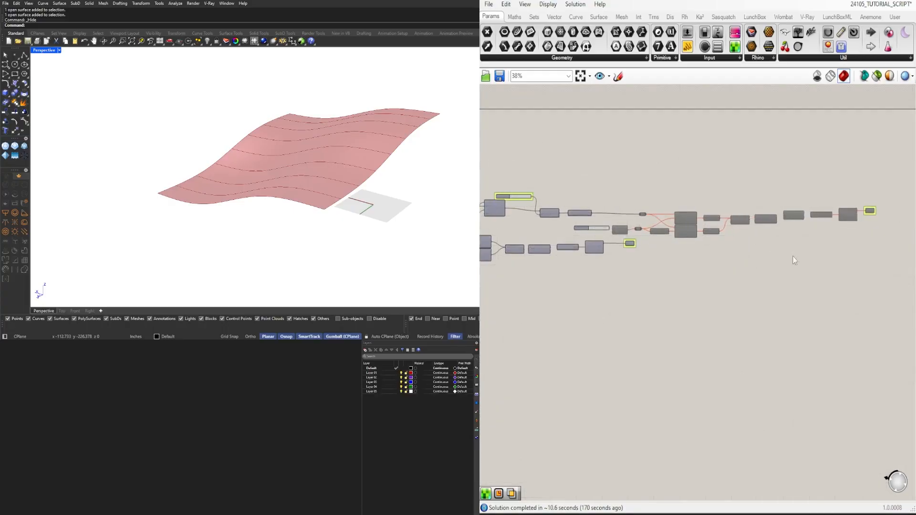
left_click_drag(876, 235, 536, 170)
scroll(538, 200, "up", 6)
left_click(625, 176)
right_click_drag(834, 282, 736, 244)
left_click_drag(736, 245, 695, 231)
left_click(715, 205)
scroll(858, 215, "down", 5)
Shift the final Geometry parameter away from Merge Faces and insert a Relay on the wire between them.
right_click_drag(859, 215, 612, 214)
scroll(613, 214, "down", 2)
scroll(817, 192, "up", 4)
left_click_drag(803, 212, 822, 212)
double_click(798, 213)
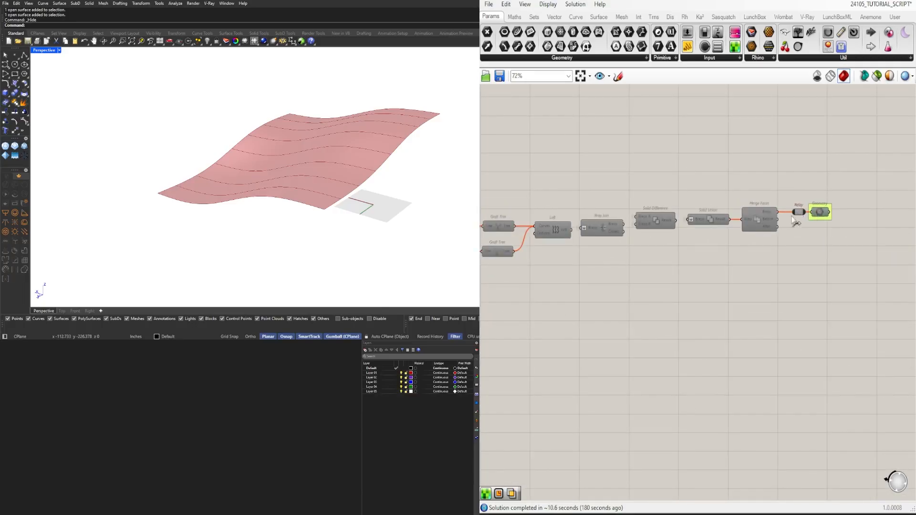
Move the number slider that feeds the disabled Division component further back from it.
scroll(797, 213, "down", 7)
scroll(645, 229, "up", 4)
scroll(645, 227, "up", 4)
left_click(666, 210)
left_click_drag(557, 241, 530, 242)
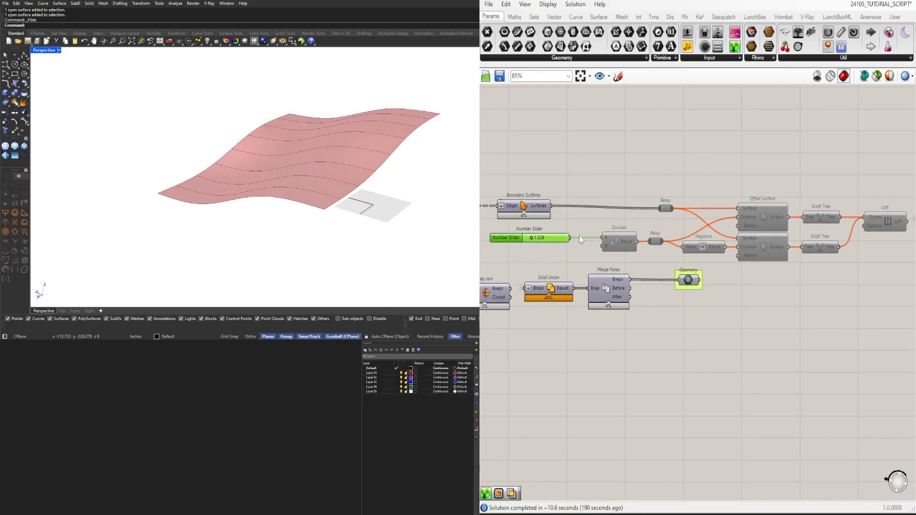
Insert a Relay on the wire between the number slider and the disabled Division component.
scroll(590, 201, "down", 2)
right_click_drag(531, 206, 779, 213)
left_click_drag(745, 233, 570, 167)
left_click(625, 166)
right_click_drag(805, 214, 685, 219)
right_click_drag(582, 211, 711, 209)
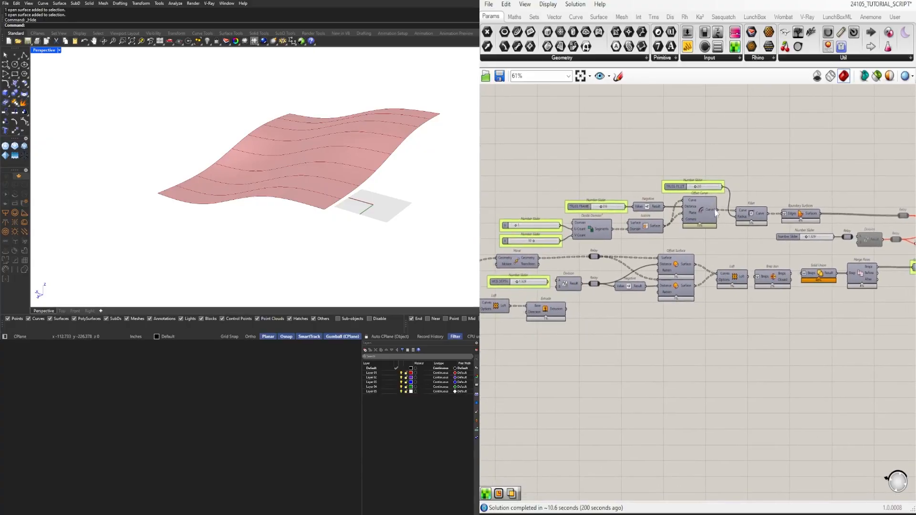
right_click_drag(864, 217, 604, 211)
left_click(664, 266)
right_click_drag(874, 244, 703, 239)
scroll(613, 237, "down", 2)
right_click_drag(612, 237, 646, 216)
scroll(601, 212, "down", 1)
left_click_drag(806, 212, 567, 175)
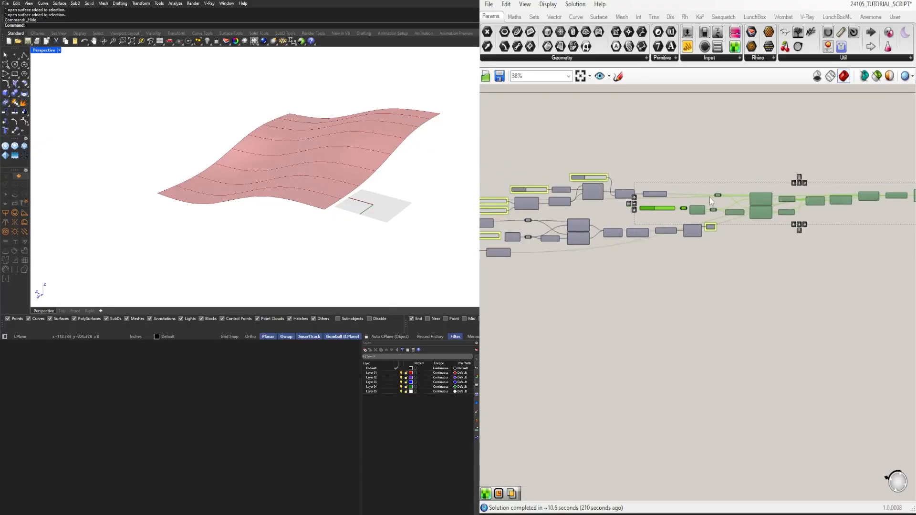
scroll(685, 304, "up", 3)
left_click(737, 210)
scroll(743, 201, "down", 4)
right_click_drag(862, 237, 709, 267)
right_click_drag(651, 285, 836, 268)
key("ctrl+z")
Select the Contour components, the Curve parameter and the upper Offset Curve and raise them slightly together.
scroll(718, 287, "down", 3)
right_click_drag(660, 295, 747, 272)
scroll(578, 234, "up", 4)
left_click_drag(694, 267, 592, 208)
scroll(676, 219, "up", 3)
left_click_drag(659, 236, 708, 236)
right_click_drag(782, 222, 654, 225)
left_click_drag(807, 189, 674, 249, "shift")
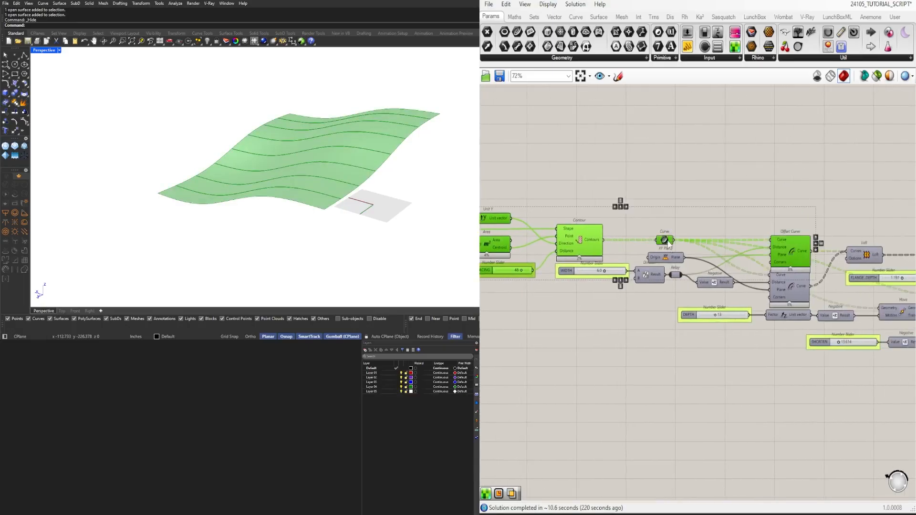
left_click_drag(793, 245, 792, 237)
left_click(810, 207)
Raise the Loft after the Offset Curve pair and the component it feeds, in line with the top row.
right_click_drag(821, 209, 693, 211)
left_click(739, 260)
left_click_drag(739, 260, 743, 254)
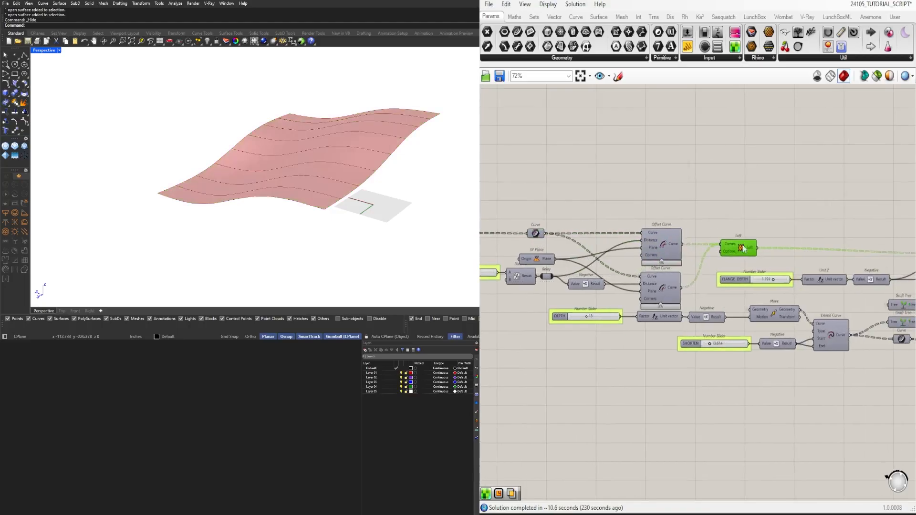
left_click(792, 220)
right_click_drag(854, 224, 645, 218)
left_click_drag(757, 256, 757, 250)
left_click(781, 212)
Move Fillet and Boundary Surfaces closer to the Relay that leads into the disabled Offset Surface branch.
scroll(858, 282, "down", 3)
right_click_drag(871, 292, 665, 275)
scroll(666, 275, "up", 3)
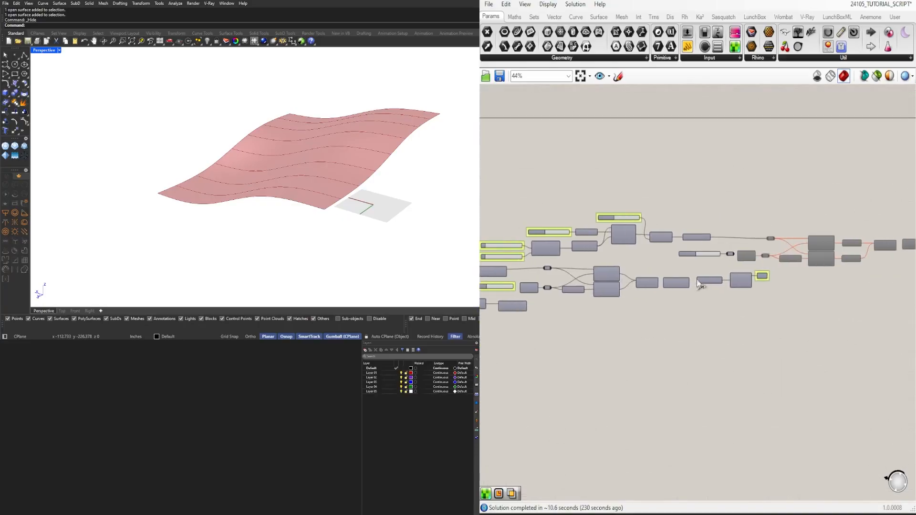
left_click_drag(717, 216, 674, 240)
double_click(580, 207)
left_click(583, 300)
scroll(714, 263, "up", 3)
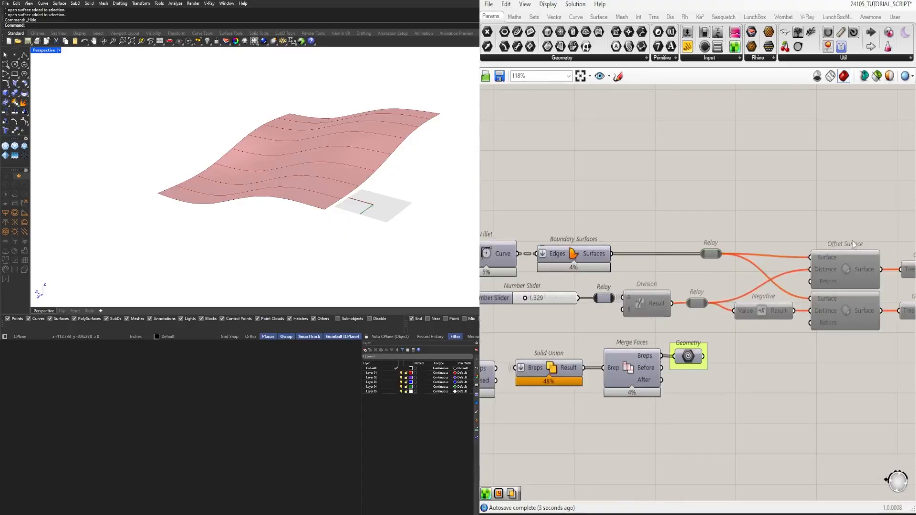
Nudge the upper Graft Tree and the Loft behind the disabled Offset Surface pair into line.
right_click_drag(848, 266, 626, 264)
scroll(626, 265, "down", 2)
left_click(649, 237)
left_click_drag(675, 264, 679, 262)
left_click(709, 247)
left_click_drag(743, 264, 744, 263)
left_click(756, 247)
scroll(729, 278, "down", 8)
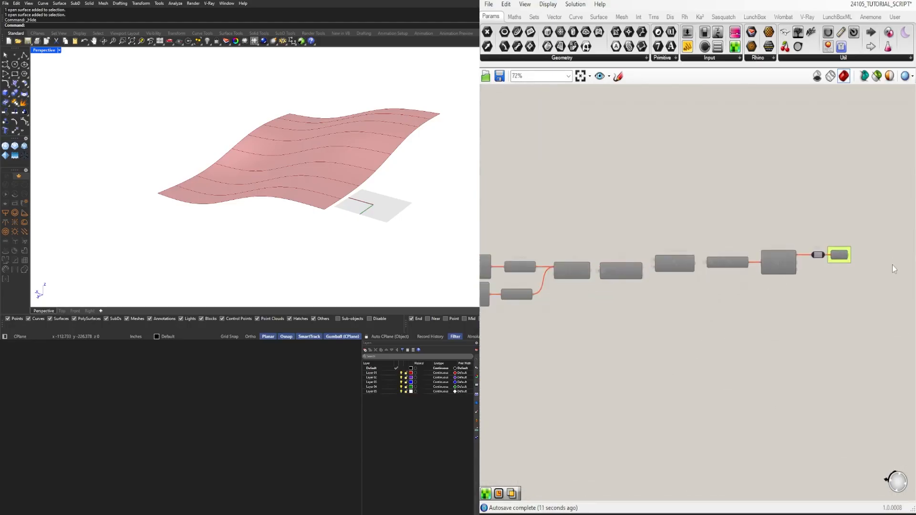
Look over the disabled branch from Boundary Surfaces to the final Geometry parameter for remaining misalignment.
left_click_drag(821, 331, 572, 245)
scroll(606, 277, "up", 6)
right_click_drag(606, 277, 665, 312)
left_click_drag(691, 277, 594, 241)
left_click(687, 228)
right_click_drag(689, 227, 501, 232)
scroll(763, 272, "up", 7)
scroll(689, 296, "down", 3)
scroll(645, 293, "up", 3)
scroll(637, 310, "down", 5)
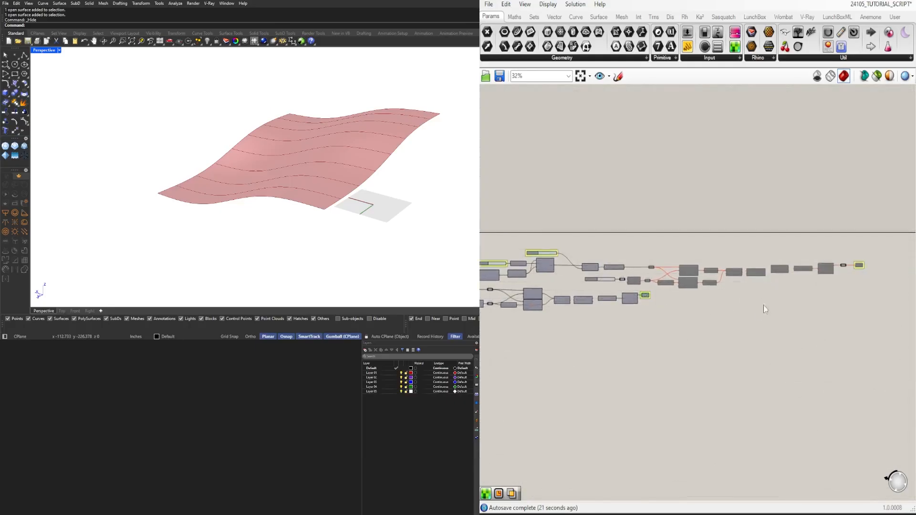
Select the disabled branch's components and enable them.
left_click_drag(838, 285, 836, 289)
middle_click(835, 290)
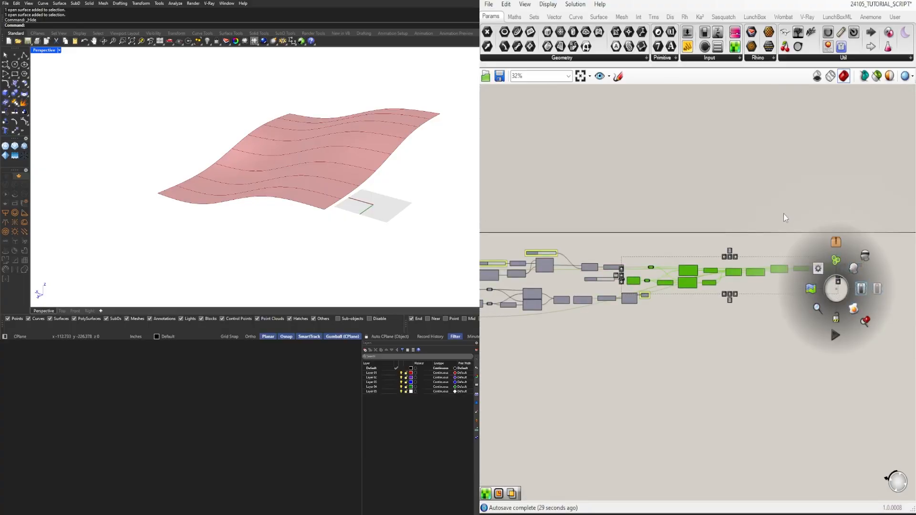
left_click(731, 343)
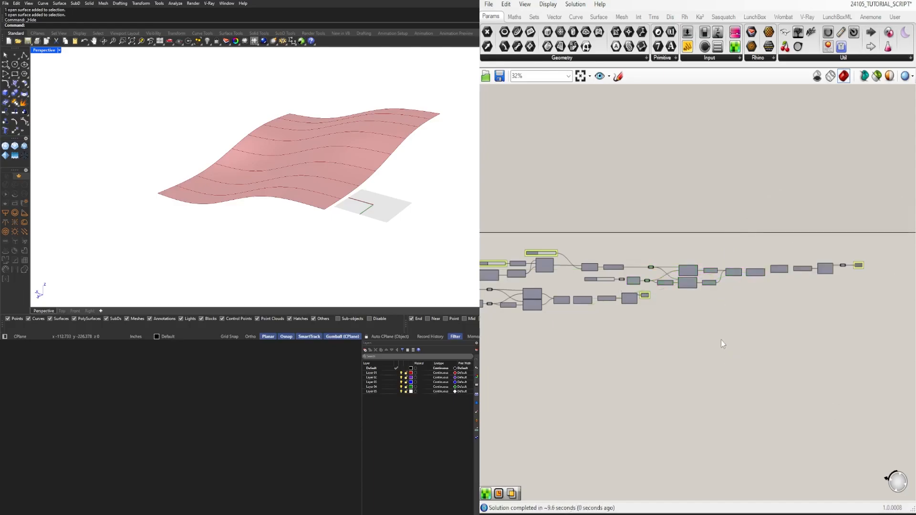
Turn on the viewport preview of the final Geometry parameter after Merge Faces and the Relay.
right_click_drag(725, 341, 703, 340)
left_click_drag(582, 228, 825, 324)
left_click_drag(857, 274, 828, 231)
middle_click(829, 230)
left_click(847, 211)
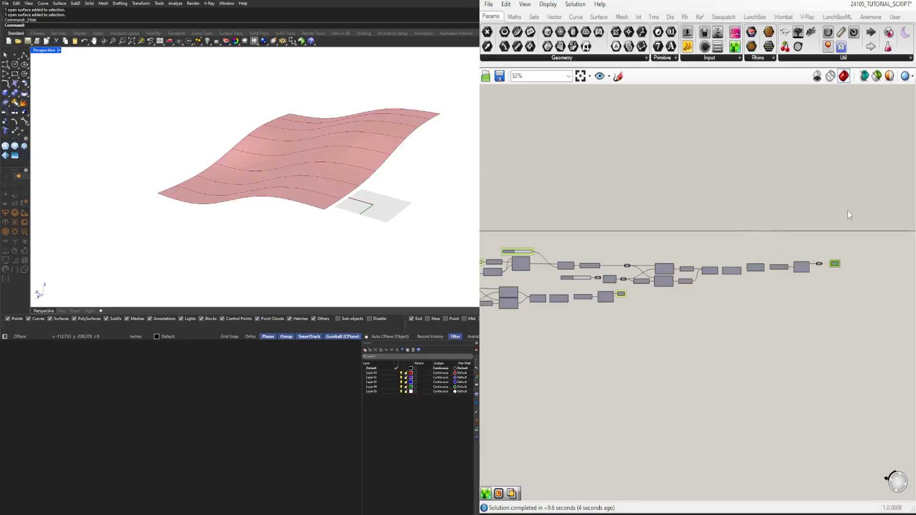
scroll(821, 296, "up", 1)
left_click(844, 237)
right_click_drag(317, 221, 361, 187)
left_click_drag(783, 251, 783, 249)
middle_click(803, 230)
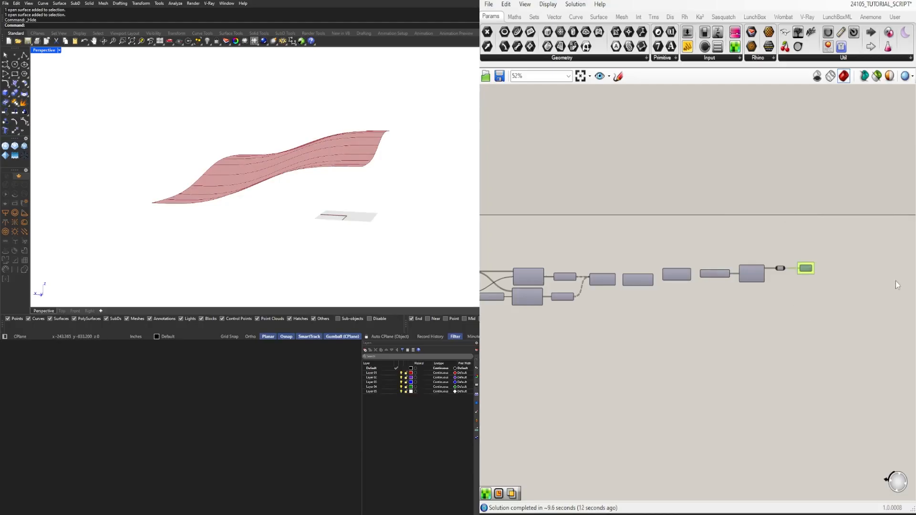
scroll(812, 269, "up", 6)
middle_click(793, 265)
left_click(820, 265)
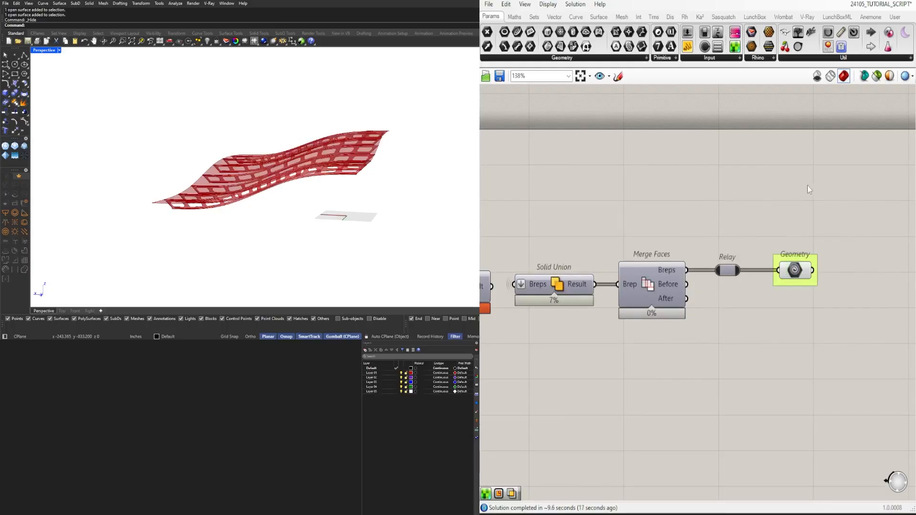
Examine the previewed perforated beams from another angle and review the layout of the whole script.
scroll(189, 218, "up", 3)
right_click_drag(189, 218, 366, 230)
scroll(305, 239, "down", 5)
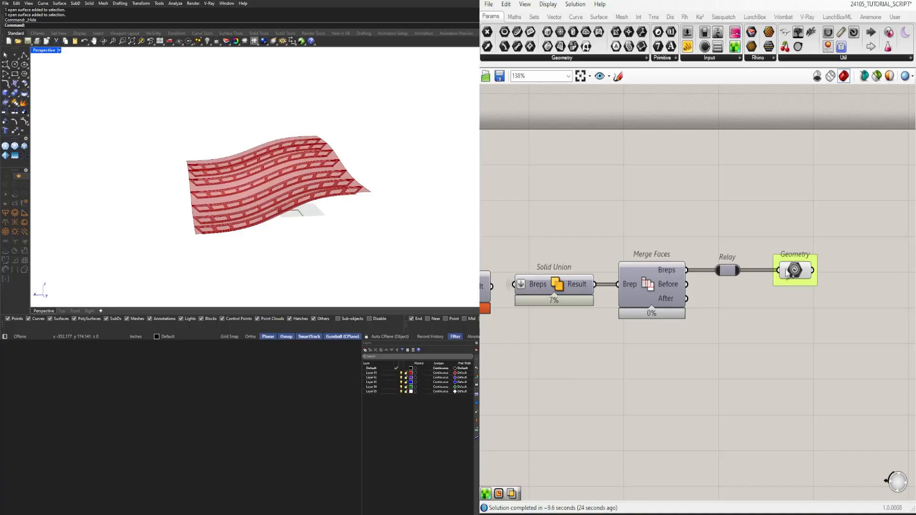
scroll(787, 305, "down", 8)
left_click_drag(840, 326, 486, 210)
scroll(526, 255, "up", 5)
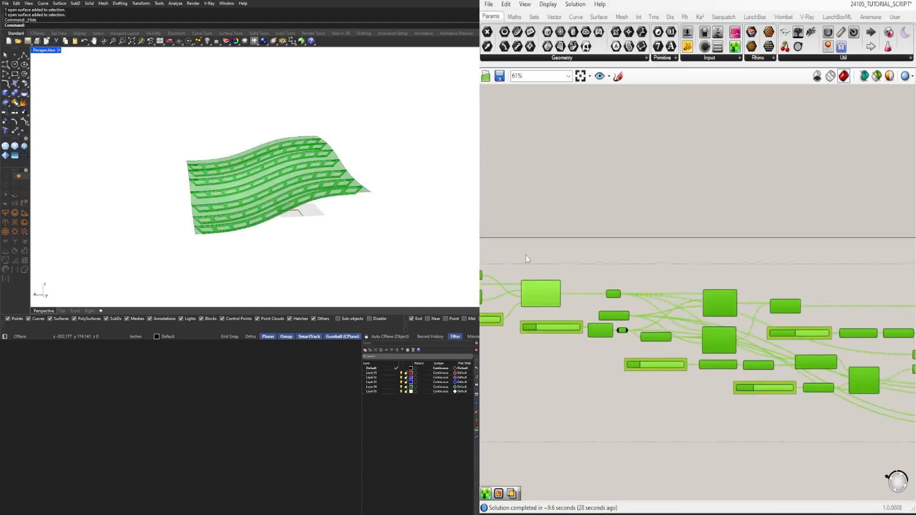
scroll(589, 212, "down", 5)
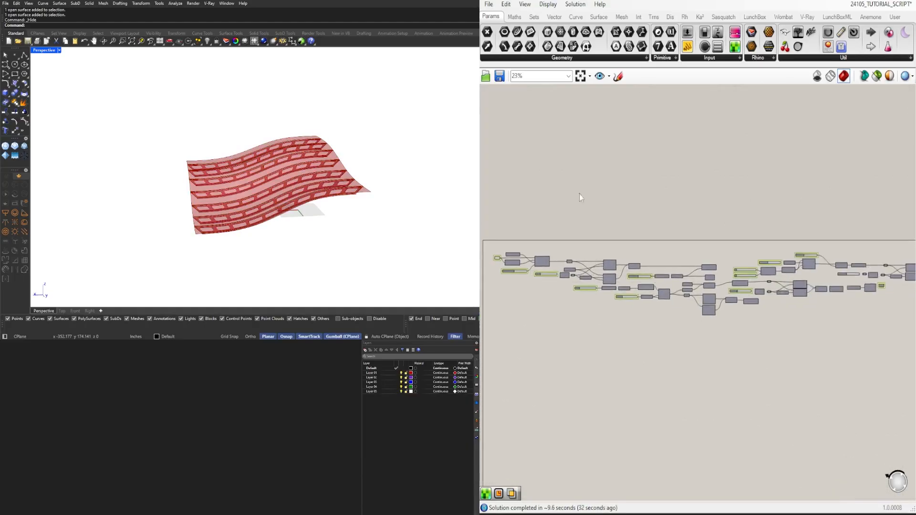
left_click(583, 83)
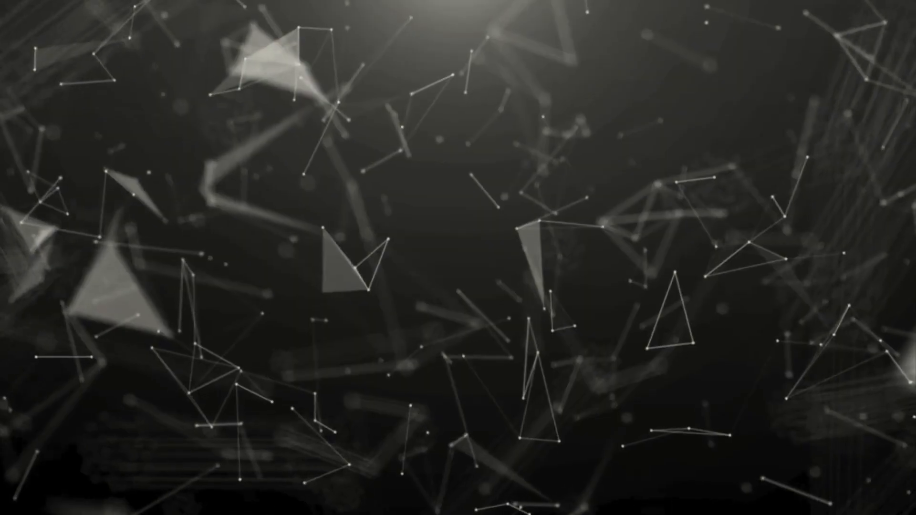